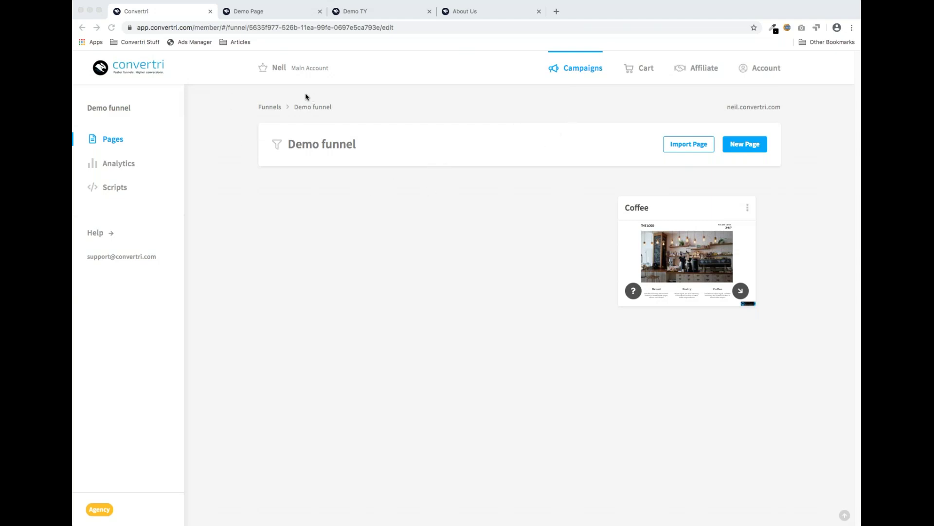
# Step: Examine the finished demo opt-in page and its matching thank-you page, and return to the Demo funnel
pyautogui.click(278, 13)
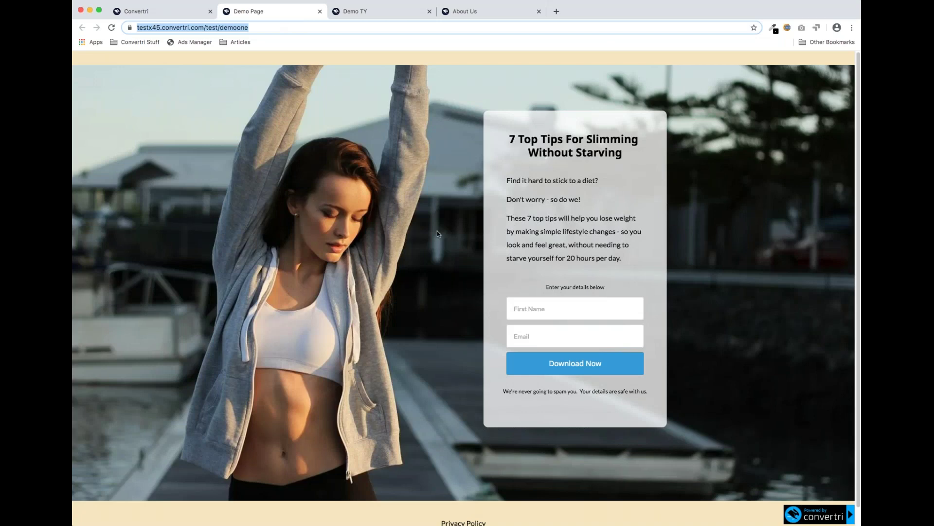
pyautogui.click(382, 14)
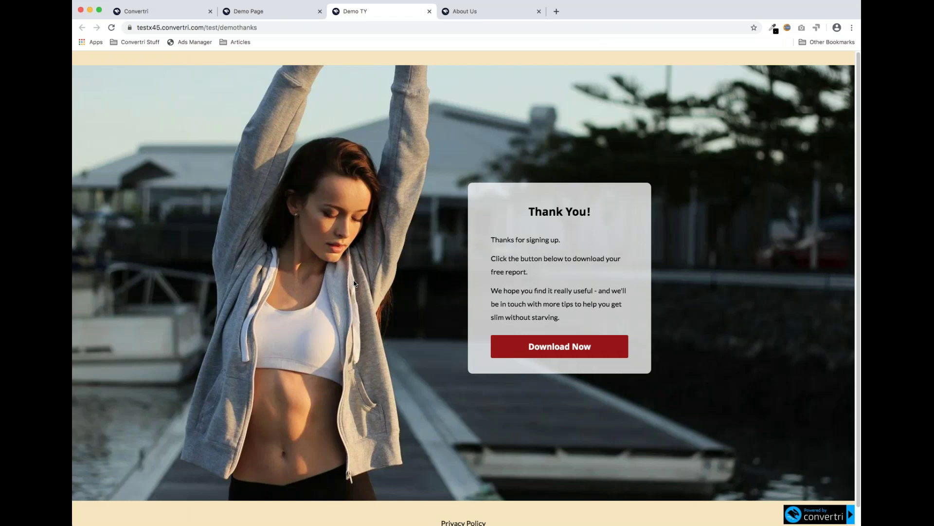
pyautogui.click(288, 14)
pyautogui.click(277, 28)
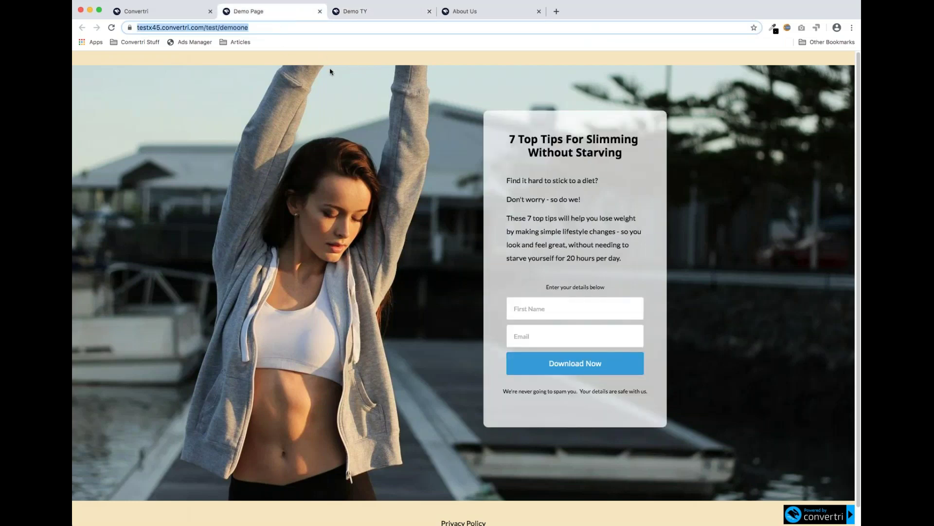
pyautogui.click(174, 20)
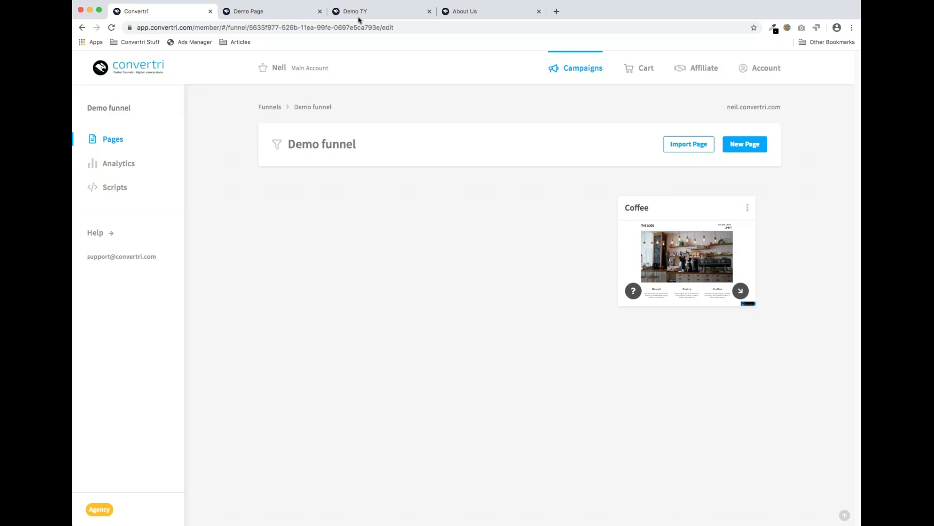
# Step: Look at the About Us page and the demo opt-in page again, and return to the Demo funnel
pyautogui.click(476, 18)
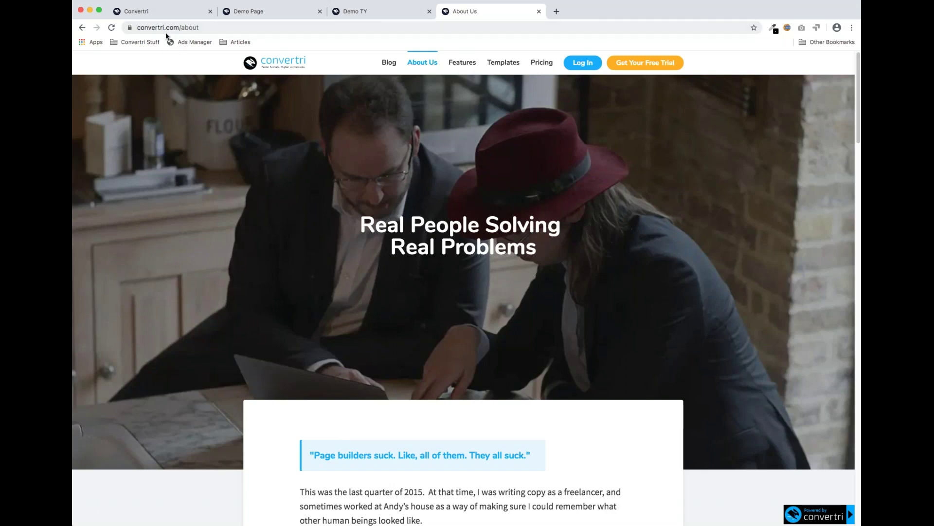
pyautogui.click(164, 15)
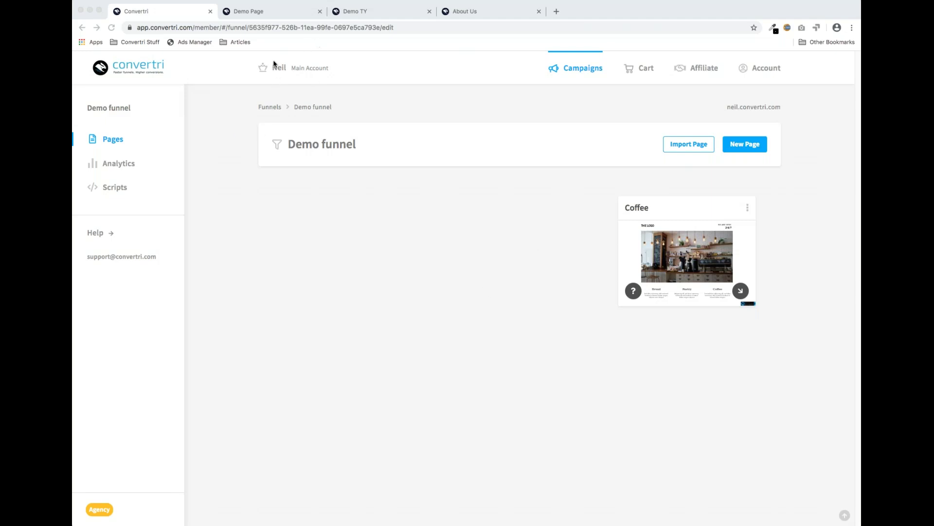
pyautogui.click(266, 14)
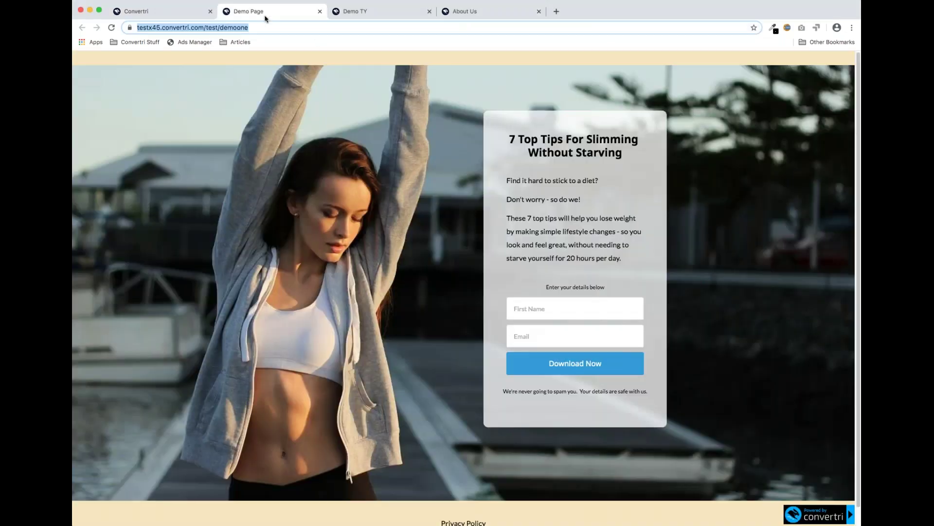
pyautogui.click(181, 14)
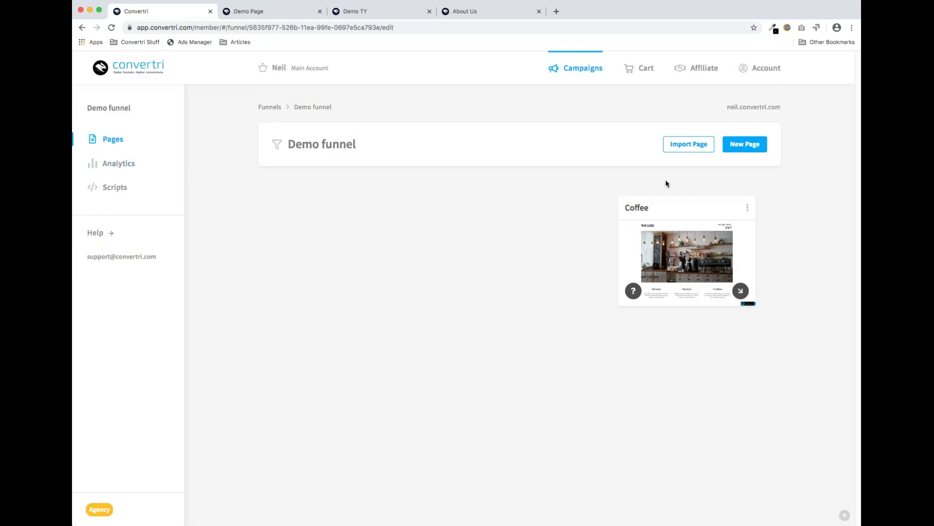
# Step: Start a new page in the Demo funnel and browse the available page templates
pyautogui.click(744, 154)
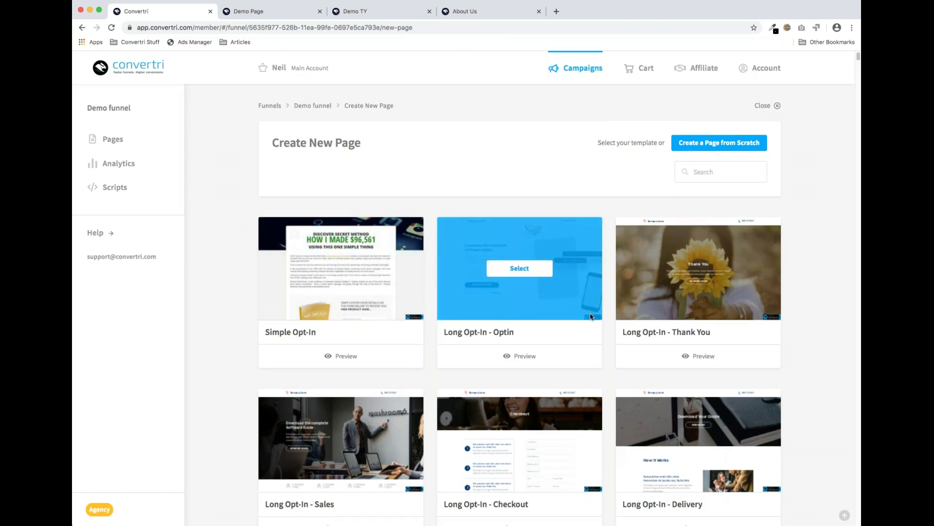
pyautogui.scroll(-3, 546, 260)
pyautogui.scroll(-10, 493, 297)
pyautogui.scroll(14, 494, 296)
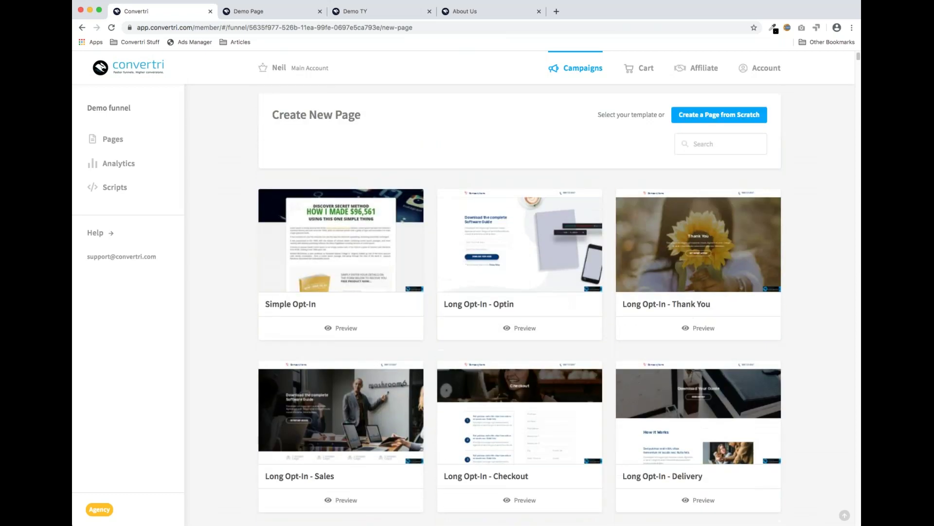
# Step: Search the page templates for "sales", look through the matching designs and clear the search
pyautogui.click(715, 174)
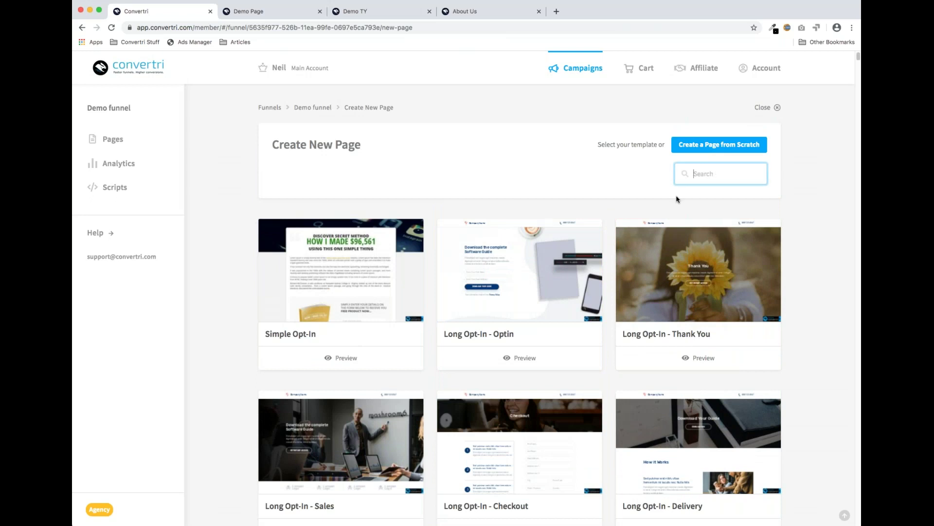
pyautogui.write('sales')
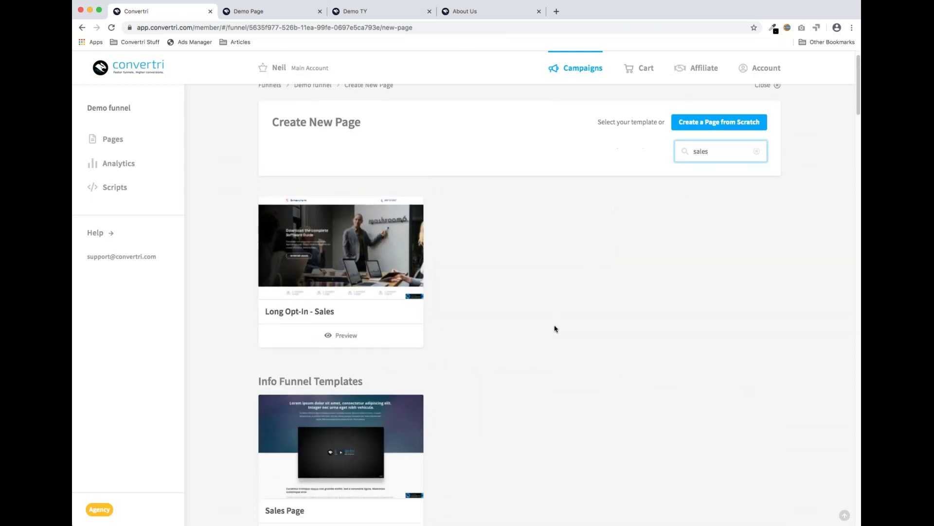
pyautogui.scroll(-10, 555, 327)
pyautogui.scroll(10, 554, 328)
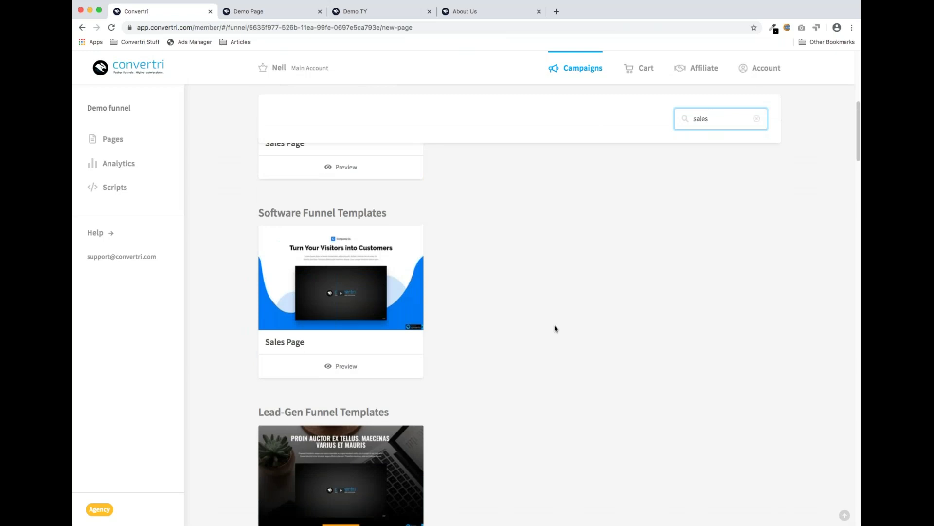
pyautogui.press('BackSpace')
pyautogui.press('BackSpace')
pyautogui.press('BackSpace')
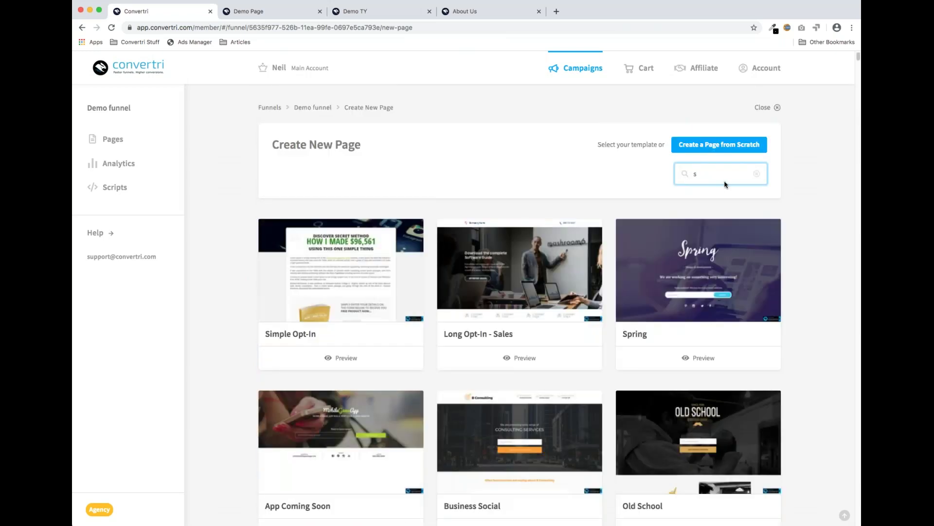
pyautogui.press('BackSpace')
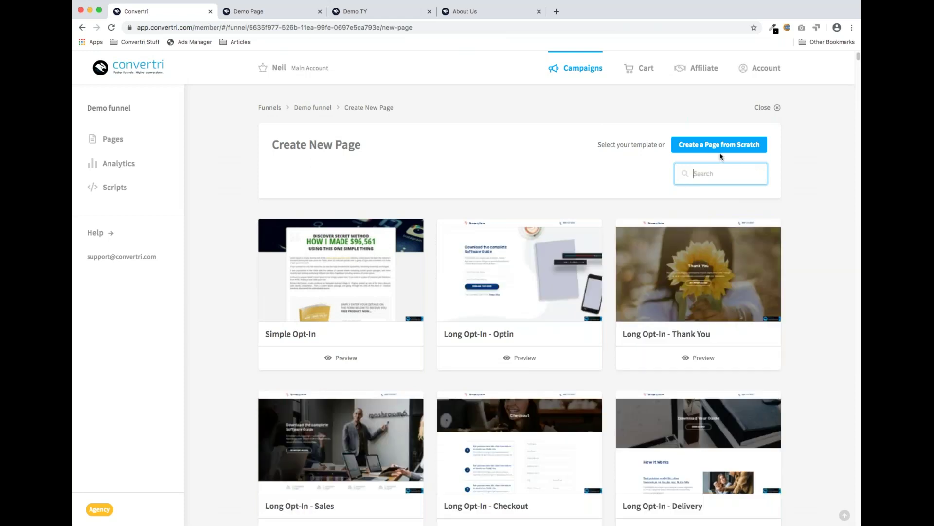
# Step: Create a page from scratch named Opt-In and open it for editing
pyautogui.click(720, 147)
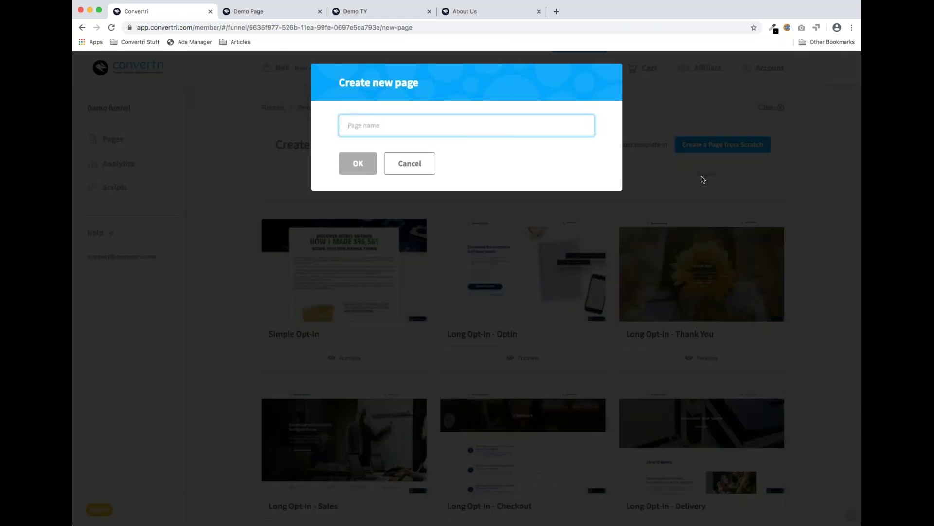
pyautogui.write('Opt-In')
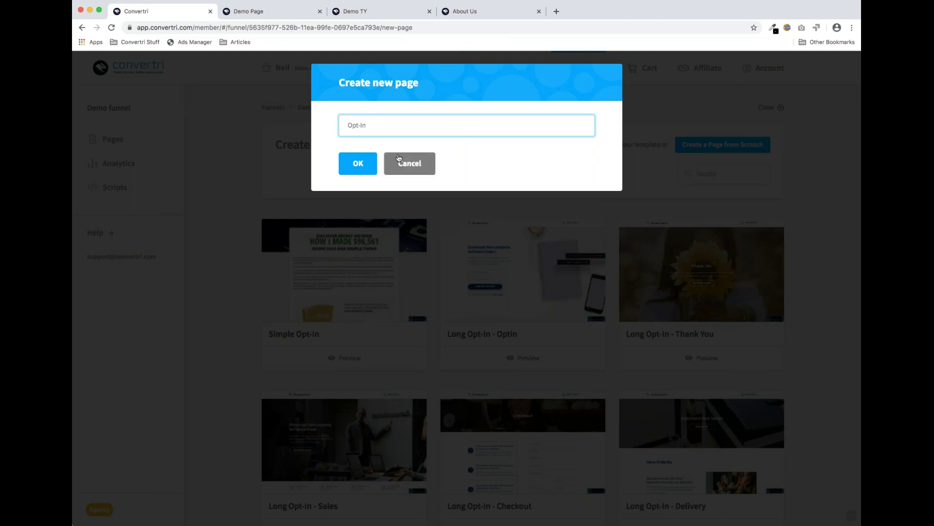
pyautogui.click(357, 168)
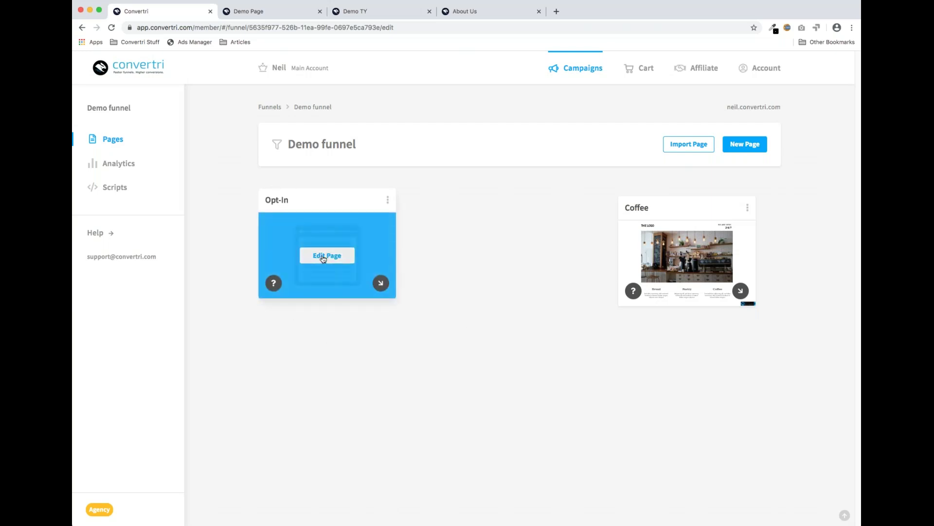
pyautogui.click(323, 257)
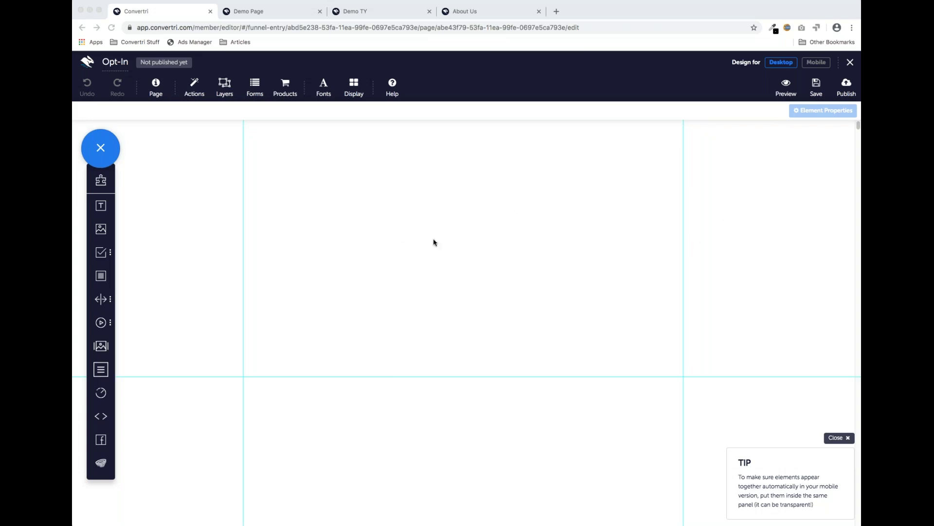
# Step: Check the demo page's layout and add an image element to the blank Opt-In page
pyautogui.click(265, 11)
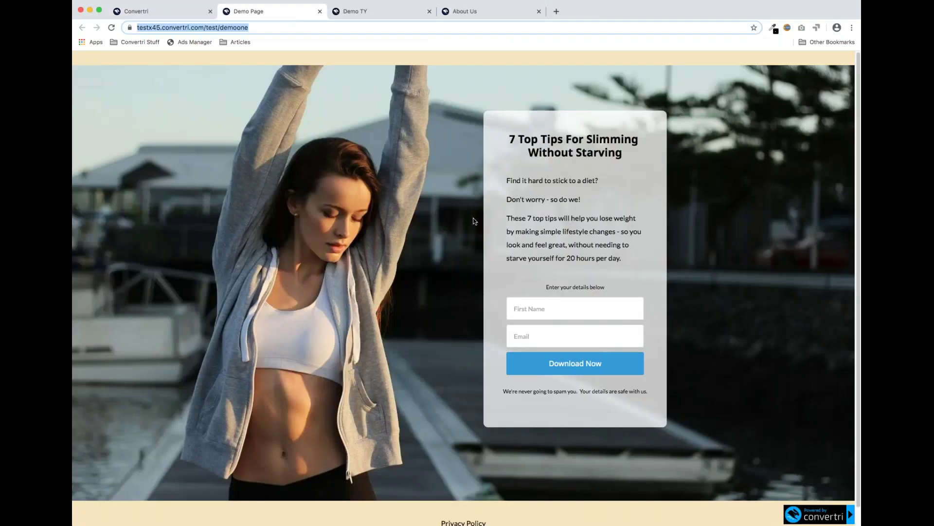
pyautogui.click(172, 13)
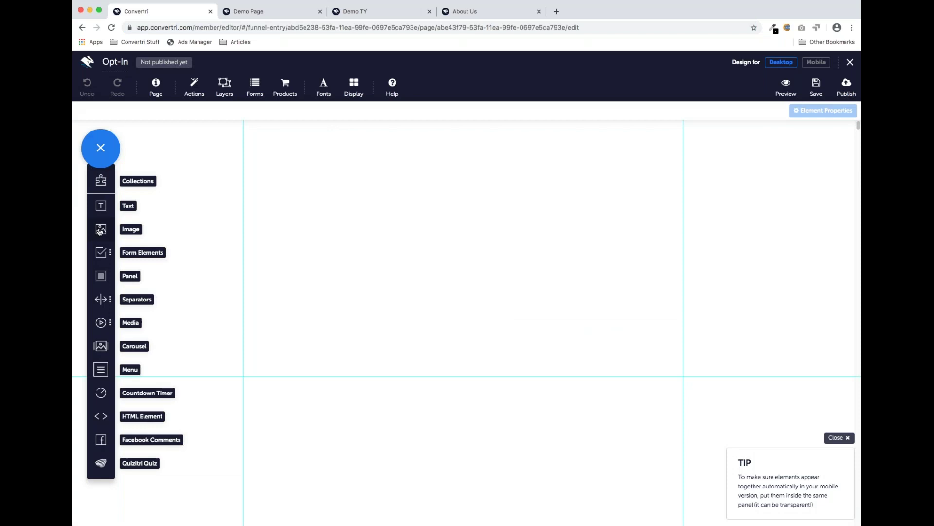
pyautogui.moveTo(99, 231); pyautogui.dragTo(435, 269)
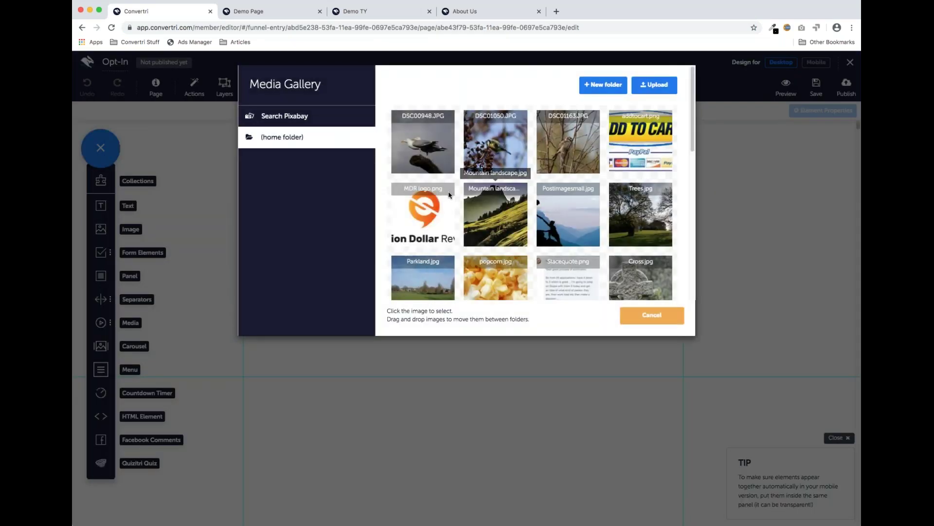
# Step: Search Pixabay for "woman" in the media gallery
pyautogui.click(284, 121)
pyautogui.click(524, 86)
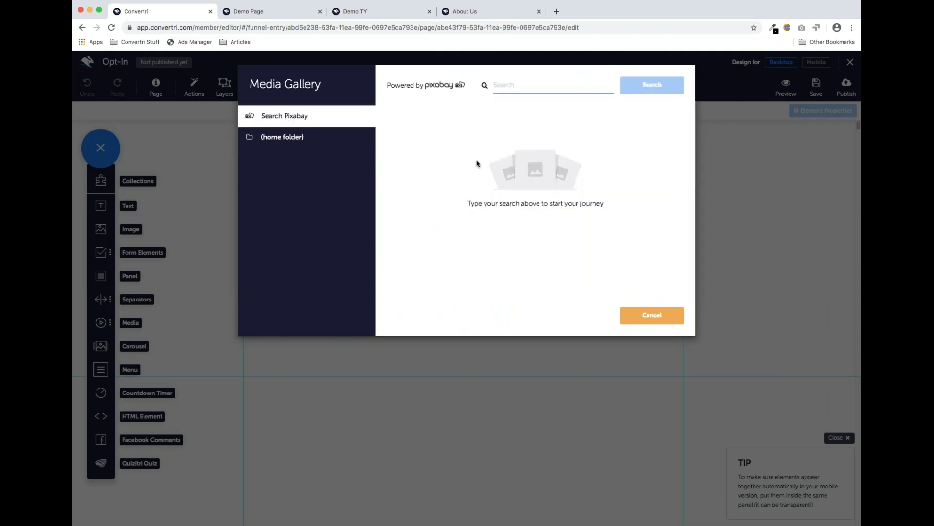
pyautogui.write('woman')
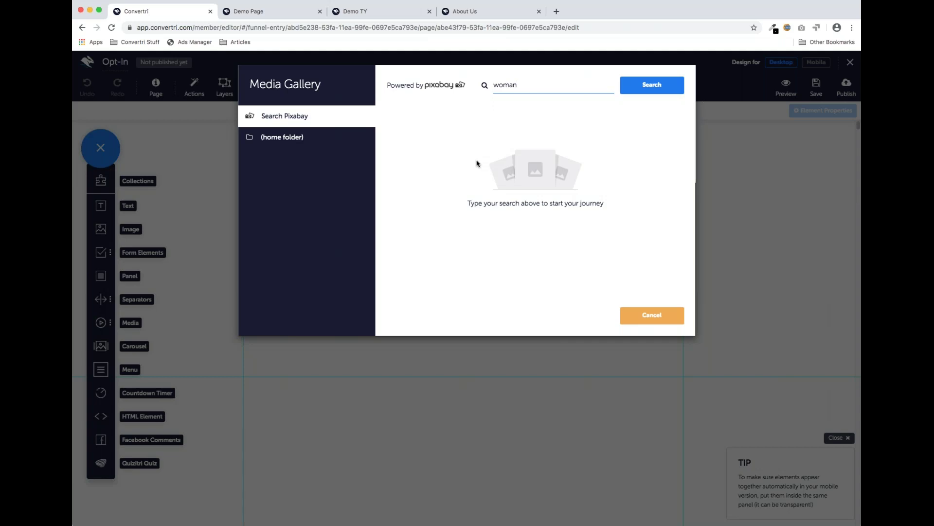
pyautogui.press('Return')
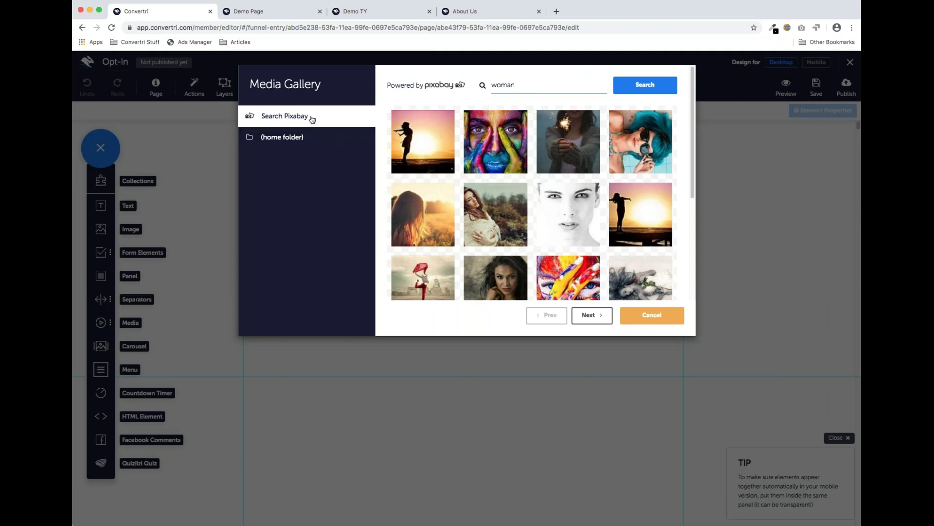
# Step: Upload woman.jpg to the media gallery's home folder and place it as the page's image, centred between the vertical guides
pyautogui.click(297, 139)
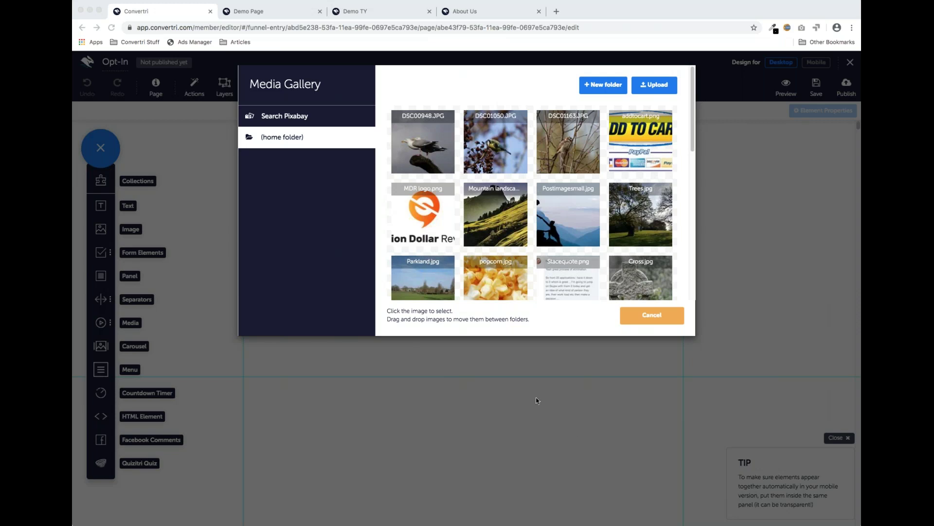
pyautogui.moveTo(520, 387); pyautogui.dragTo(528, 218)
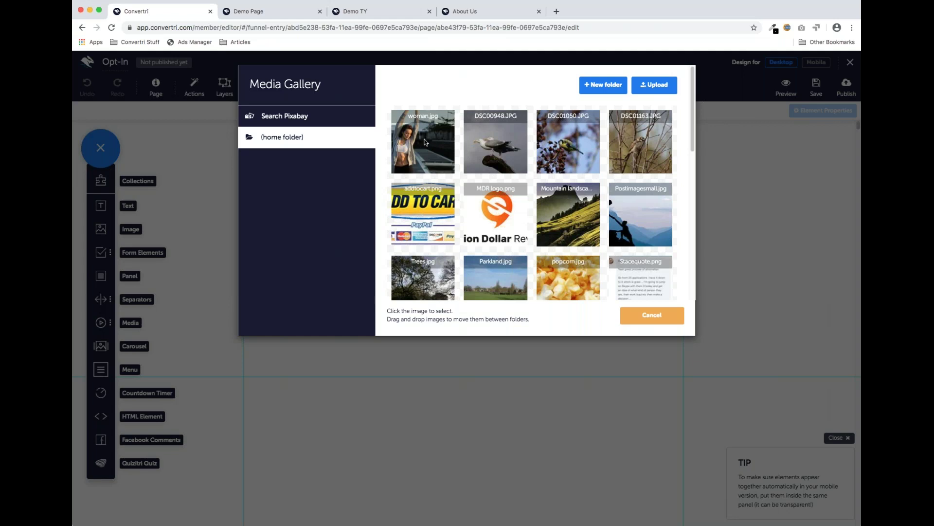
pyautogui.click(426, 142)
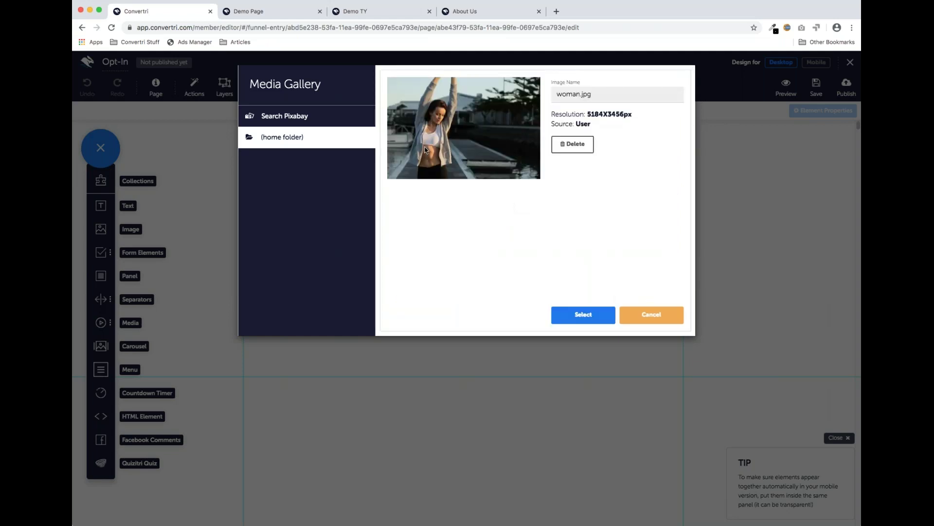
pyautogui.click(581, 319)
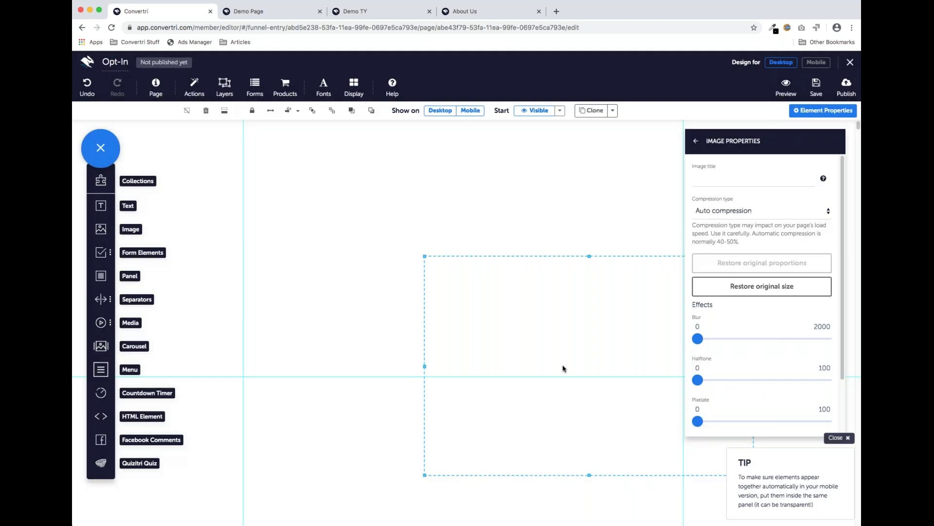
pyautogui.moveTo(548, 320); pyautogui.dragTo(522, 239)
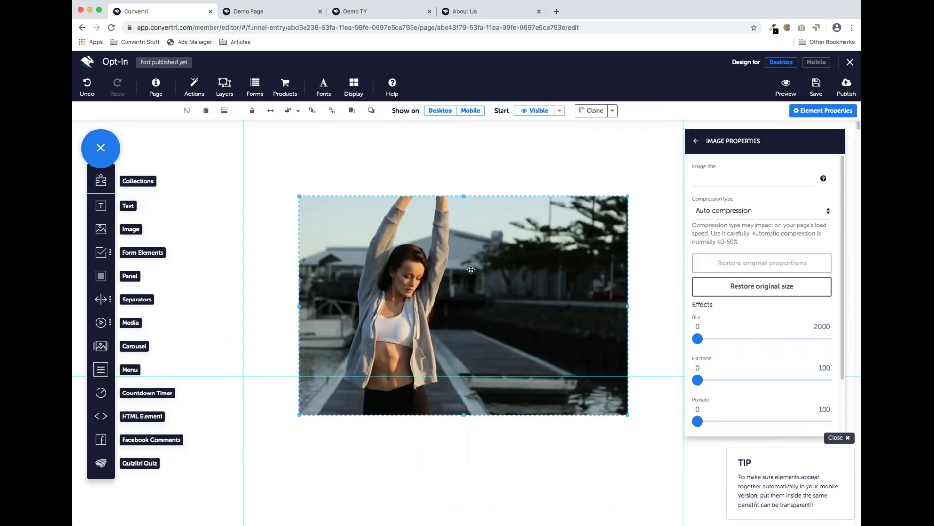
# Step: Stretch the woman image to full page width like the demo page and extend its top edge upward
pyautogui.click(271, 15)
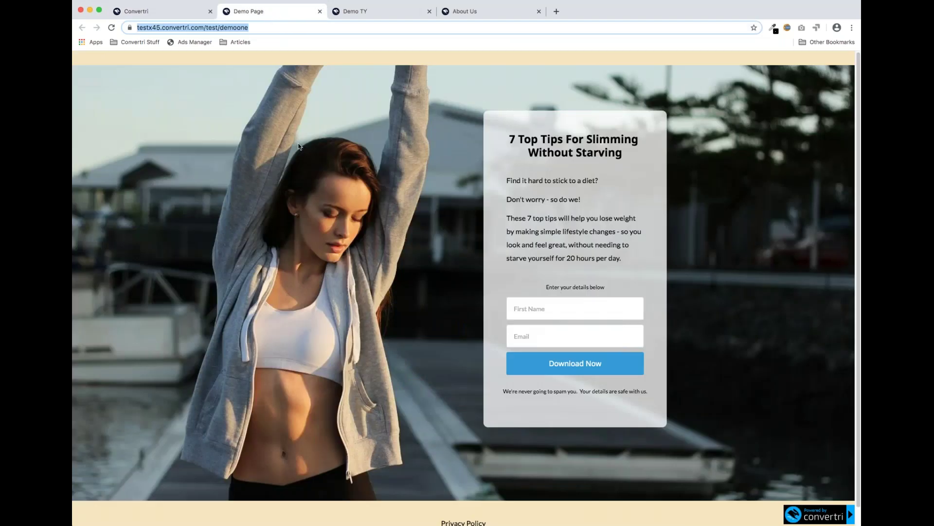
pyautogui.click(183, 14)
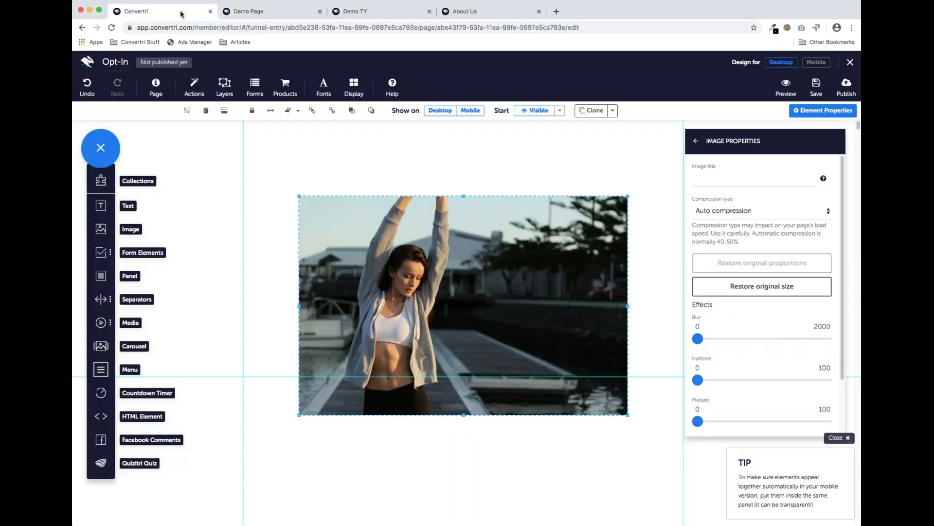
pyautogui.click(268, 116)
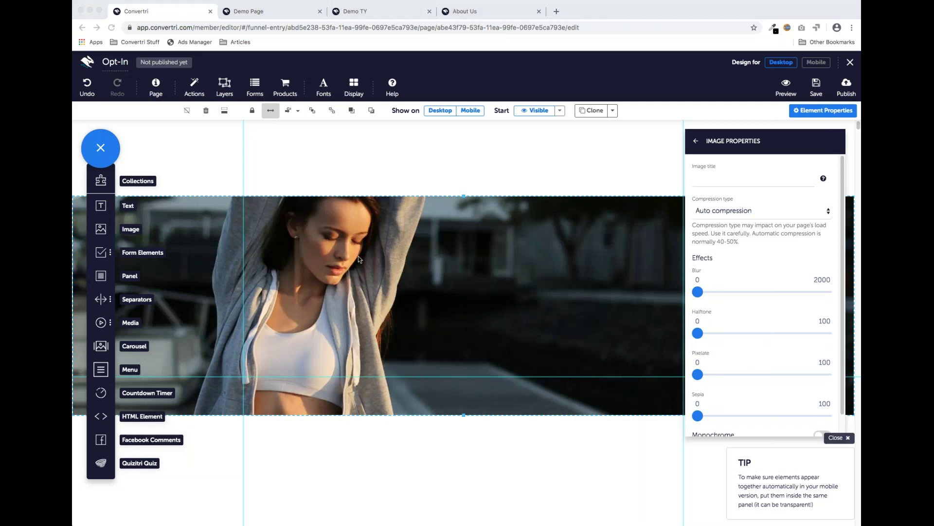
pyautogui.click(463, 205)
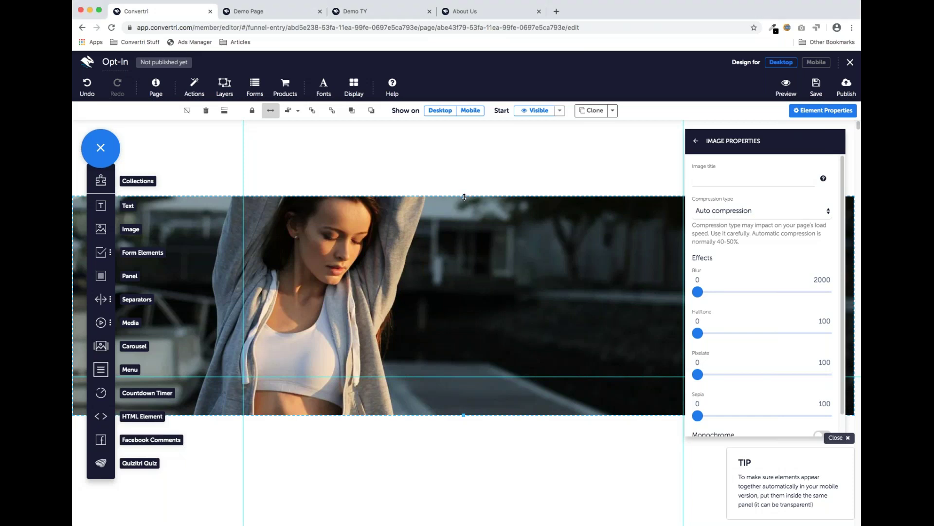
pyautogui.moveTo(464, 196); pyautogui.dragTo(464, 165)
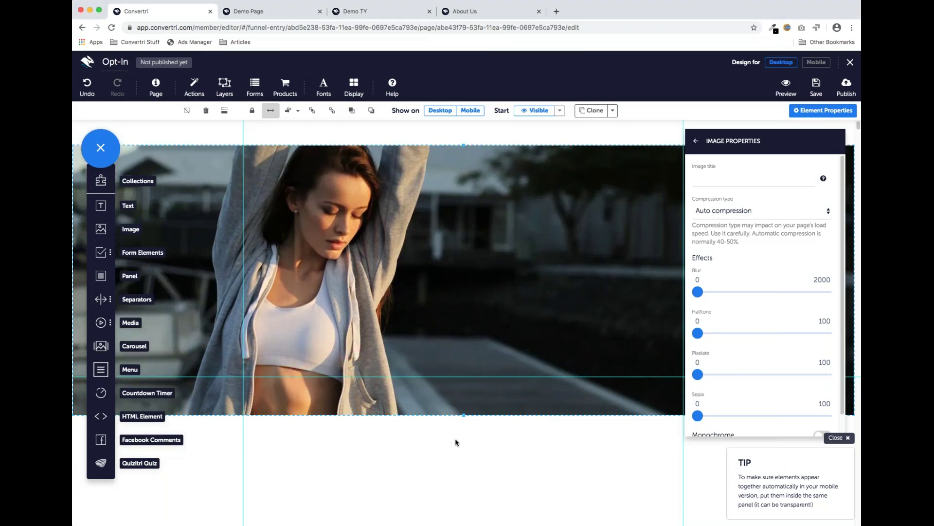
# Step: Extend the woman image's bottom edge to show more of her torso and position it with a narrow gap above it
pyautogui.moveTo(463, 415); pyautogui.dragTo(447, 451)
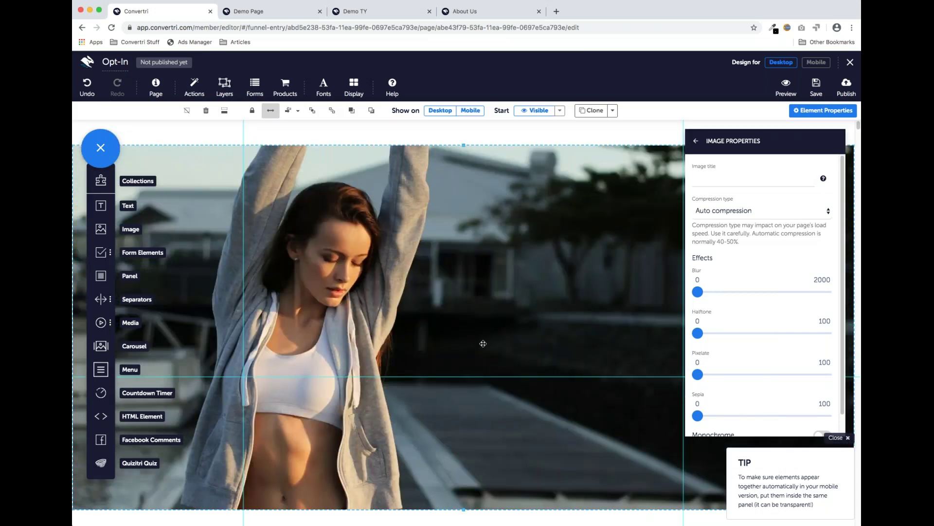
pyautogui.moveTo(476, 338); pyautogui.dragTo(476, 321)
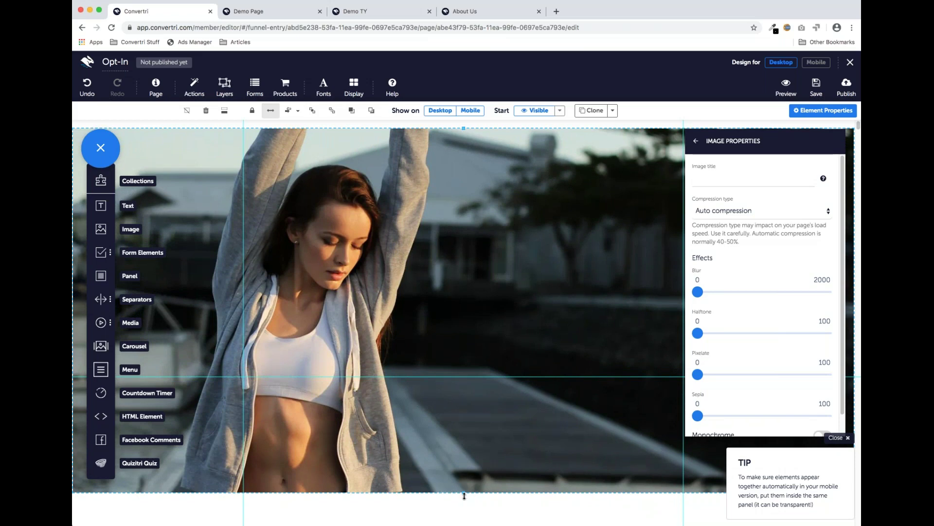
pyautogui.moveTo(464, 493); pyautogui.dragTo(464, 509)
pyautogui.moveTo(466, 371)
pyautogui.mouseDown()
pyautogui.moveTo(466, 382)
pyautogui.moveTo(466, 370)
pyautogui.mouseUp()
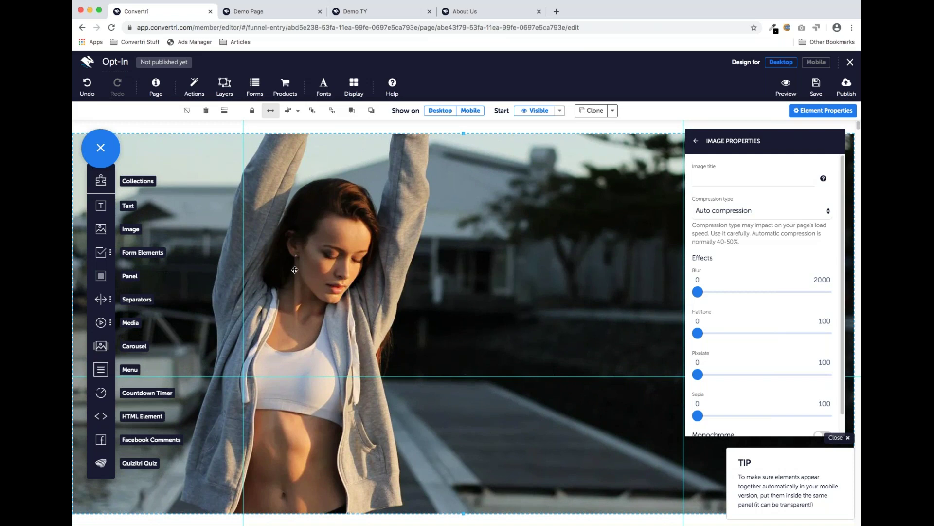
# Step: Following the demo page, add a full-width panel as a thin strip filling the gap above the woman image
pyautogui.click(267, 17)
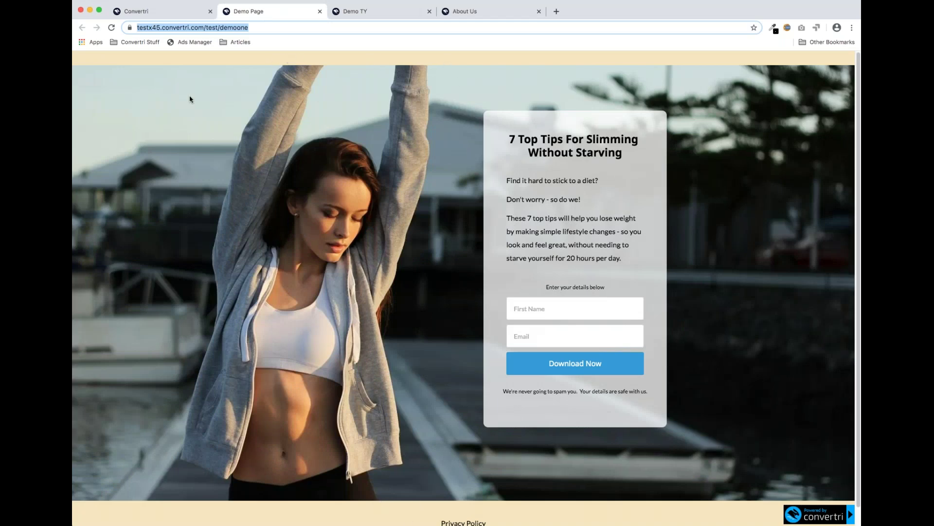
pyautogui.click(163, 17)
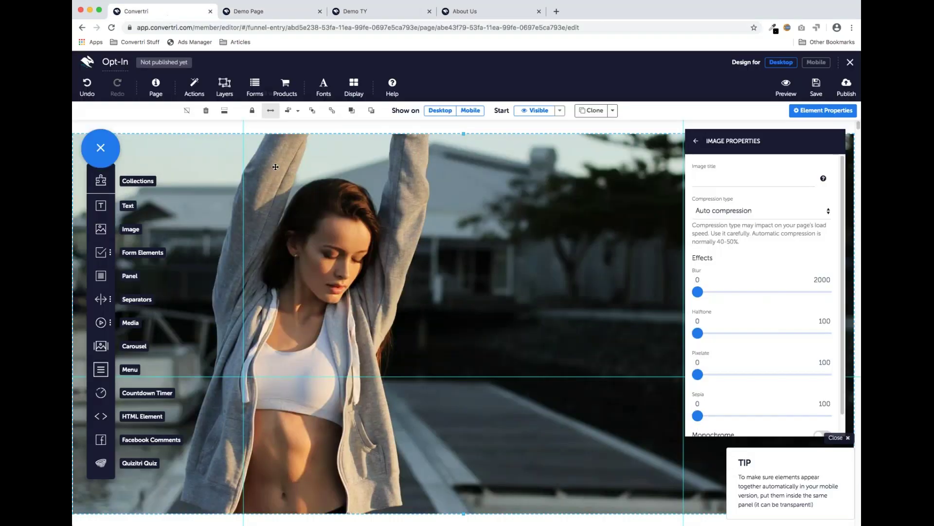
pyautogui.moveTo(102, 277); pyautogui.dragTo(412, 257)
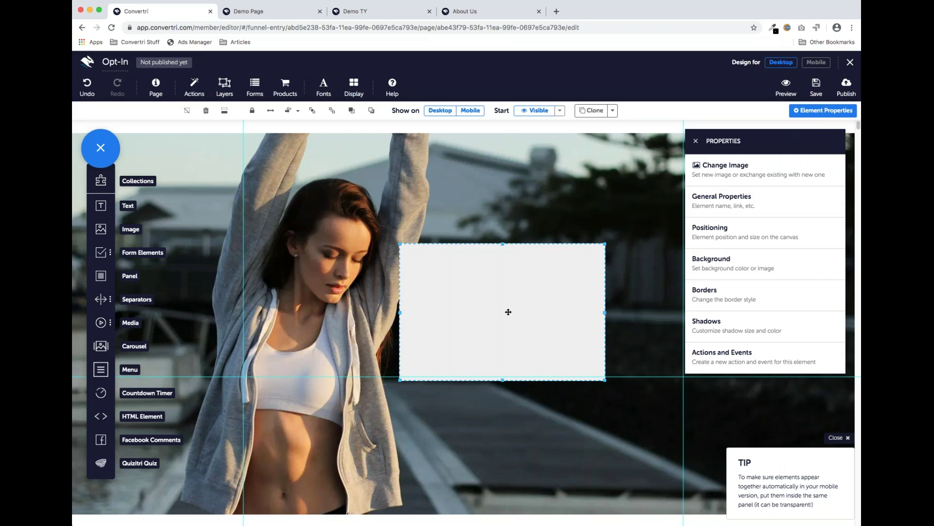
pyautogui.moveTo(507, 311); pyautogui.dragTo(431, 204)
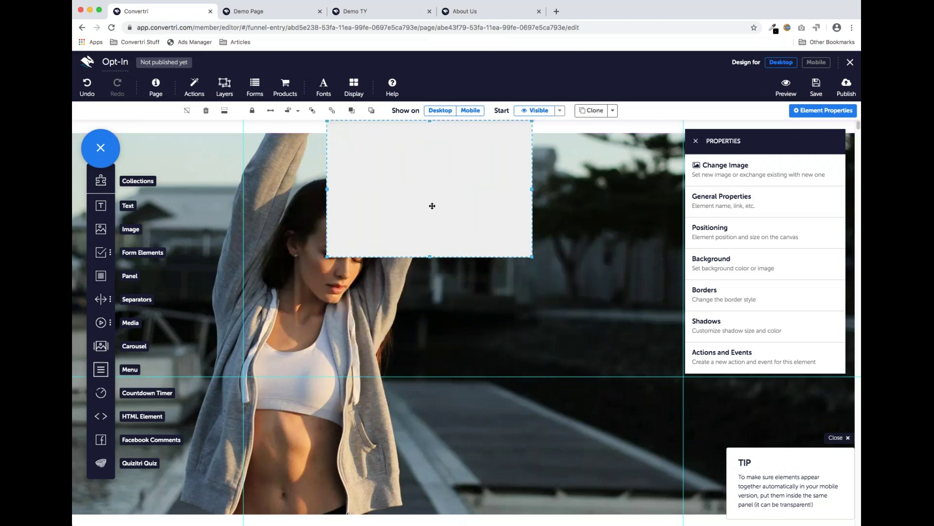
pyautogui.click(271, 110)
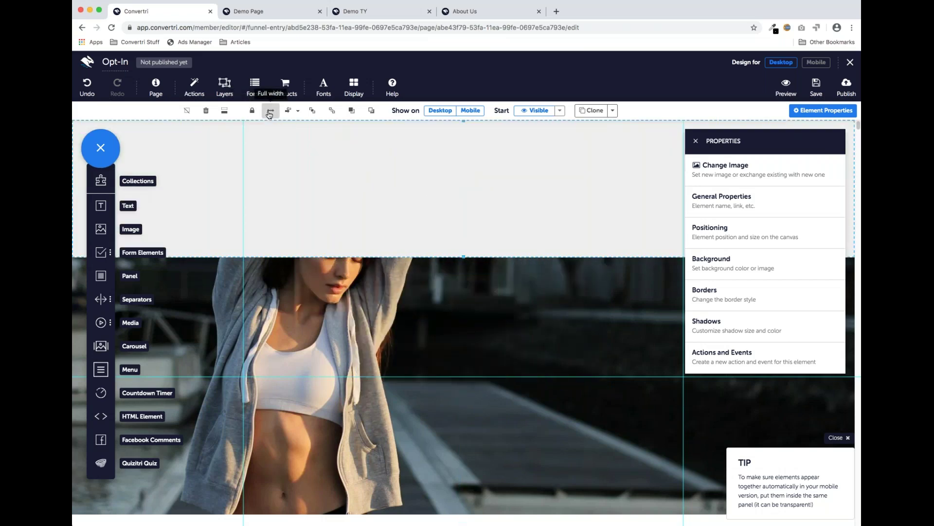
pyautogui.moveTo(465, 258); pyautogui.dragTo(464, 132)
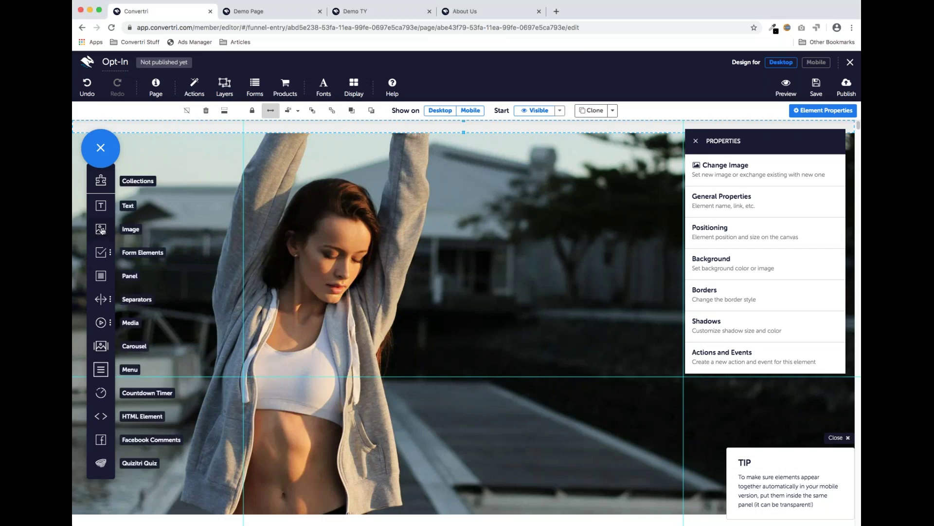
pyautogui.moveTo(101, 231); pyautogui.dragTo(389, 282)
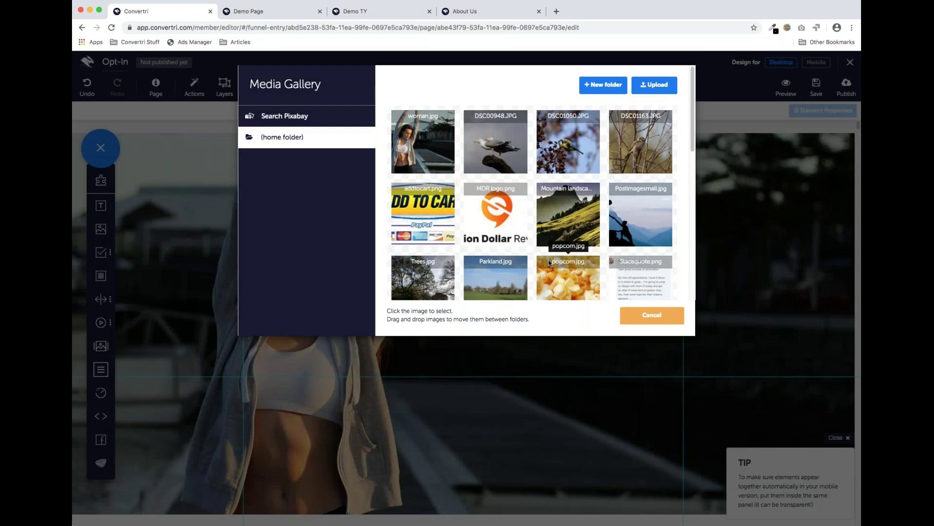
pyautogui.click(651, 317)
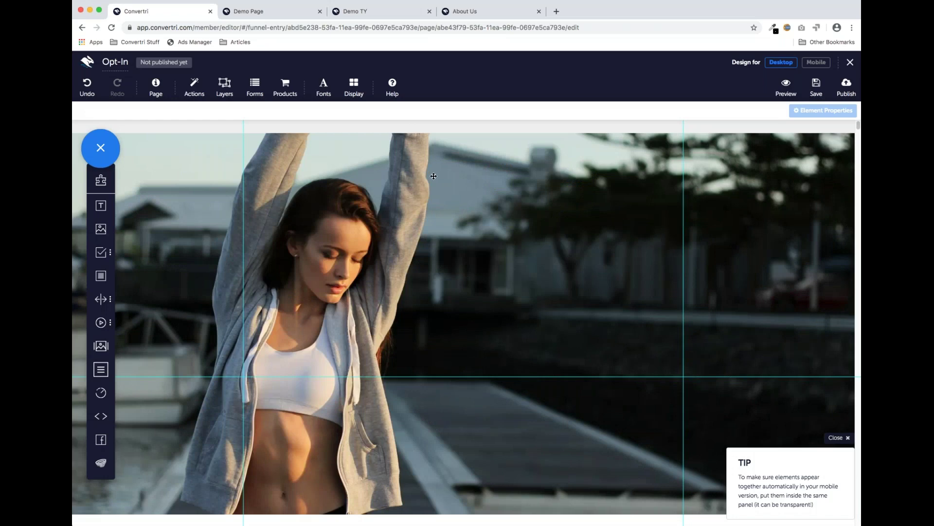
# Step: Set the thin strip's solid background fill to light beige, rgb(249, 222, 181)
pyautogui.click(405, 127)
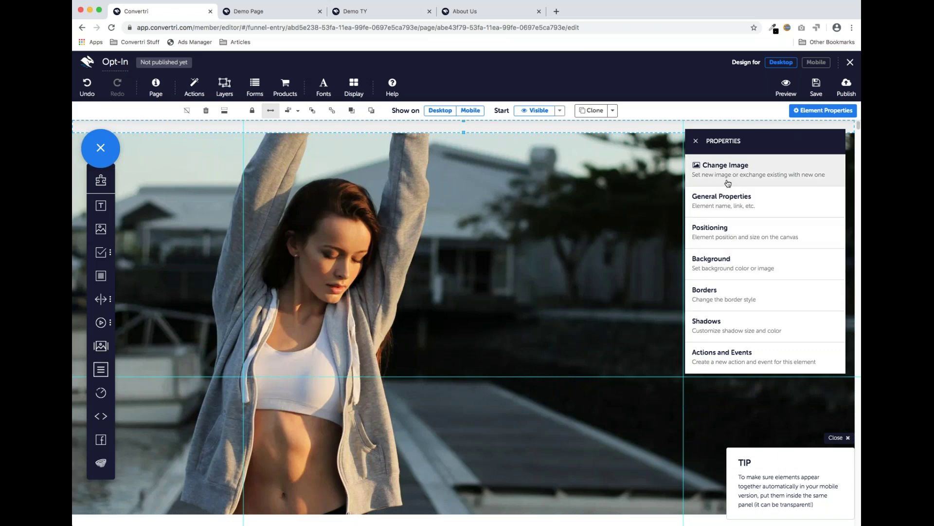
pyautogui.click(767, 266)
pyautogui.click(702, 198)
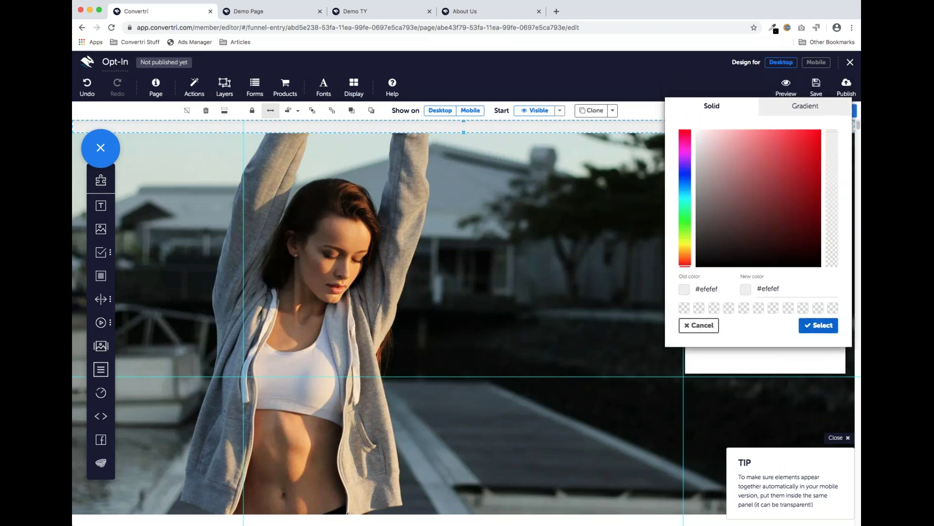
pyautogui.moveTo(745, 162)
pyautogui.mouseDown()
pyautogui.moveTo(734, 175)
pyautogui.moveTo(743, 205)
pyautogui.moveTo(811, 156)
pyautogui.moveTo(776, 179)
pyautogui.moveTo(752, 212)
pyautogui.moveTo(763, 158)
pyautogui.moveTo(776, 166)
pyautogui.moveTo(750, 217)
pyautogui.moveTo(724, 238)
pyautogui.moveTo(727, 204)
pyautogui.moveTo(756, 166)
pyautogui.moveTo(727, 201)
pyautogui.mouseUp()
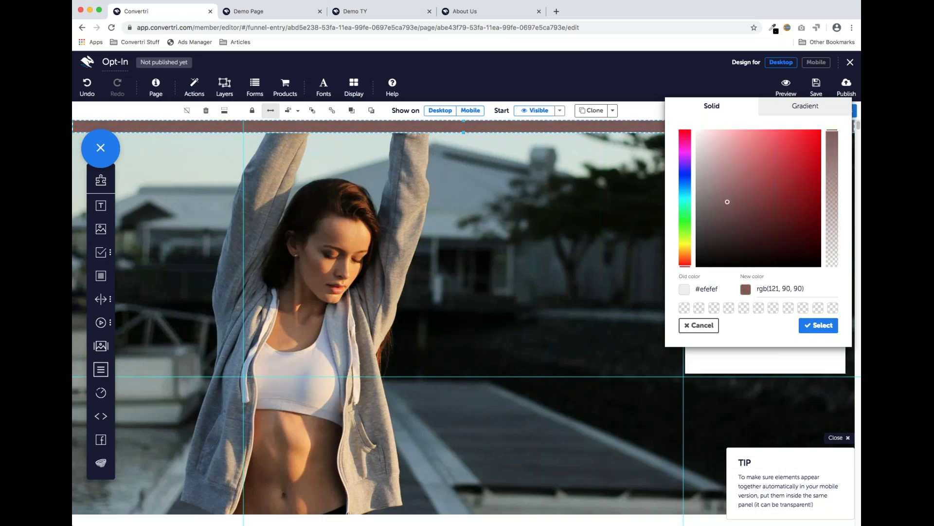
pyautogui.moveTo(687, 268); pyautogui.dragTo(689, 250)
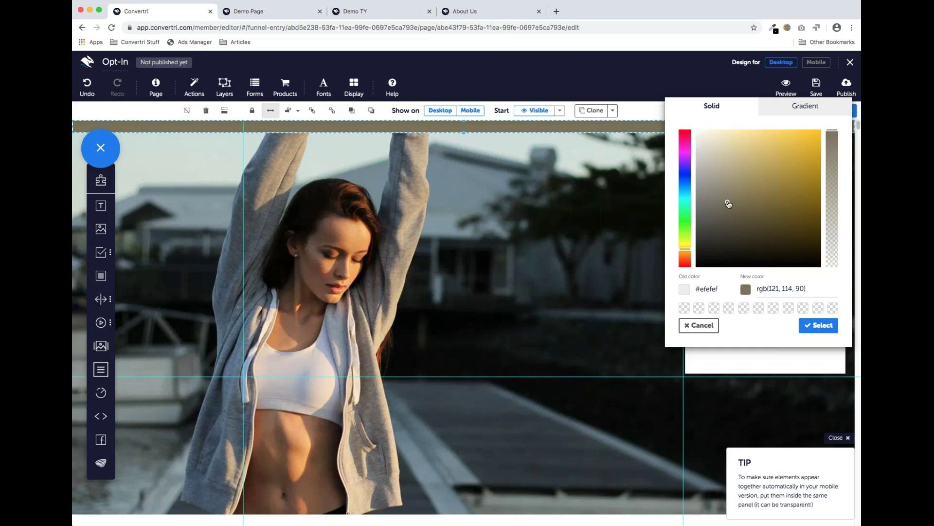
pyautogui.moveTo(728, 203); pyautogui.dragTo(727, 131)
pyautogui.moveTo(690, 251); pyautogui.dragTo(689, 261)
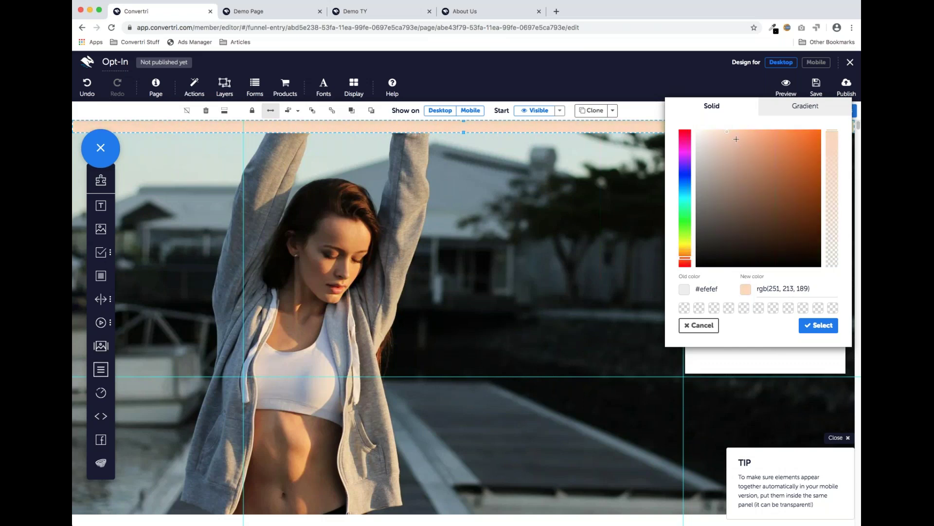
pyautogui.moveTo(727, 135)
pyautogui.mouseDown()
pyautogui.moveTo(719, 137)
pyautogui.moveTo(731, 135)
pyautogui.mouseUp()
pyautogui.moveTo(688, 257); pyautogui.dragTo(689, 256)
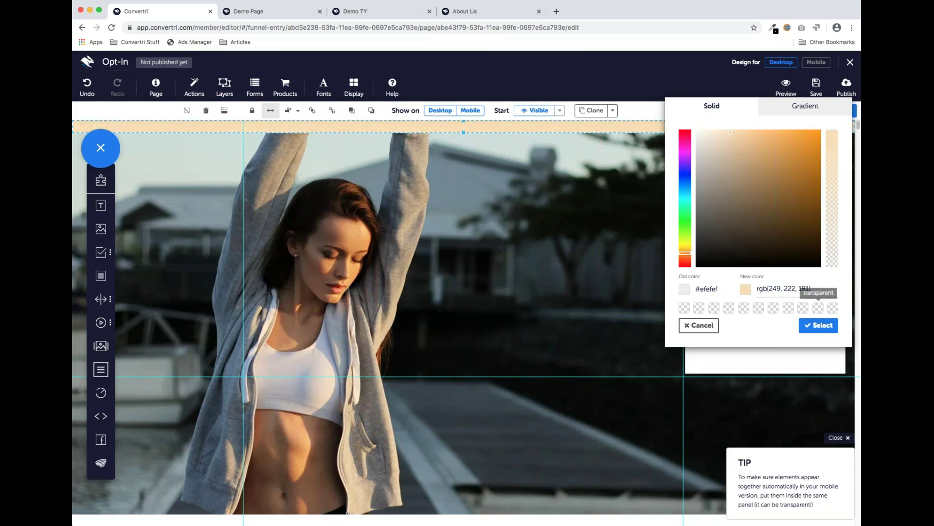
pyautogui.click(811, 330)
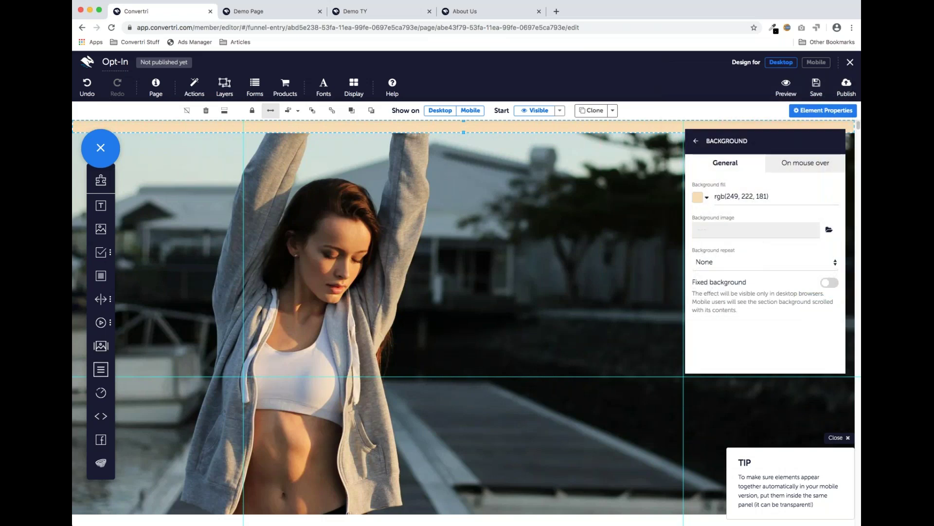
# Step: Duplicate the beige strip, place the copy directly beneath the woman image and make it taller than the original
pyautogui.click(501, 197)
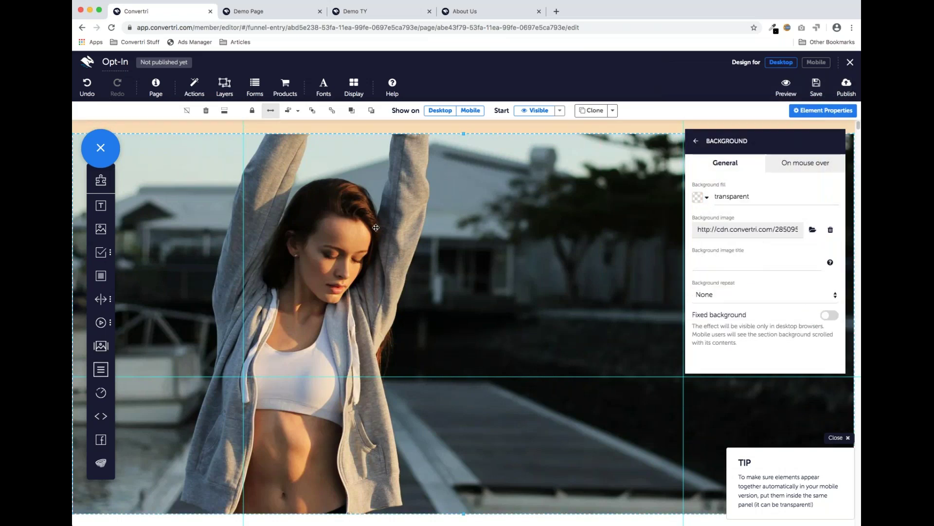
pyautogui.scroll(-3, 378, 230)
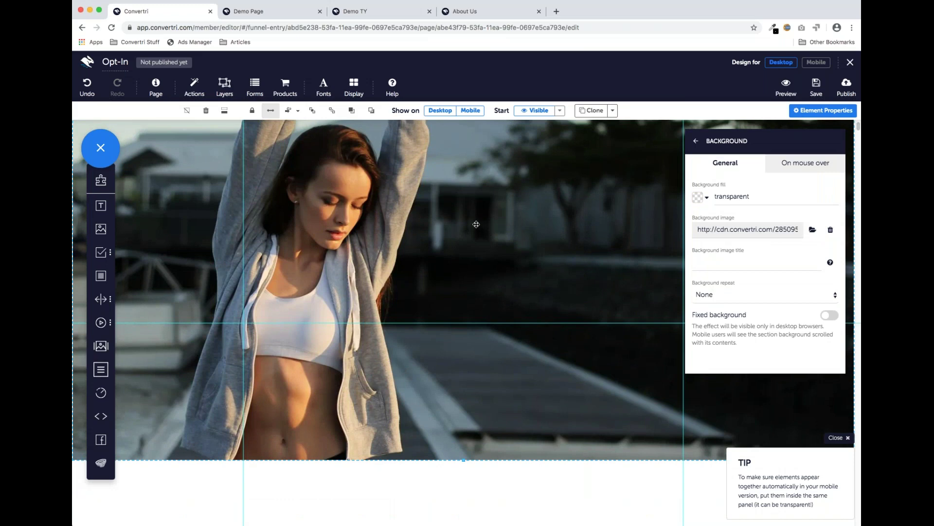
pyautogui.scroll(3, 476, 224)
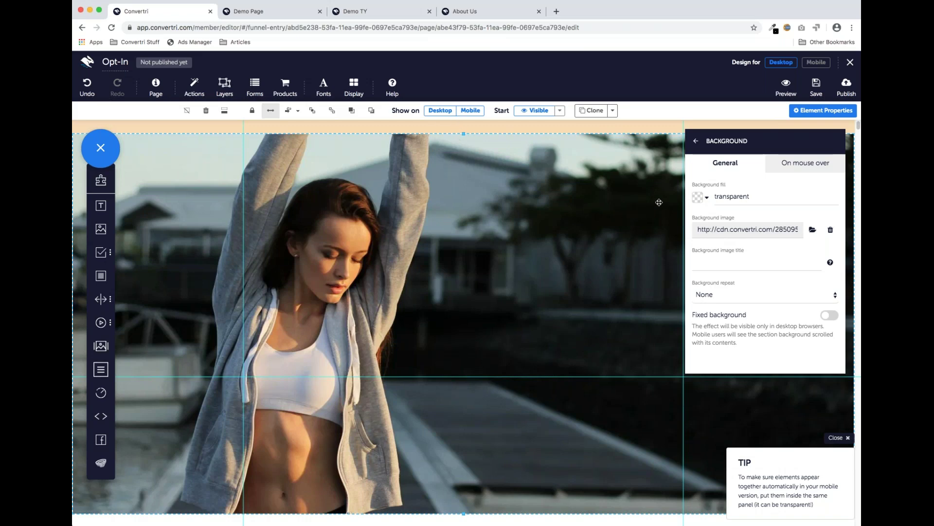
pyautogui.click(547, 130)
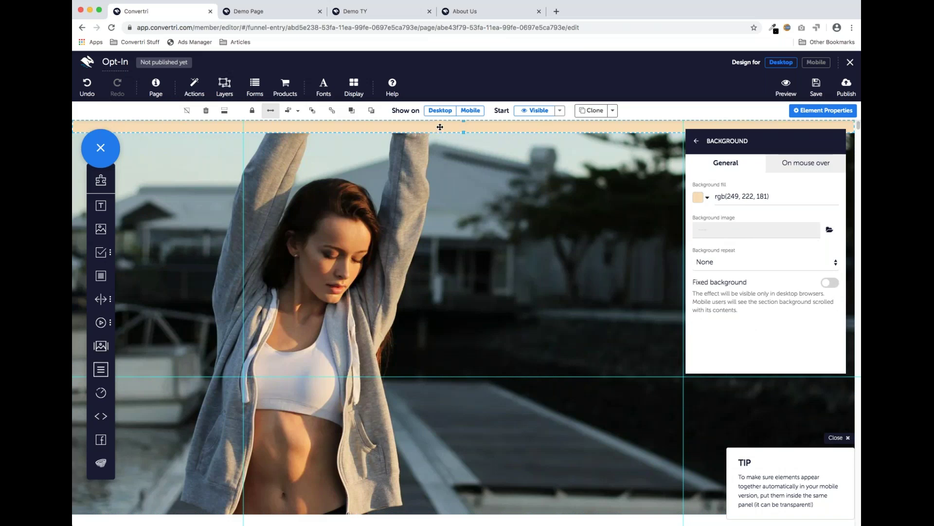
pyautogui.moveTo(440, 127); pyautogui.dragTo(433, 268)
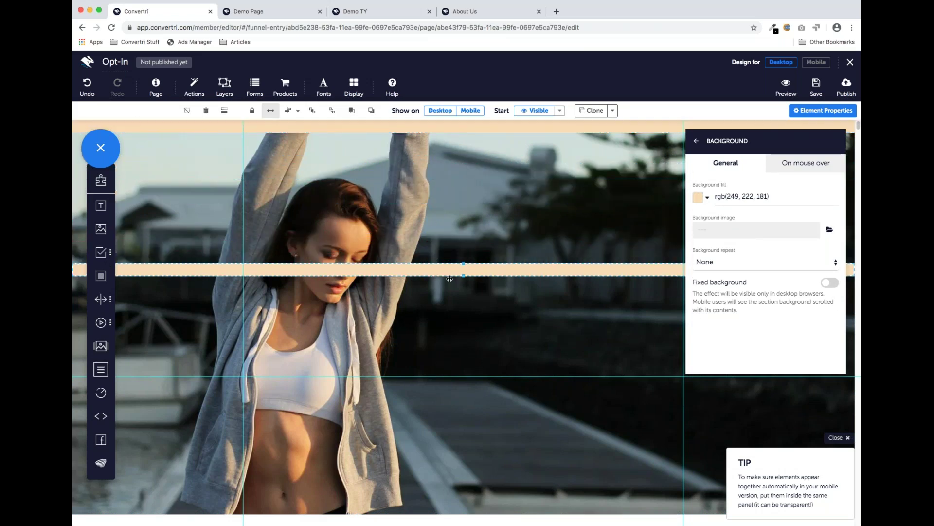
pyautogui.scroll(-3, 463, 329)
pyautogui.scroll(1, 453, 252)
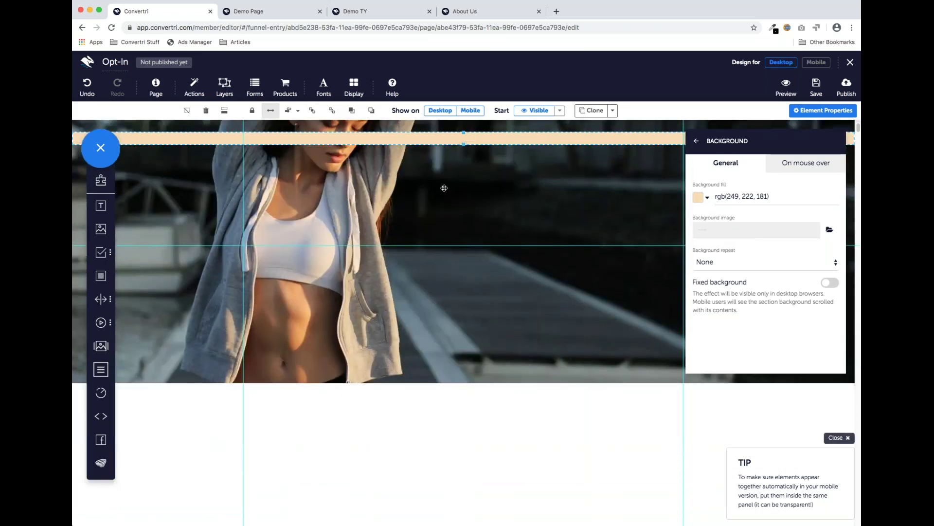
pyautogui.moveTo(429, 142); pyautogui.dragTo(464, 420)
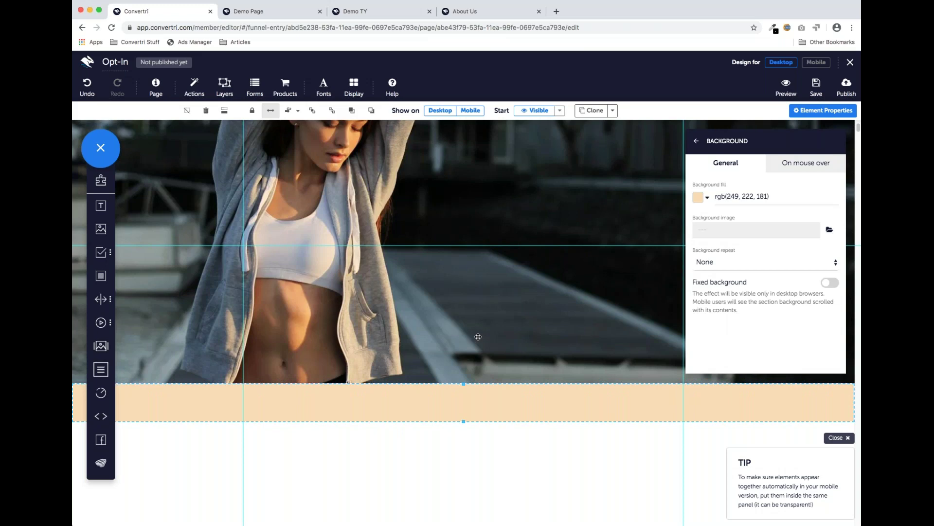
pyautogui.scroll(3, 478, 337)
pyautogui.scroll(-2, 478, 378)
pyautogui.scroll(2, 478, 378)
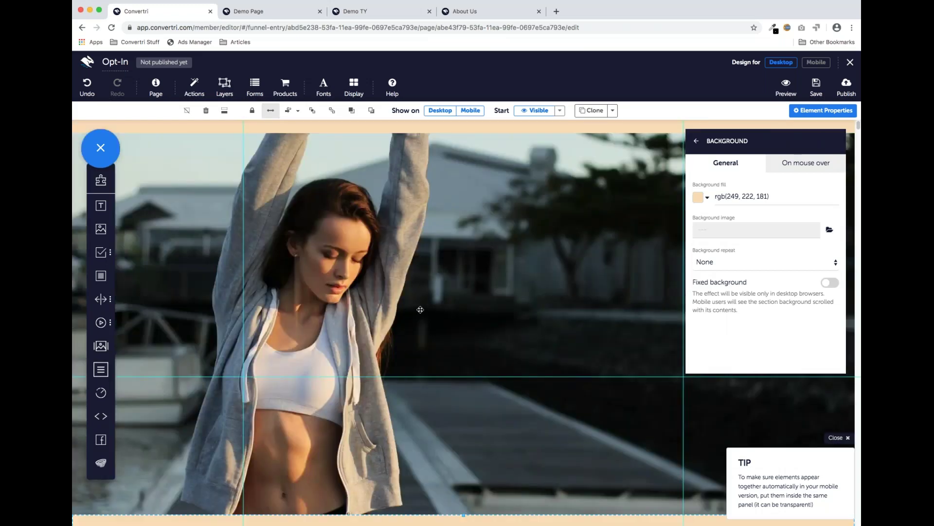
# Step: Check the demo page's opt-in box and move the woman image flush against the upper beige strip
pyautogui.click(271, 13)
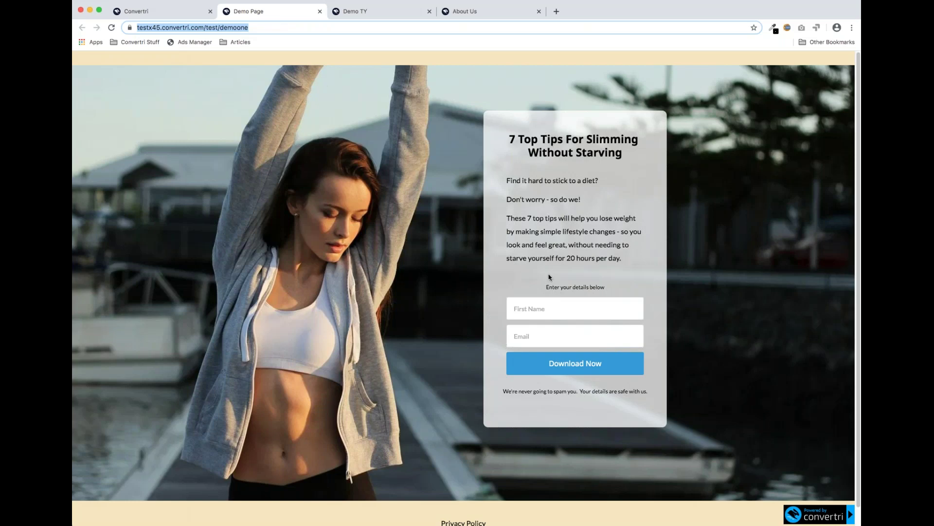
pyautogui.click(577, 325)
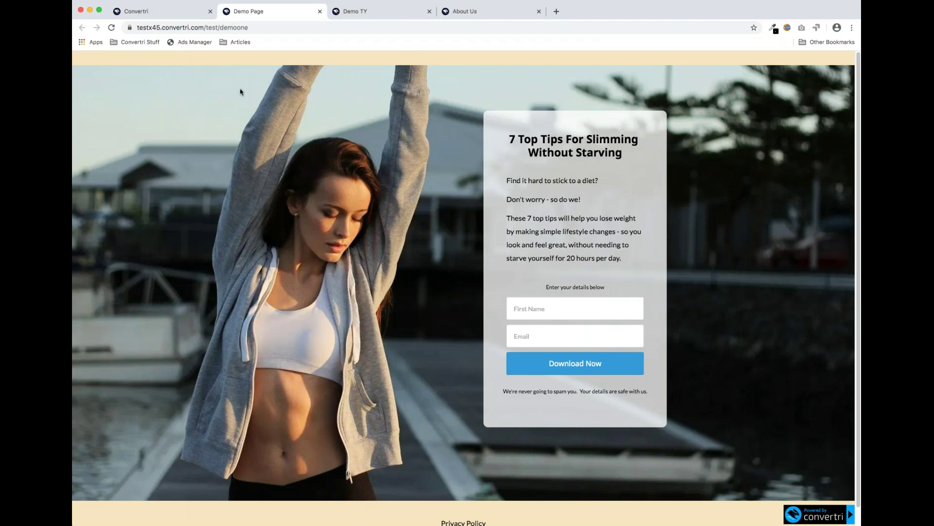
pyautogui.click(190, 12)
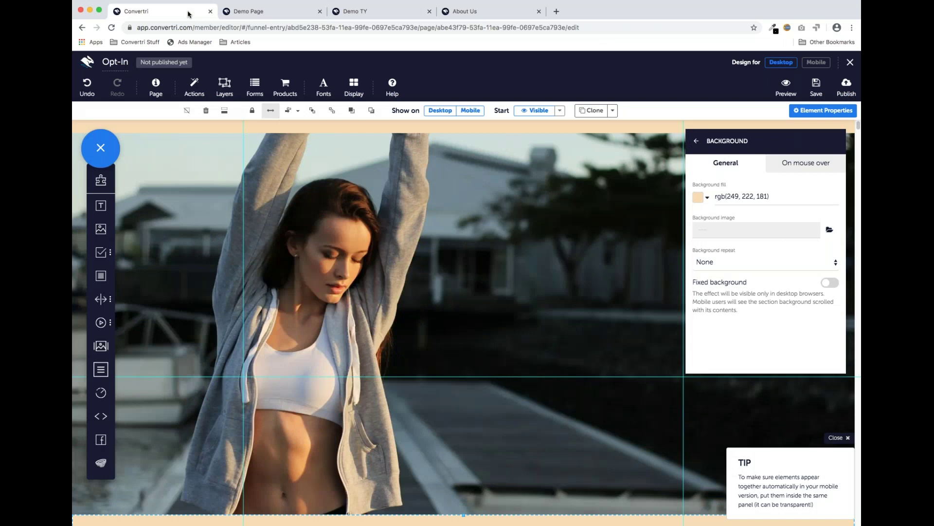
pyautogui.click(311, 242)
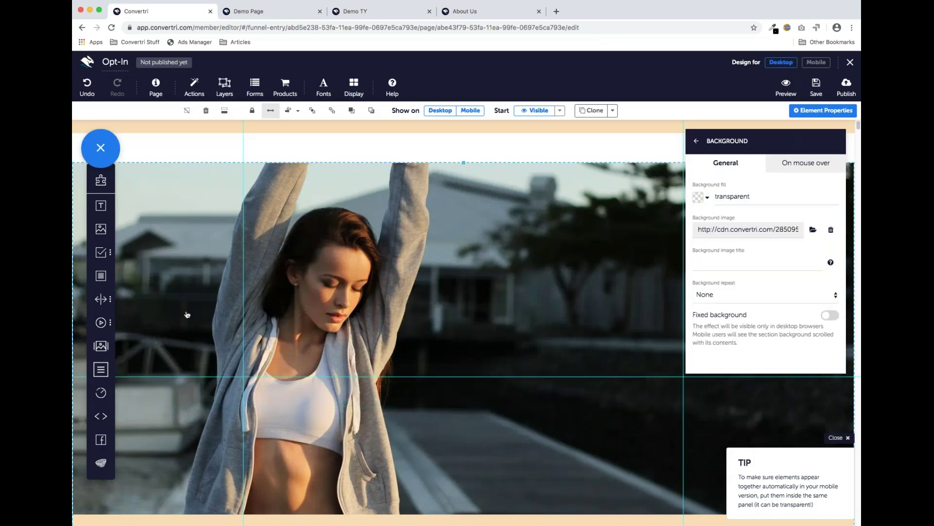
pyautogui.moveTo(335, 295); pyautogui.dragTo(336, 268)
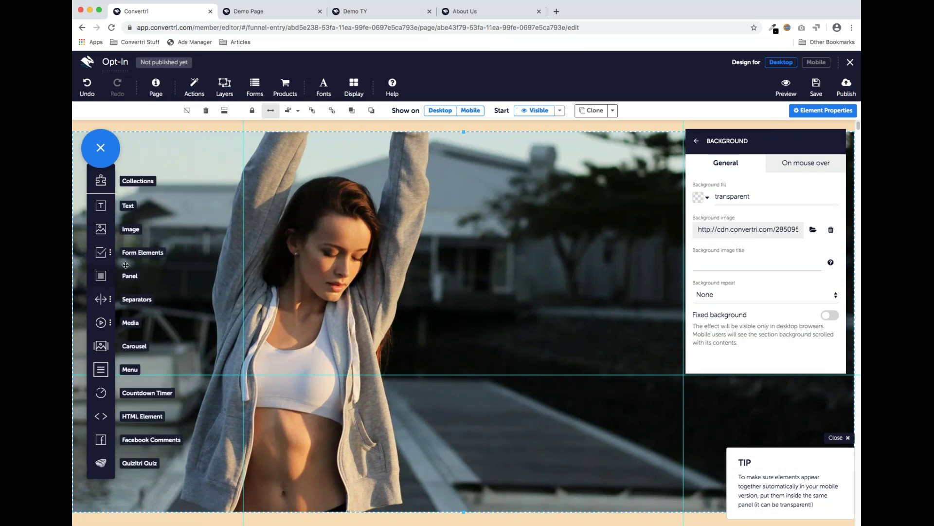
# Step: Add a panel over the dark area beside the woman and stretch it into a tall opt-in box like the demo's
pyautogui.moveTo(102, 277); pyautogui.dragTo(508, 259)
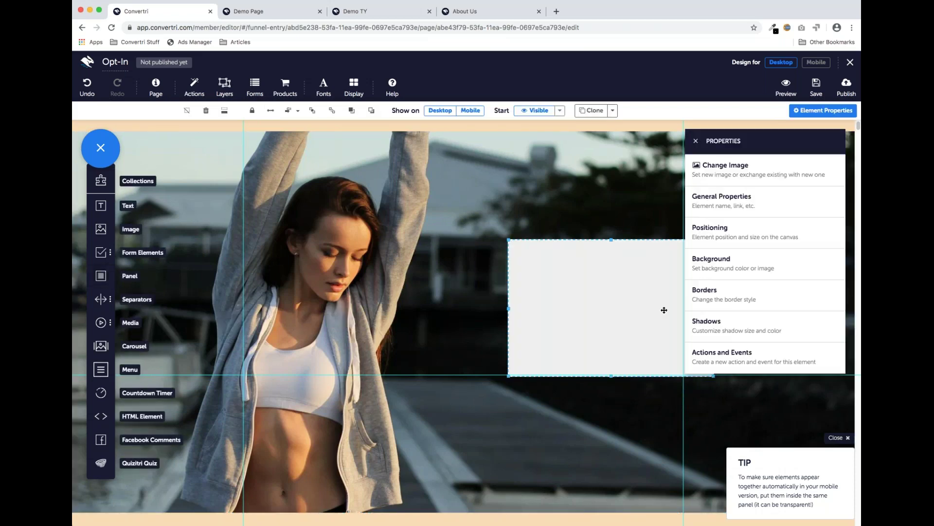
pyautogui.moveTo(572, 291); pyautogui.dragTo(560, 228)
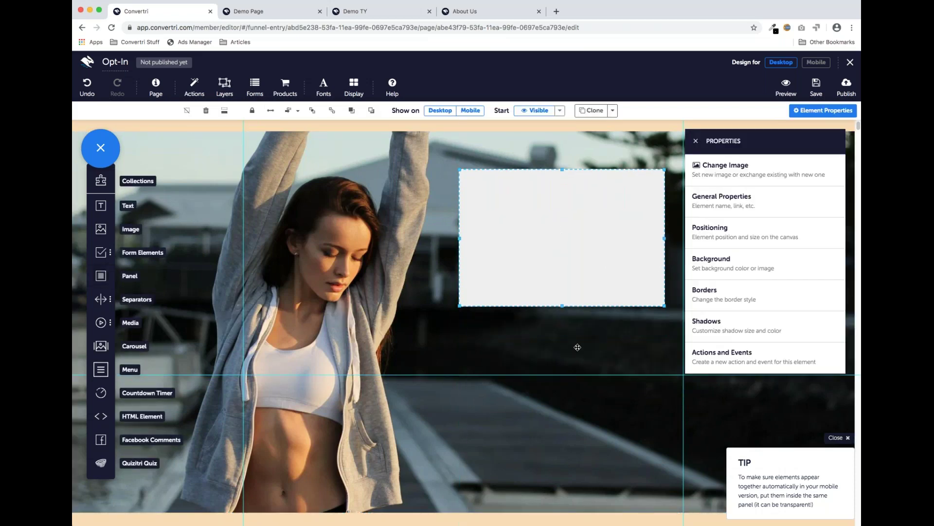
pyautogui.moveTo(562, 309); pyautogui.dragTo(548, 458)
pyautogui.moveTo(552, 309); pyautogui.dragTo(553, 312)
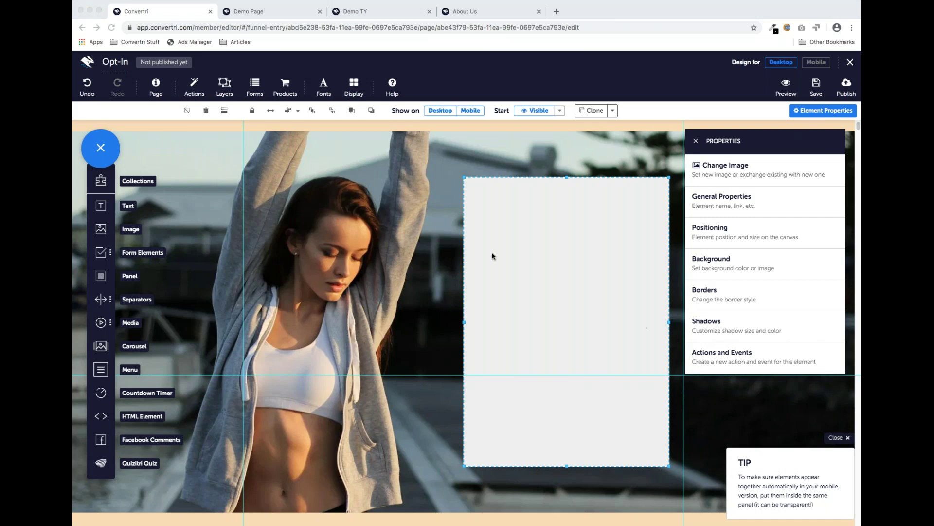
# Step: Add a headline text element near the top of the opt-in box reading "7 Top Tips For Slimming Without Starving" and widen it slightly
pyautogui.click(103, 211)
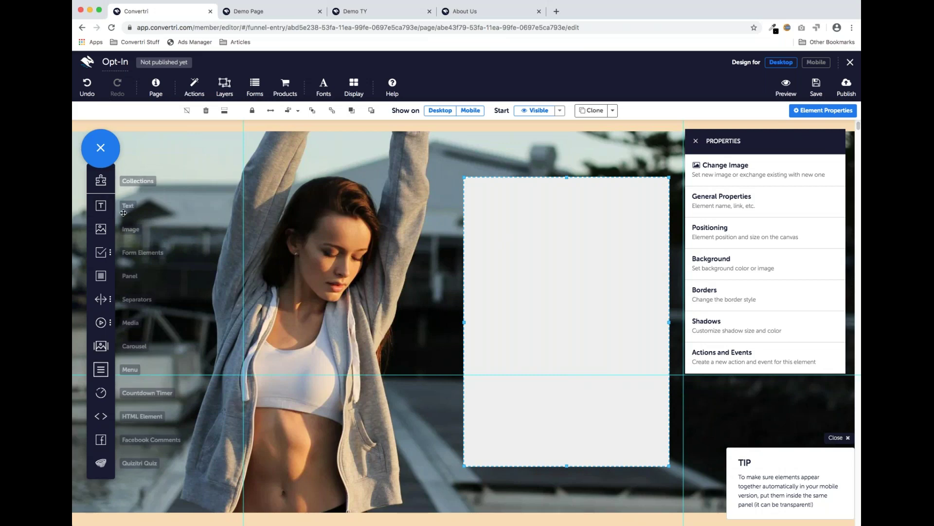
pyautogui.moveTo(104, 209); pyautogui.dragTo(539, 214)
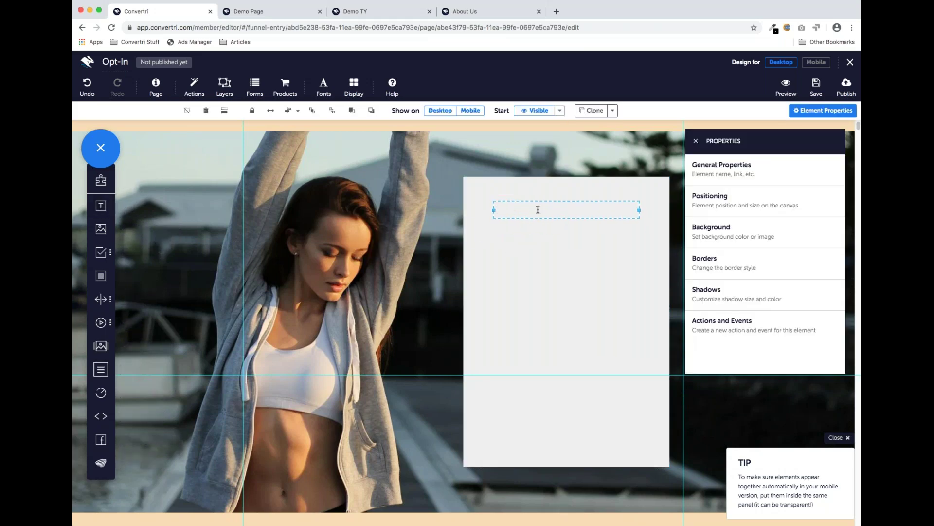
pyautogui.click(538, 209)
pyautogui.write('7 To')
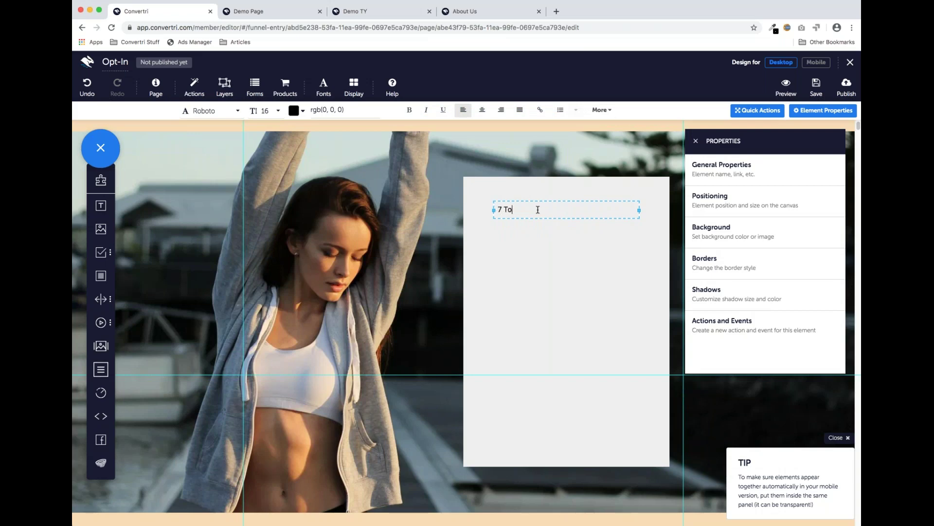
pyautogui.write('p Tips For Slimming Without Starving')
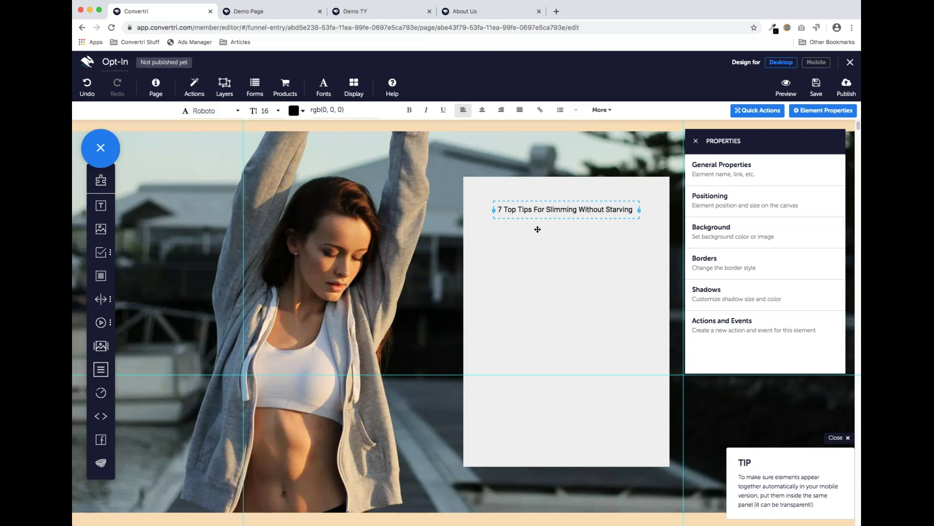
pyautogui.click(643, 210)
pyautogui.click(576, 210)
# Step: Add a second text element beneath the headline in the opt-in box and check the demo page's body copy
pyautogui.moveTo(106, 209)
pyautogui.moveTo(106, 209); pyautogui.dragTo(524, 250)
pyautogui.click(527, 250)
pyautogui.click(266, 11)
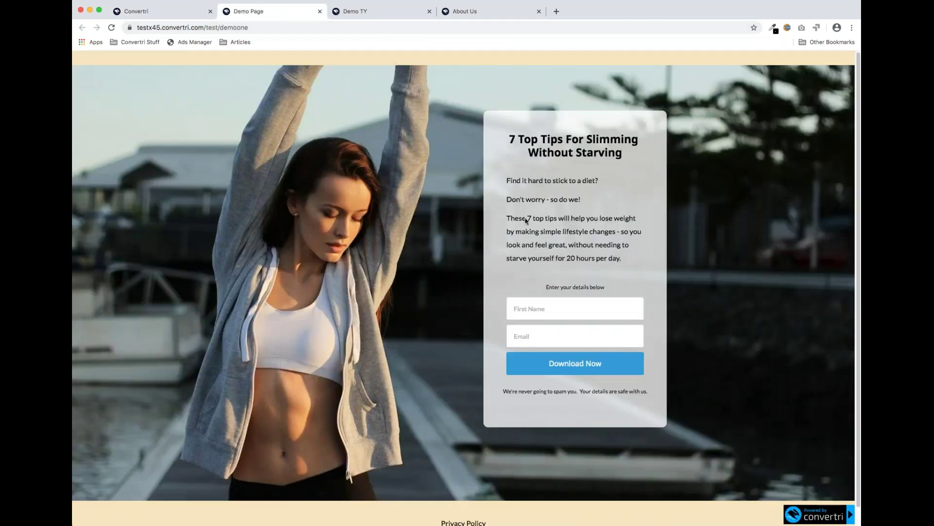
pyautogui.click(143, 13)
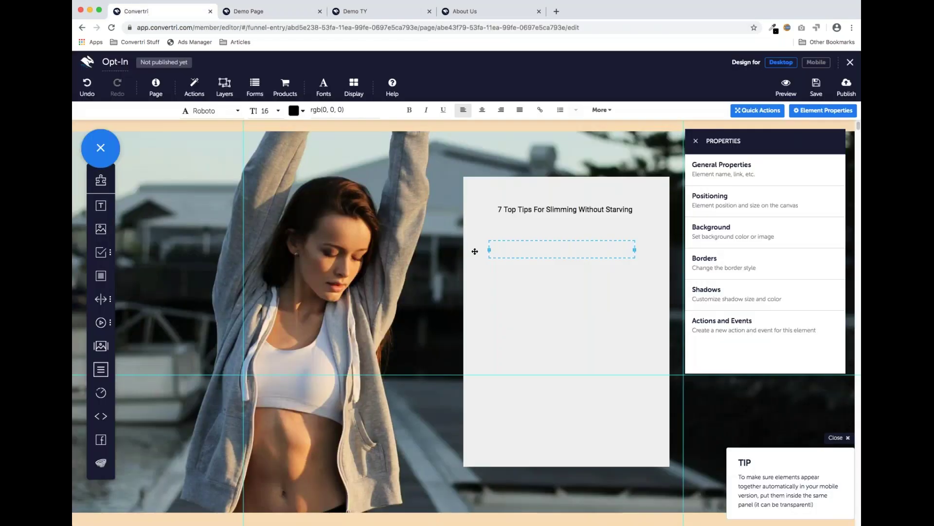
# Step: Write two paragraphs in the new text element: "Find it hard to stick to a diet?" and "Don't worry - so do we!"
pyautogui.write('Find it hard to stick to a diet?')
pyautogui.press('Return')
pyautogui.write("Don't worry - so do ")
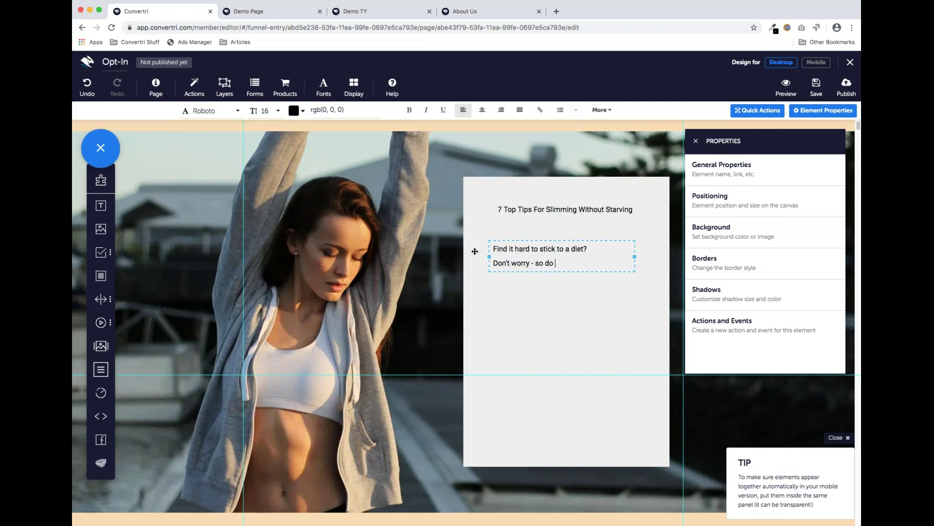
pyautogui.write('we!')
pyautogui.press('Return')
# Step: Write the third paragraph: "These top tips will help you lose weight and feel great, without starving yourself for 20 hours a day."
pyautogui.write('These top tips will help')
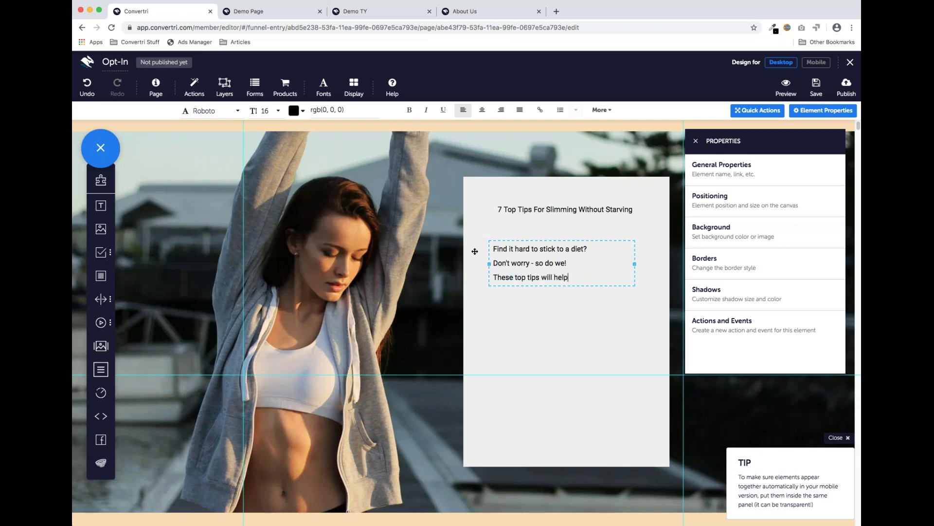
pyautogui.write(' you lose weight and feel gr')
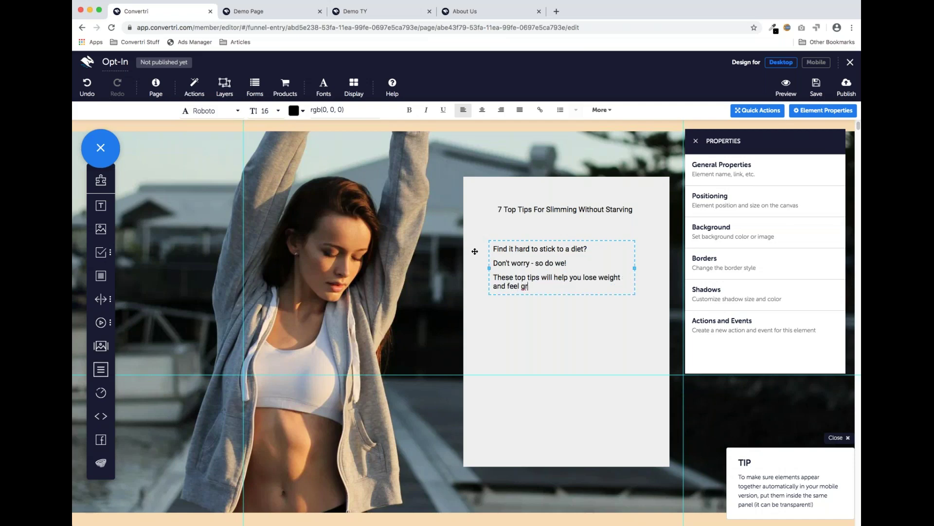
pyautogui.write('eat, without starving yourself f')
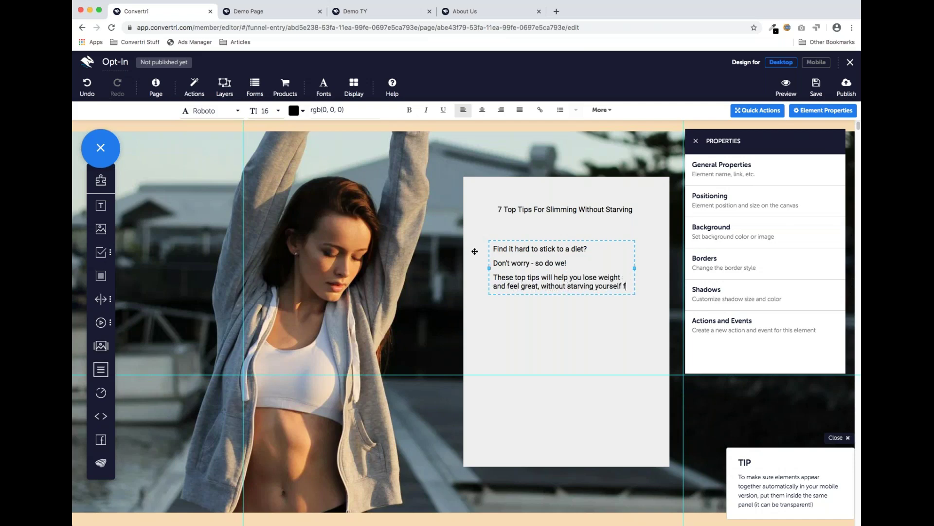
pyautogui.write('or 20 hours a day')
pyautogui.click(622, 277)
pyautogui.click(730, 231)
pyautogui.click(700, 197)
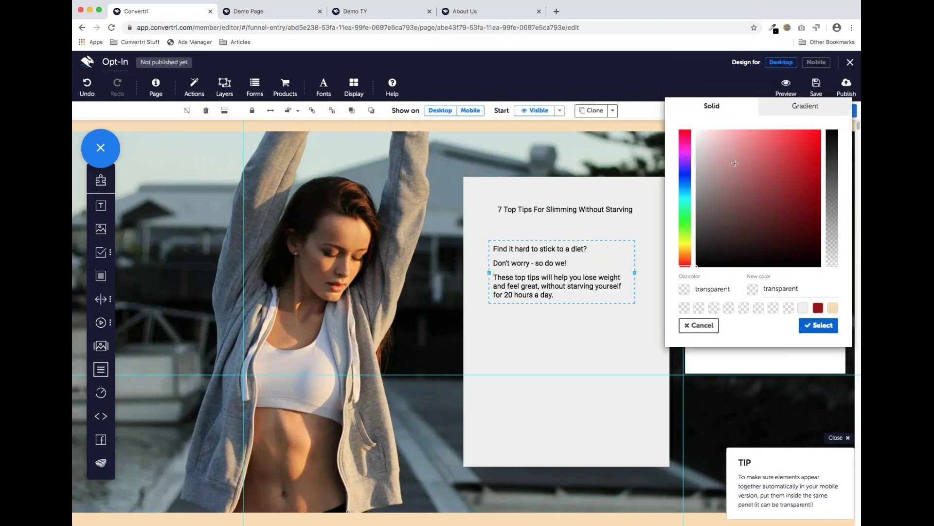
pyautogui.click(712, 324)
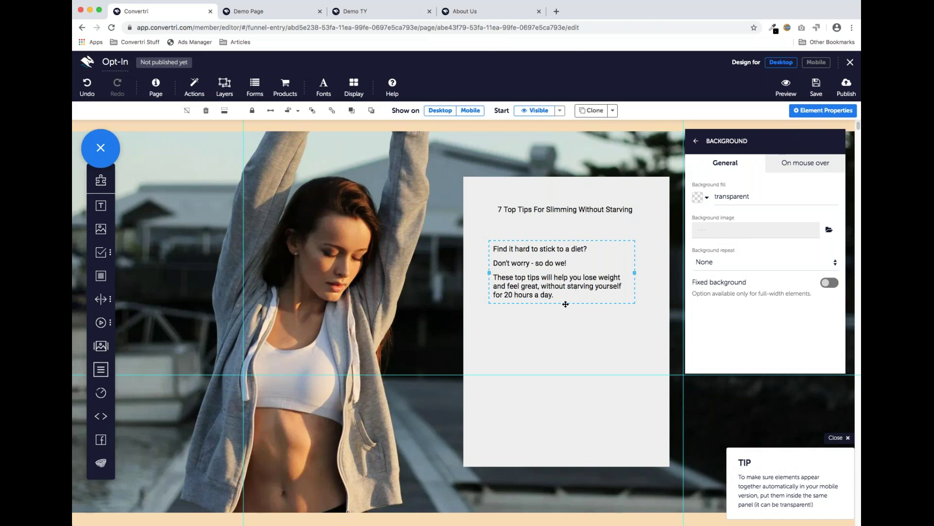
# Step: Move the three-paragraph body text slightly down inside the opt-in box
pyautogui.moveTo(568, 298); pyautogui.dragTo(567, 307)
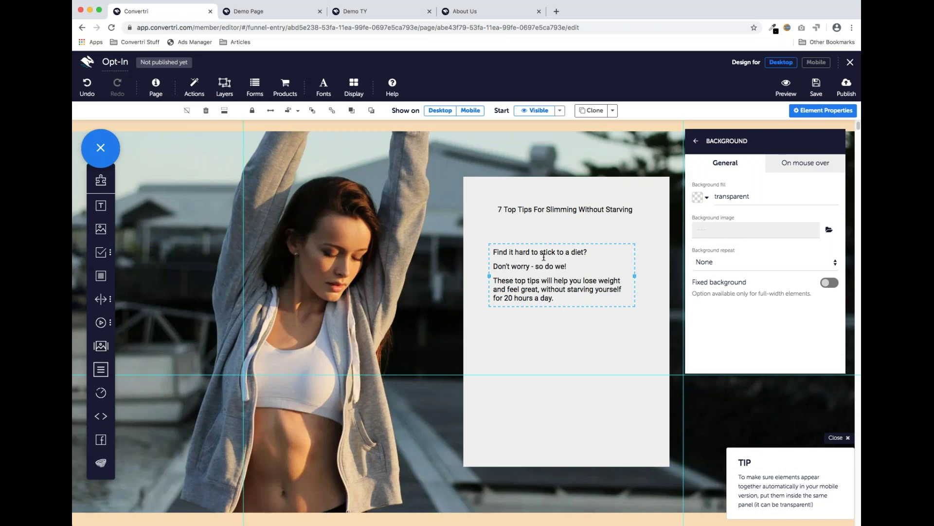
pyautogui.moveTo(560, 297); pyautogui.dragTo(493, 251)
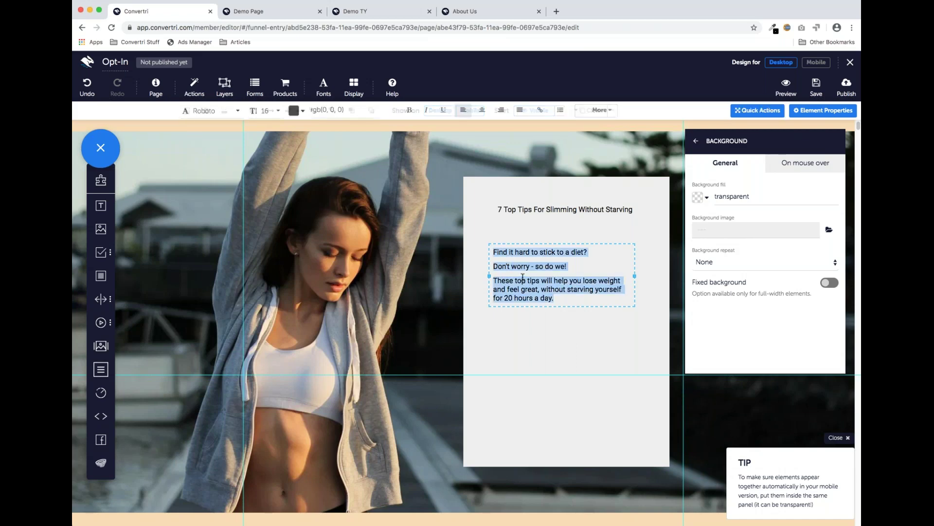
pyautogui.click(236, 113)
pyautogui.scroll(-3, 217, 173)
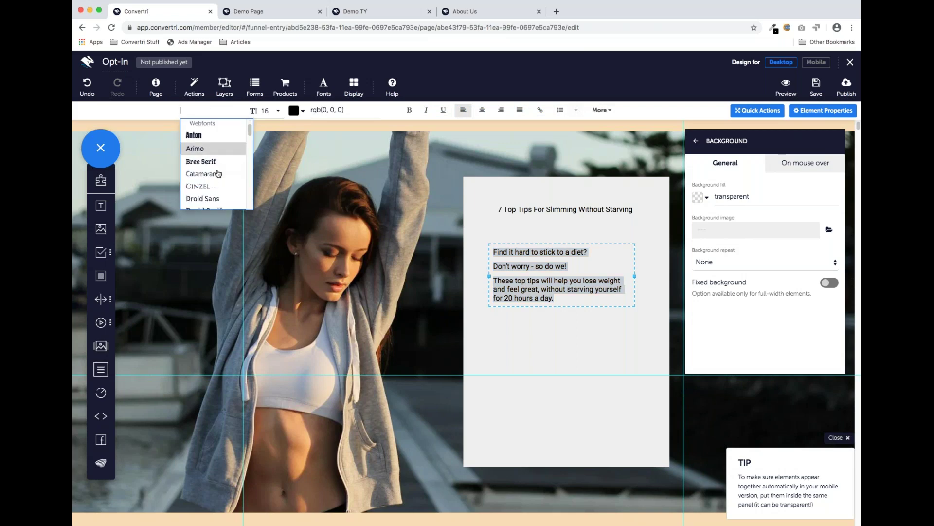
pyautogui.scroll(3, 217, 172)
pyautogui.click(267, 117)
pyautogui.click(253, 111)
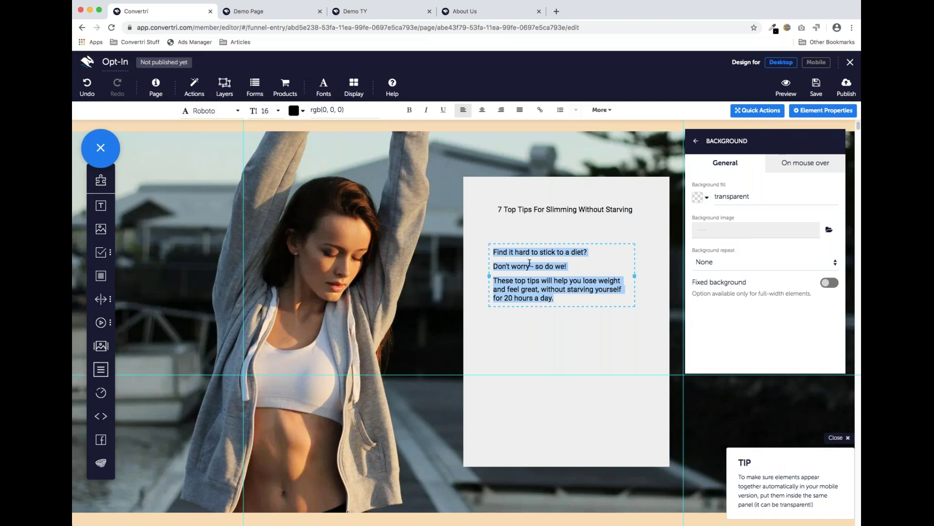
# Step: Set the font family of the page's default paragraph text style to Lato
pyautogui.click(160, 91)
pyautogui.click(160, 91)
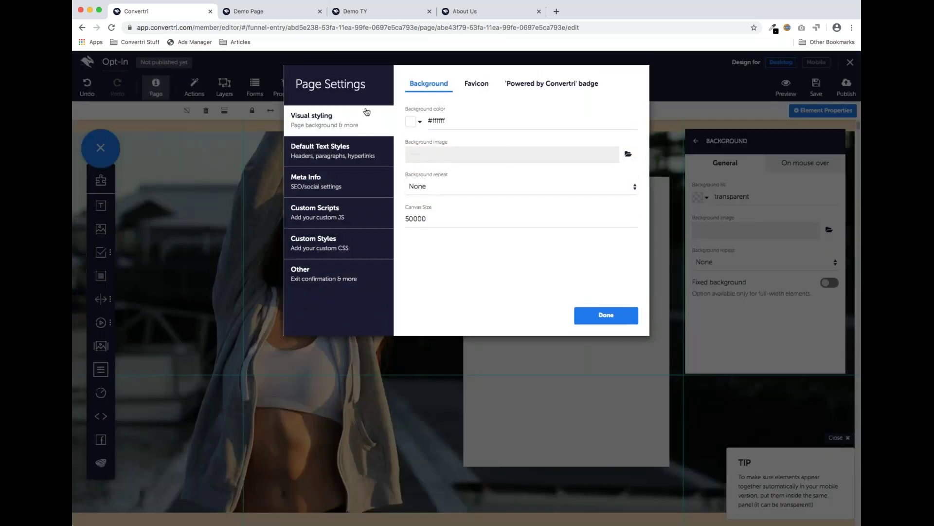
pyautogui.click(349, 157)
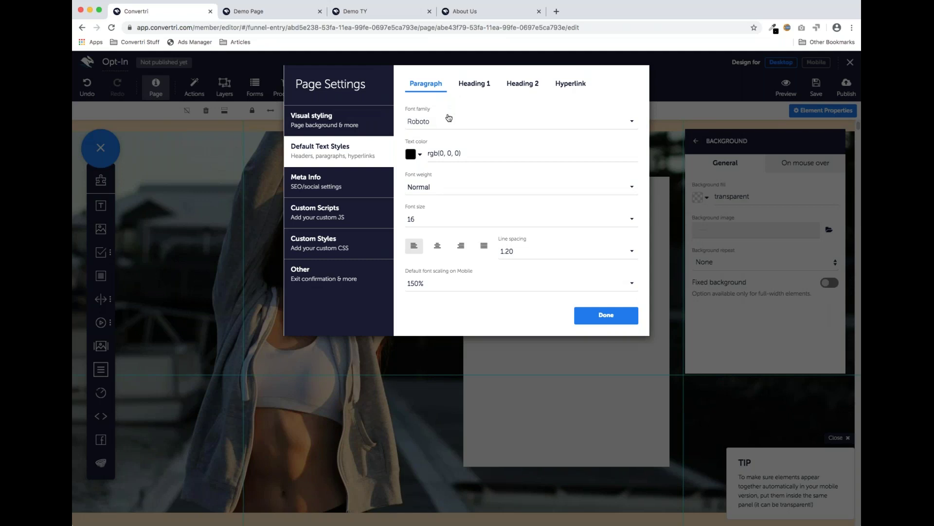
pyautogui.click(466, 128)
pyautogui.scroll(-5, 475, 171)
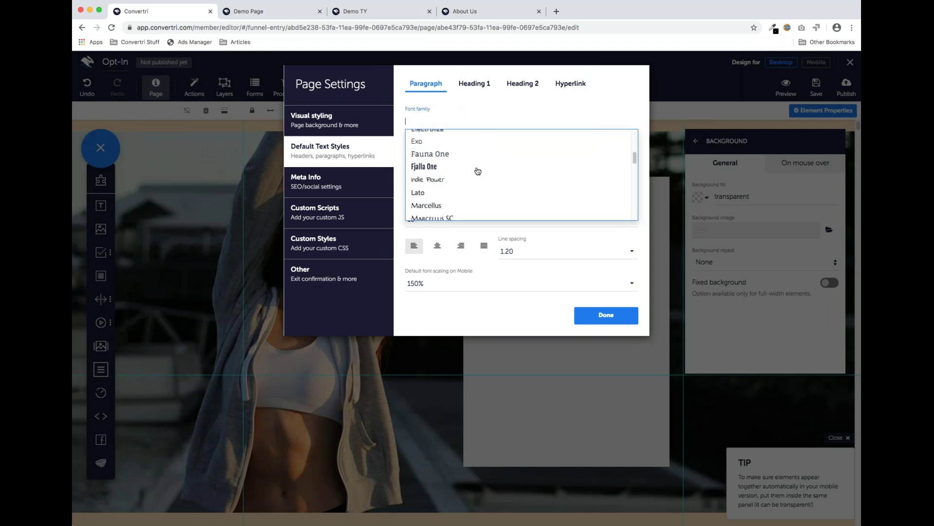
pyautogui.click(469, 192)
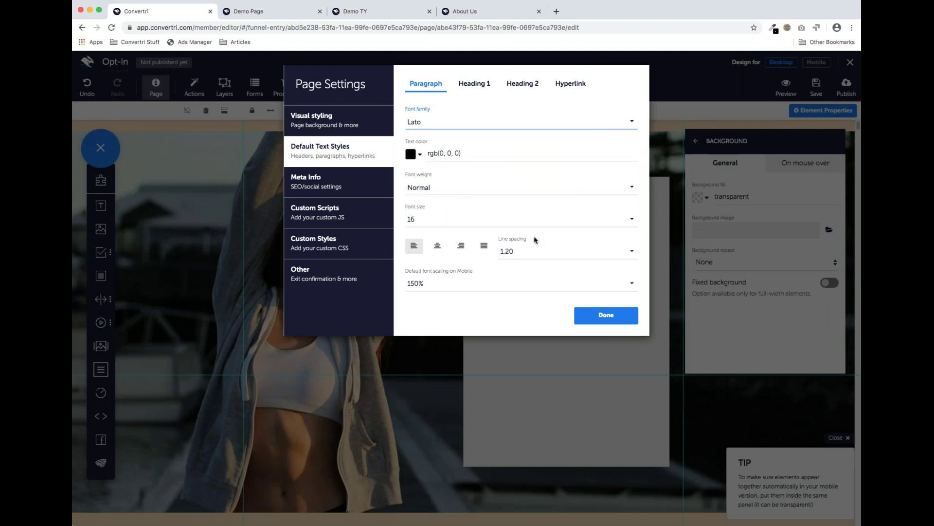
# Step: Set the default paragraph line spacing to 1.80, apply the page settings and check both text elements in the opt-in box
pyautogui.click(543, 257)
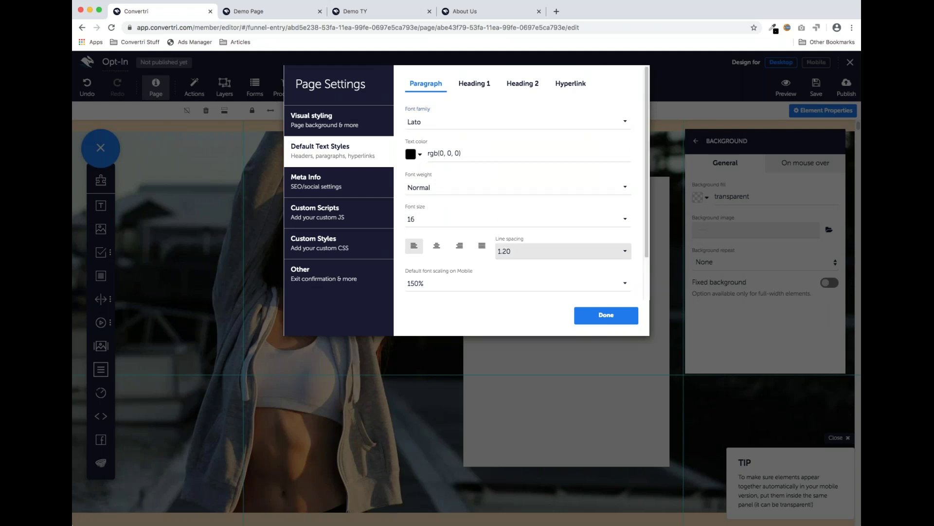
pyautogui.scroll(-5, 548, 199)
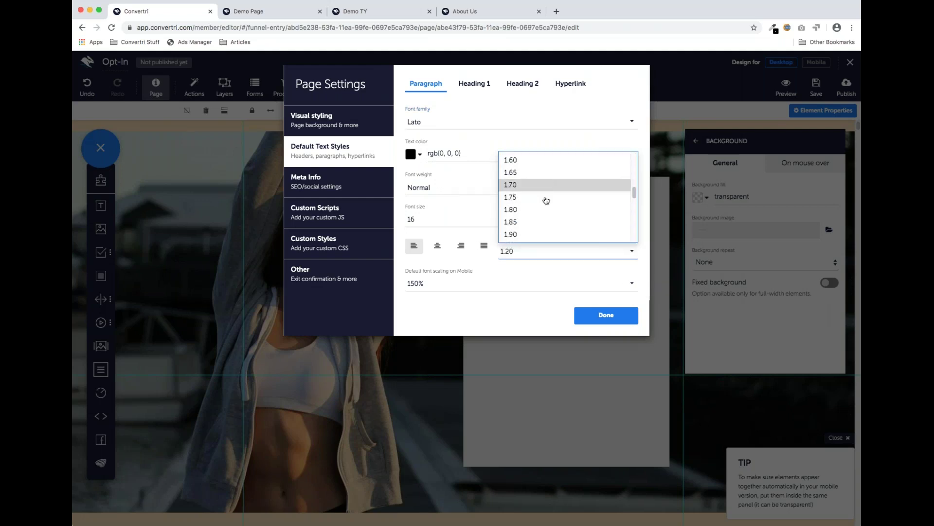
pyautogui.click(544, 210)
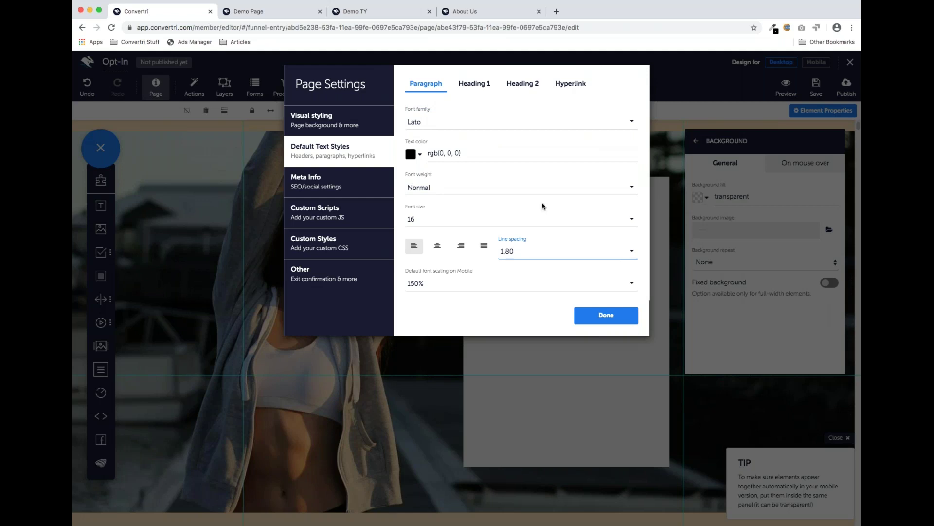
pyautogui.click(602, 323)
pyautogui.click(569, 212)
pyautogui.click(586, 302)
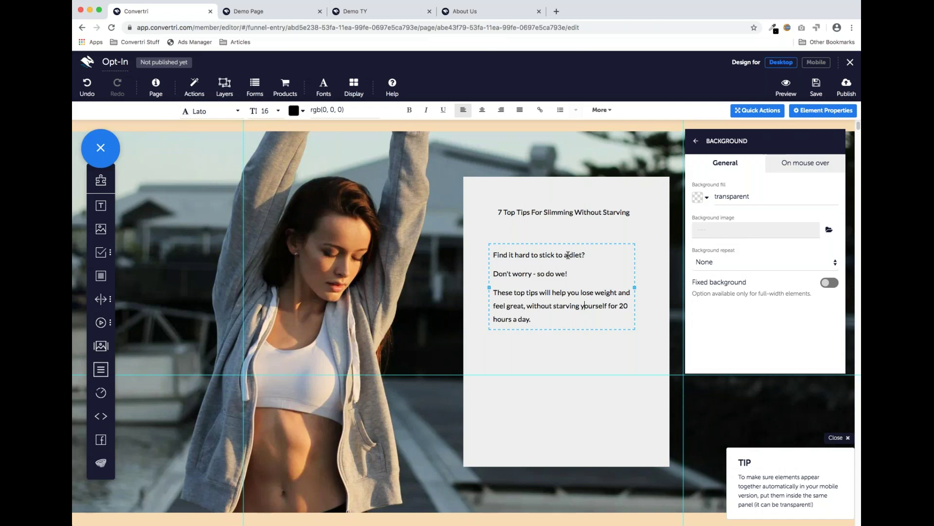
pyautogui.click(569, 211)
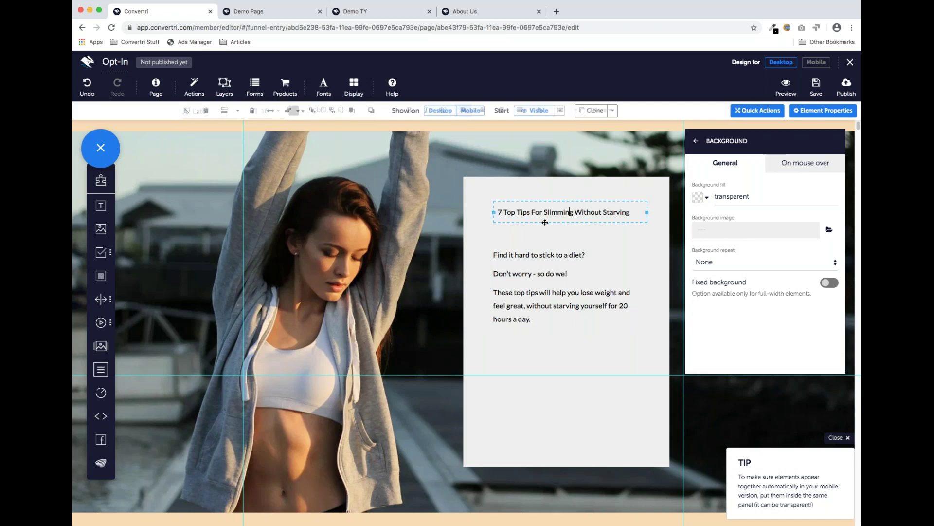
# Step: Set the font family of the page's default Heading 1 text style to Noto Sans
pyautogui.click(155, 90)
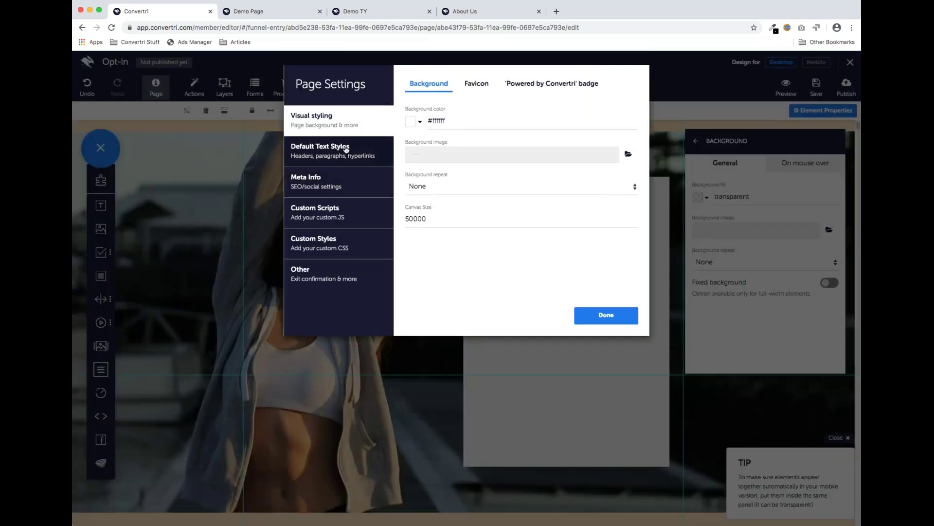
pyautogui.click(338, 152)
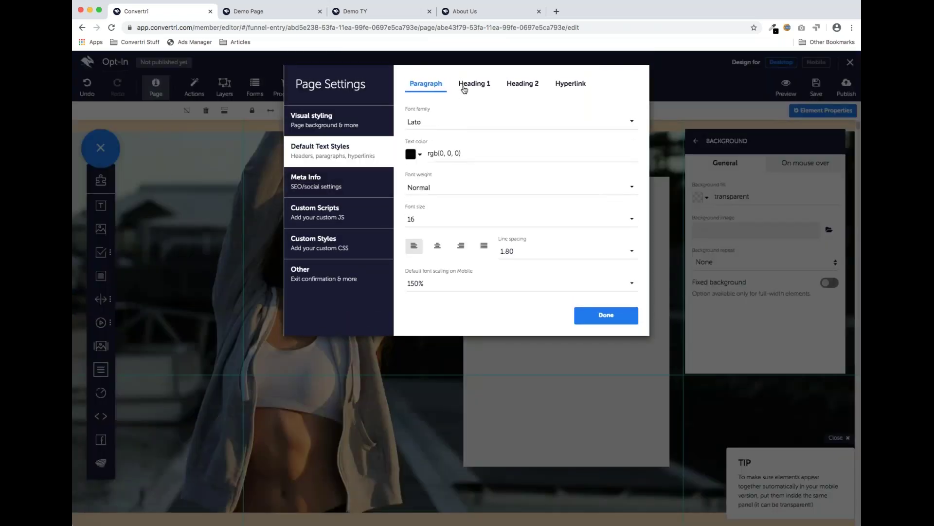
pyautogui.click(471, 86)
pyautogui.click(469, 123)
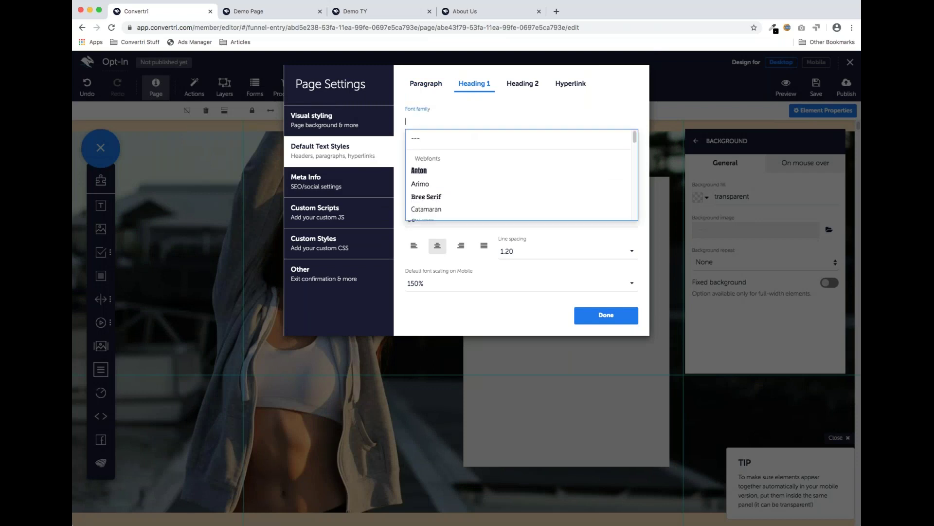
pyautogui.scroll(-3, 480, 200)
pyautogui.scroll(-3, 479, 188)
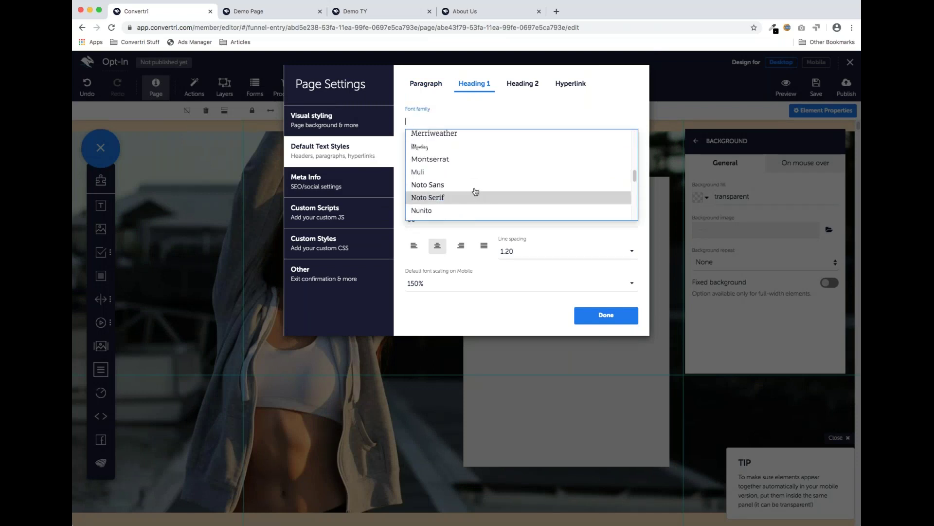
pyautogui.click(475, 188)
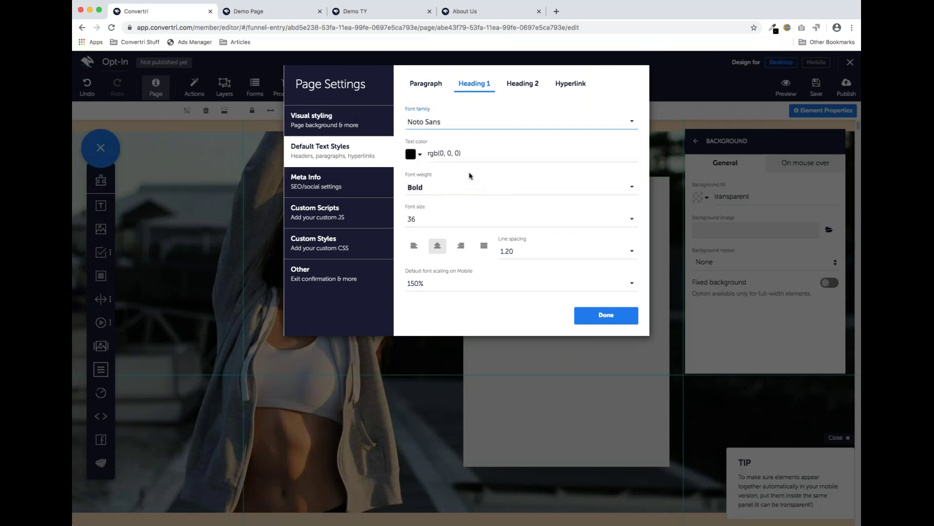
# Step: Set the default Heading 1 font size to 24 and line spacing to 1.50, and apply the page settings
pyautogui.click(456, 223)
pyautogui.scroll(-3, 470, 184)
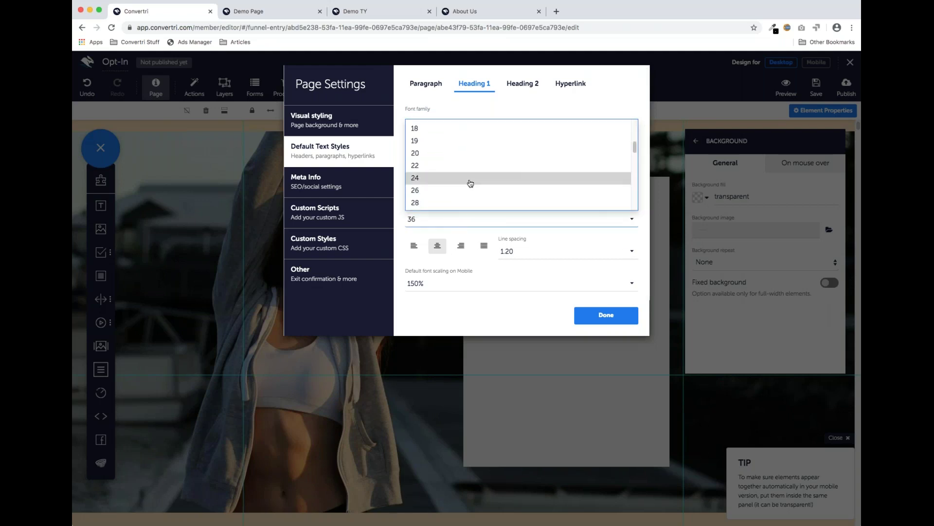
pyautogui.click(470, 183)
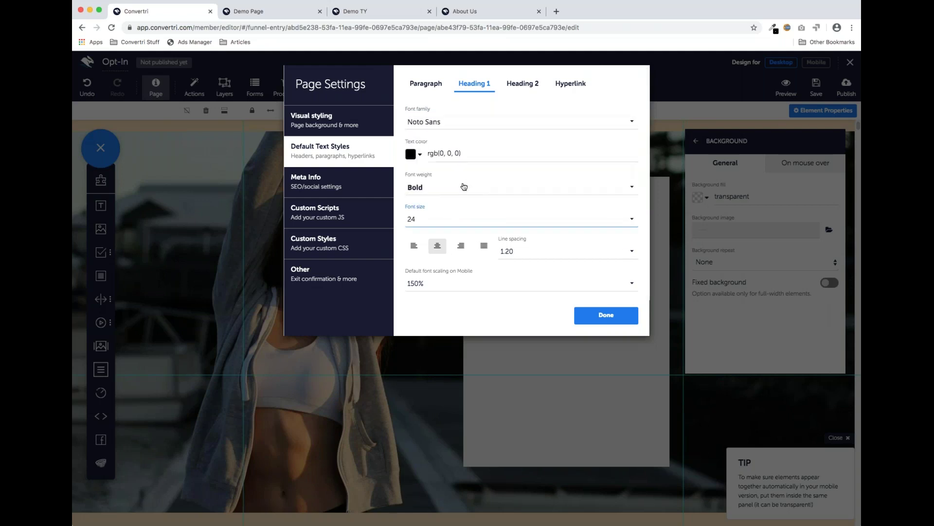
pyautogui.click(542, 254)
pyautogui.scroll(-5, 547, 216)
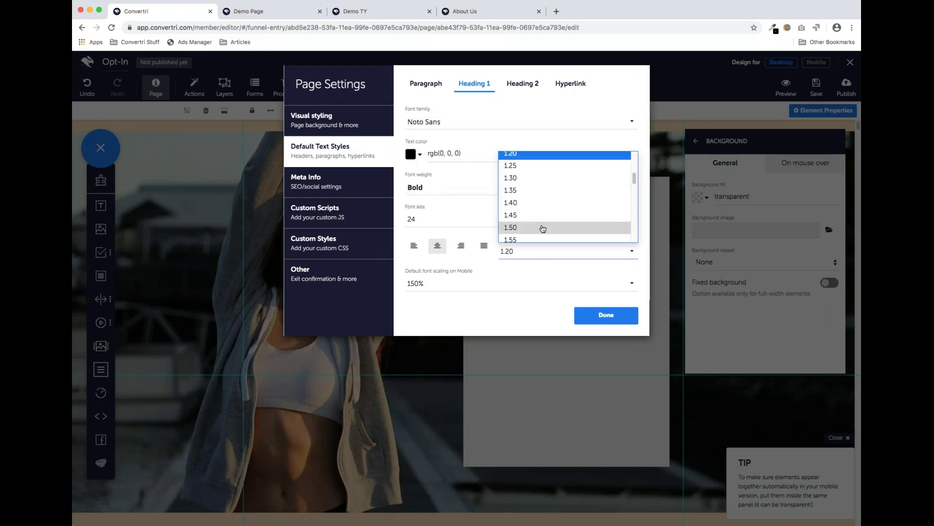
pyautogui.click(541, 229)
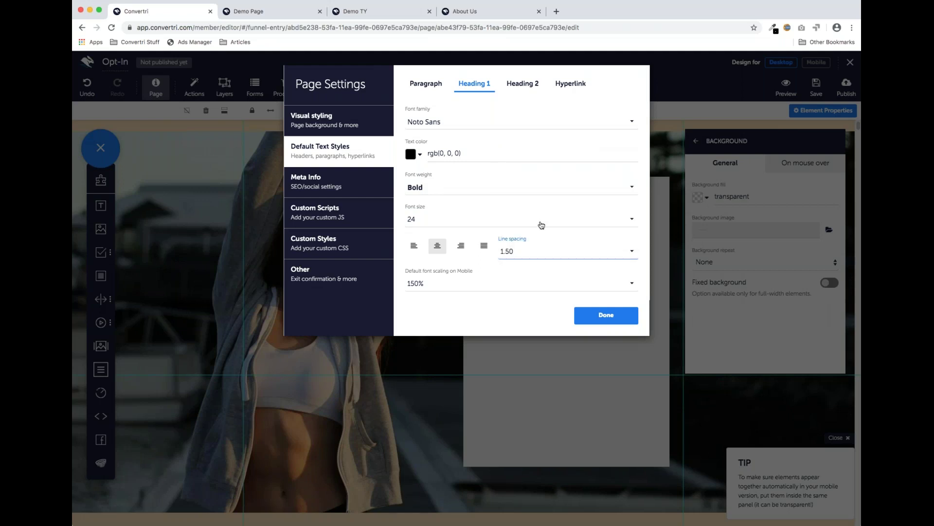
pyautogui.click(601, 319)
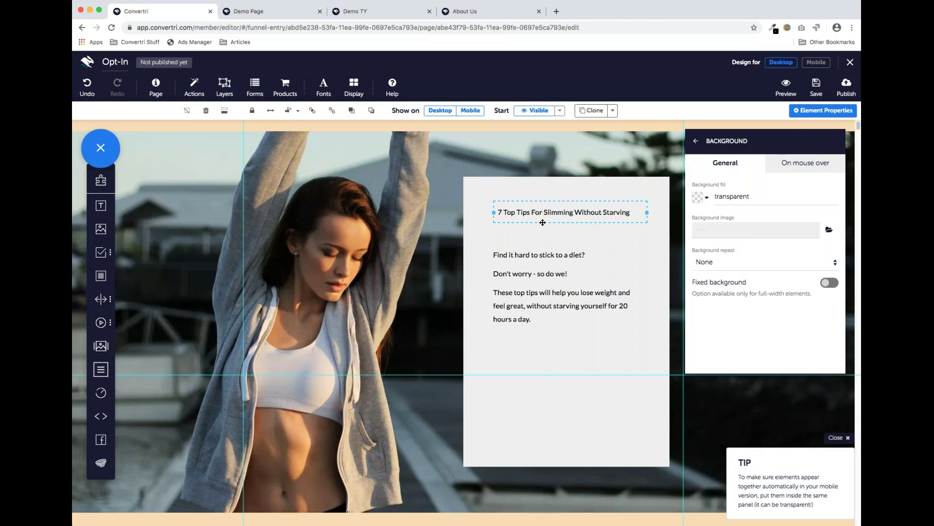
# Step: Apply the Heading 1 style to the "7 Top Tips For Slimming Without Starving" text in the opt-in box
pyautogui.click(625, 214)
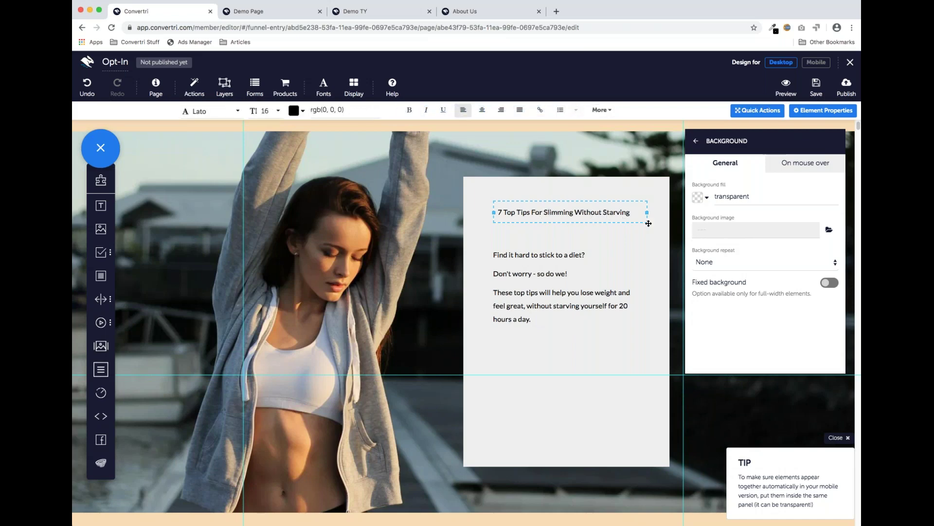
pyautogui.click(611, 111)
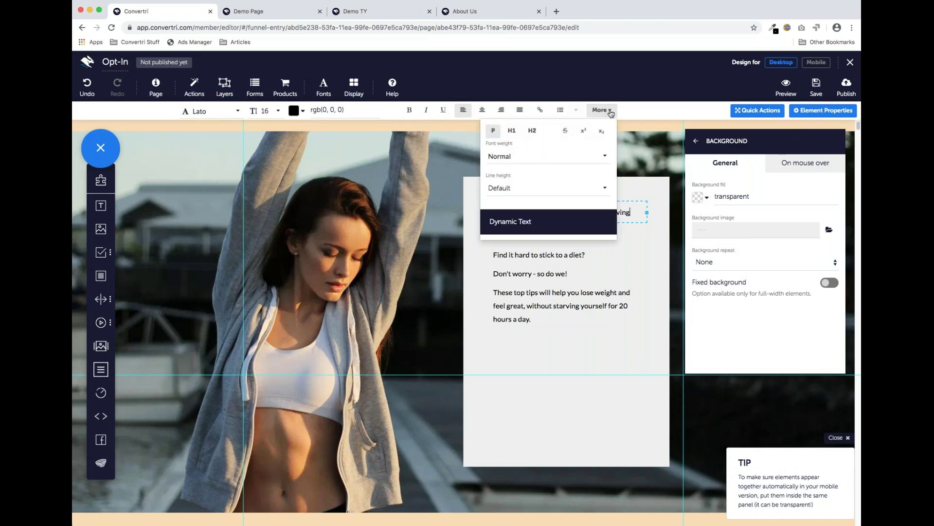
pyautogui.click(518, 132)
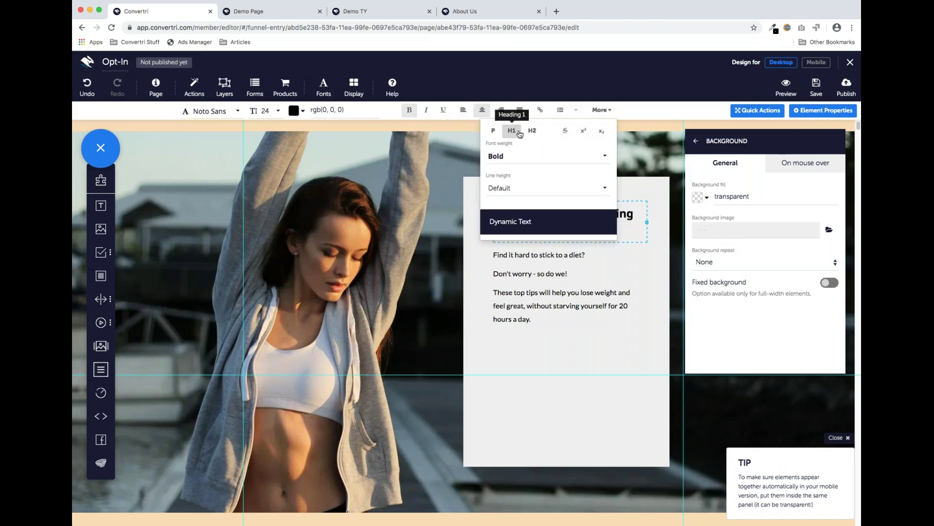
pyautogui.click(604, 110)
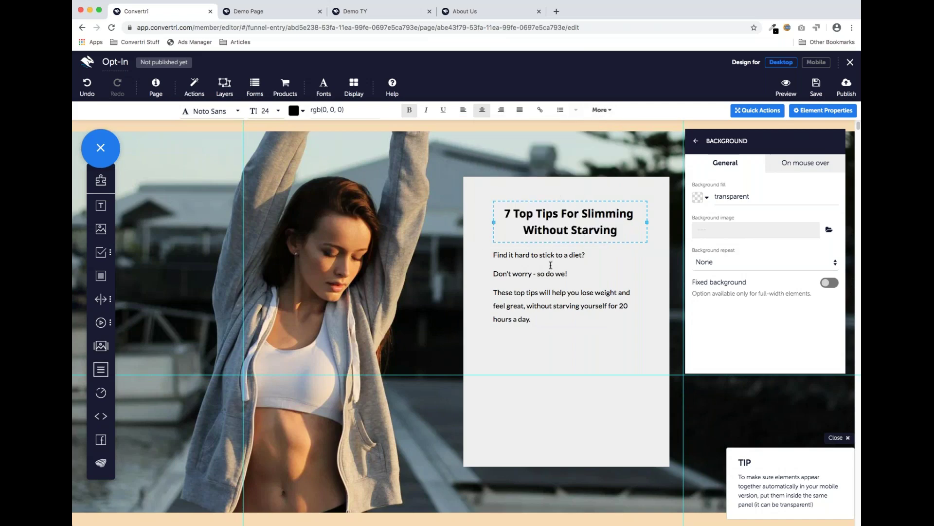
# Step: Duplicate the body text element below the original in the opt-in box and replace its text with "Enter your best e-mail"
pyautogui.click(545, 305)
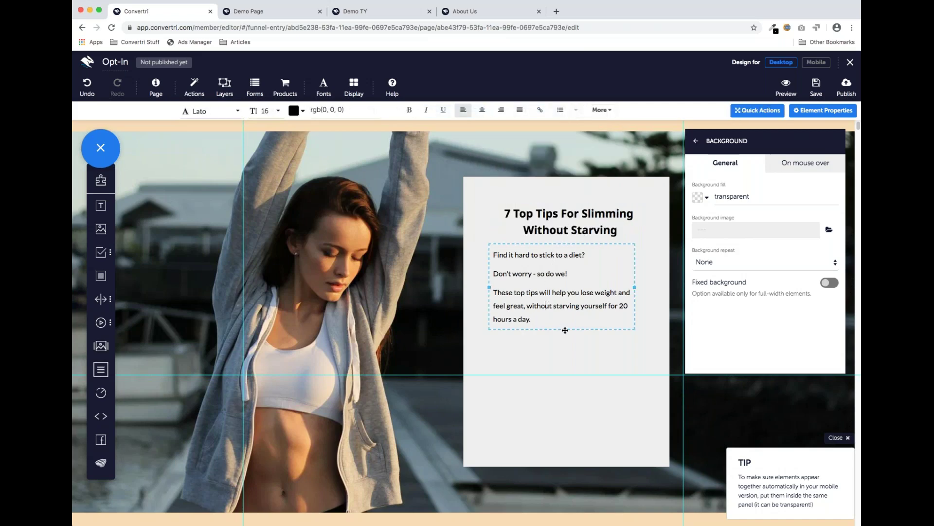
pyautogui.click(565, 331)
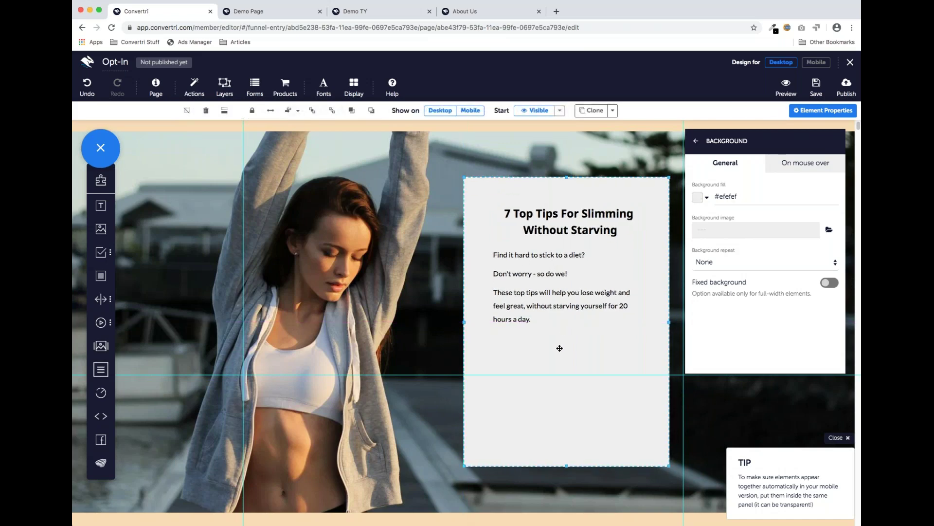
pyautogui.click(536, 327)
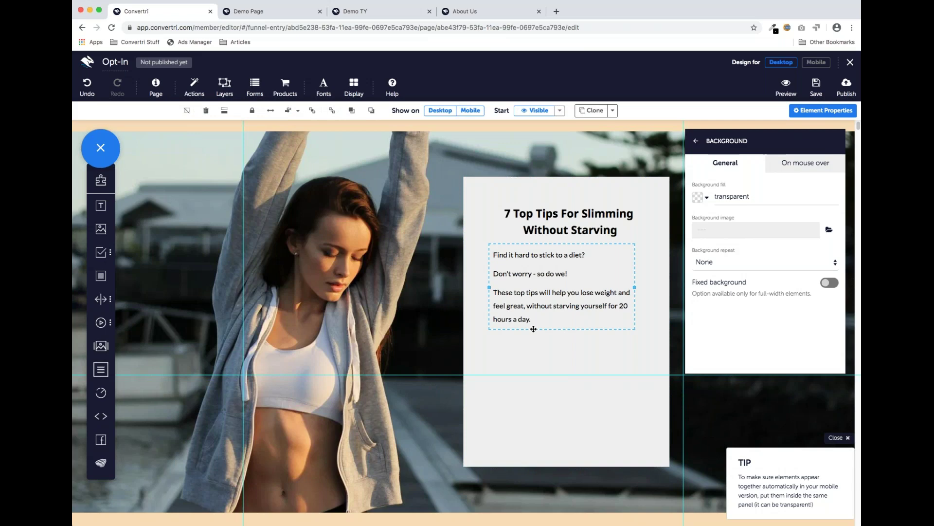
pyautogui.moveTo(533, 329); pyautogui.dragTo(505, 357)
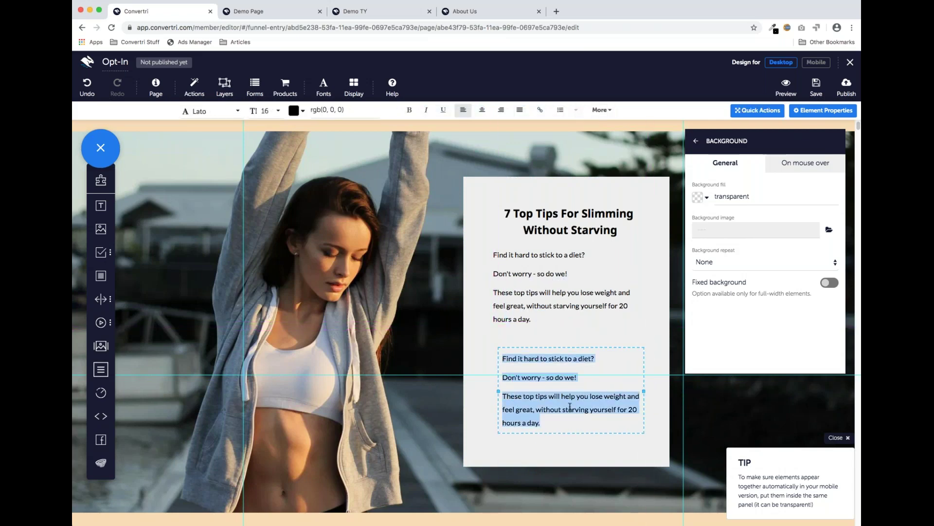
pyautogui.write('Enter your best e-mail')
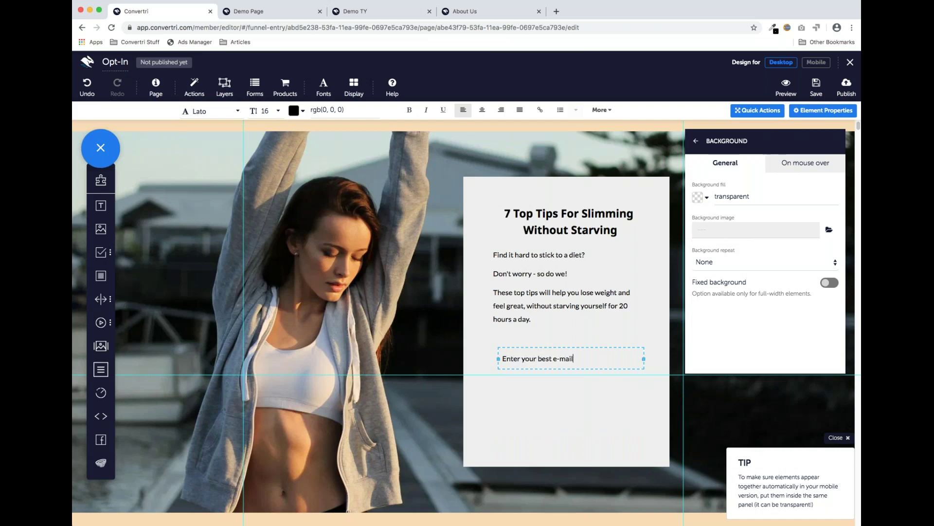
# Step: Set the "Enter your best e-mail" text to font size 12 and centre it
pyautogui.tripleClick(525, 351)
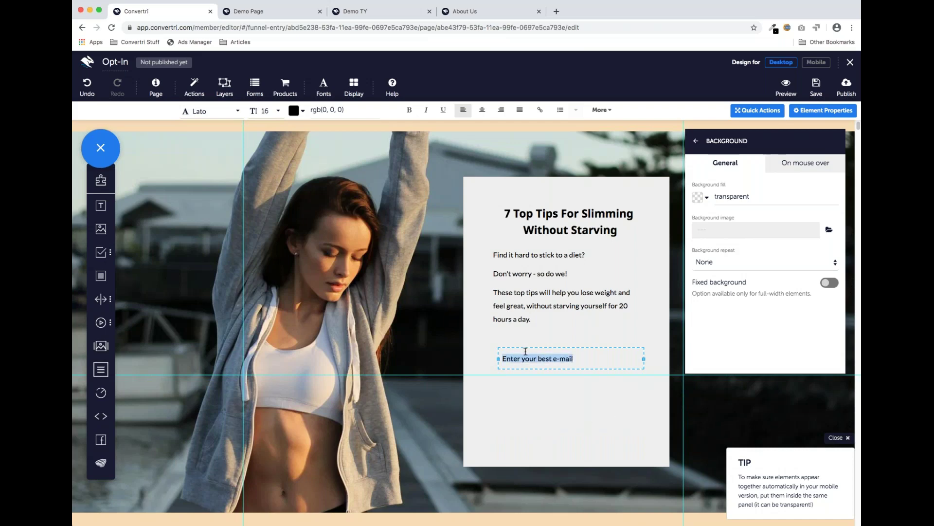
pyautogui.click(268, 113)
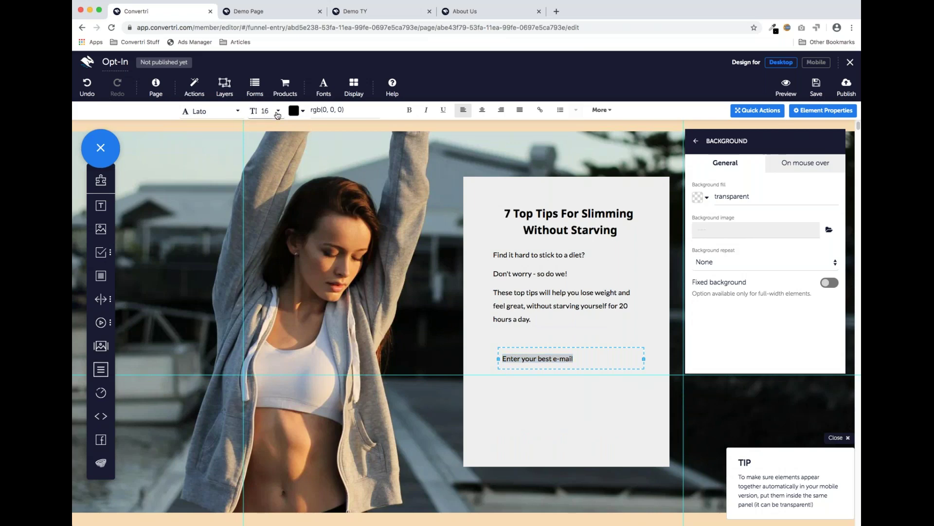
pyautogui.click(271, 185)
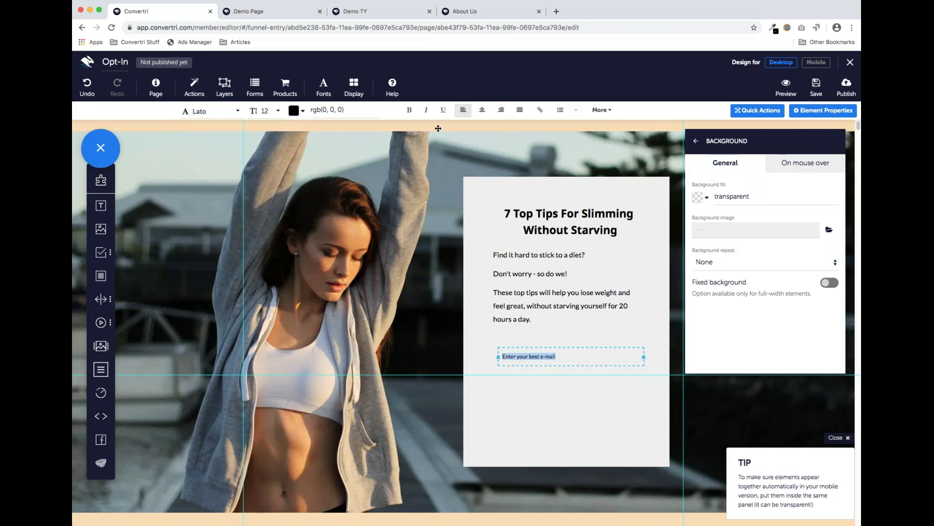
pyautogui.click(481, 109)
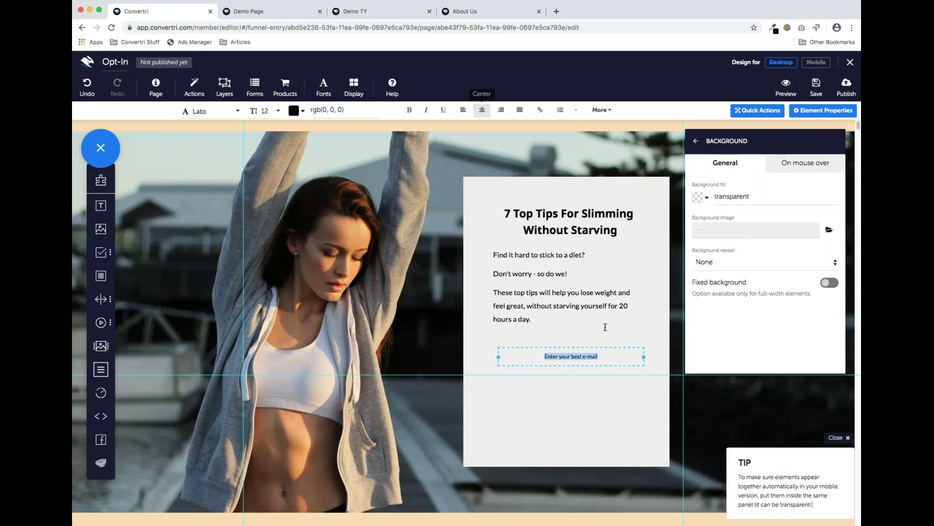
pyautogui.click(581, 367)
# Step: Duplicate the small centred text to the bottom of the opt-in box, reading "Your details are safe with us - we will never spam you."
pyautogui.click(566, 362)
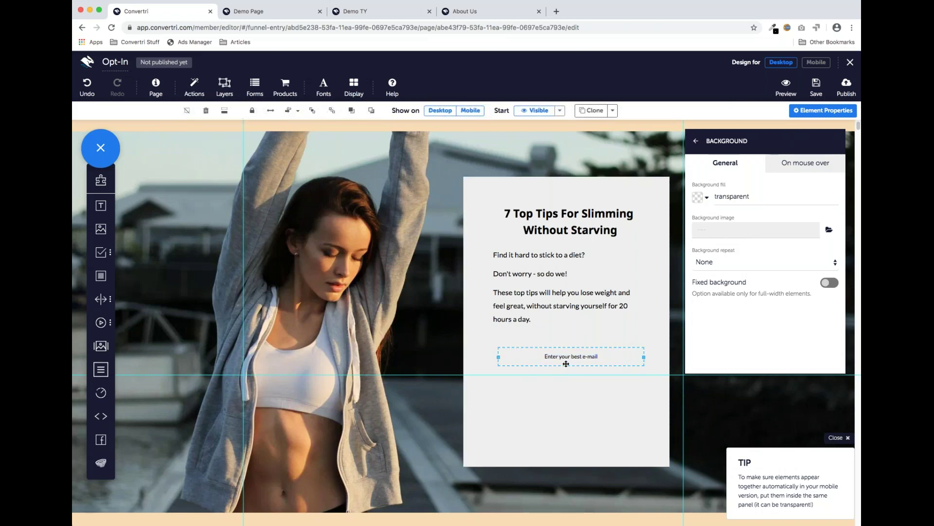
pyautogui.moveTo(566, 364); pyautogui.dragTo(566, 447)
pyautogui.doubleClick(593, 452)
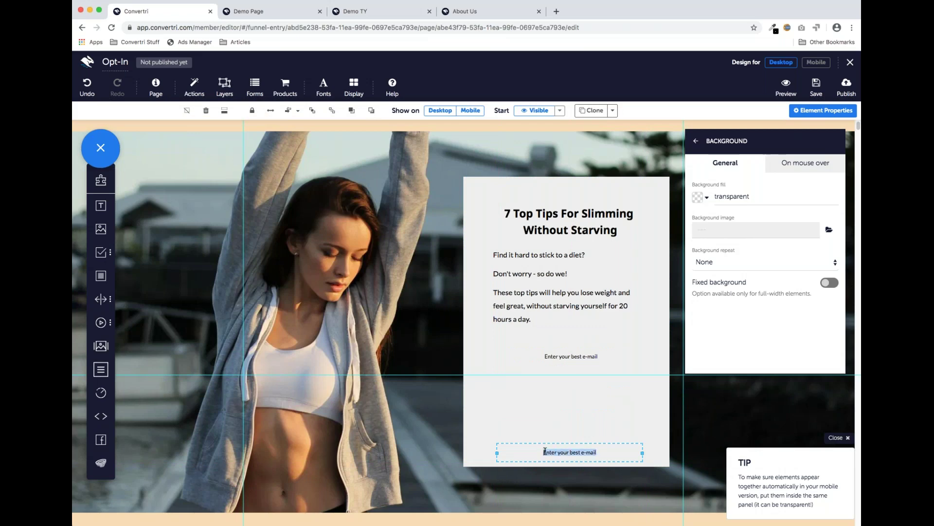
pyautogui.write('Your')
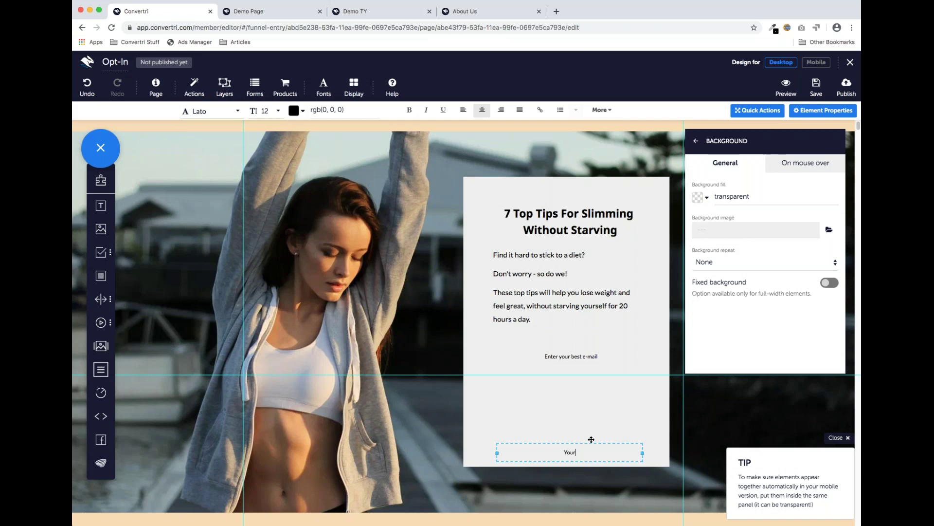
pyautogui.write('details are safe with us - we will never spam you.')
pyautogui.click(574, 435)
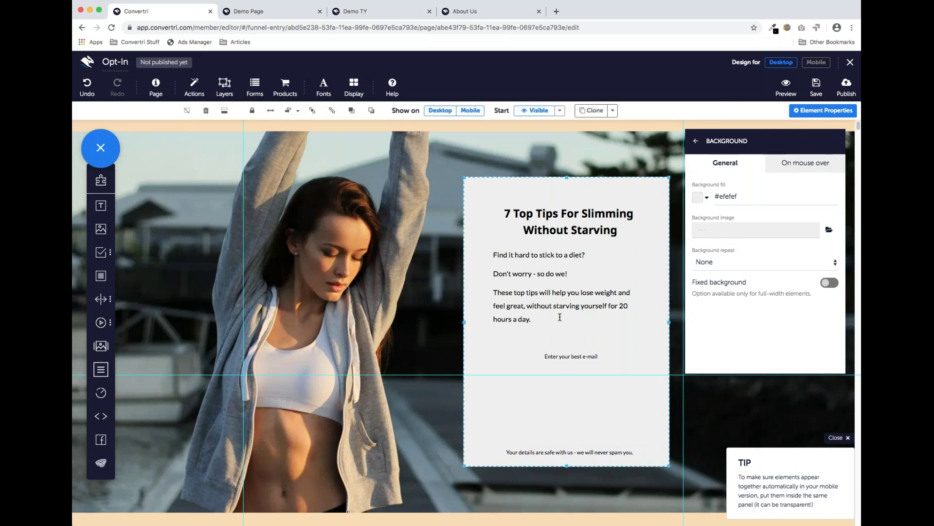
# Step: Add First Name and Email form fields and a Submit button, stacked beneath the "Enter your best e-mail" text
pyautogui.click(102, 253)
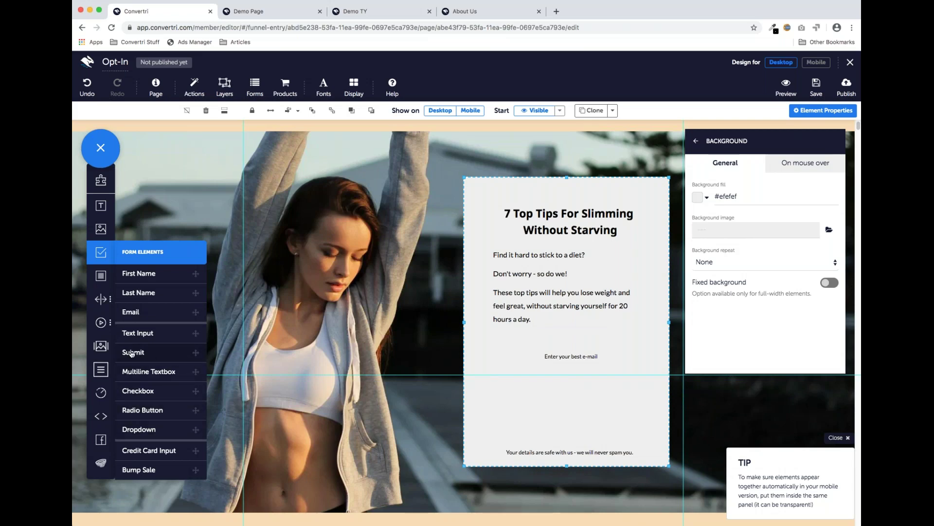
pyautogui.moveTo(149, 275); pyautogui.dragTo(549, 383)
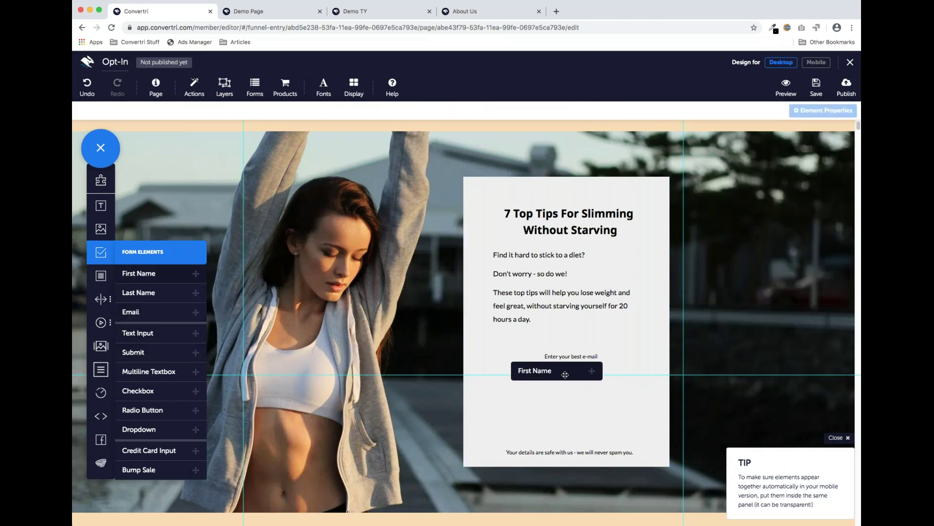
pyautogui.moveTo(559, 392)
pyautogui.mouseDown()
pyautogui.moveTo(575, 372)
pyautogui.moveTo(562, 383)
pyautogui.moveTo(565, 376)
pyautogui.mouseUp()
pyautogui.click(107, 256)
pyautogui.moveTo(136, 315); pyautogui.dragTo(545, 412)
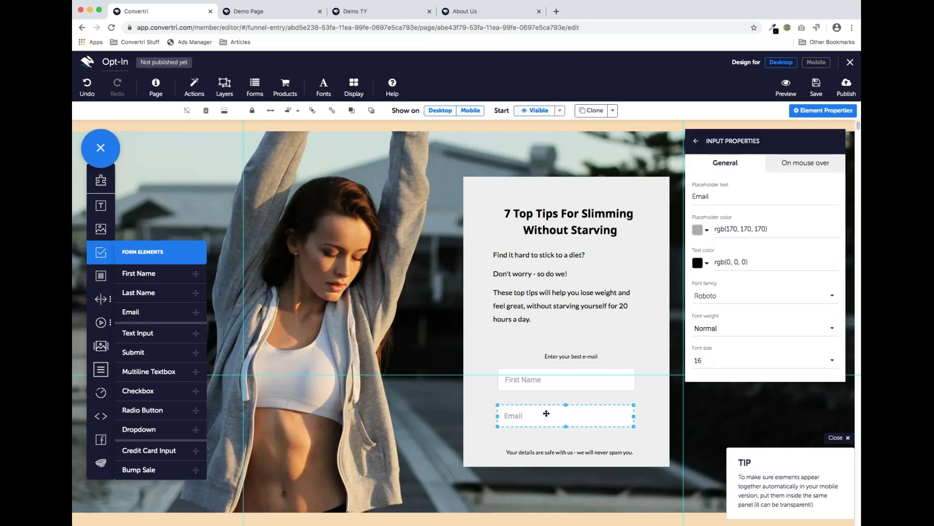
pyautogui.moveTo(134, 354); pyautogui.dragTo(523, 437)
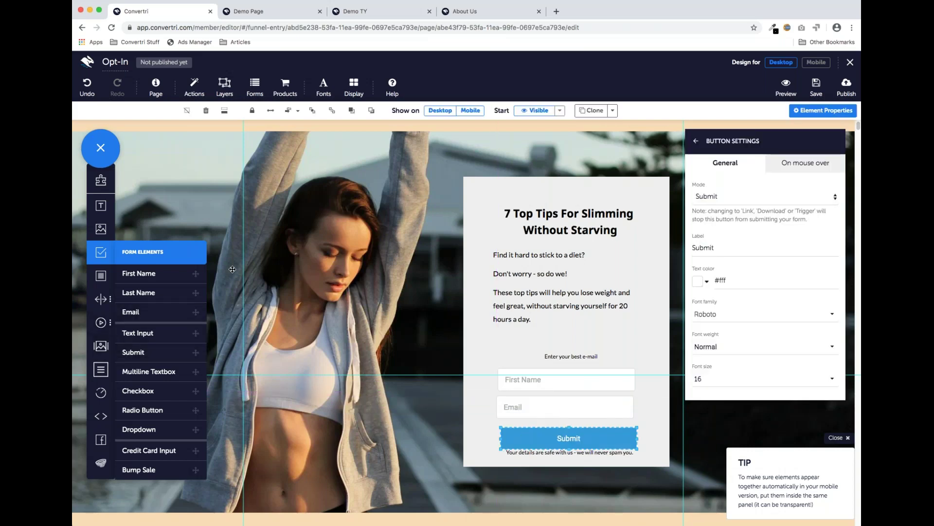
# Step: Set the First Name field's font family to Noto Sans and its font size to 14
pyautogui.click(521, 379)
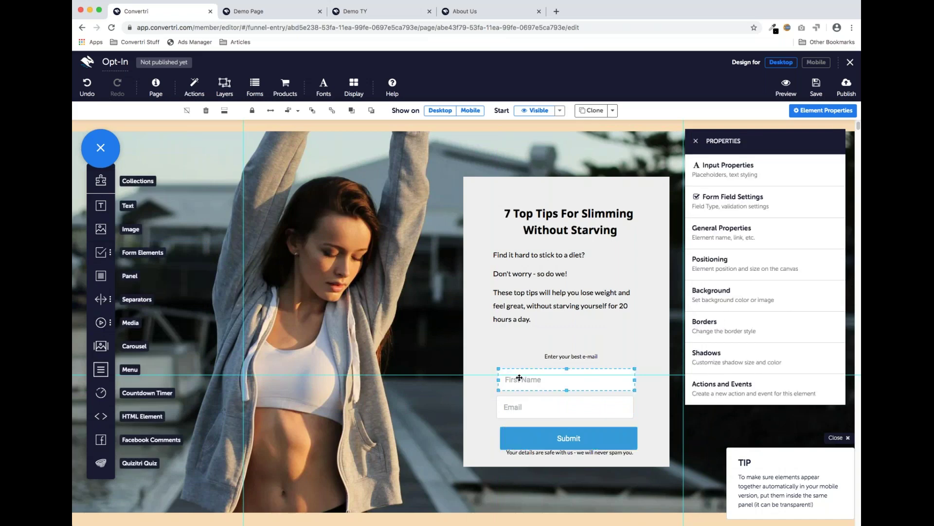
pyautogui.click(744, 178)
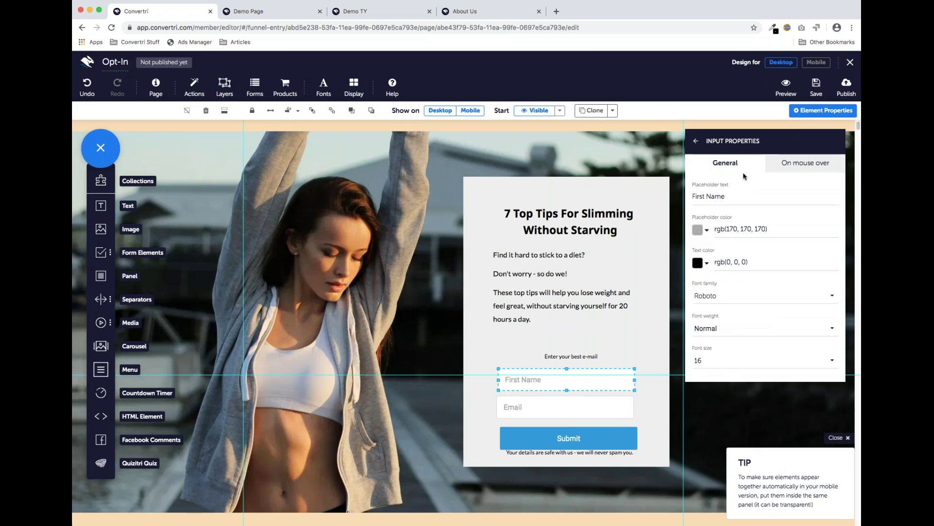
pyautogui.click(732, 297)
pyautogui.scroll(-10, 742, 246)
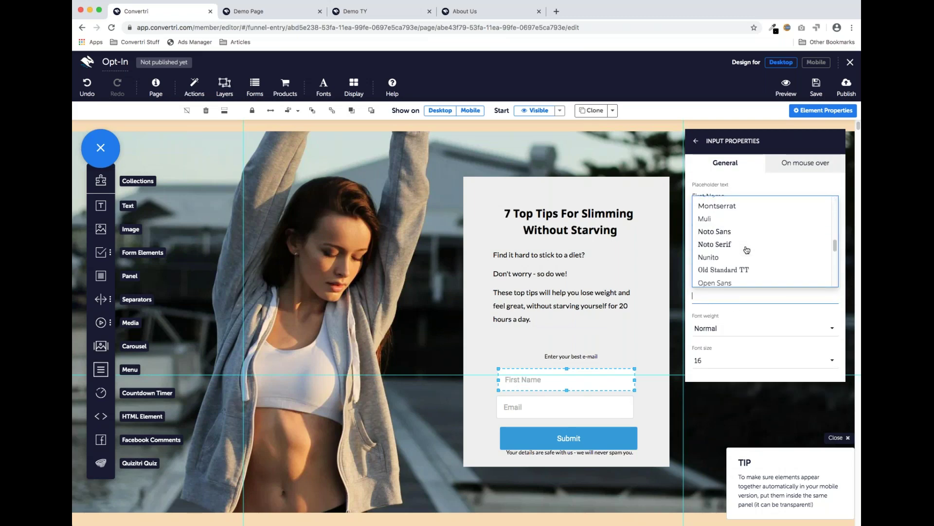
pyautogui.click(737, 243)
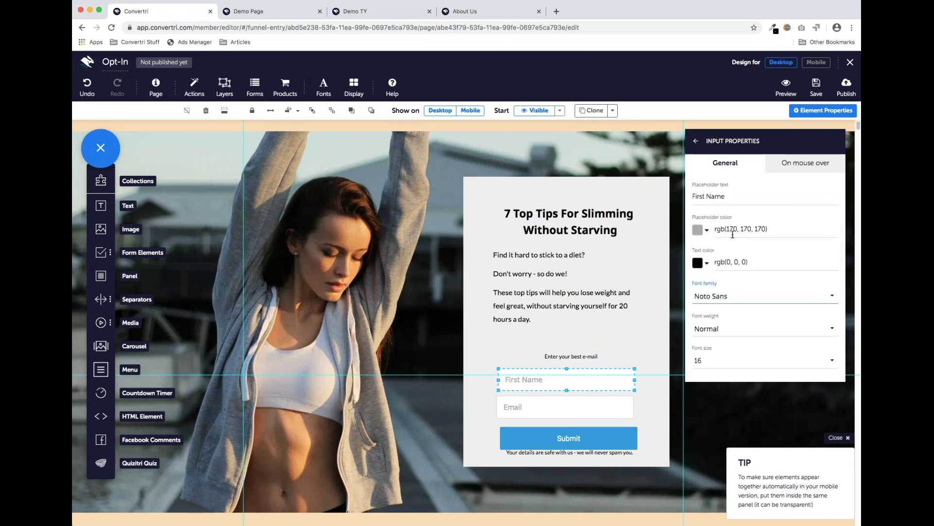
pyautogui.click(724, 363)
pyautogui.scroll(-1, 729, 328)
pyautogui.click(724, 335)
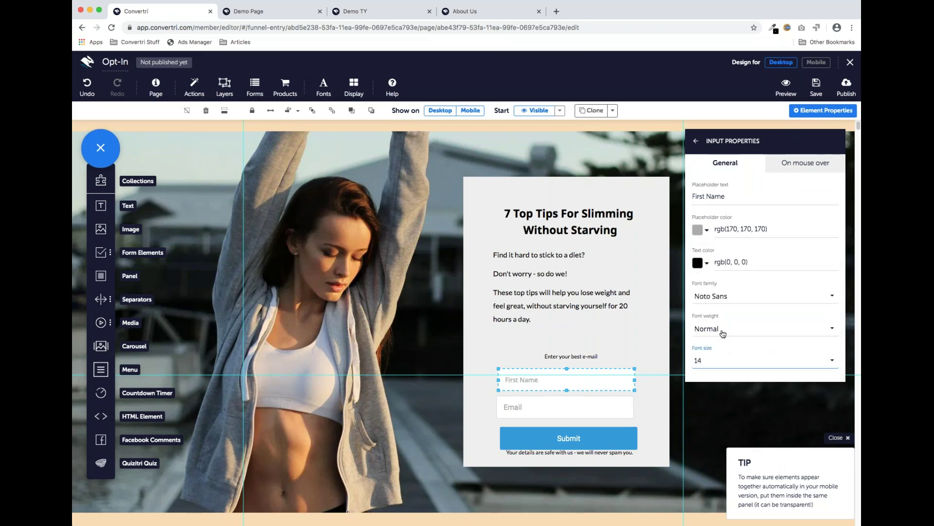
# Step: Set the Email field's font family to Noto Sans and its font size to 14
pyautogui.click(577, 409)
pyautogui.click(729, 303)
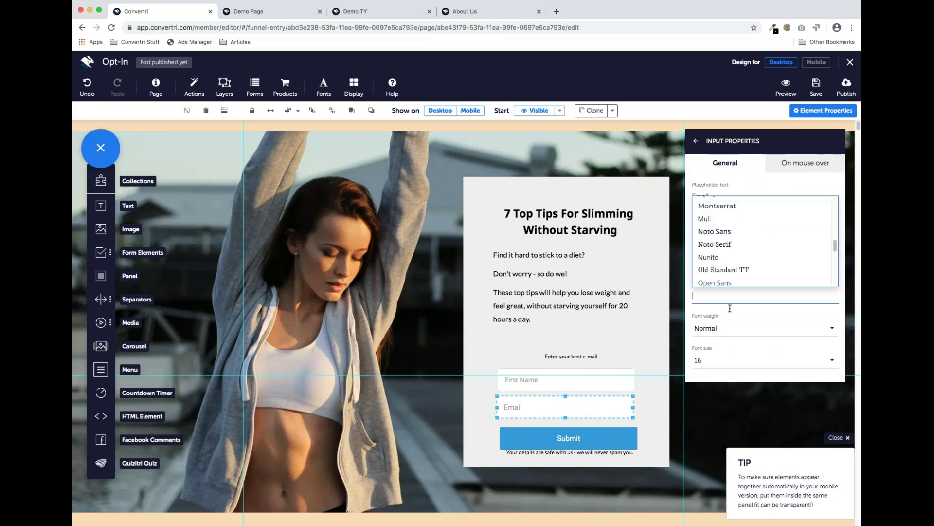
pyautogui.click(731, 234)
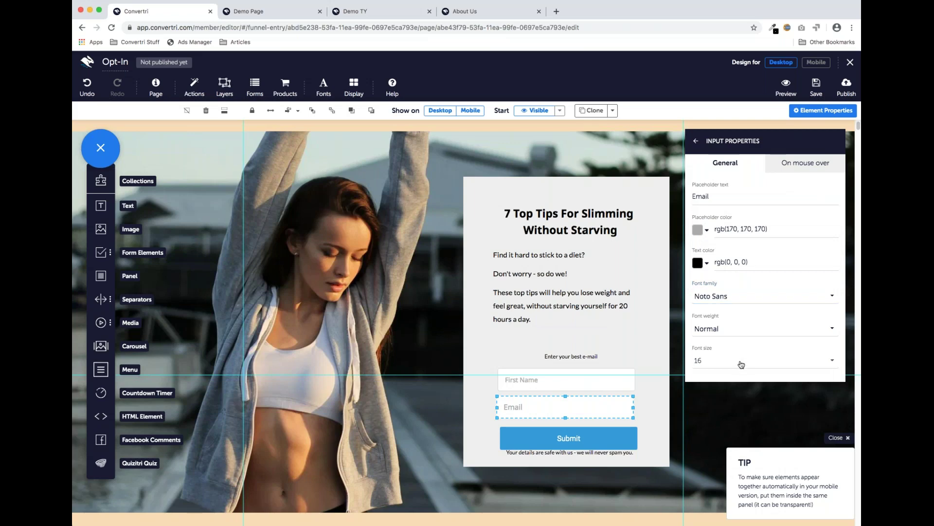
pyautogui.click(740, 364)
pyautogui.click(725, 329)
pyautogui.click(556, 378)
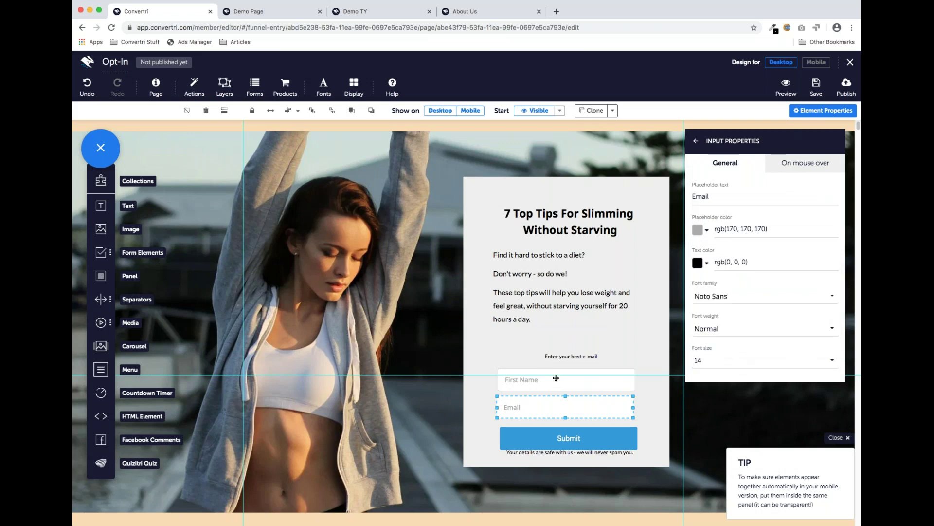
# Step: Change the submit button's label to "Download Now" and its font family to Noto Sans
pyautogui.click(566, 430)
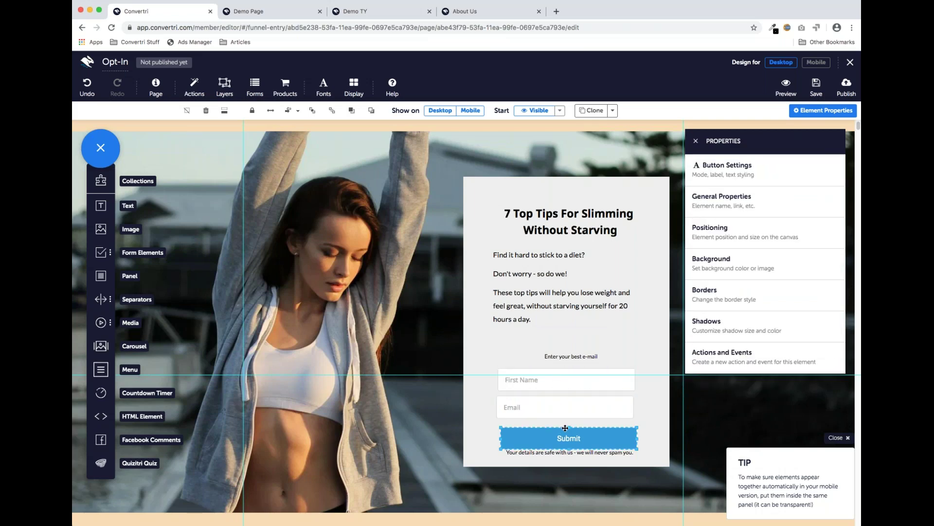
pyautogui.click(728, 178)
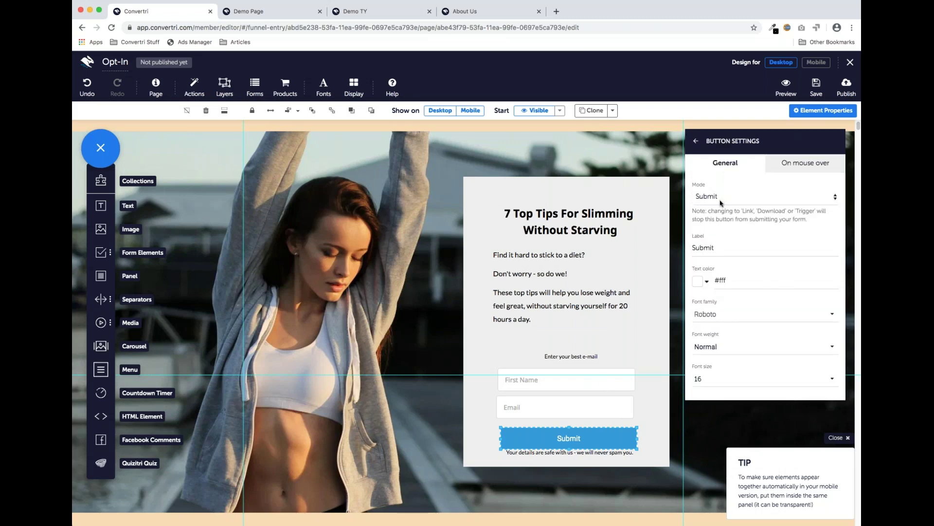
pyautogui.moveTo(715, 250); pyautogui.dragTo(678, 247)
pyautogui.write('Download Now')
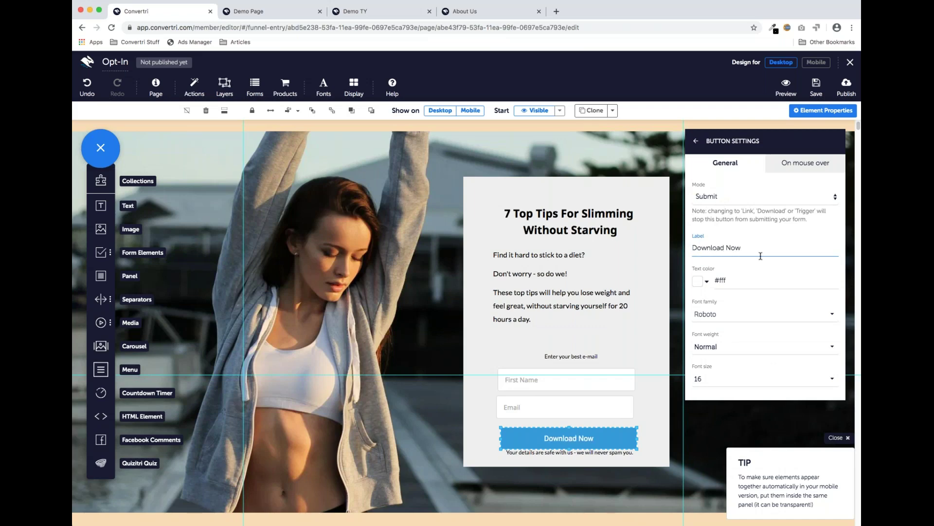
pyautogui.click(733, 316)
pyautogui.scroll(-3, 739, 268)
pyautogui.scroll(-5, 738, 268)
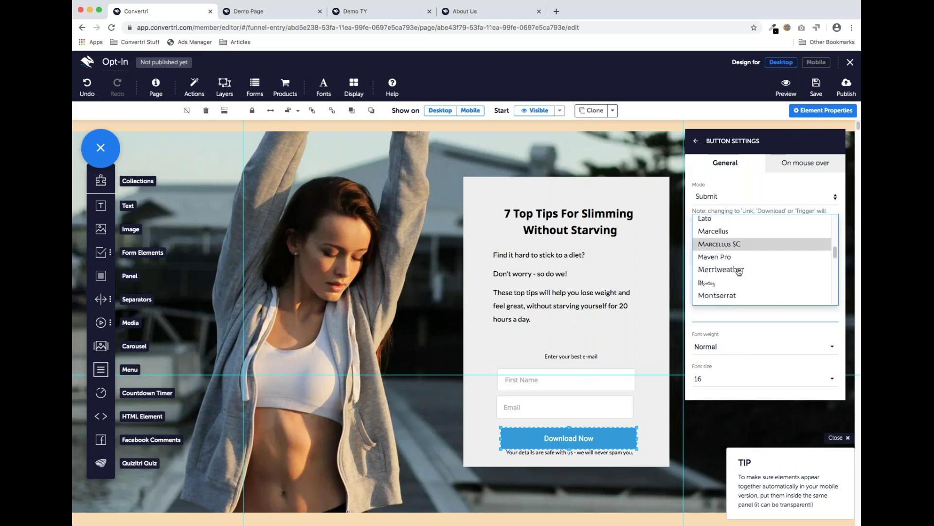
pyautogui.click(737, 273)
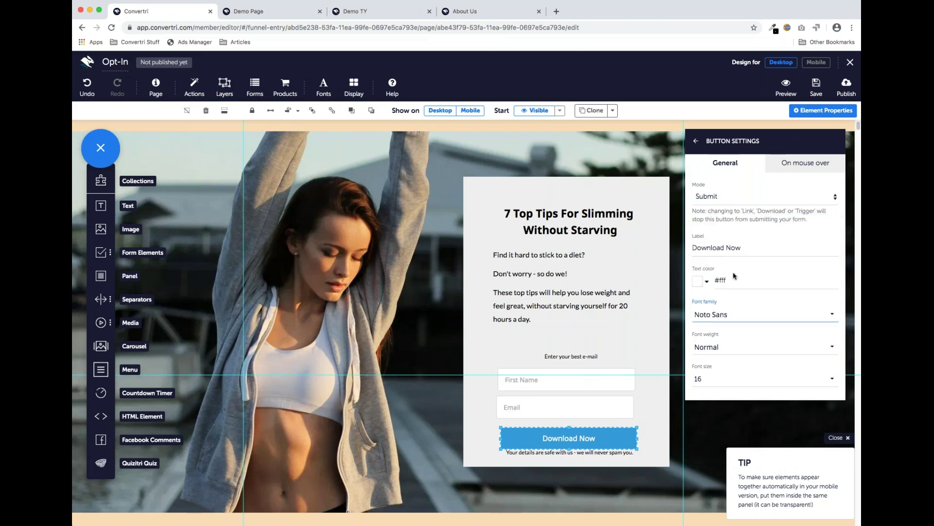
pyautogui.click(643, 370)
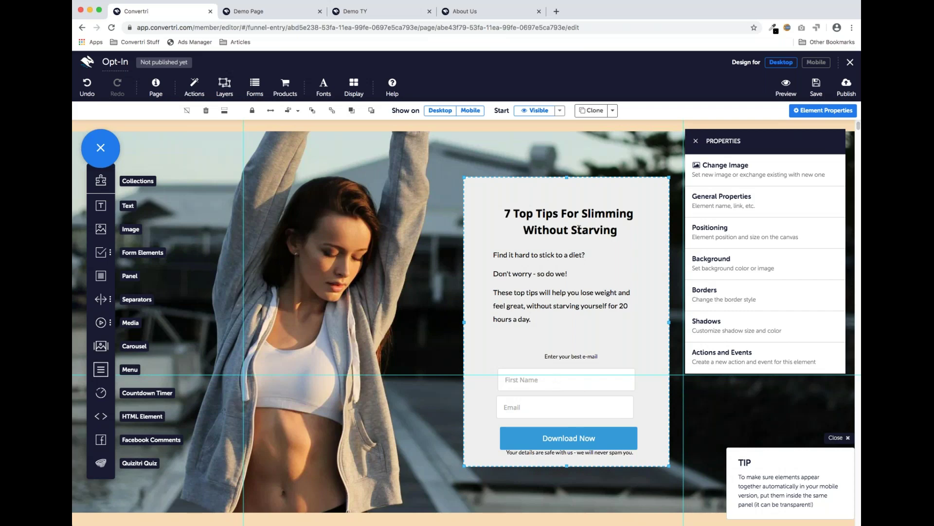
# Step: Turn on element outlines and move the headline and the body text slightly up in the opt-in box
pyautogui.click(353, 86)
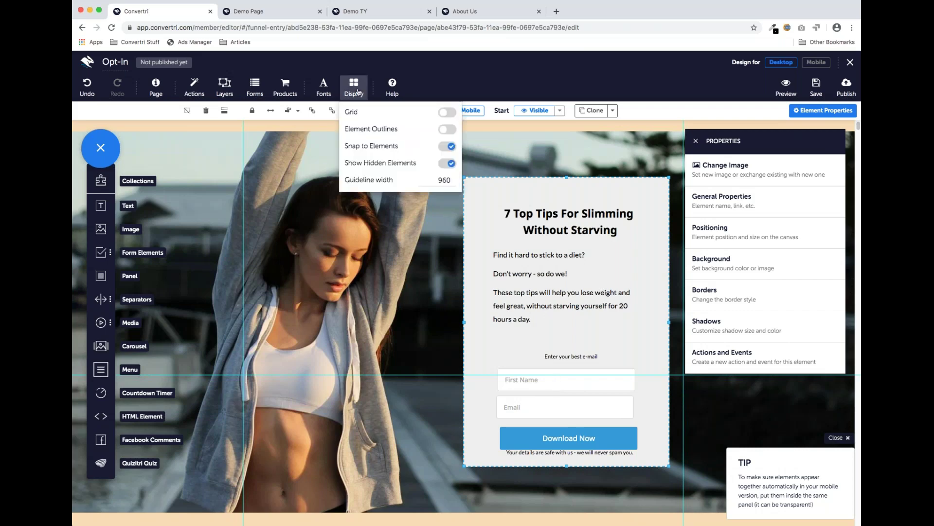
pyautogui.click(448, 130)
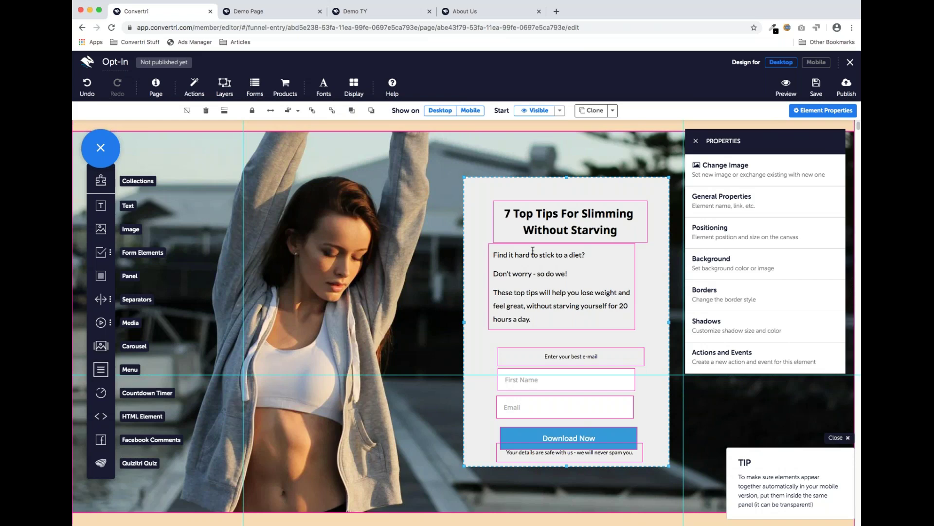
pyautogui.click(563, 203)
pyautogui.moveTo(563, 203); pyautogui.dragTo(563, 193)
pyautogui.click(555, 247)
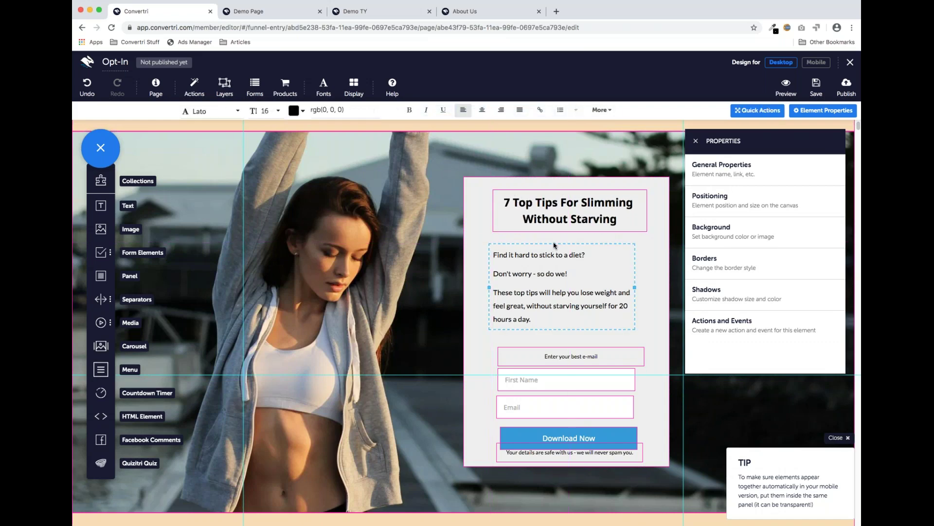
pyautogui.moveTo(541, 312); pyautogui.dragTo(542, 305)
# Step: Move the "Enter your best e-mail" text, First Name and Email fields and Download Now button up, clear of the spam note
pyautogui.click(542, 348)
pyautogui.moveTo(543, 348); pyautogui.dragTo(541, 336)
pyautogui.moveTo(548, 374); pyautogui.dragTo(548, 364)
pyautogui.click(546, 403)
pyautogui.moveTo(547, 402); pyautogui.dragTo(547, 395)
pyautogui.click(544, 431)
pyautogui.moveTo(543, 432); pyautogui.dragTo(535, 421)
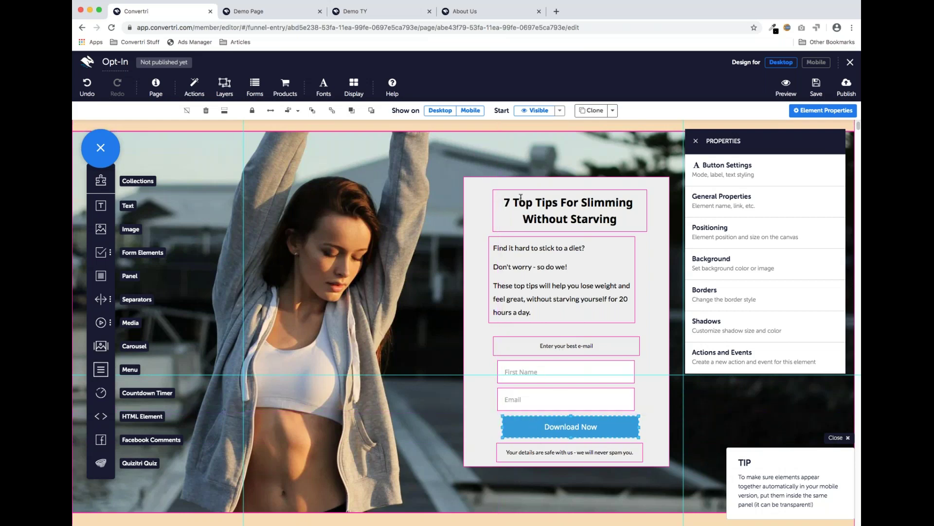
# Step: Center-align all elements horizontally within the opt-in box panel
pyautogui.click(484, 184)
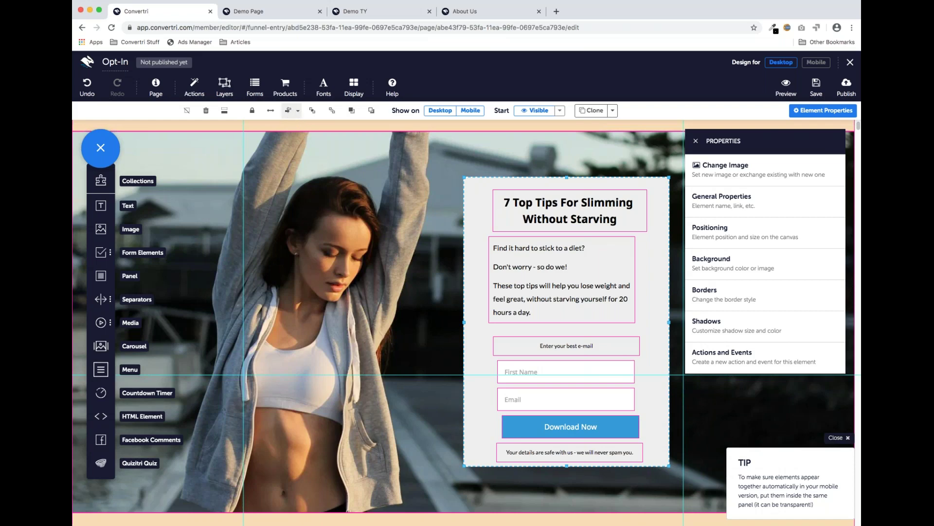
pyautogui.click(298, 112)
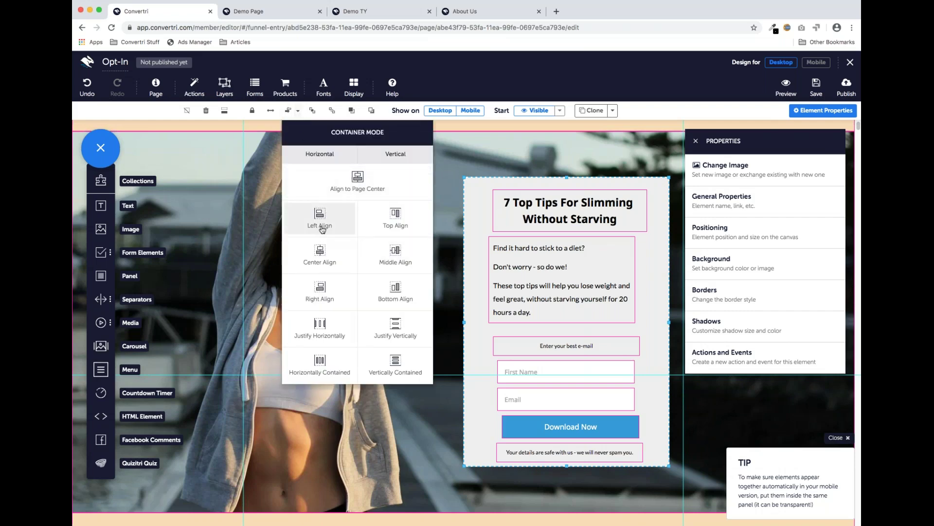
pyautogui.click(327, 263)
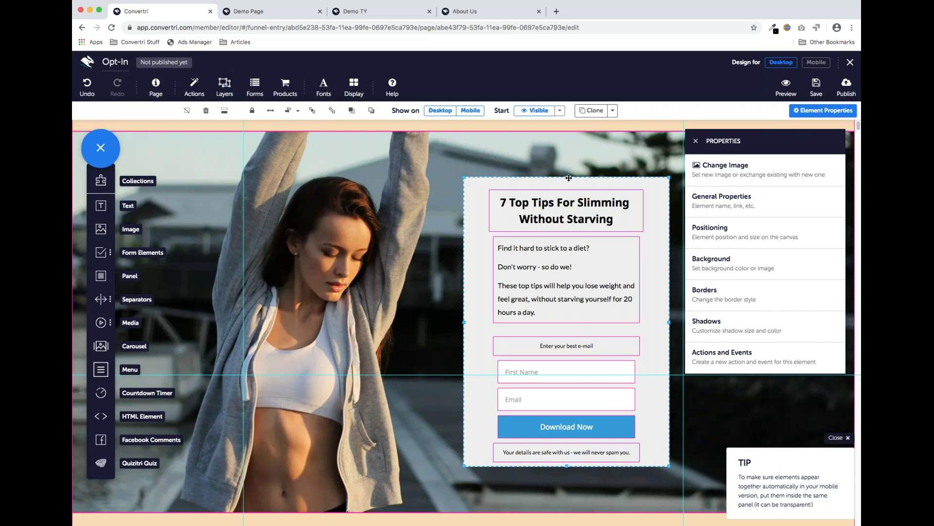
# Step: Shrink the opt-in box panel slightly from its upper edge and from both sides, closer to its contents
pyautogui.moveTo(569, 178); pyautogui.dragTo(569, 181)
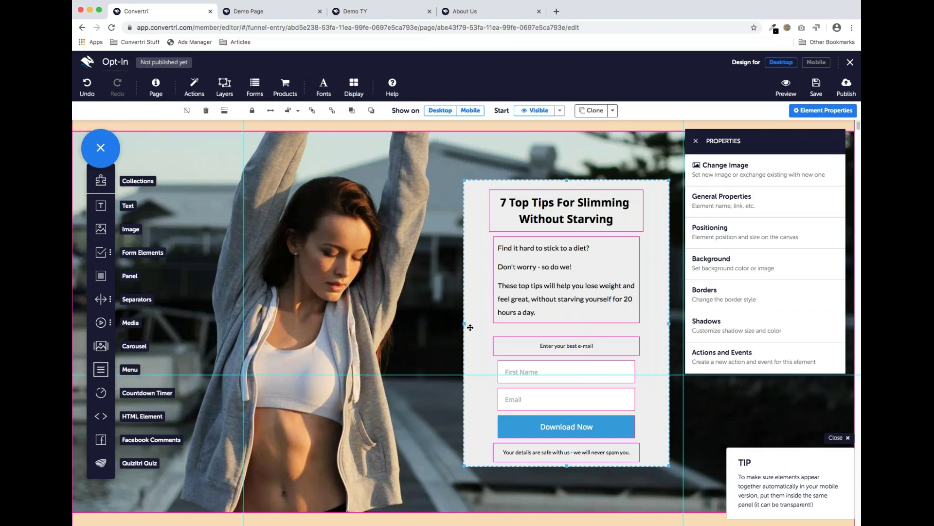
pyautogui.moveTo(467, 324); pyautogui.dragTo(473, 323)
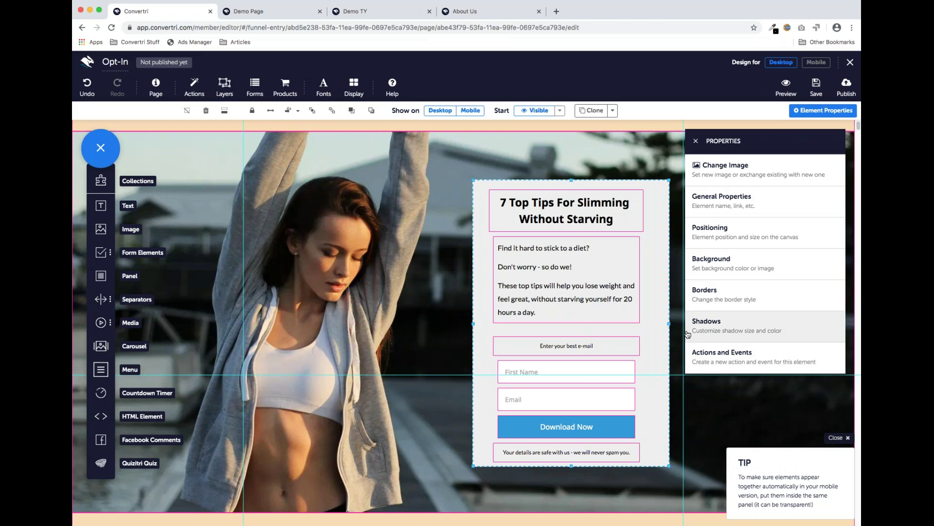
pyautogui.moveTo(668, 324); pyautogui.dragTo(660, 325)
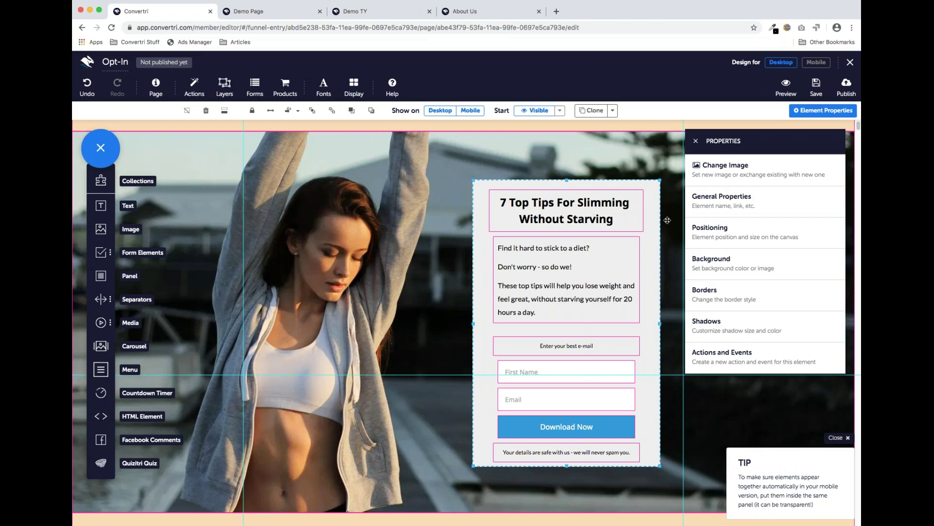
# Step: Set the opt-in box's background fill to semi-transparent white, rgba(255, 255, 255, 0.72)
pyautogui.click(721, 267)
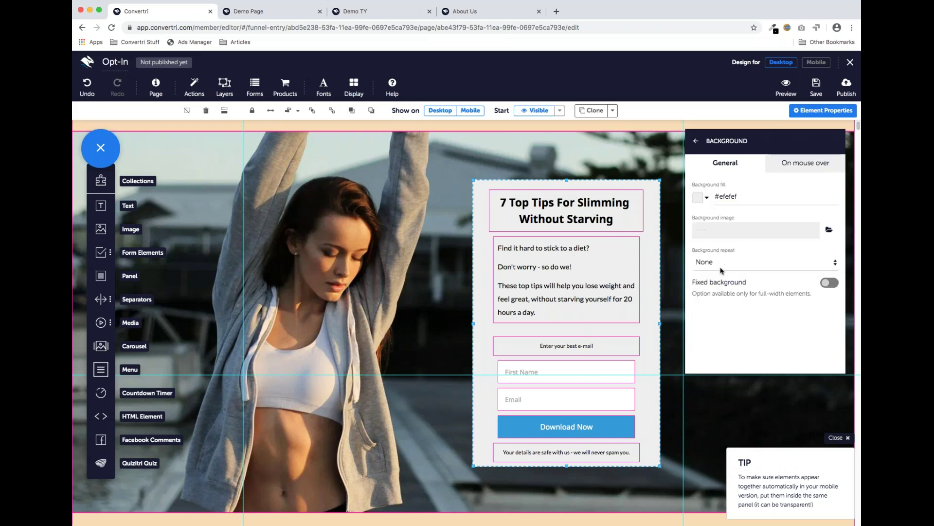
pyautogui.click(698, 199)
pyautogui.click(691, 130)
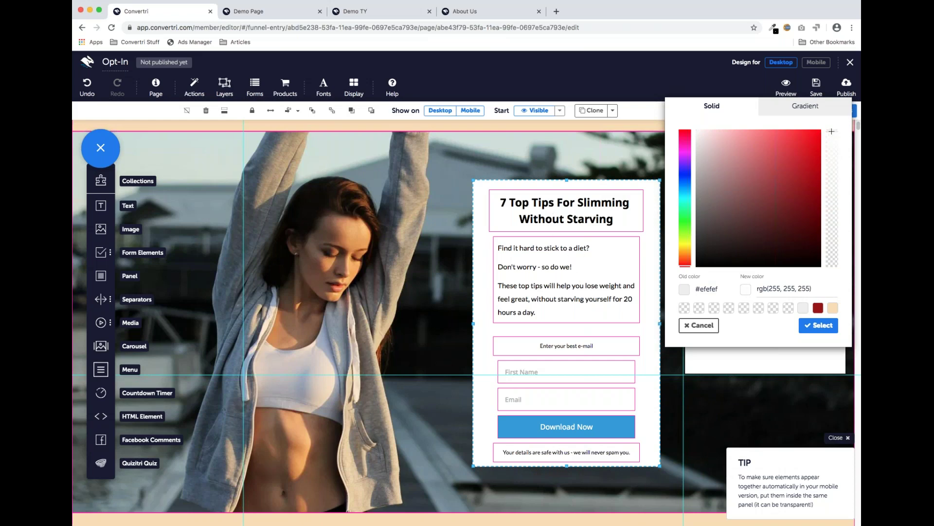
pyautogui.moveTo(832, 132); pyautogui.dragTo(837, 172)
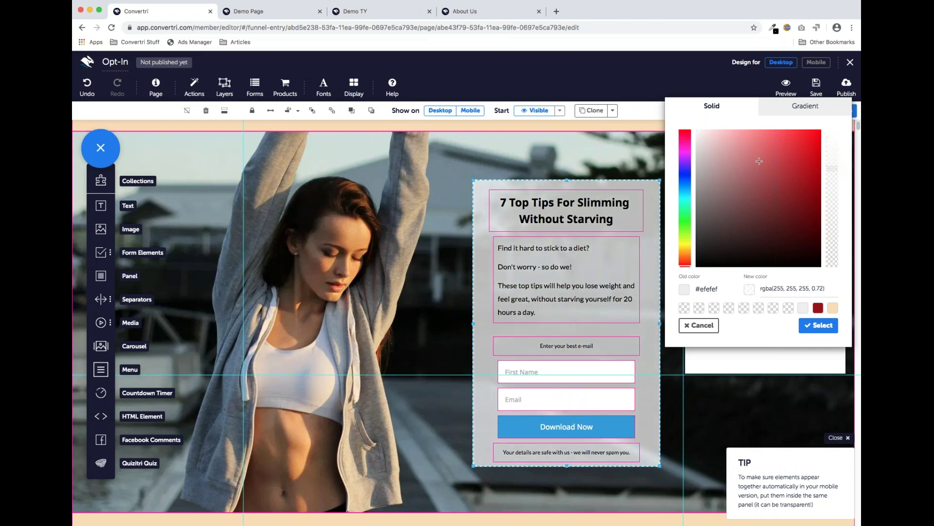
pyautogui.click(817, 325)
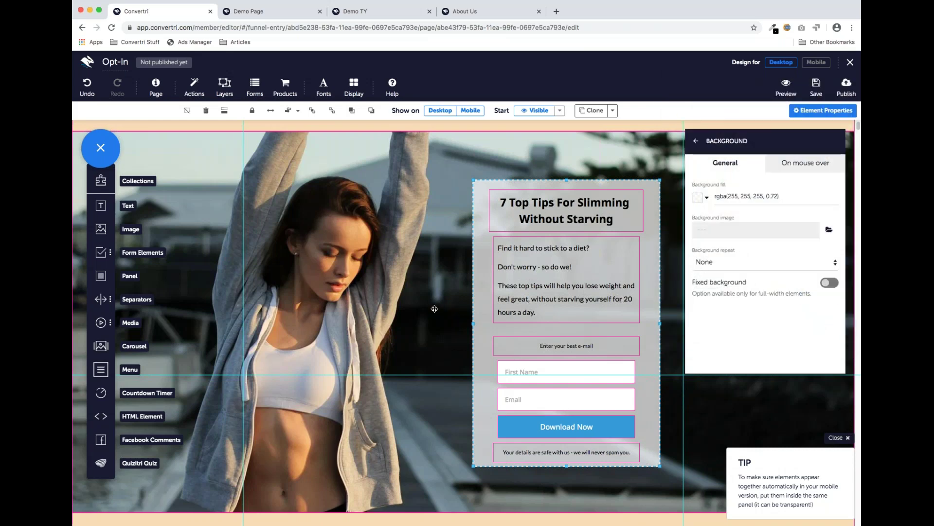
# Step: Add a center-aligned text element reading "Privacy Policy" in the beige footer strip beneath the image
pyautogui.scroll(-5, 432, 298)
pyautogui.scroll(5, 431, 298)
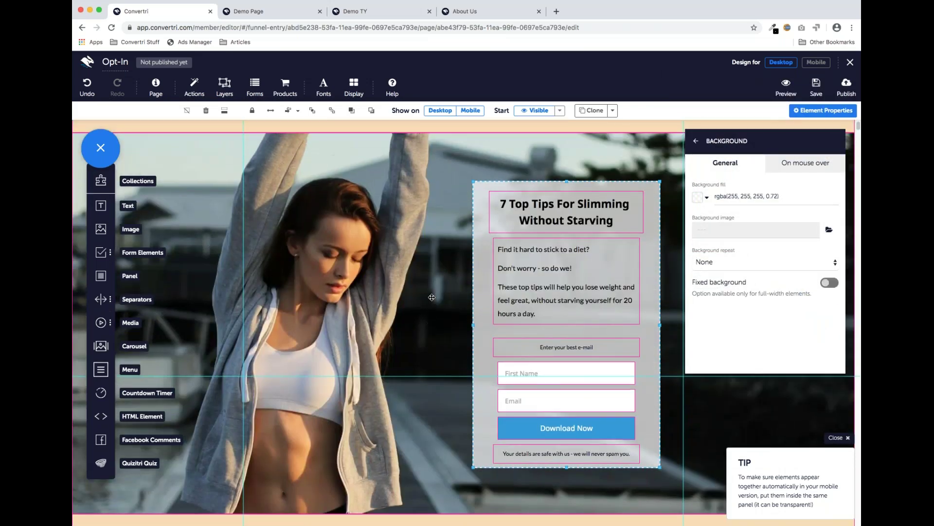
pyautogui.scroll(-3, 432, 297)
pyautogui.scroll(4, 429, 262)
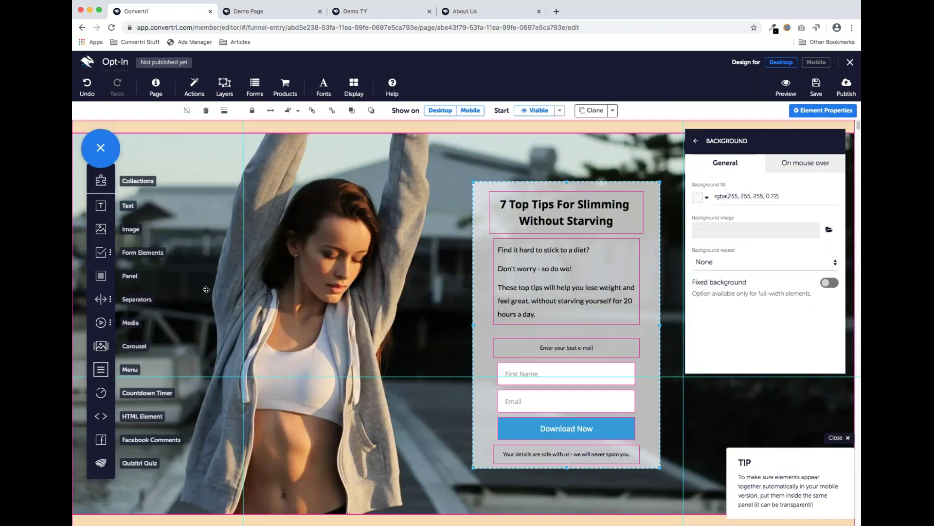
pyautogui.scroll(-5, 103, 209)
pyautogui.moveTo(101, 207); pyautogui.dragTo(418, 408)
pyautogui.doubleClick(431, 398)
pyautogui.write('Privacy Policy')
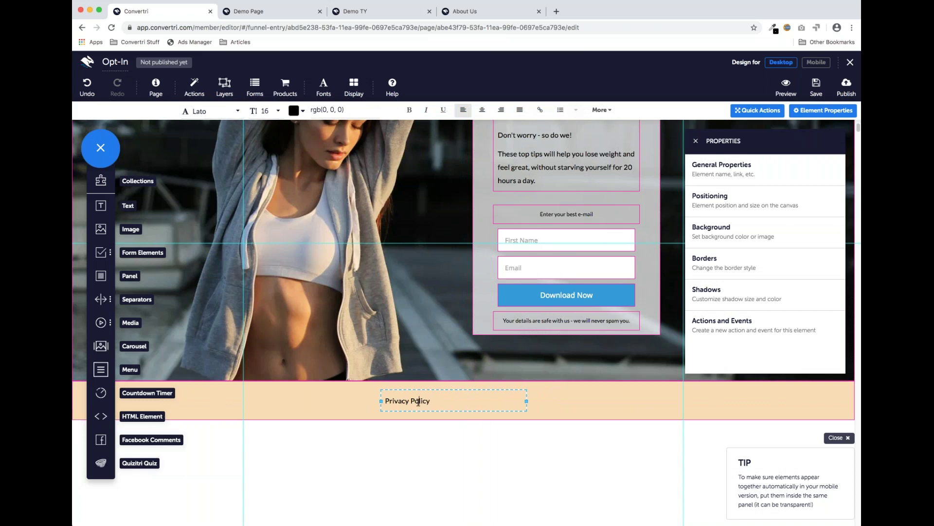
pyautogui.click(483, 109)
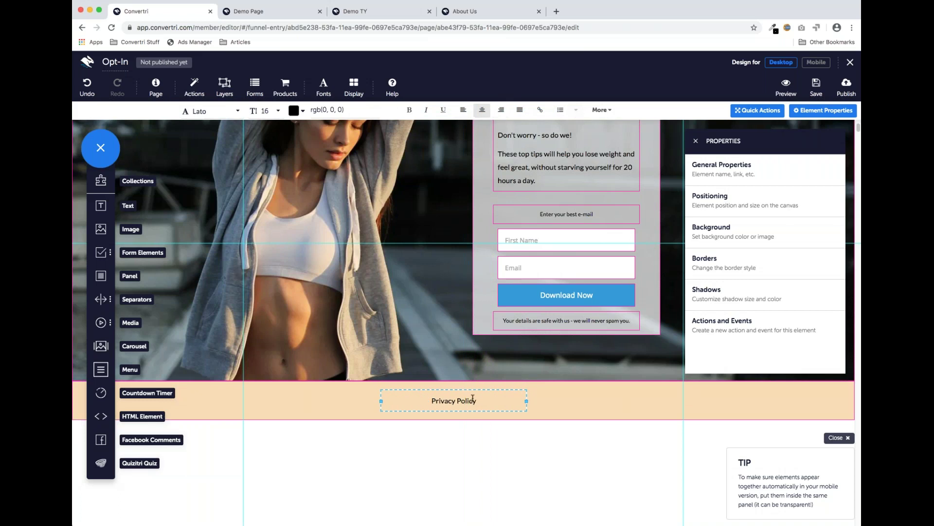
pyautogui.moveTo(473, 398); pyautogui.dragTo(431, 399)
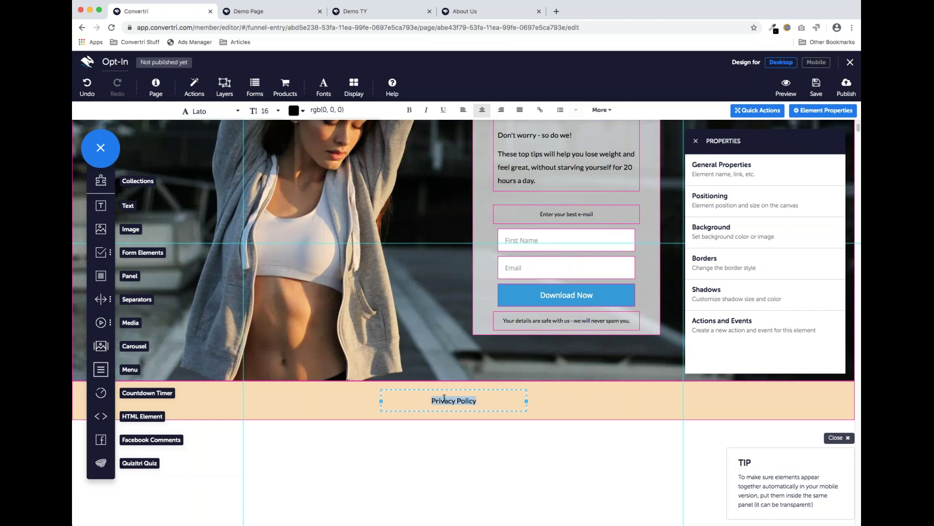
pyautogui.click(541, 111)
pyautogui.click(460, 123)
pyautogui.write('https://convertri.com/')
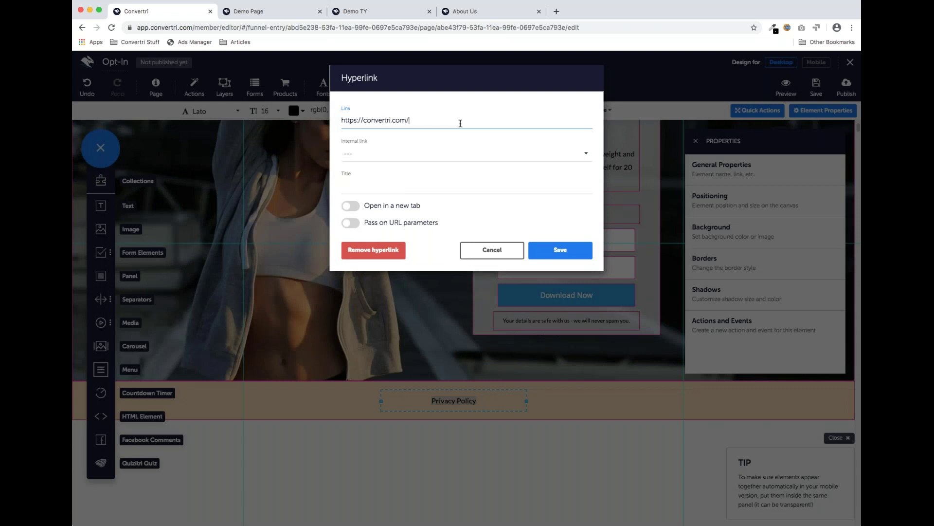
pyautogui.write('privacypolicy')
pyautogui.click(354, 205)
pyautogui.click(576, 249)
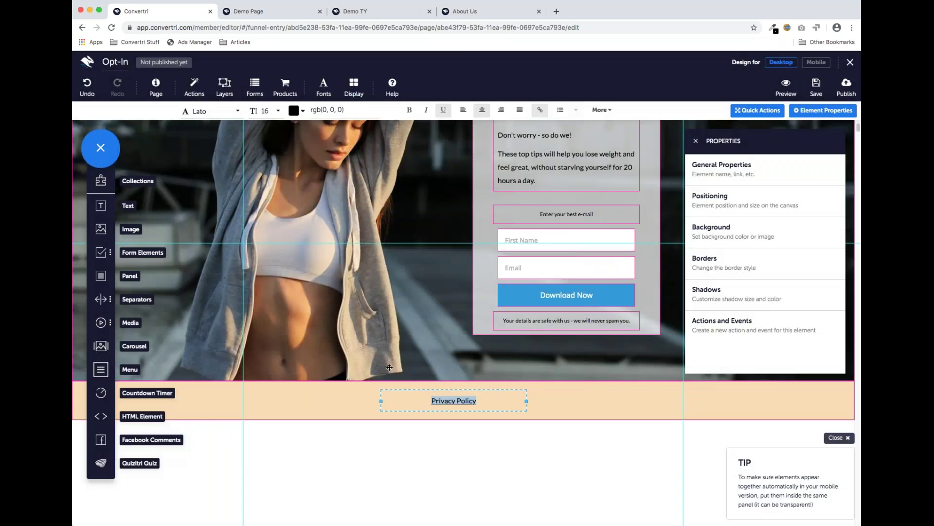
pyautogui.click(389, 367)
# Step: Select the opt-in box panel and turn off the element outlines
pyautogui.scroll(3, 439, 285)
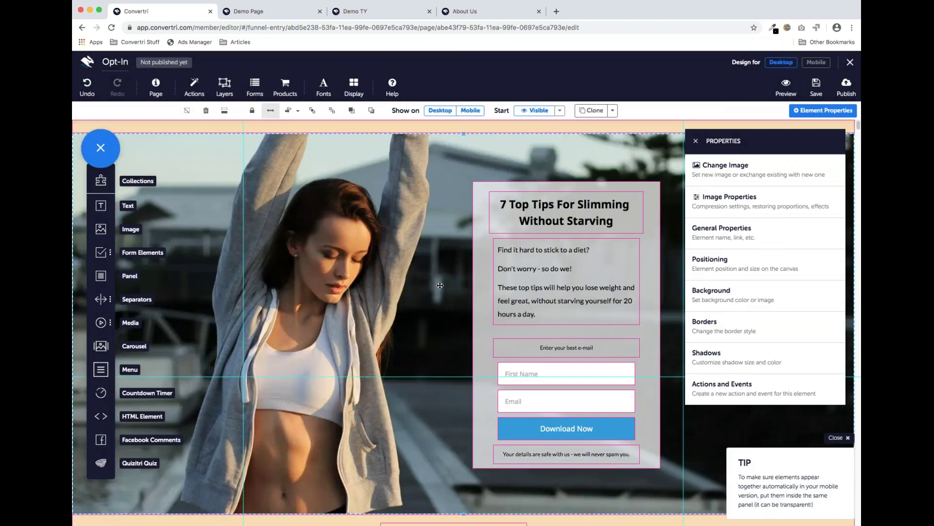
pyautogui.click(485, 248)
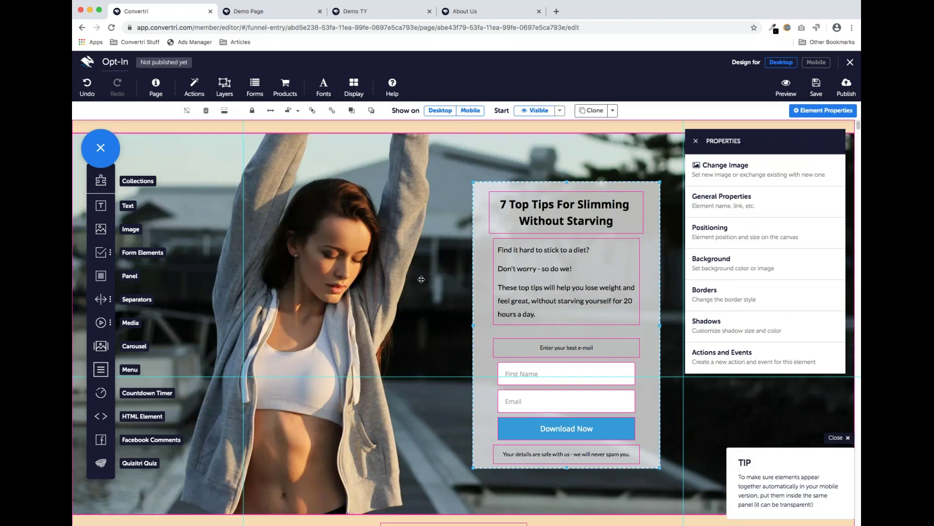
pyautogui.scroll(-1, 420, 280)
pyautogui.click(352, 94)
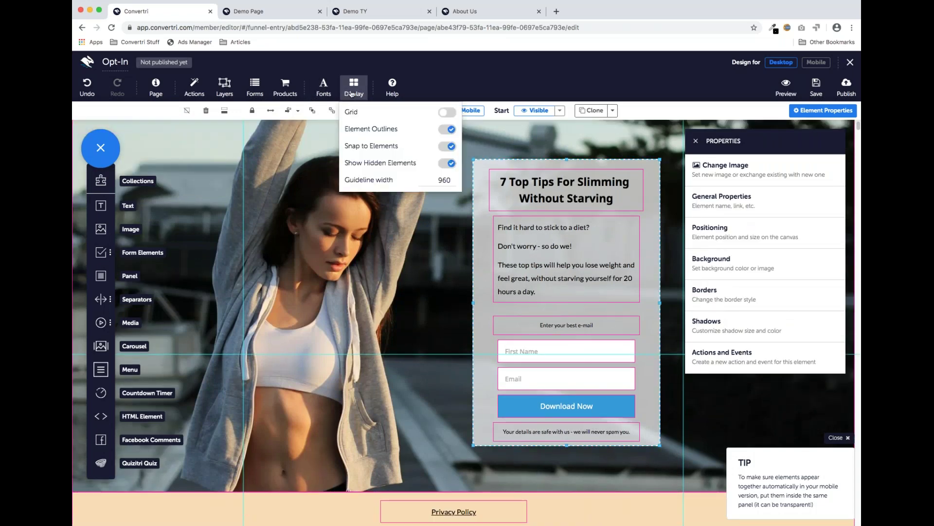
pyautogui.click(447, 130)
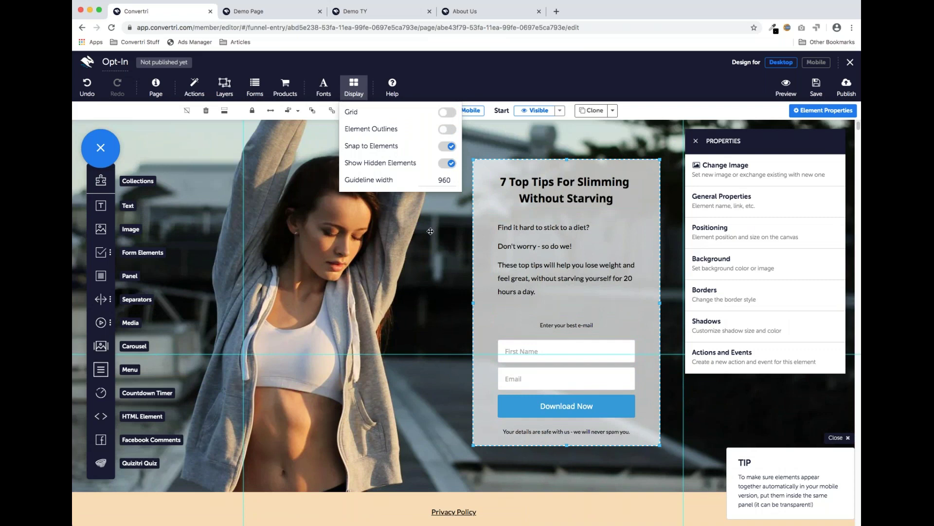
pyautogui.click(354, 92)
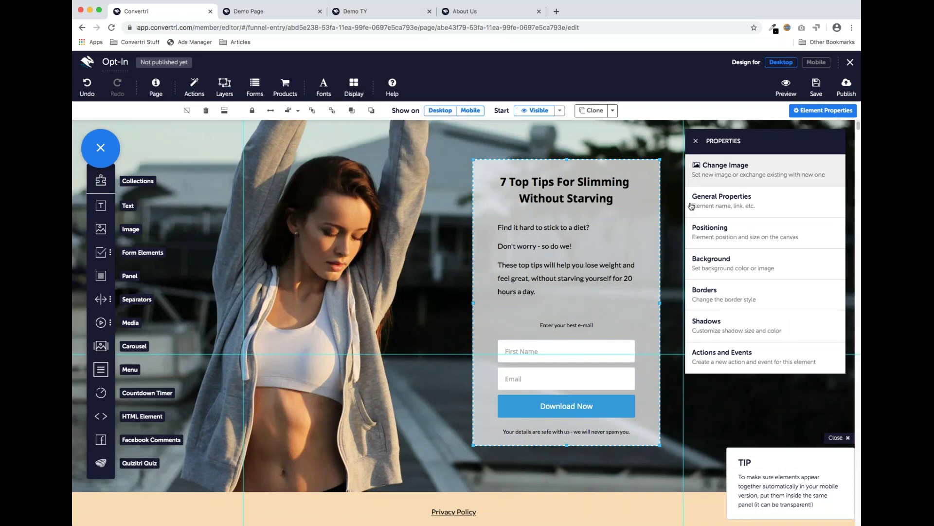
# Step: Round the opt-in box's borders with a single radius of 15 for all corners
pyautogui.click(722, 292)
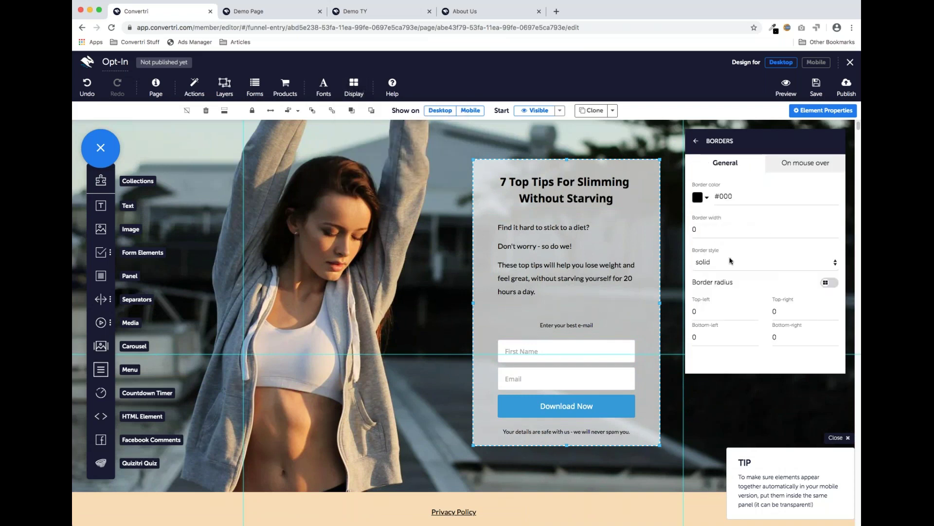
pyautogui.click(834, 284)
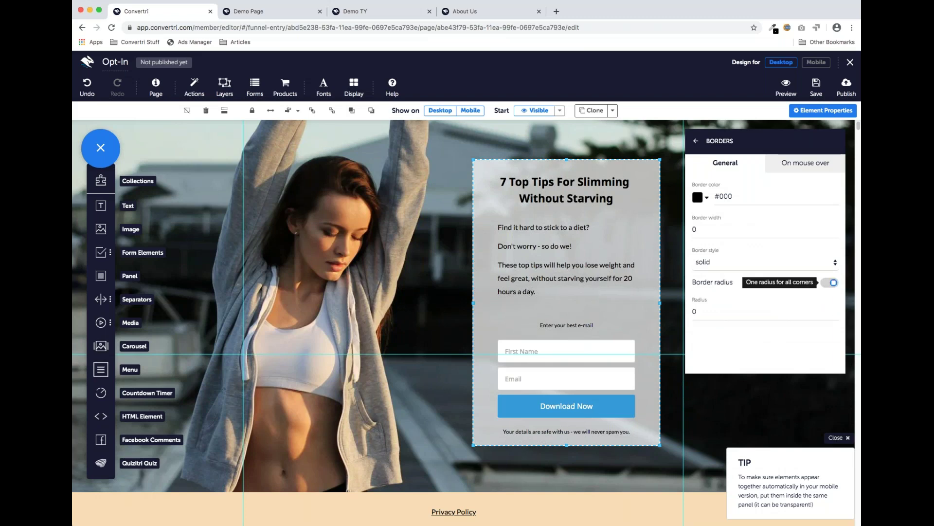
pyautogui.click(717, 314)
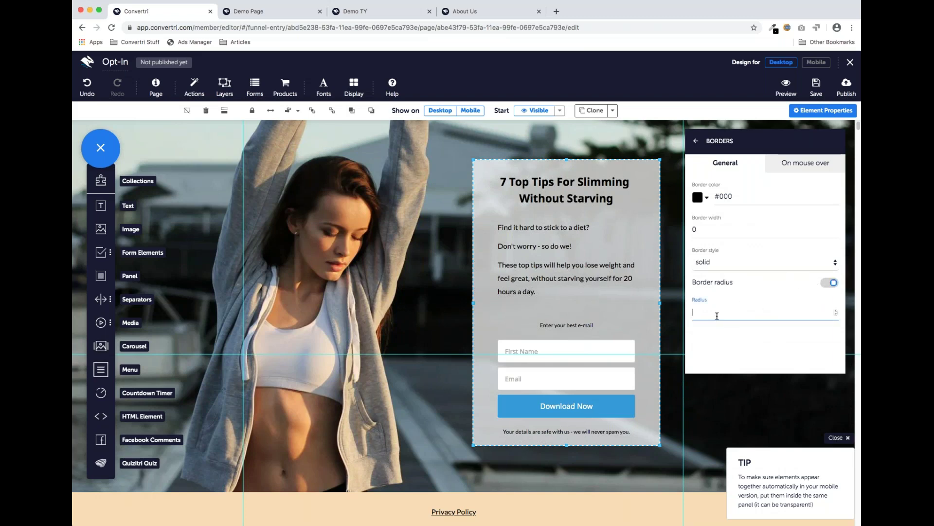
pyautogui.write('15')
pyautogui.click(431, 307)
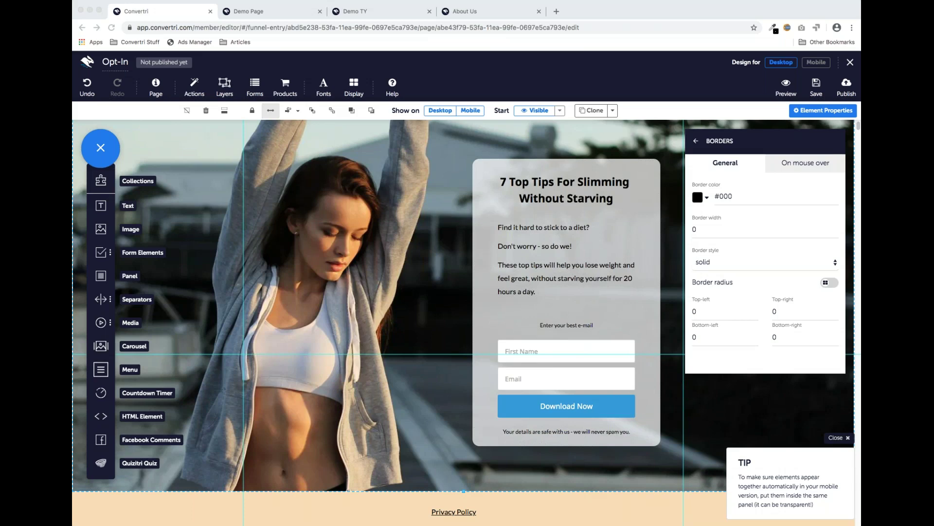
# Step: Shift the body text to the left and the First Name field to the right within the opt-in box
pyautogui.click(558, 261)
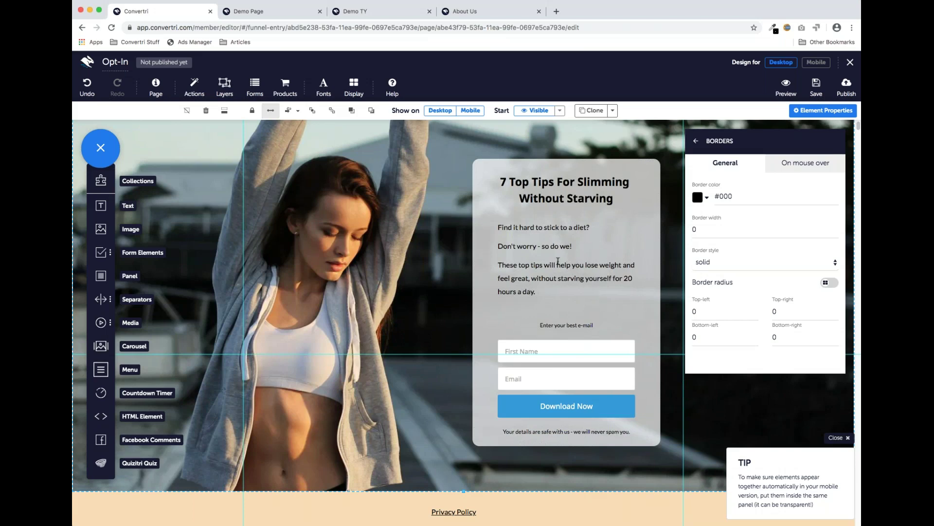
pyautogui.click(541, 252)
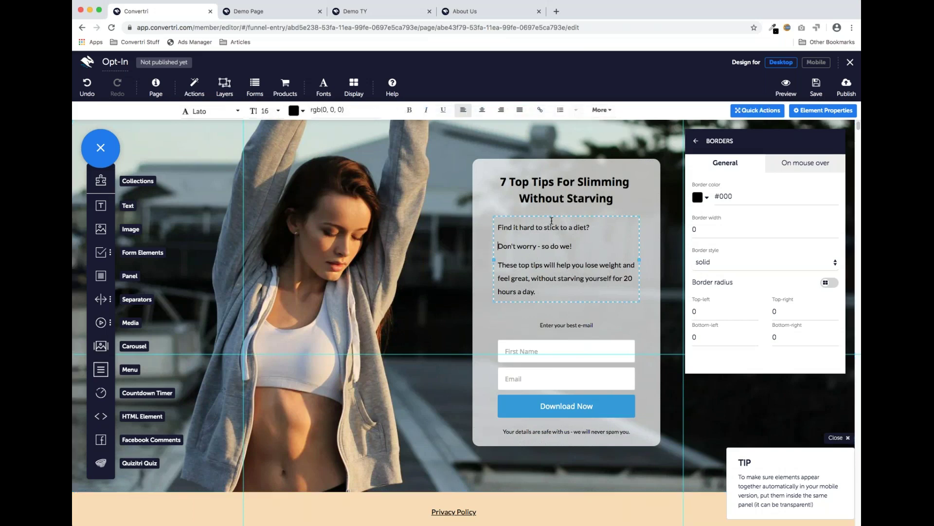
pyautogui.moveTo(551, 220)
pyautogui.mouseDown()
pyautogui.moveTo(501, 225)
pyautogui.moveTo(560, 214)
pyautogui.mouseUp()
pyautogui.moveTo(557, 351); pyautogui.dragTo(577, 348)
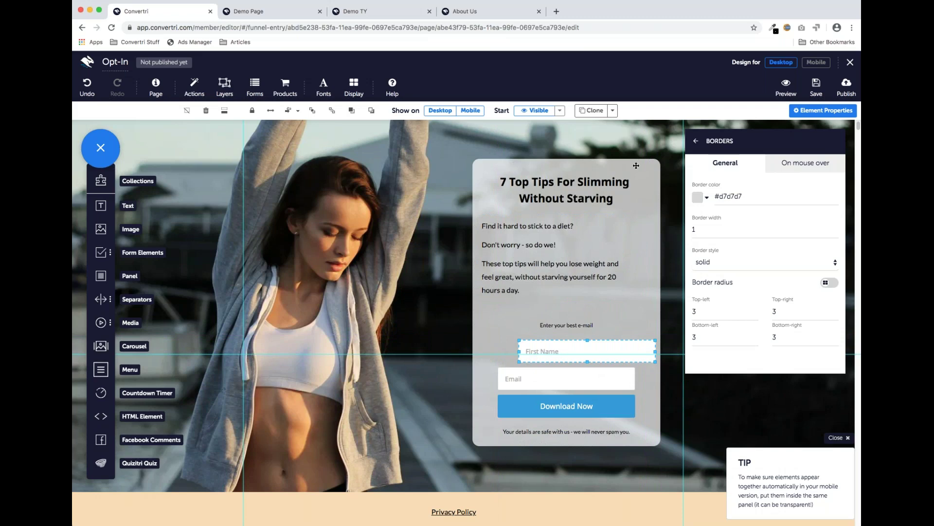
# Step: Center-align the contents of the opt-in box horizontally in container mode, then close its border settings
pyautogui.click(615, 164)
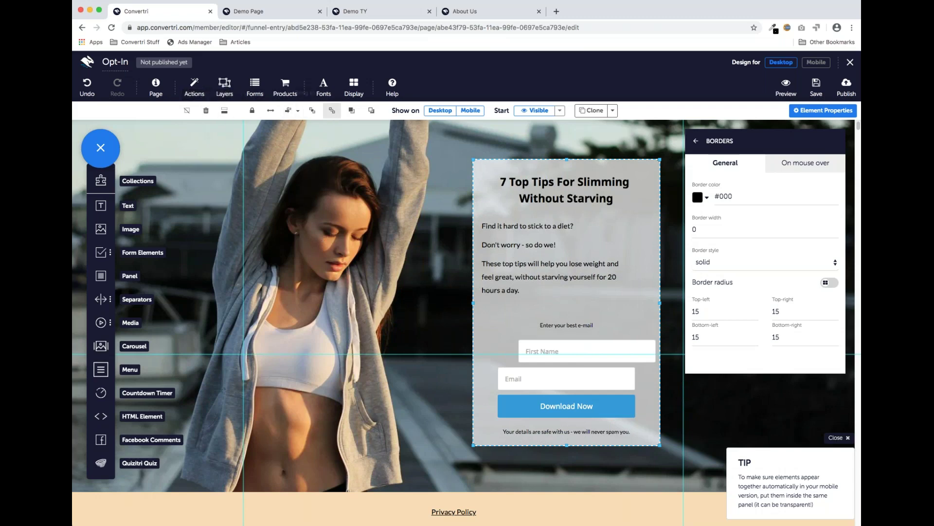
pyautogui.click(299, 112)
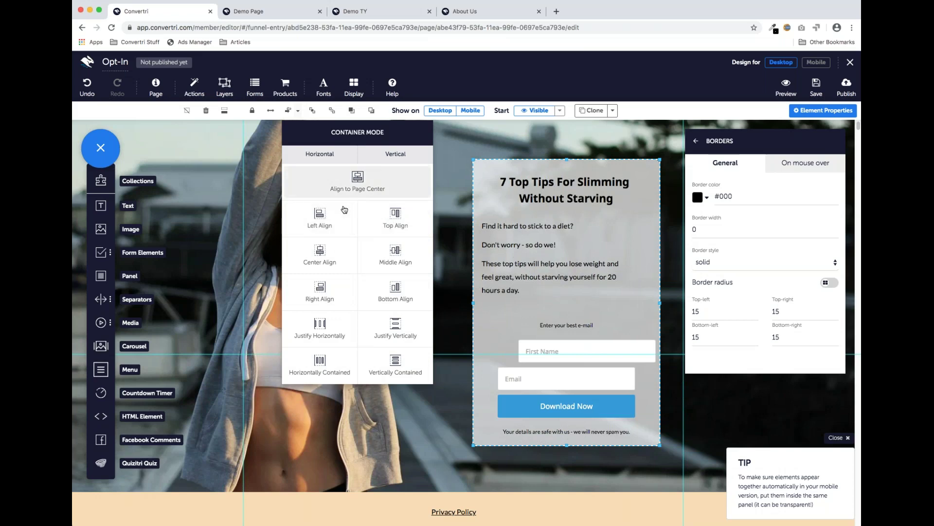
pyautogui.click(323, 257)
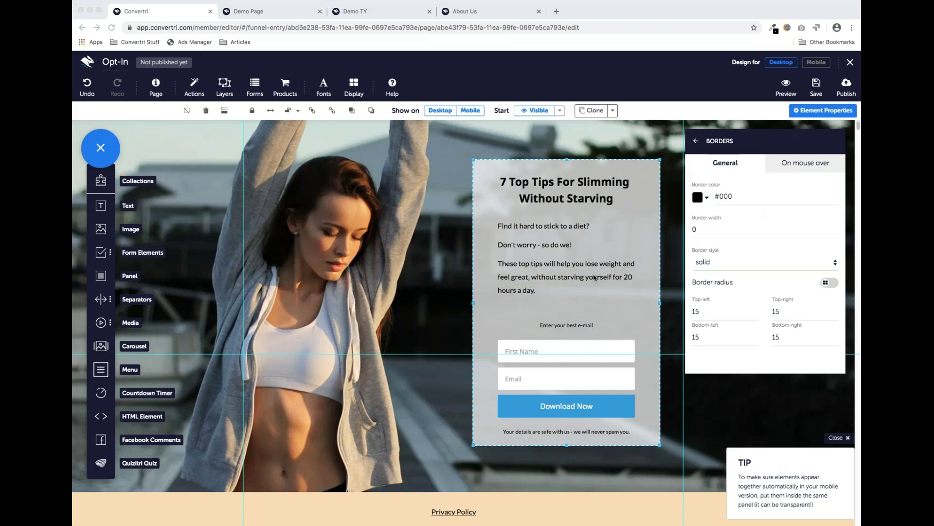
pyautogui.scroll(-1, 366, 322)
pyautogui.scroll(2, 404, 309)
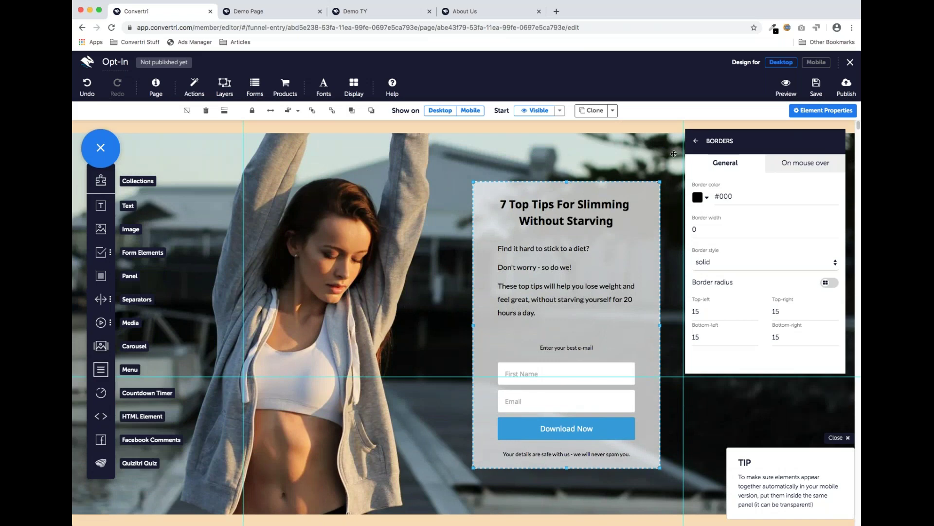
pyautogui.click(696, 141)
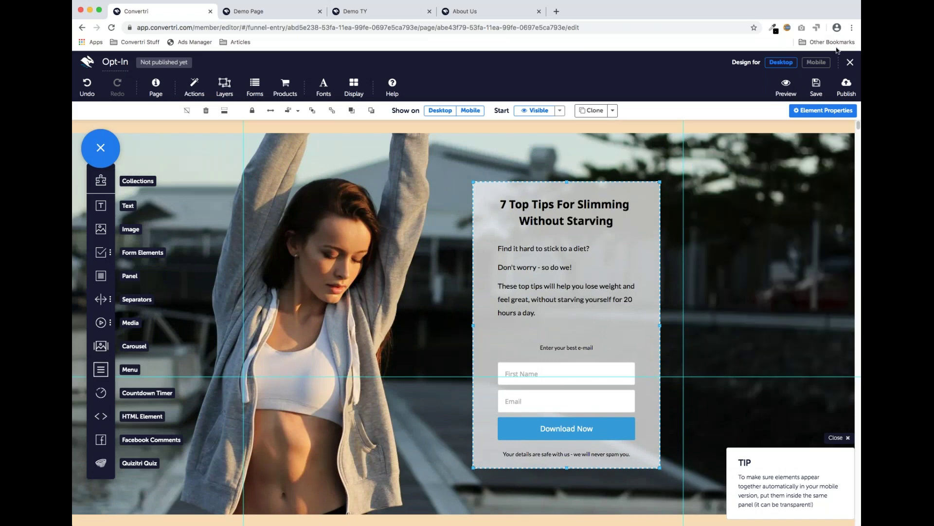
# Step: Switch to the mobile design and examine the opt-in box layout and the body text's font scaling
pyautogui.click(812, 64)
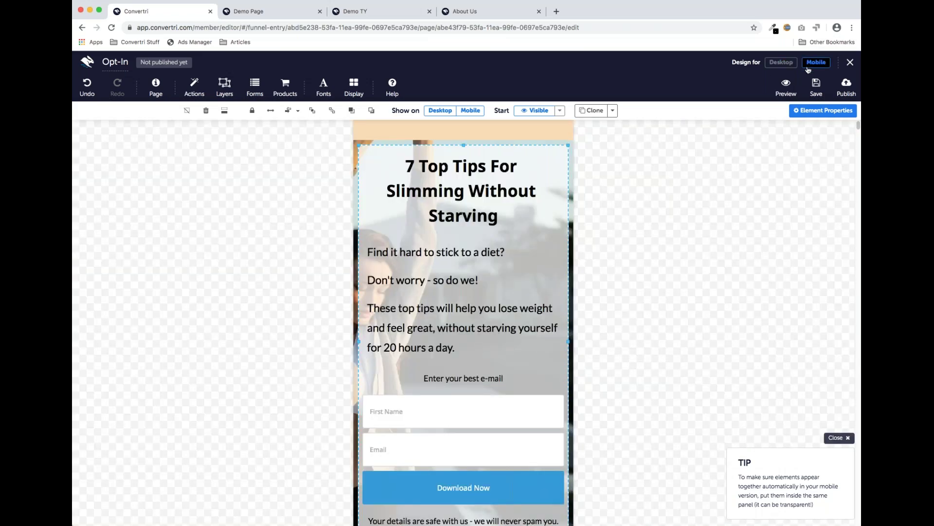
pyautogui.scroll(-3, 464, 215)
pyautogui.scroll(3, 457, 234)
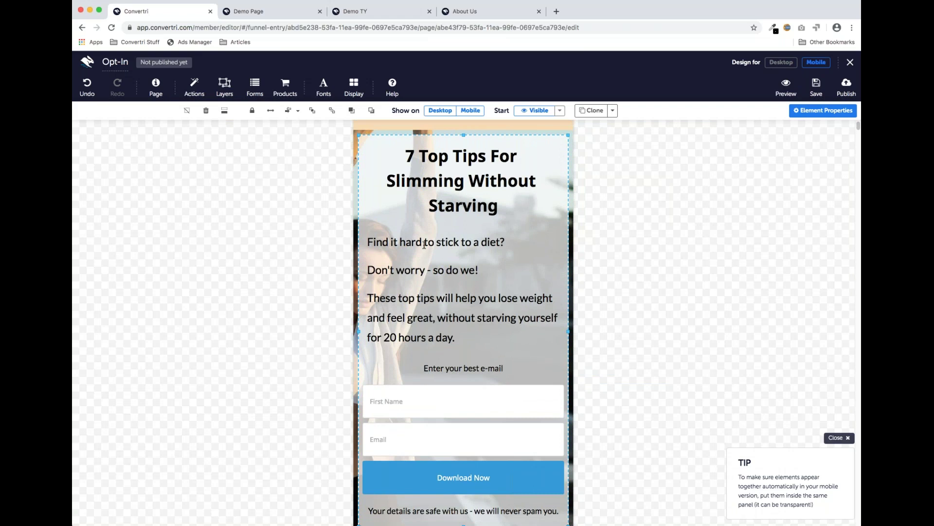
pyautogui.moveTo(417, 252); pyautogui.dragTo(426, 325)
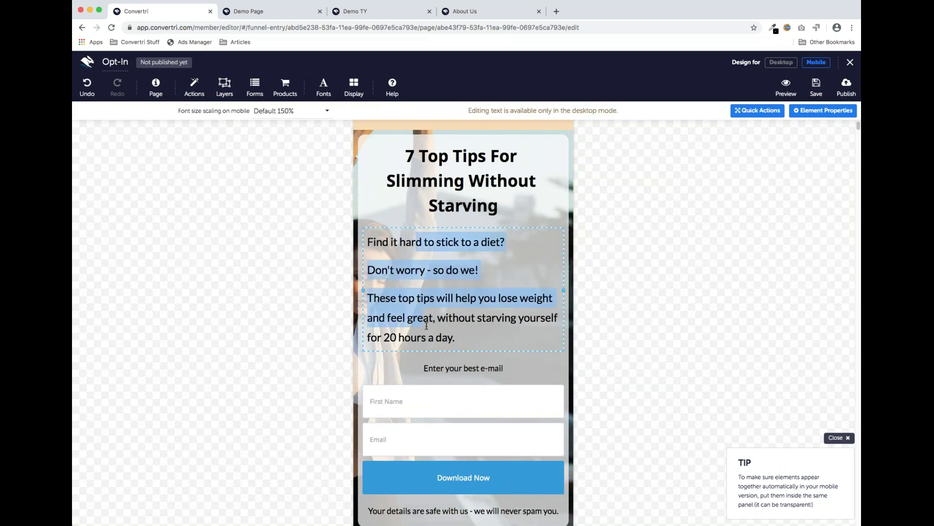
pyautogui.click(450, 286)
pyautogui.moveTo(418, 239); pyautogui.dragTo(422, 321)
pyautogui.click(427, 278)
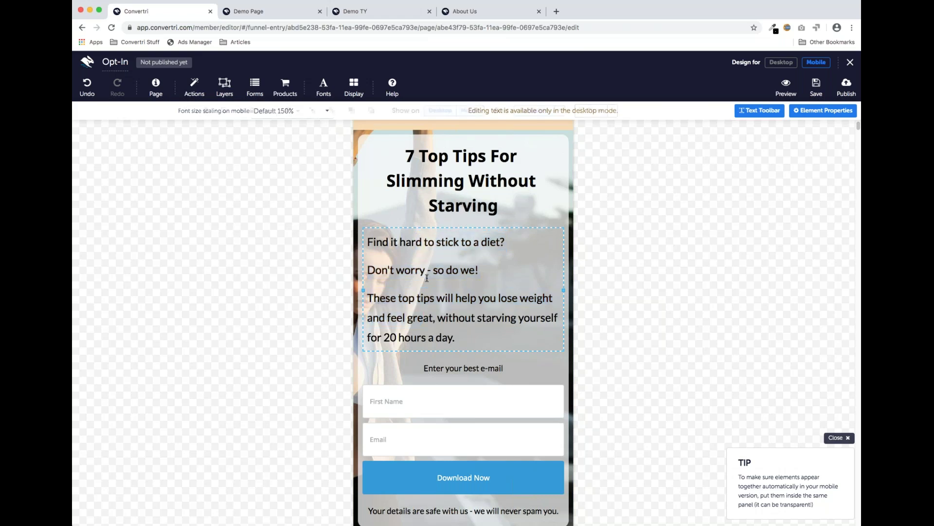
# Step: Return to the desktop design and set the default paragraph font scaling on mobile to 125% in the page settings
pyautogui.click(780, 63)
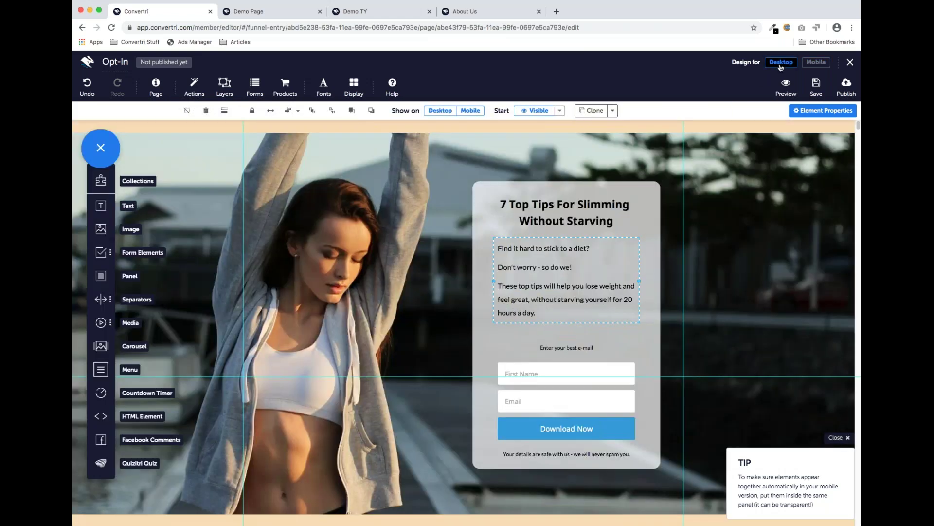
pyautogui.click(155, 88)
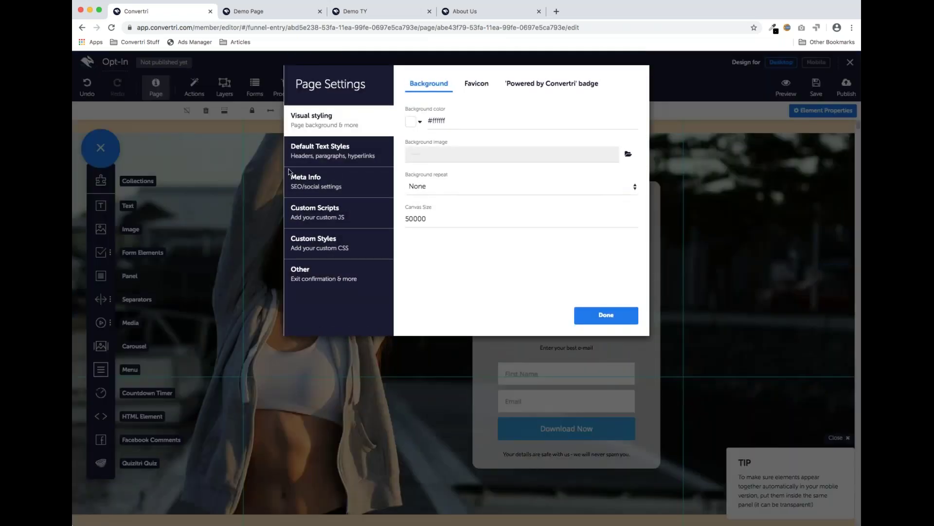
pyautogui.click(343, 151)
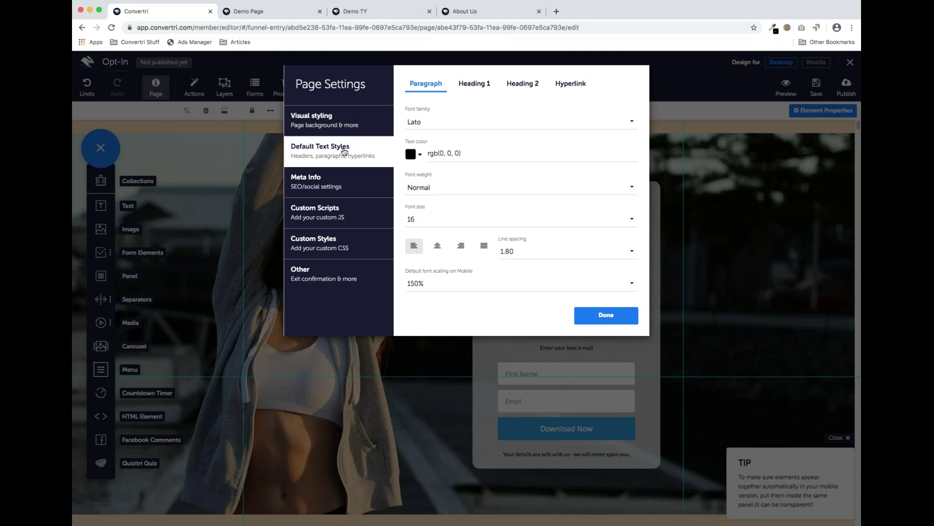
pyautogui.click(443, 291)
pyautogui.scroll(-1, 453, 229)
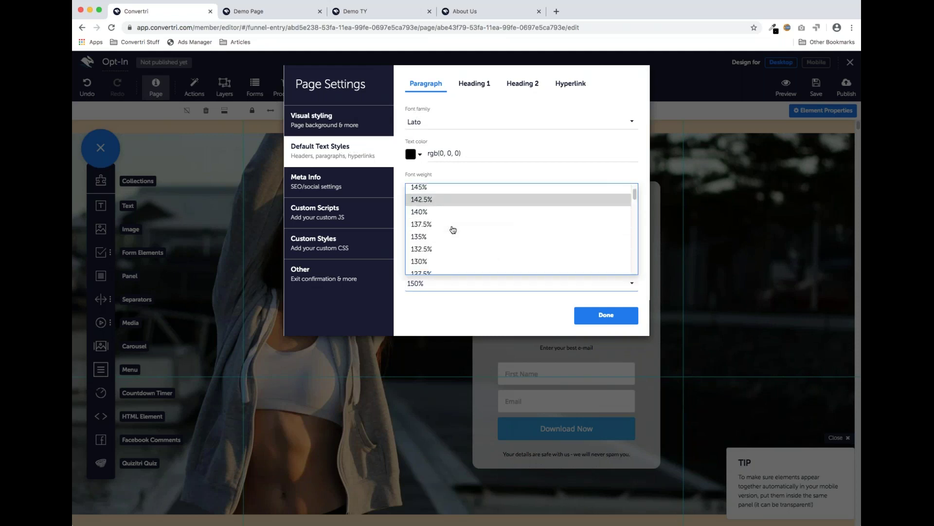
pyautogui.scroll(-1, 450, 229)
pyautogui.click(448, 228)
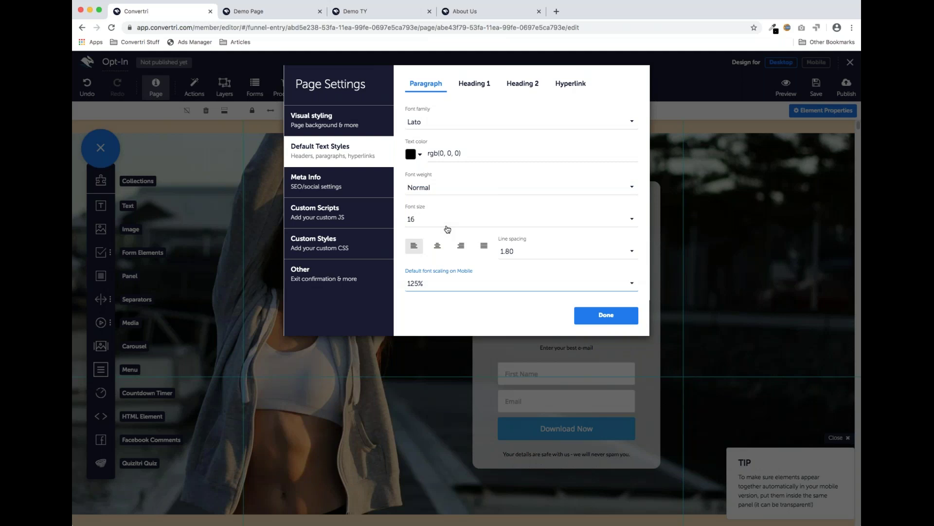
pyautogui.click(596, 322)
# Step: Check the rescaled paragraph text and the whole opt-in page in the mobile design
pyautogui.click(816, 62)
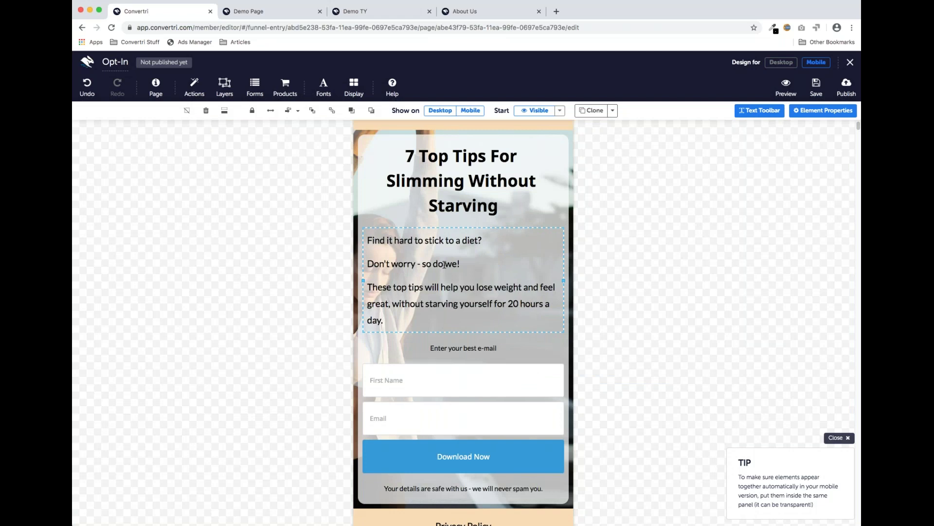
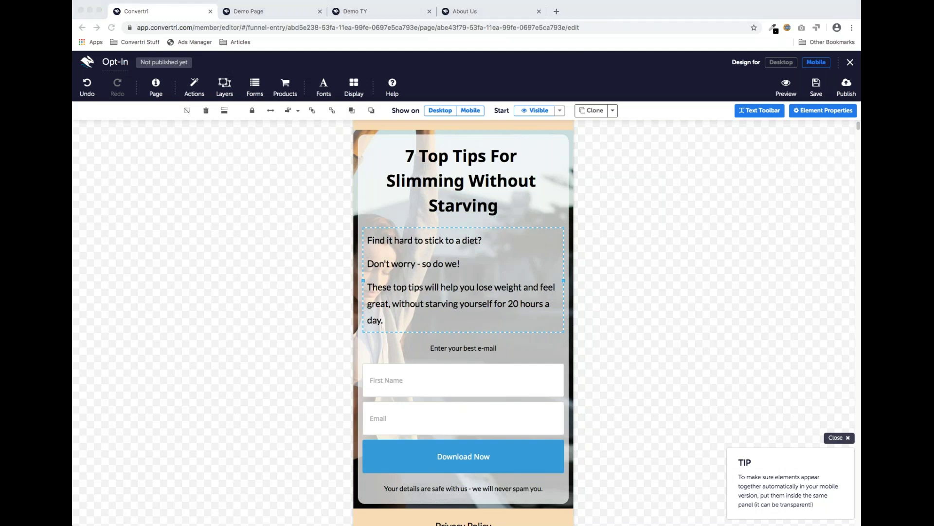
pyautogui.scroll(-5, 730, 216)
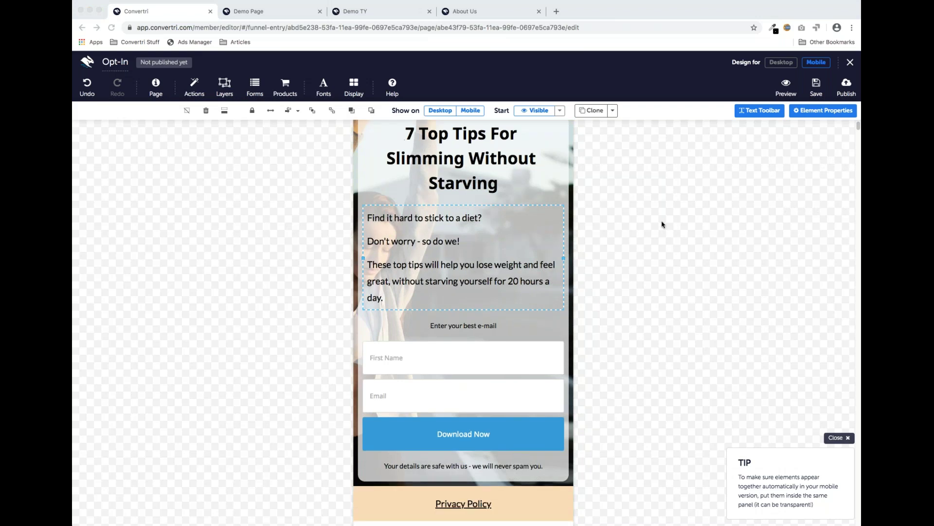
pyautogui.scroll(5, 466, 224)
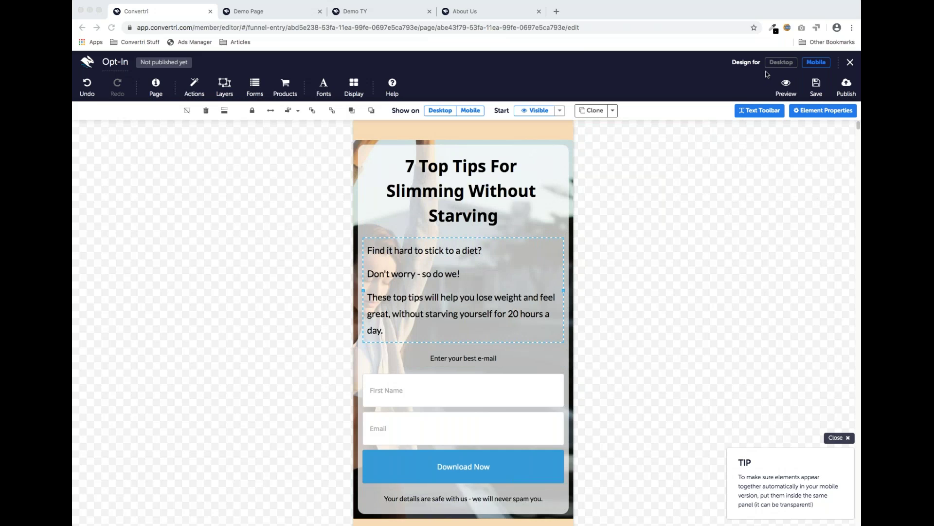
# Step: Switch back to the desktop design, save the opt-in page and exit to the funnel overview
pyautogui.click(781, 62)
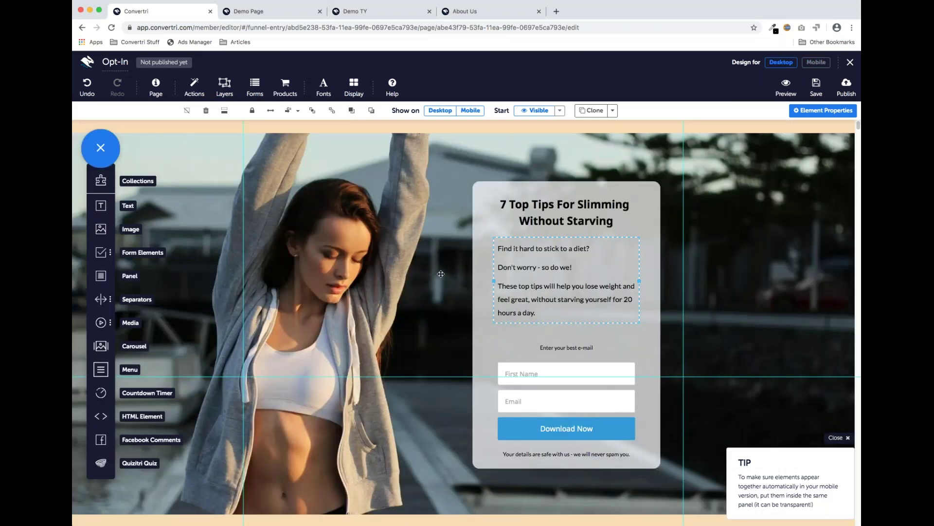
pyautogui.click(545, 326)
pyautogui.scroll(-1, 545, 326)
pyautogui.scroll(1, 545, 326)
pyautogui.press('super+s')
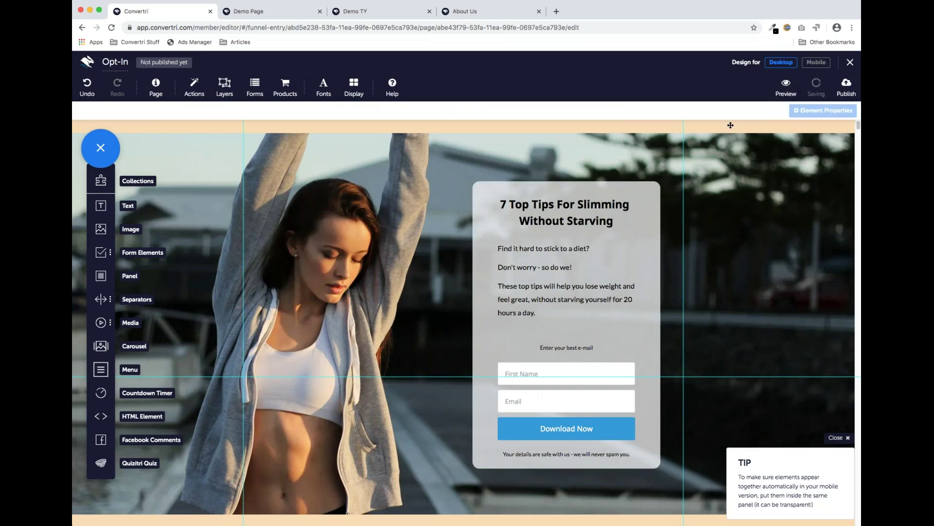
pyautogui.click(851, 63)
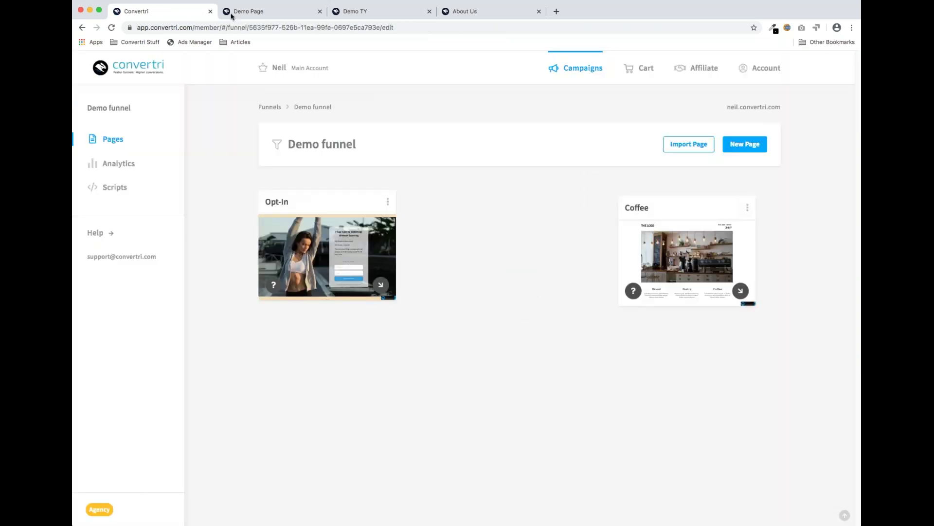
# Step: Compare the demo thank-you page with the demo opt-in page and return to the funnel overview
pyautogui.click(362, 12)
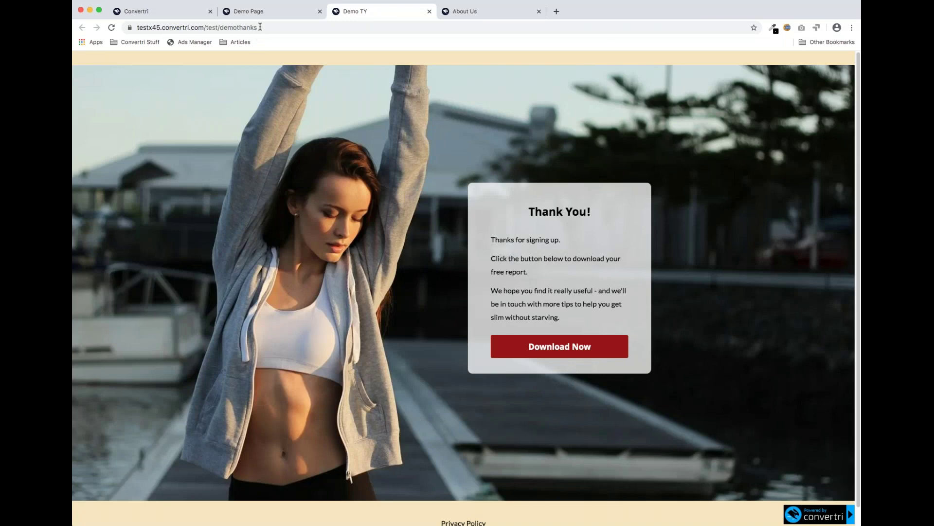
pyautogui.click(265, 10)
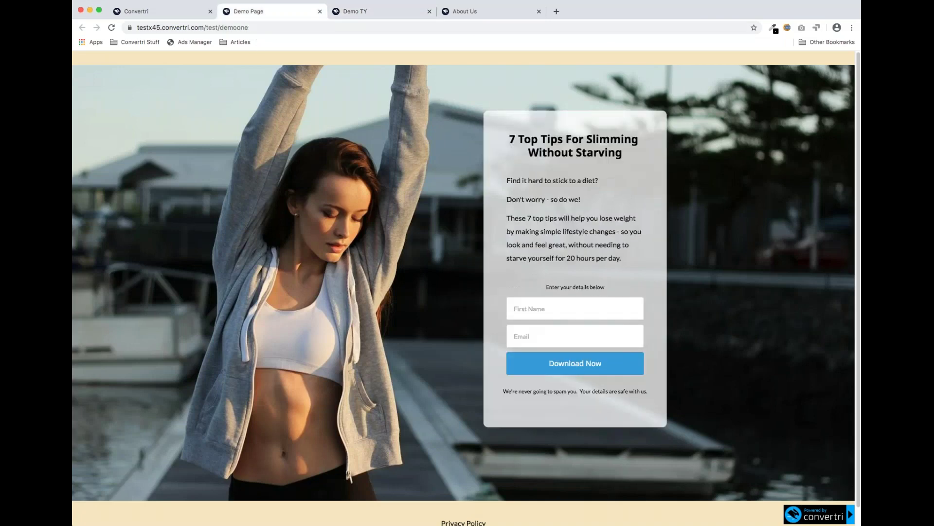
pyautogui.click(380, 19)
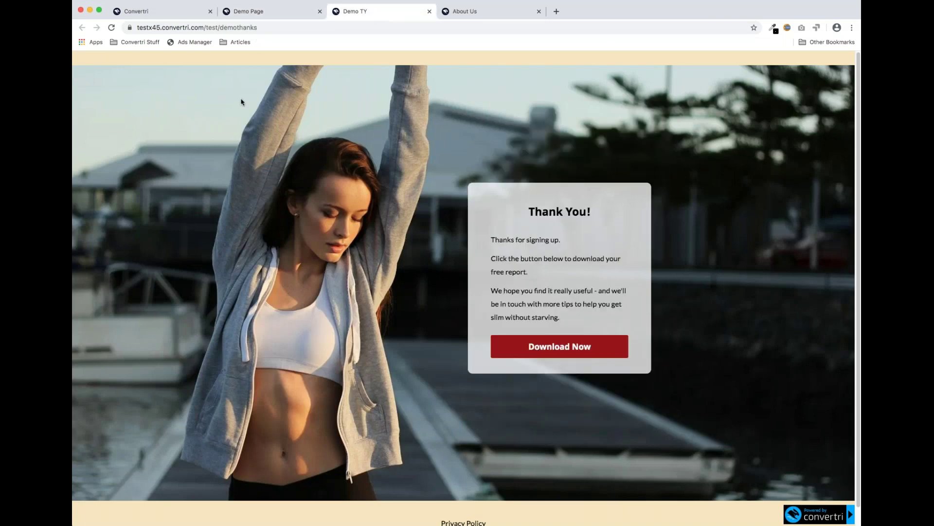
pyautogui.click(190, 12)
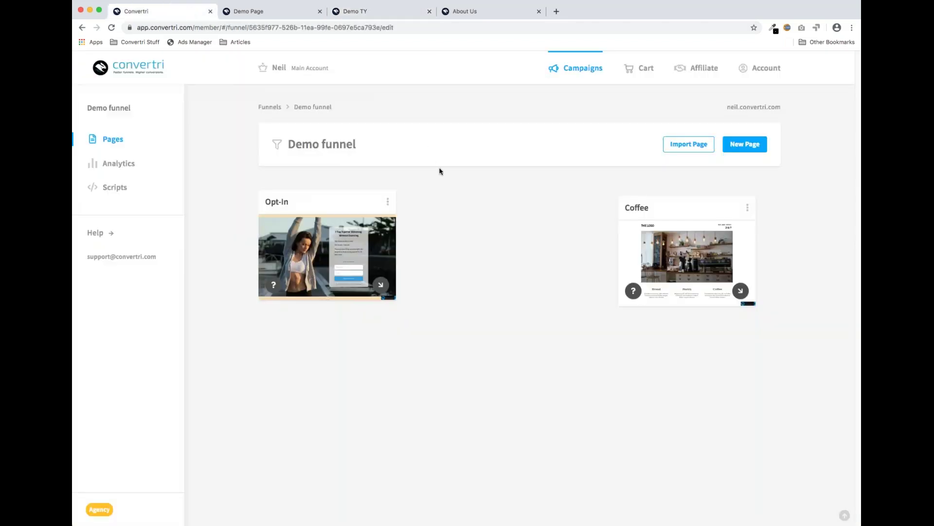
# Step: Clone the Opt-In page as "Thank You" and place the copy between the Opt-In and Coffee pages
pyautogui.click(388, 201)
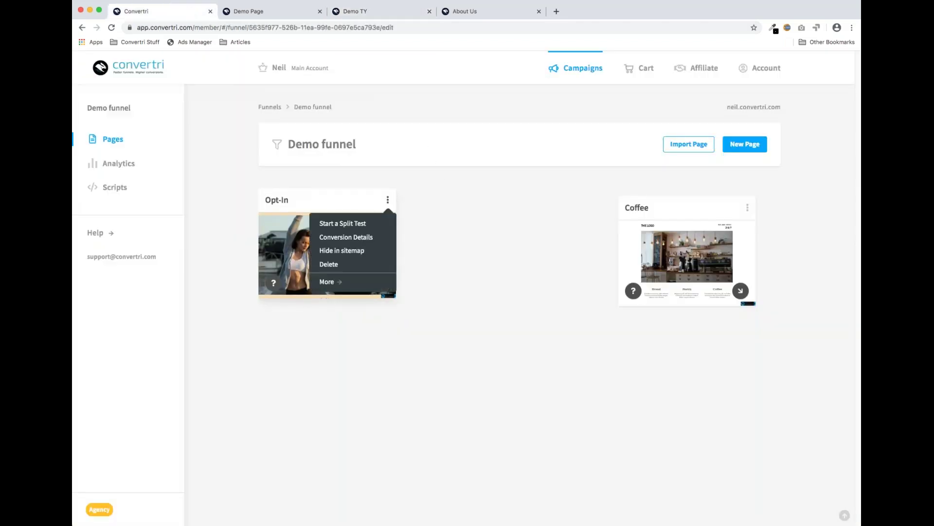
pyautogui.click(327, 282)
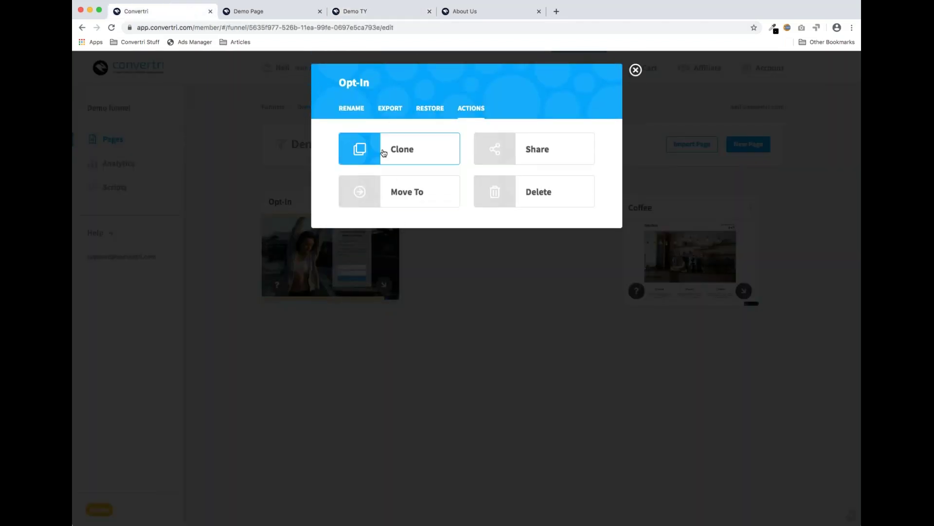
pyautogui.click(364, 151)
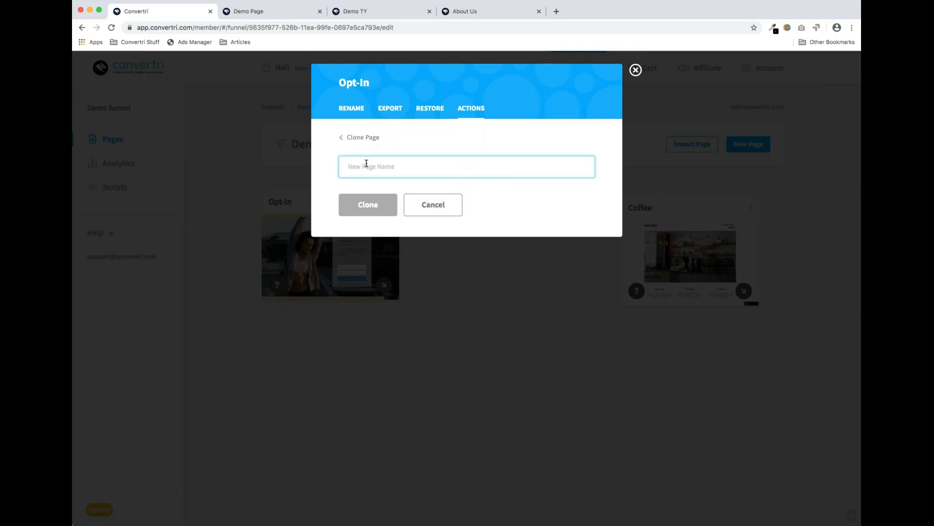
pyautogui.write('Thank You')
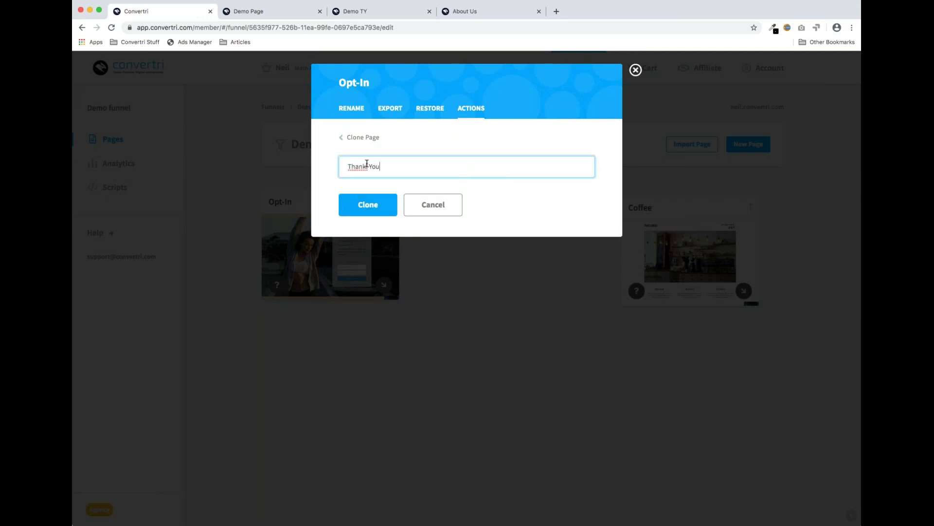
pyautogui.press('BackSpace')
pyautogui.click(371, 205)
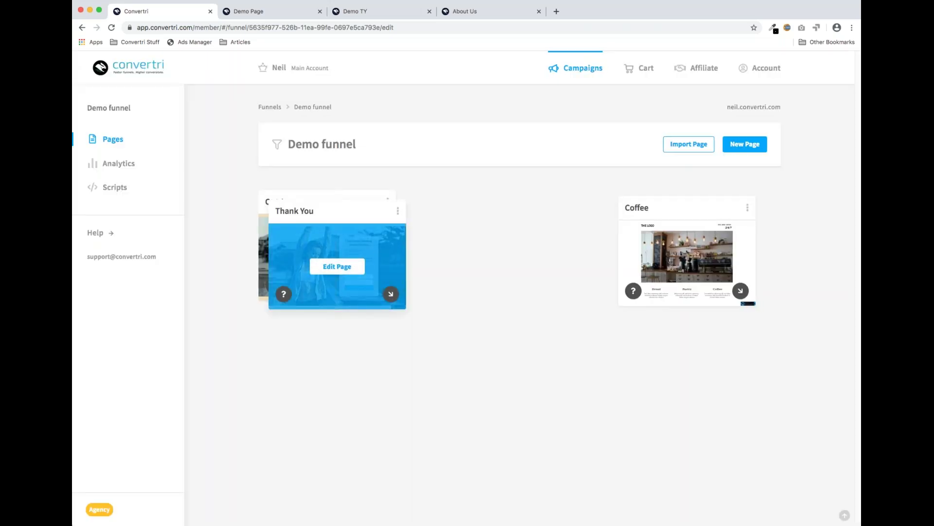
pyautogui.moveTo(335, 212); pyautogui.dragTo(497, 229)
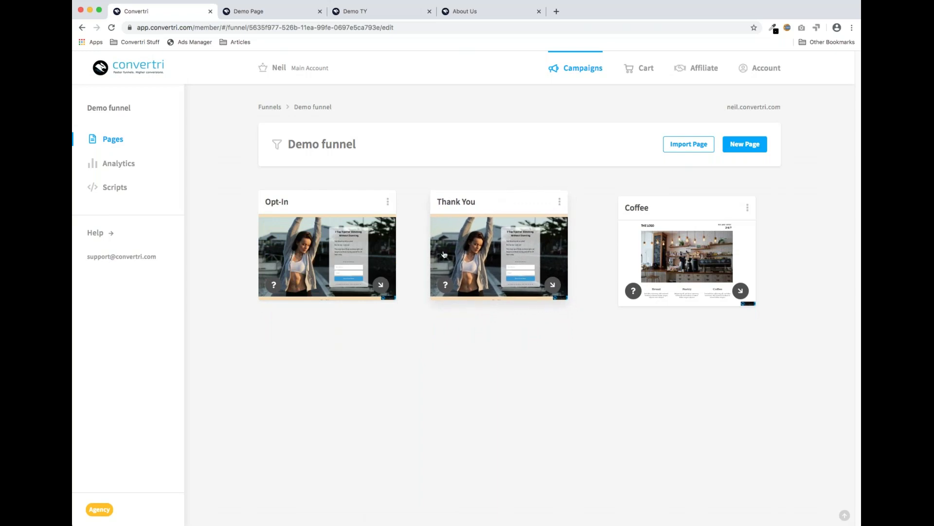
# Step: Open the Thank You page for editing and replace its headline with "Thank You"
pyautogui.click(501, 259)
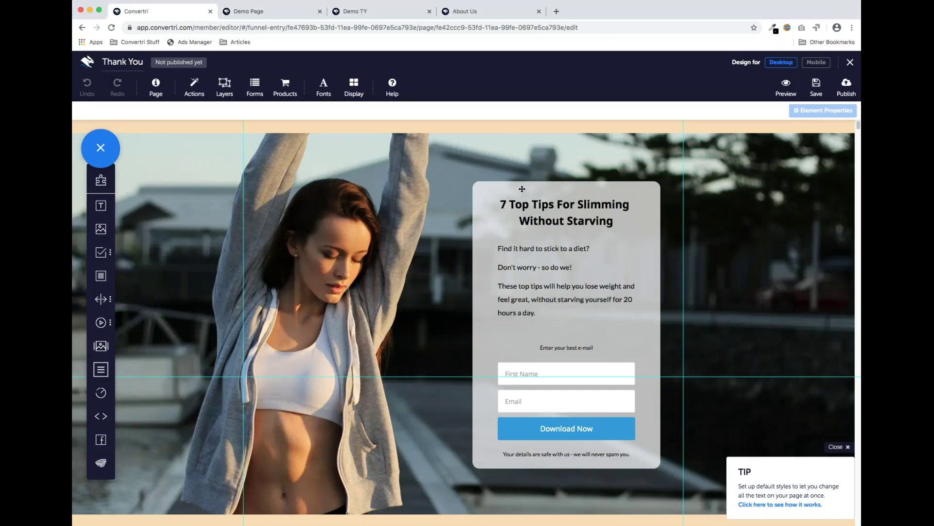
pyautogui.click(579, 218)
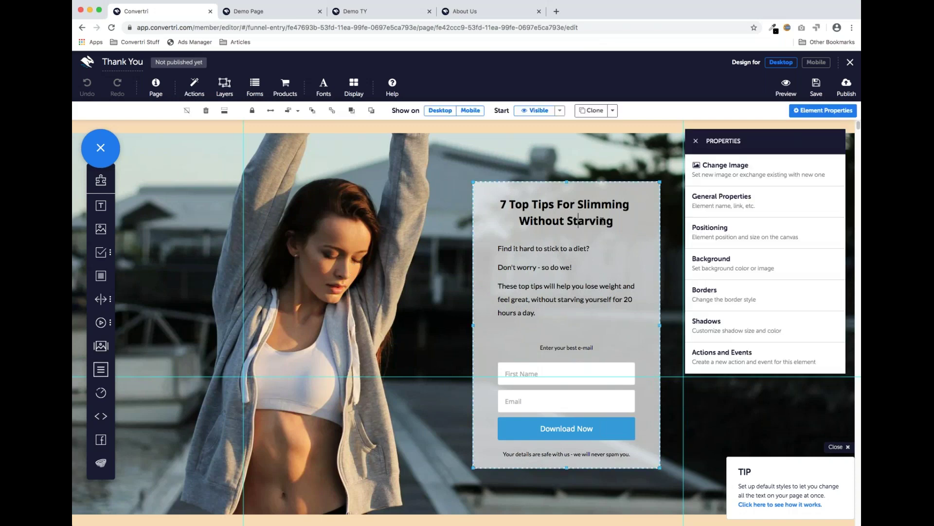
pyautogui.click(602, 221)
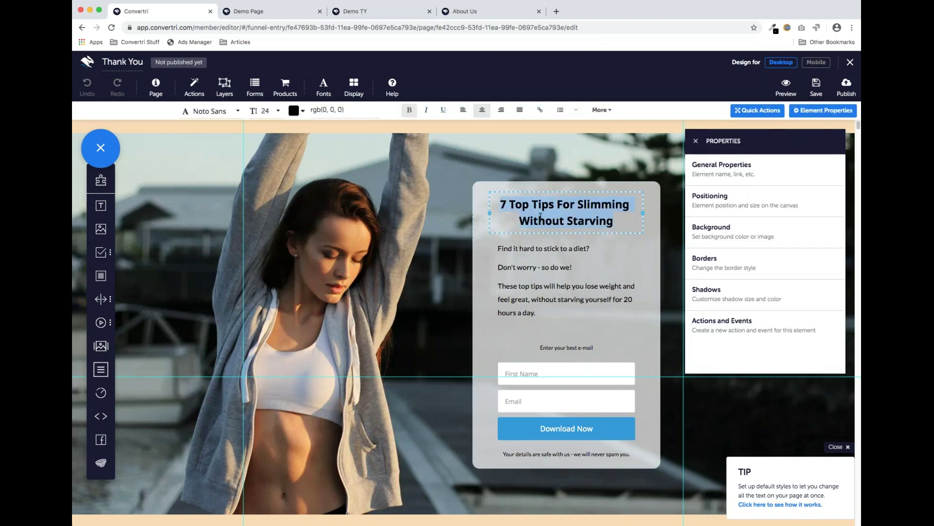
pyautogui.write('Thank You')
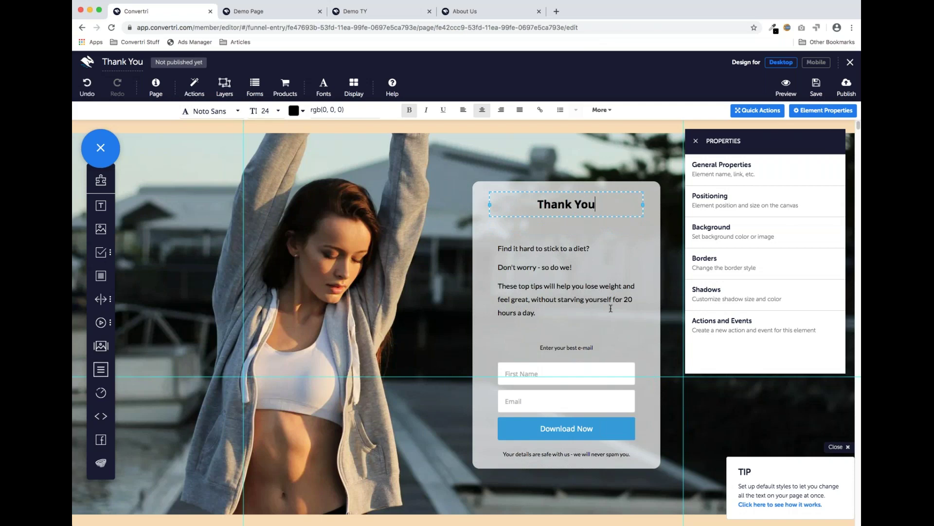
# Step: Replace the panel's body text about dieting with the opening line "Thanks for signing up!"
pyautogui.click(559, 287)
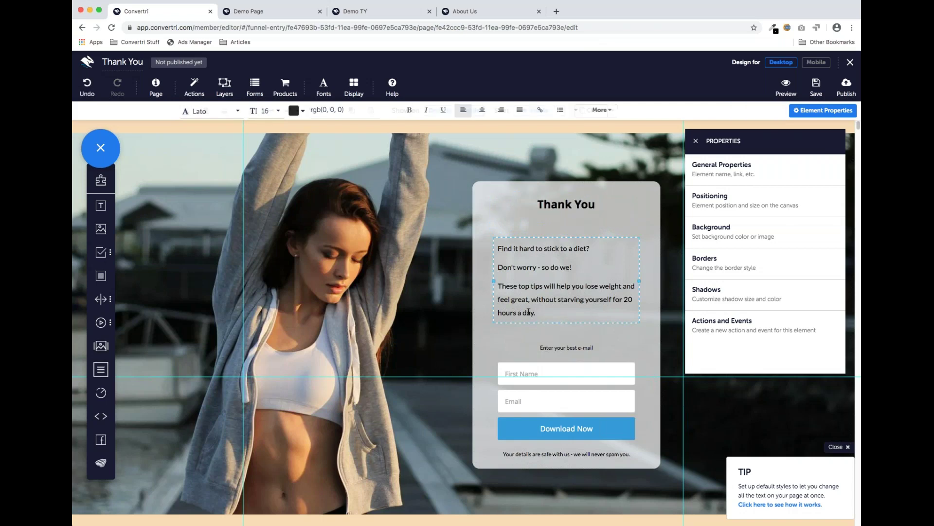
pyautogui.moveTo(542, 315); pyautogui.dragTo(502, 241)
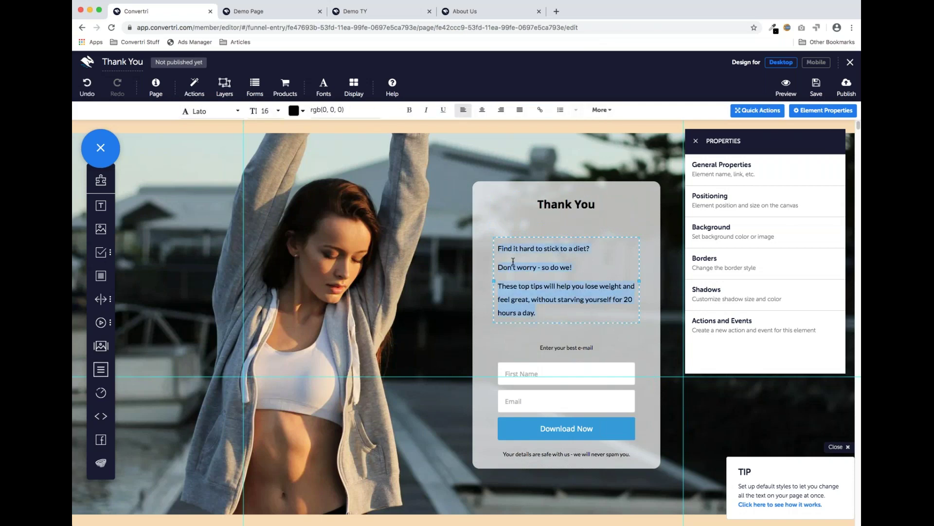
pyautogui.write('Thakns')
pyautogui.press('BackSpace')
pyautogui.press('BackSpace')
pyautogui.press('BackSpace')
pyautogui.write('nks for signing up! ')
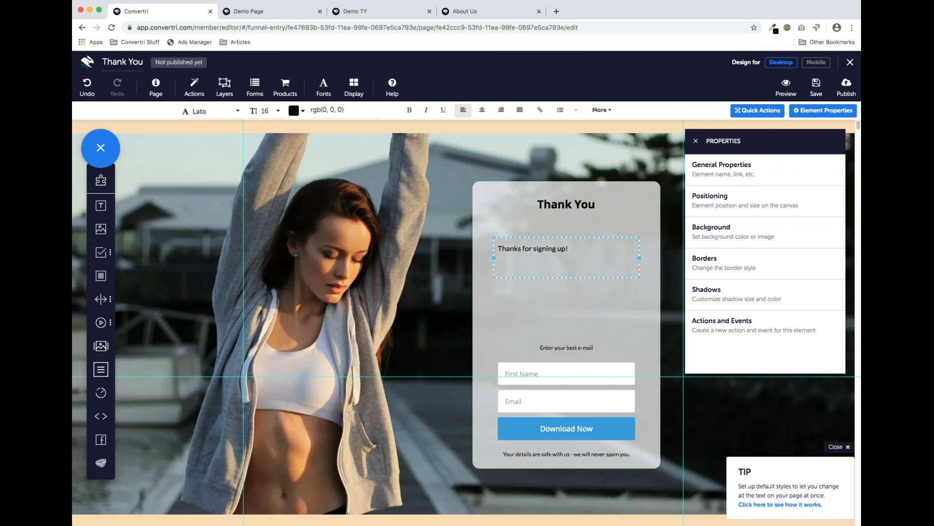
# Step: Add the paragraph "We hope you'll find these tips really useful, and we'll be in touch regularly with more!"
pyautogui.write("We hope you'll find these tips really usef")
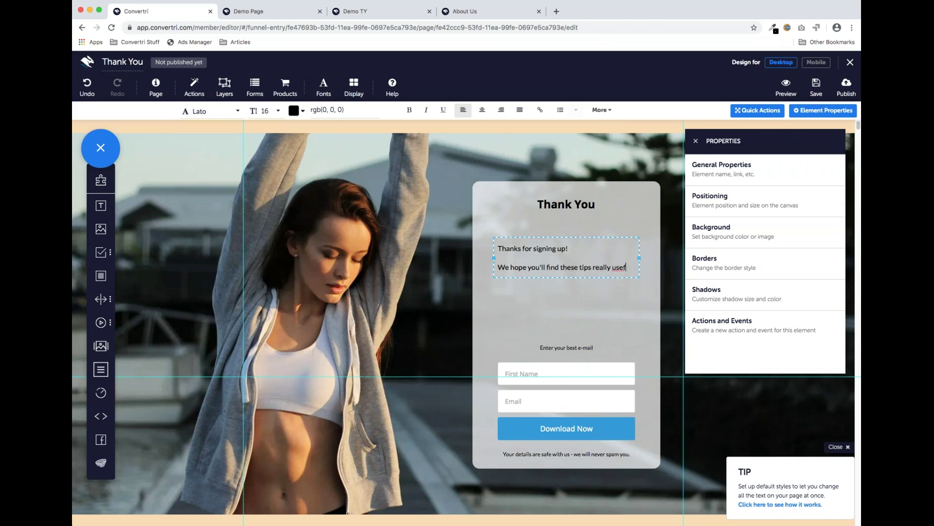
pyautogui.write("ul, and we'll be in touch regularly")
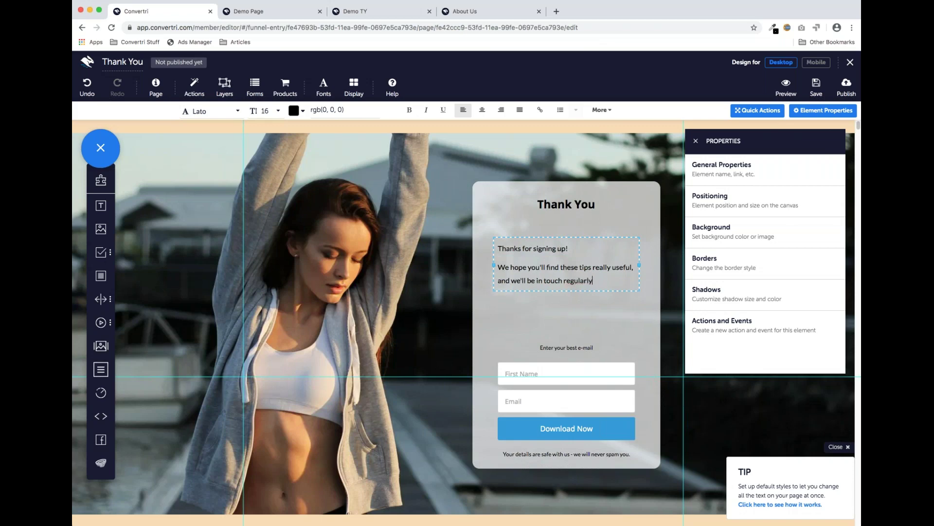
pyautogui.write(' with more! ')
# Step: Add the closing paragraph "Click the button below to download your report." and move the text block up closer to the headline
pyautogui.write('Click the butto')
pyautogui.write('n below to download')
pyautogui.write(' your report.')
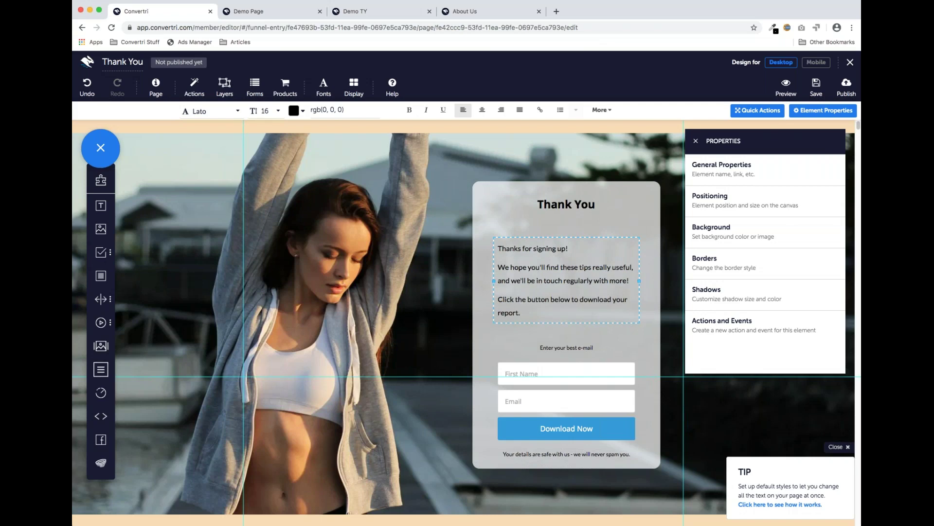
pyautogui.click(554, 240)
pyautogui.moveTo(554, 236); pyautogui.dragTo(554, 221)
# Step: Delete the "Enter your best e-mail" line, the First Name and Email fields, and the no-spam note from the panel
pyautogui.click(570, 348)
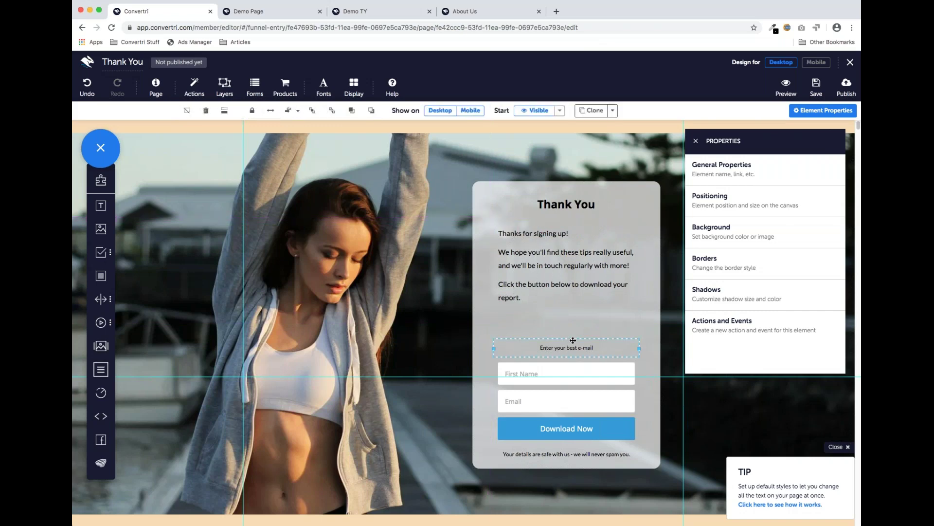
pyautogui.click(206, 112)
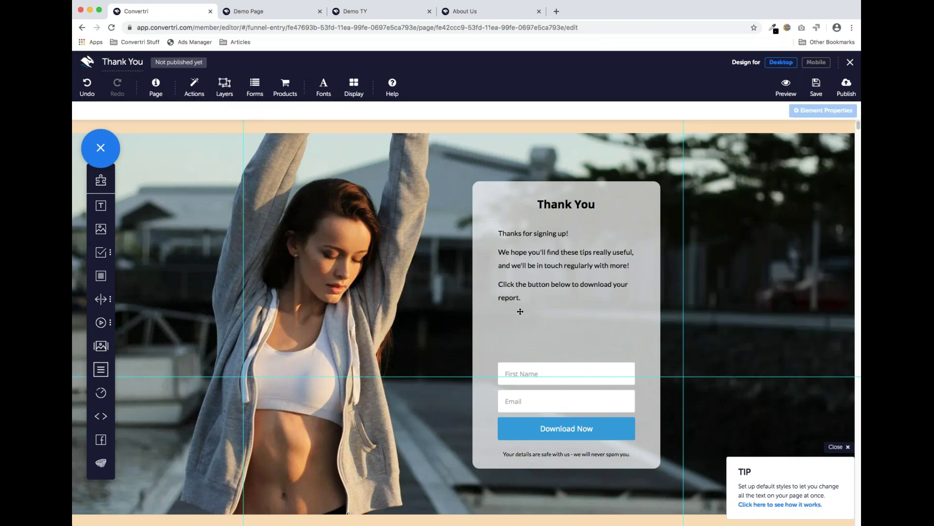
pyautogui.click(567, 369)
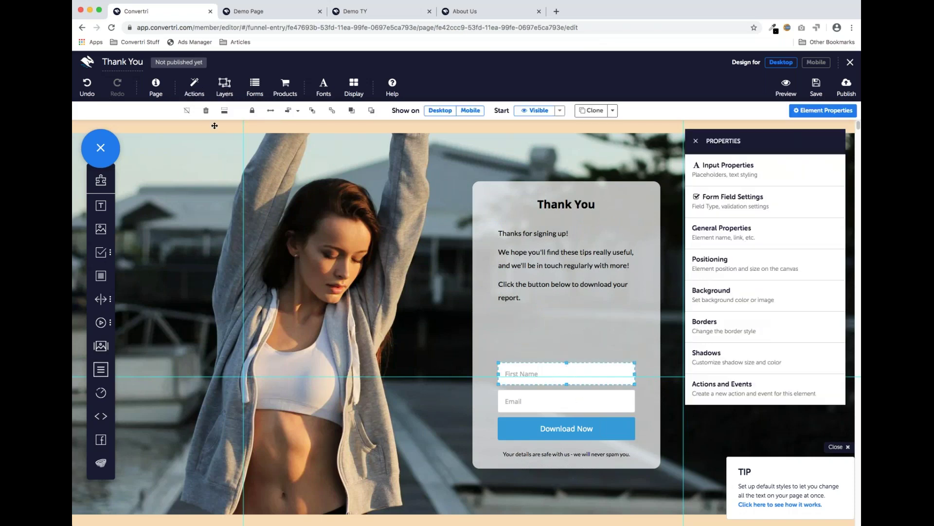
pyautogui.click(206, 111)
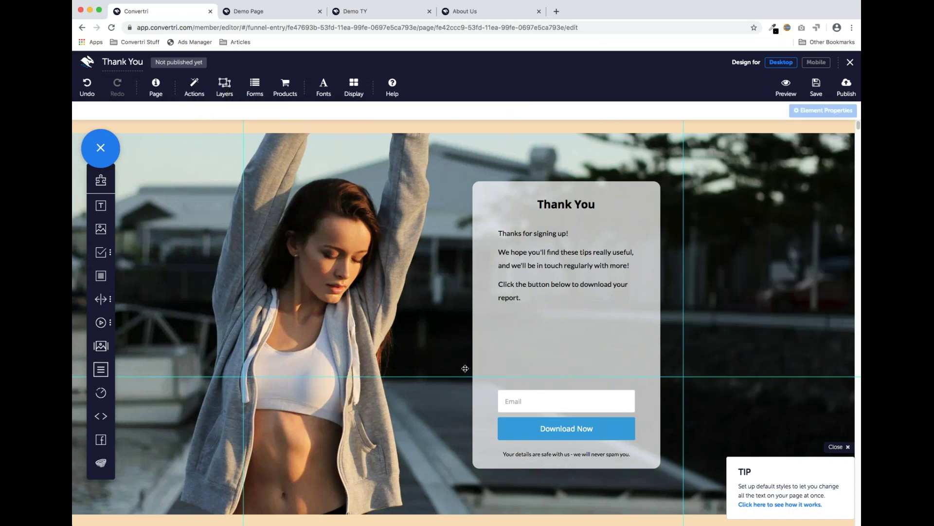
pyautogui.click(550, 405)
pyautogui.click(205, 110)
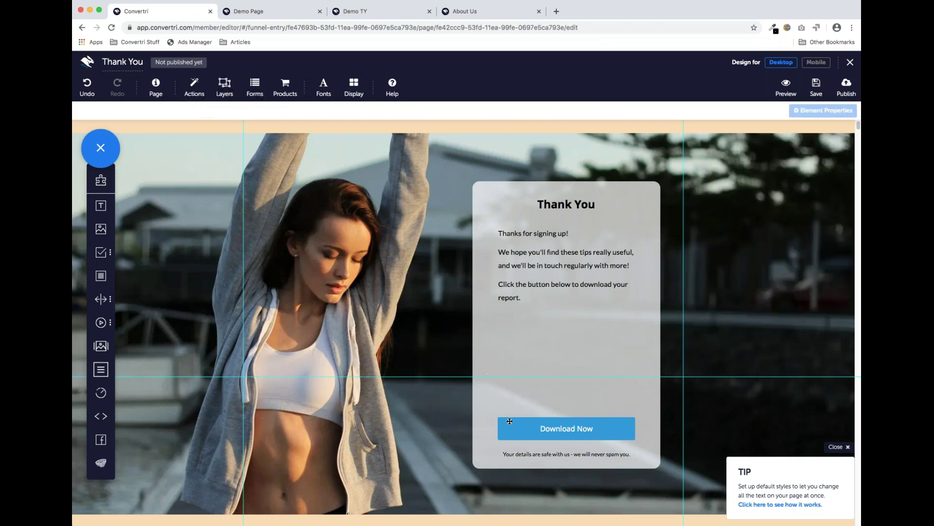
pyautogui.click(535, 452)
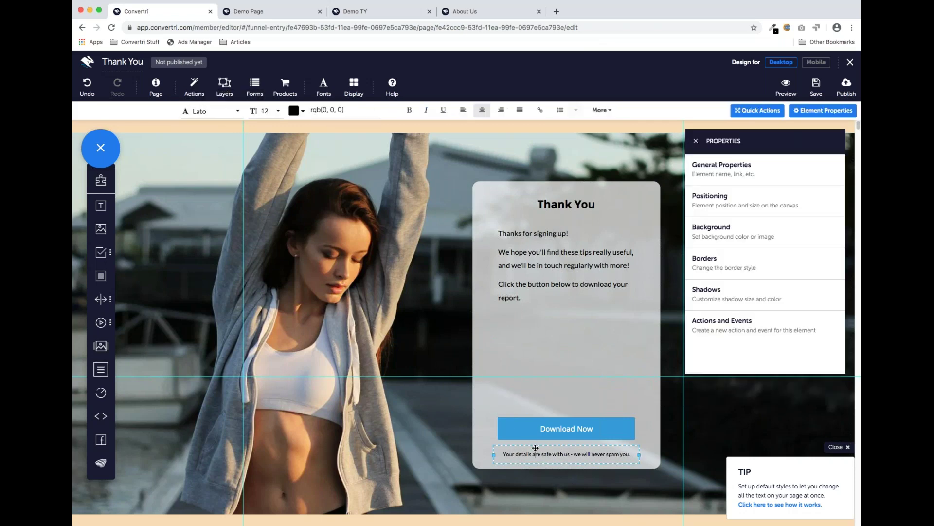
pyautogui.click(206, 111)
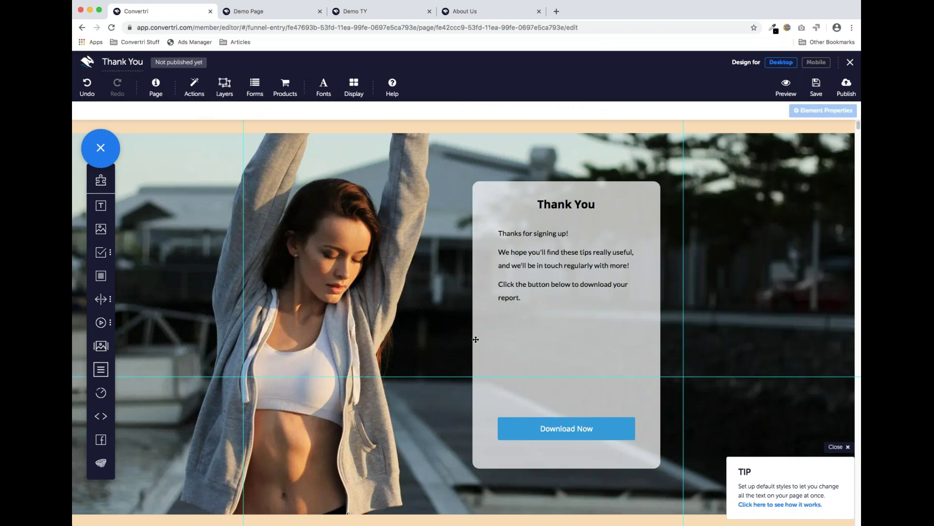
# Step: Move the Download Now button up to sit just beneath the body text, centred in the panel
pyautogui.click(553, 423)
pyautogui.moveTo(555, 425); pyautogui.dragTo(554, 328)
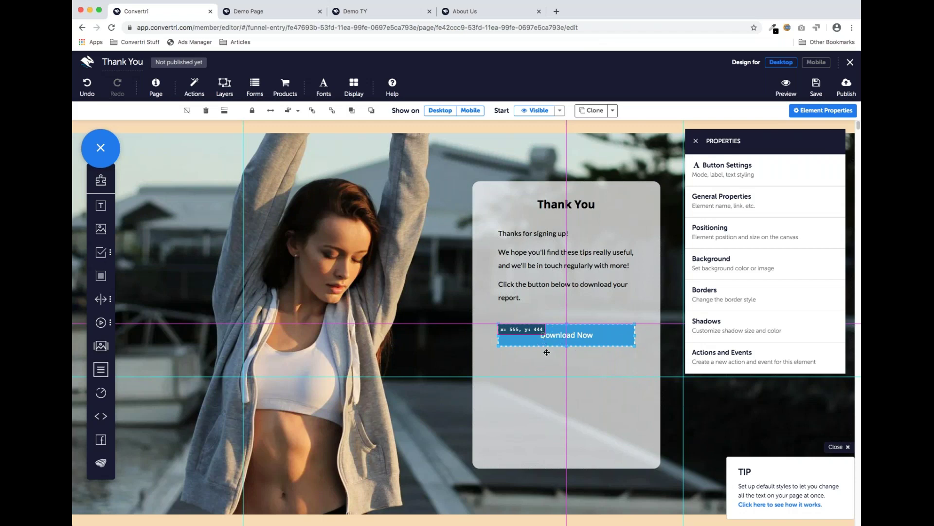
pyautogui.click(548, 351)
pyautogui.click(566, 341)
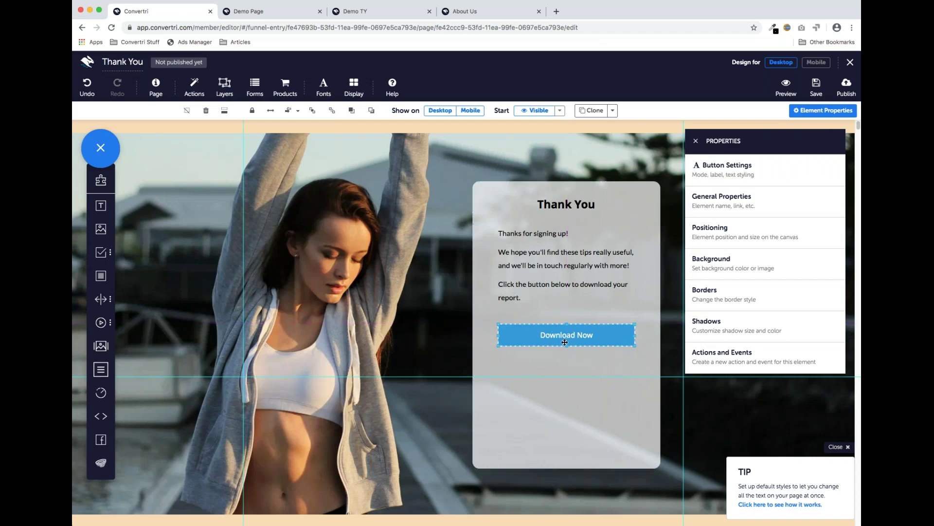
# Step: Set the Download Now button's background fill to the dark red rgb(153,22,22) and nudge the button slightly upward
pyautogui.click(730, 256)
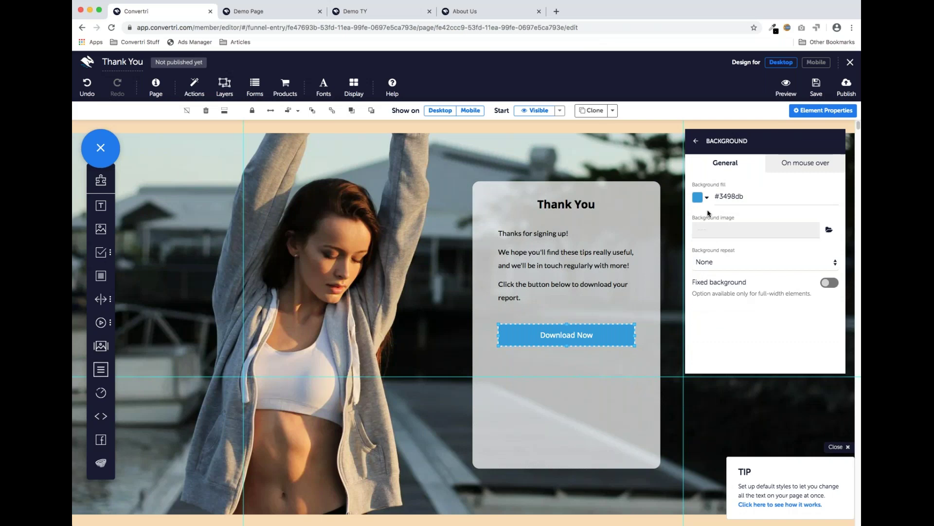
pyautogui.click(699, 198)
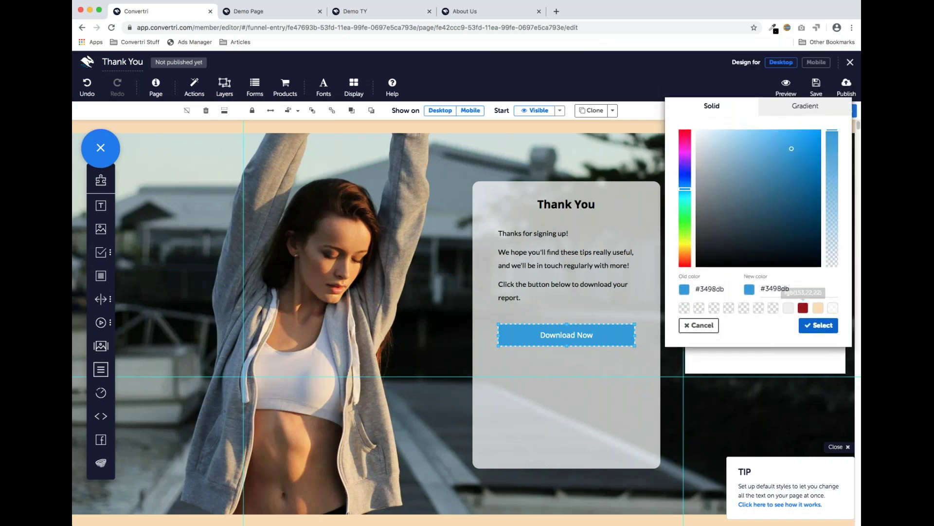
pyautogui.click(803, 309)
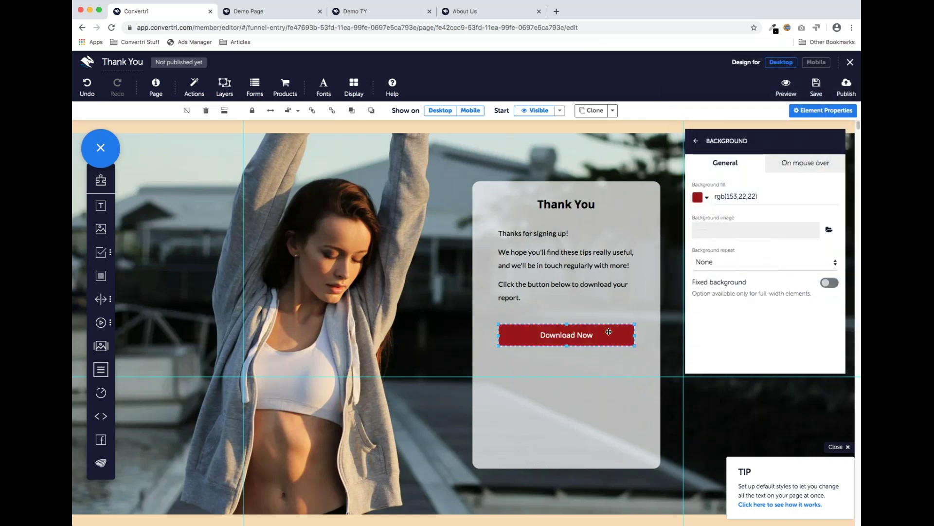
pyautogui.moveTo(603, 331); pyautogui.dragTo(602, 332)
# Step: Shorten the translucent panel so it ends just below the button, and move it with its contents further down the image
pyautogui.click(584, 375)
pyautogui.moveTo(565, 467); pyautogui.dragTo(562, 365)
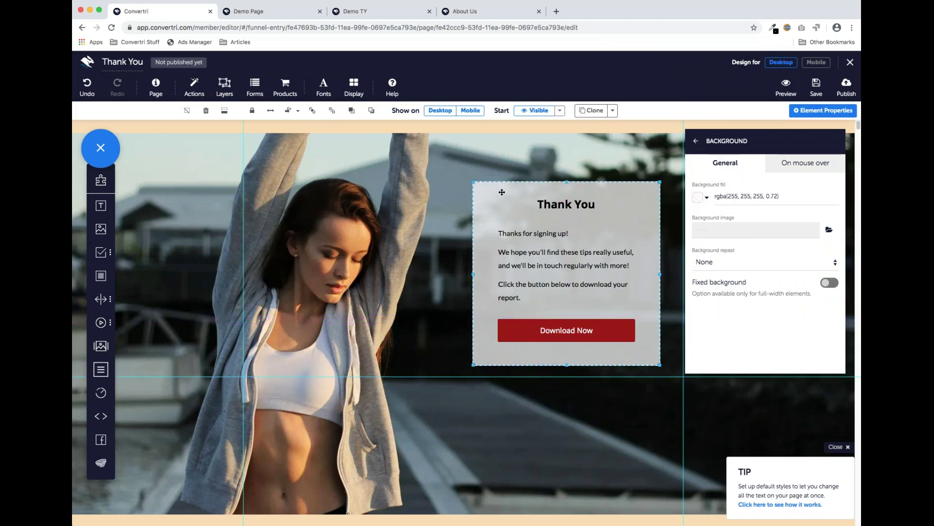
pyautogui.moveTo(489, 193); pyautogui.dragTo(492, 243)
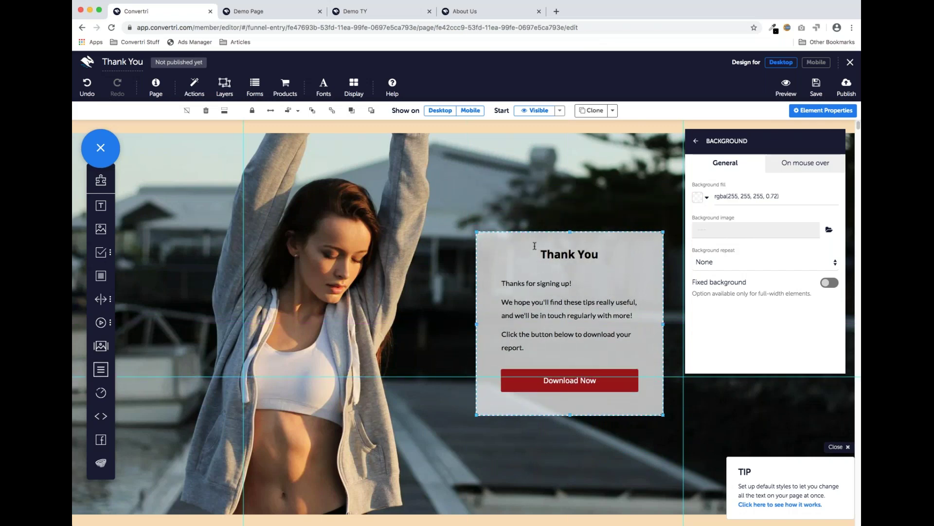
# Step: Center-align the panel's contents horizontally in container mode
pyautogui.click(297, 111)
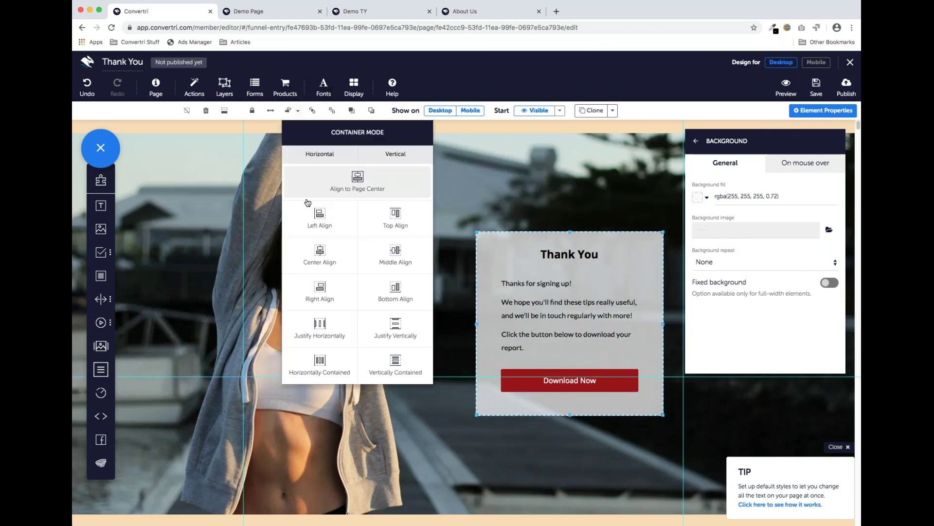
pyautogui.click(319, 253)
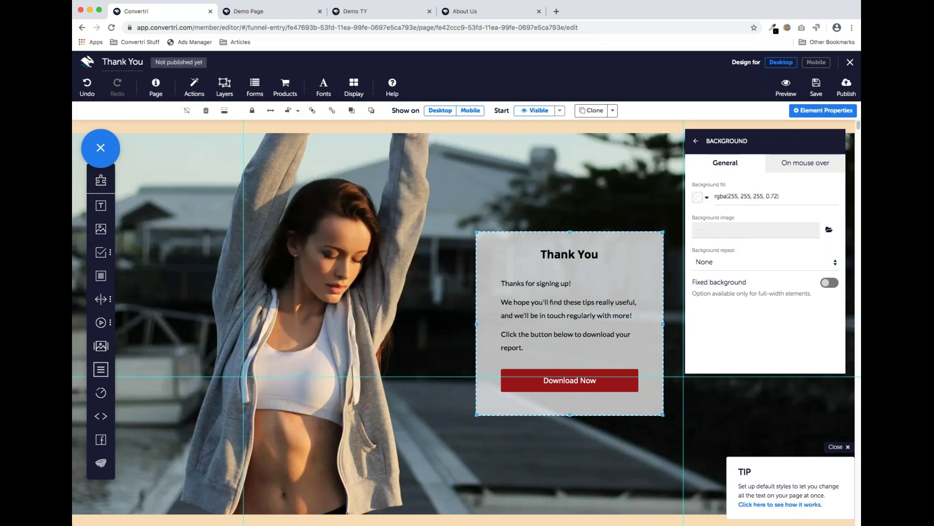
pyautogui.click(563, 424)
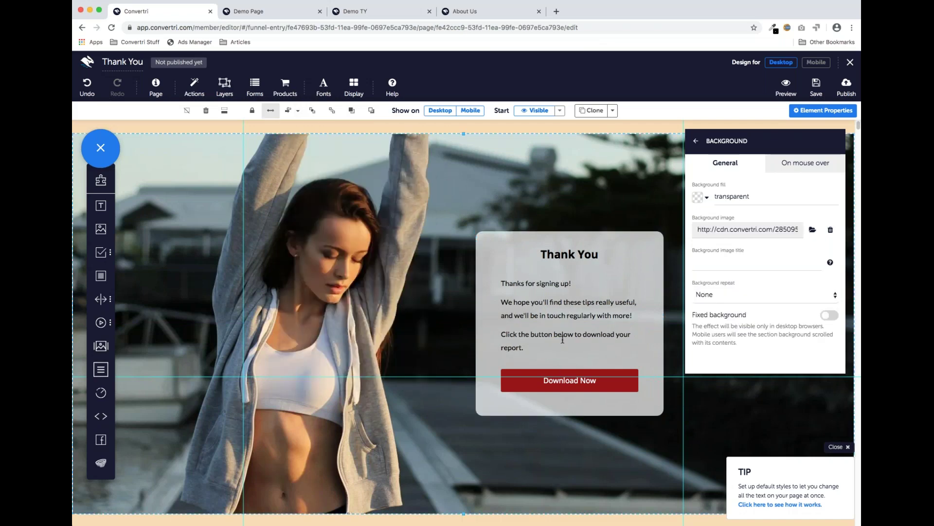
# Step: Set the Download Now button's mode to Download in its button settings
pyautogui.click(535, 372)
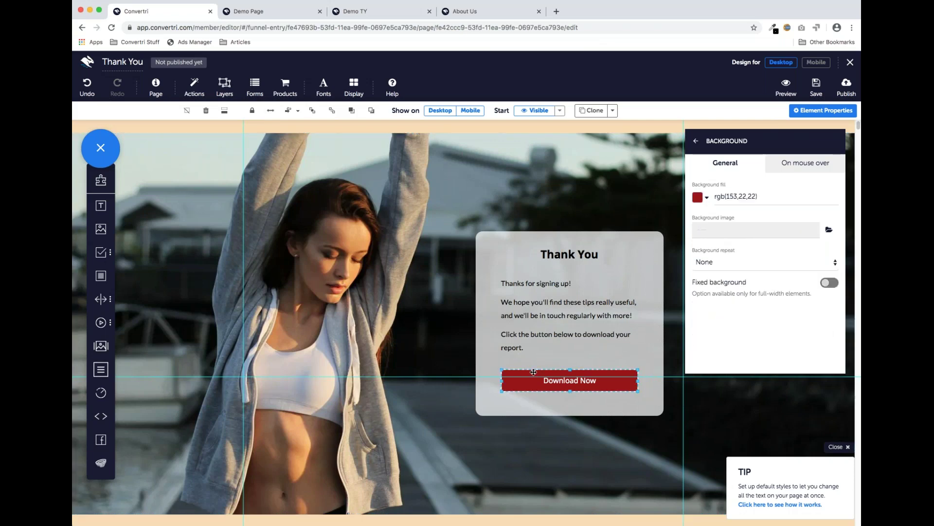
pyautogui.click(698, 141)
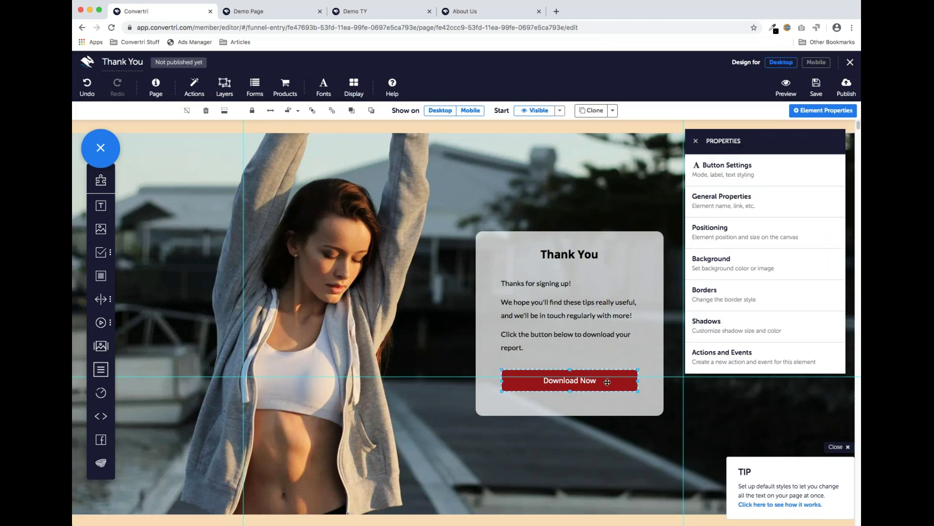
pyautogui.click(755, 170)
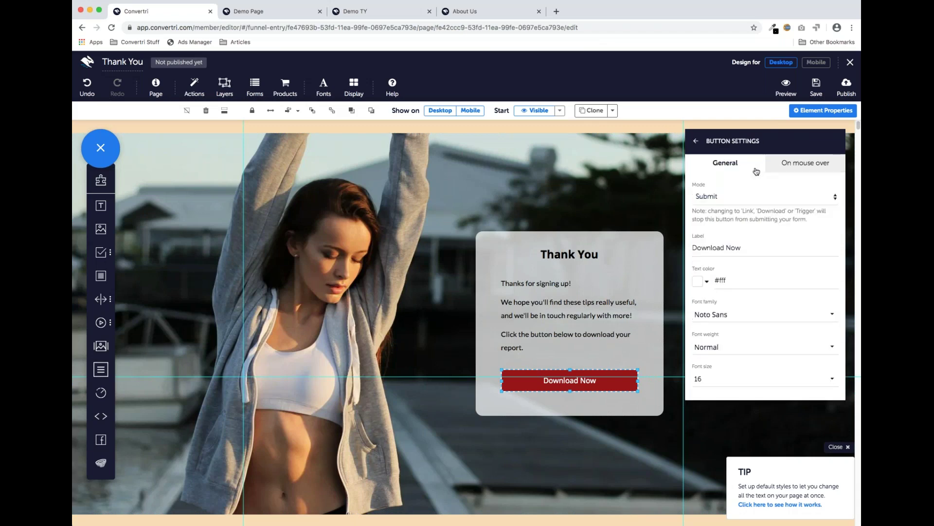
pyautogui.click(740, 198)
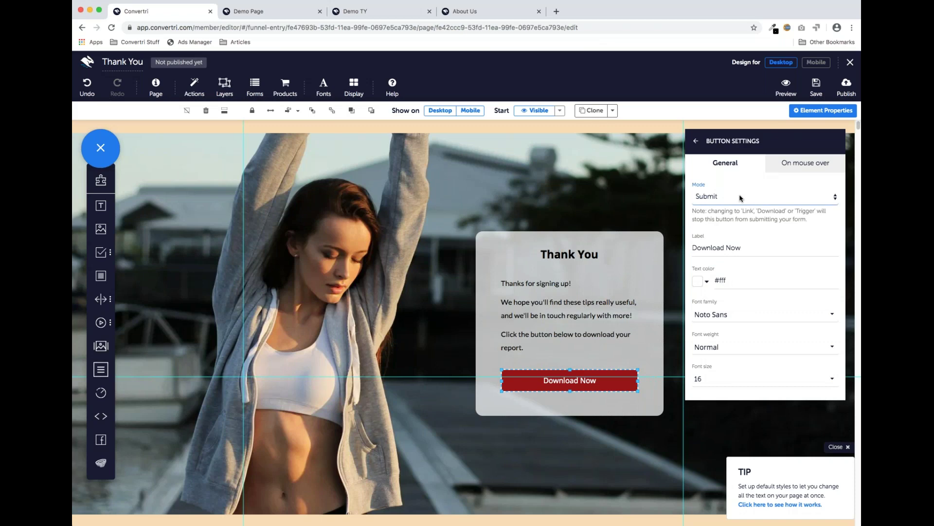
pyautogui.click(736, 227)
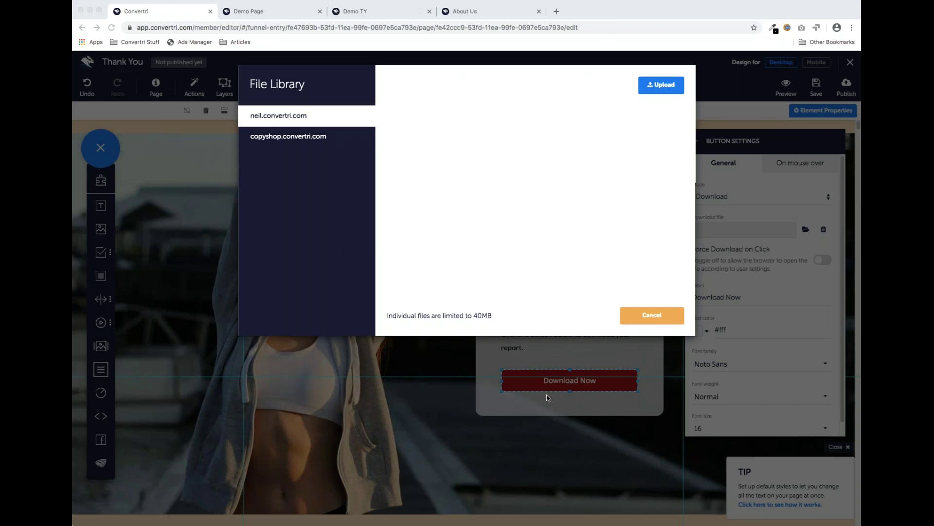
# Step: Upload "7 top tips.pdf" to the file library, assign it as the button's download file and close the button's settings
pyautogui.moveTo(510, 206); pyautogui.dragTo(480, 158)
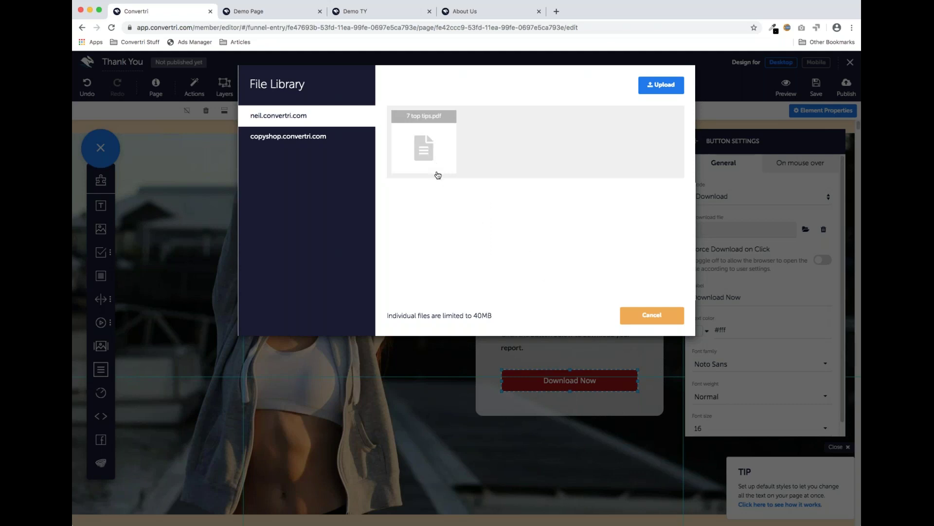
pyautogui.click(440, 141)
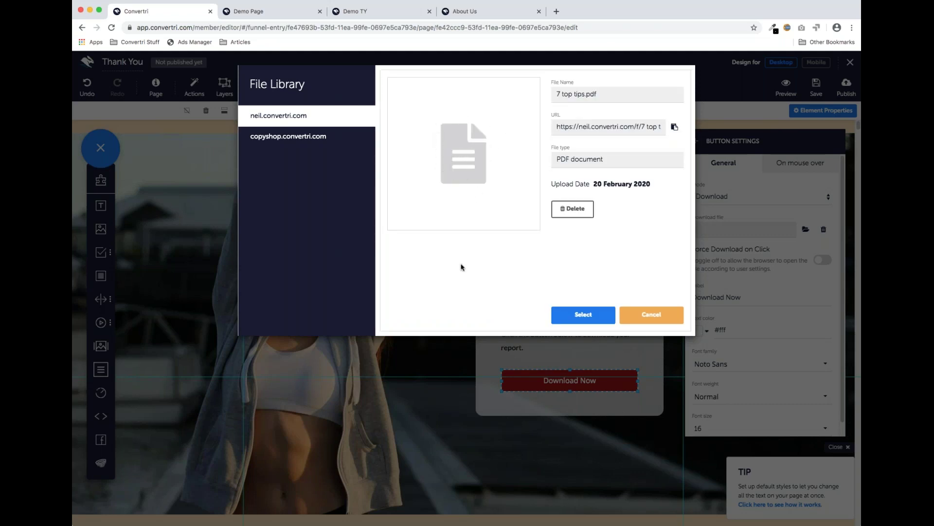
pyautogui.click(584, 317)
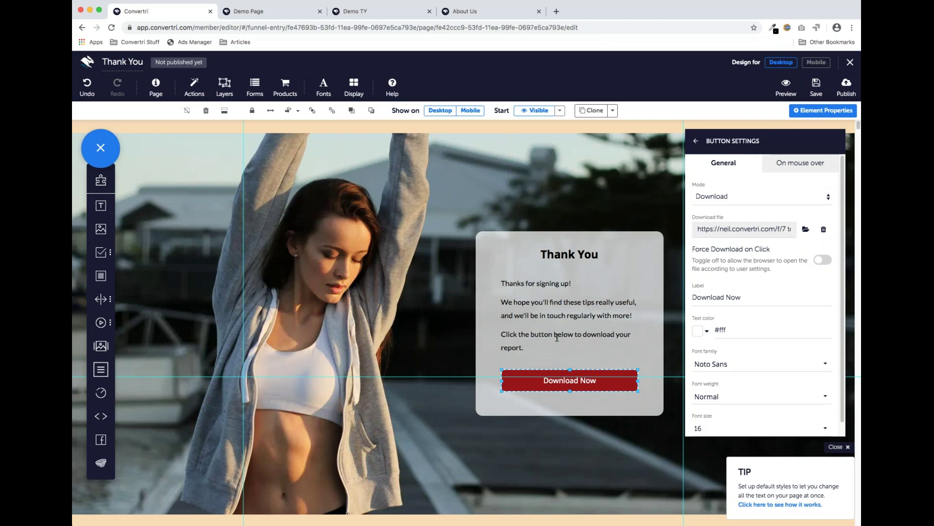
pyautogui.click(697, 144)
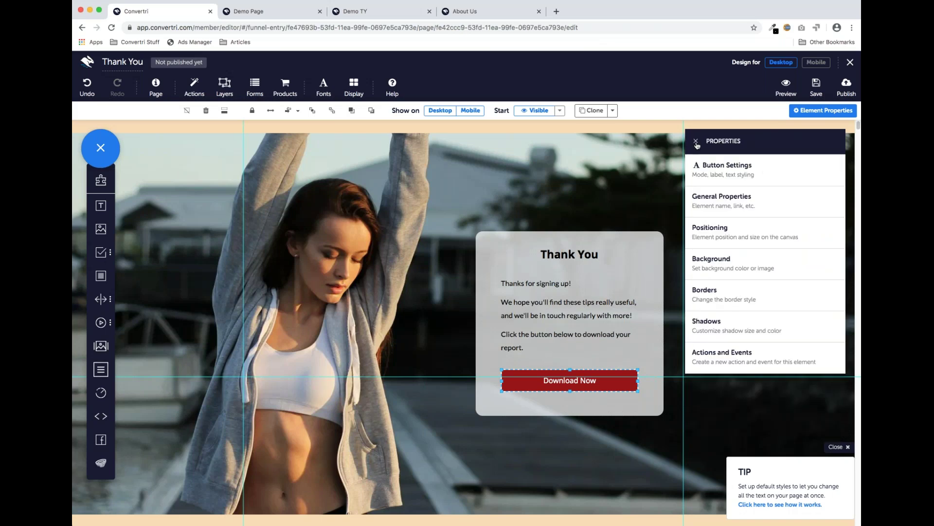
pyautogui.click(583, 216)
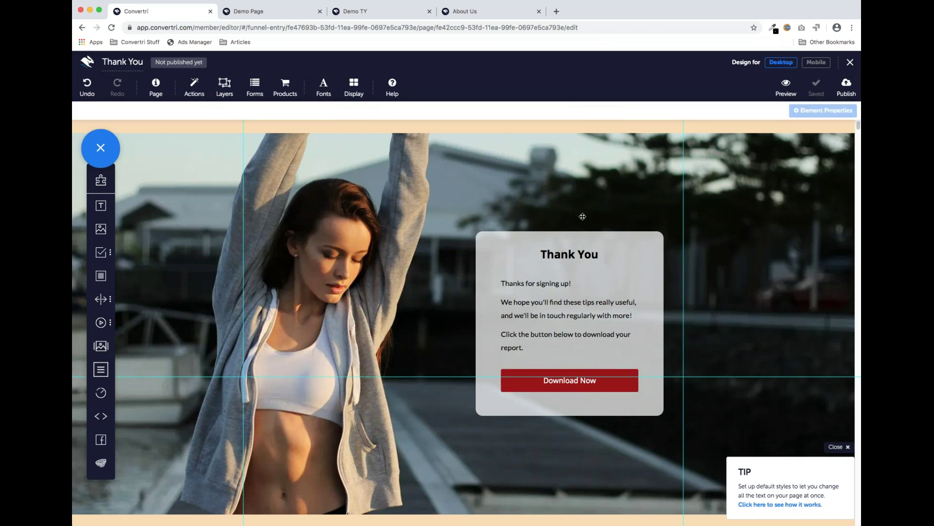
# Step: Publish the Thank You page at the path demo/thankyou
pyautogui.click(846, 88)
pyautogui.write('demo/thank')
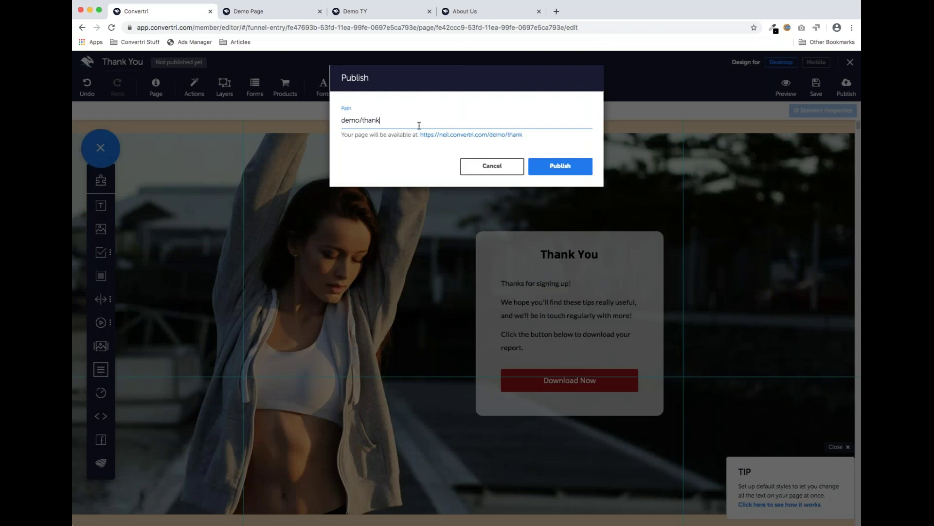
pyautogui.write('you')
pyautogui.click(553, 167)
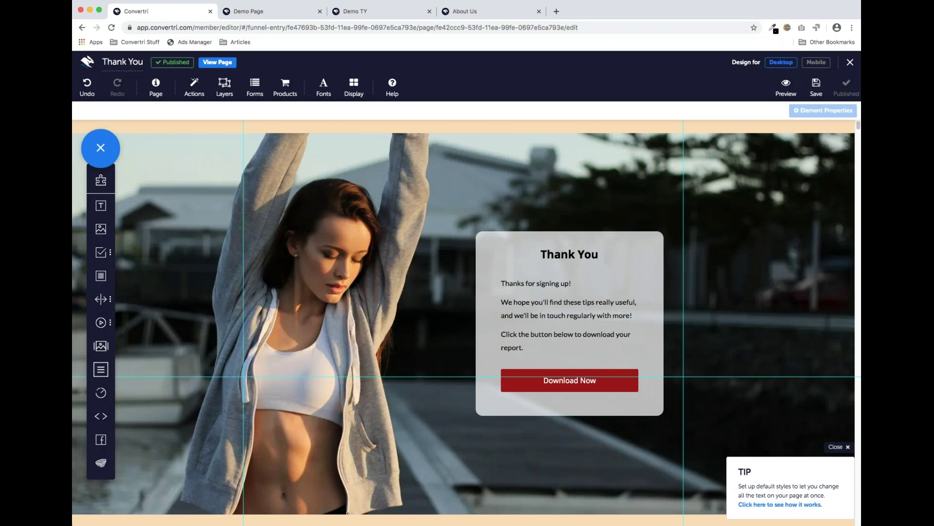
# Step: View the published Thank You page, checking its layout and address, and return to the editor
pyautogui.click(218, 63)
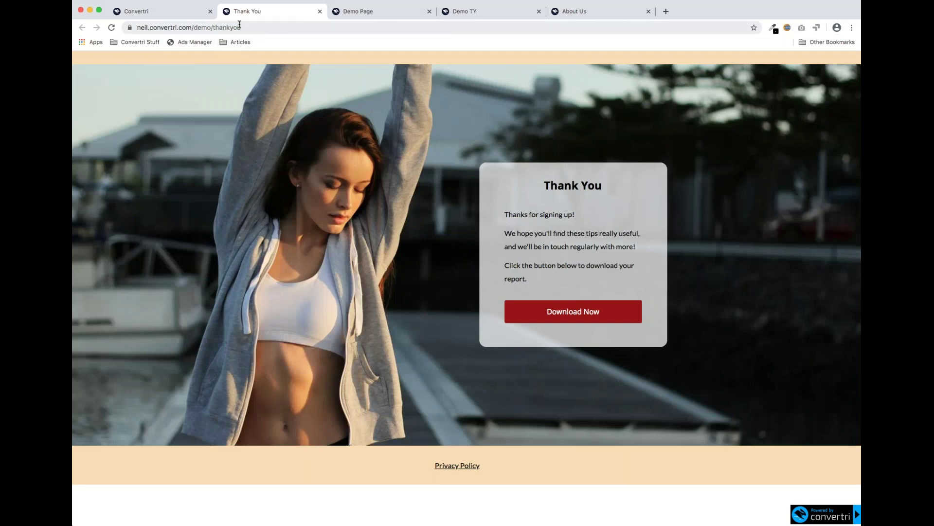
pyautogui.click(320, 12)
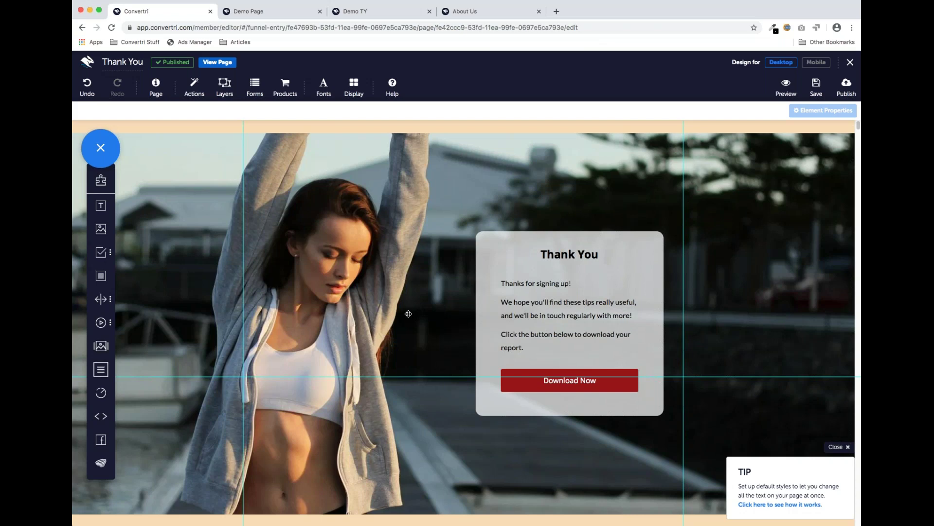
# Step: Set the guideline width to 1280 and undo the accidental deletion of the background photo
pyautogui.click(439, 261)
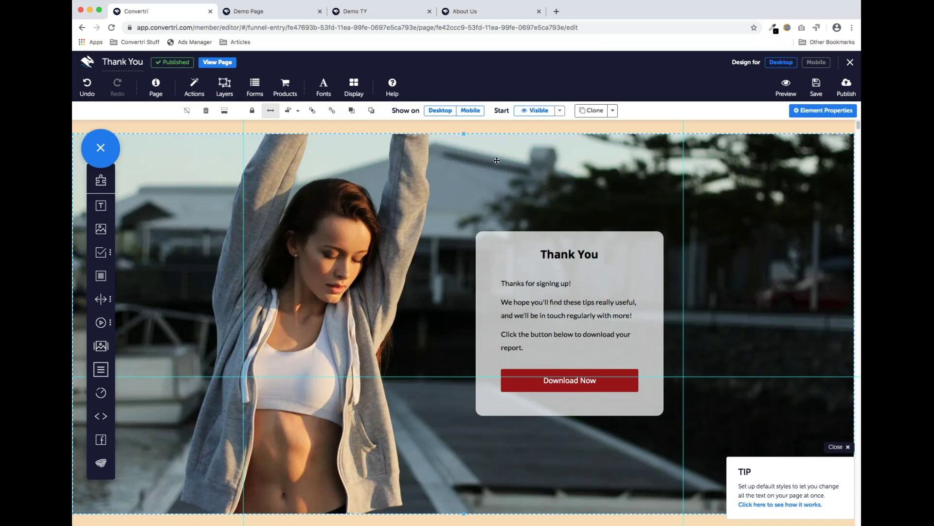
pyautogui.click(356, 83)
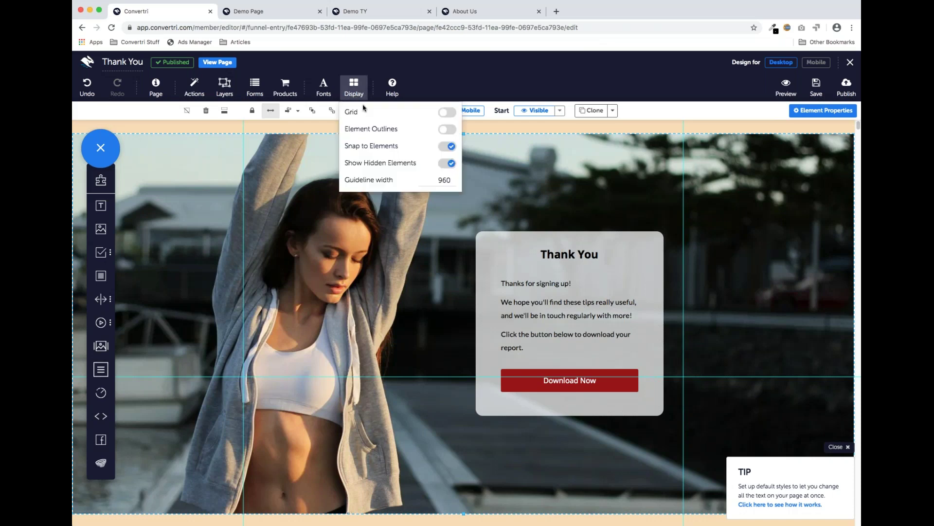
pyautogui.click(444, 180)
pyautogui.doubleClick(445, 180)
pyautogui.write('1280')
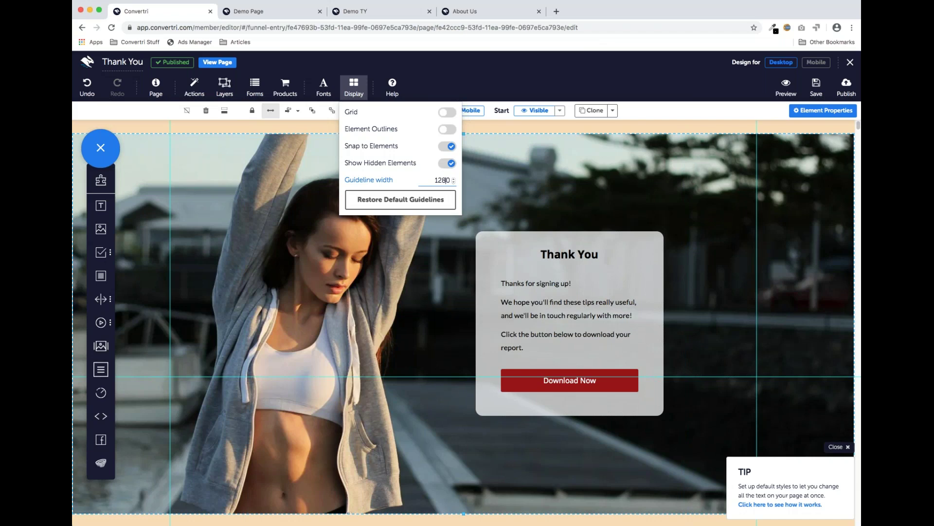
pyautogui.click(444, 193)
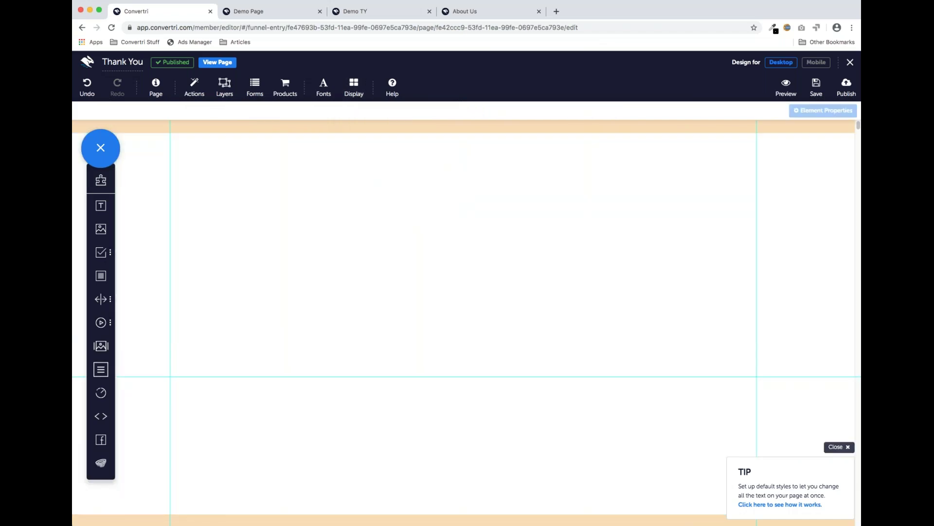
pyautogui.click(88, 84)
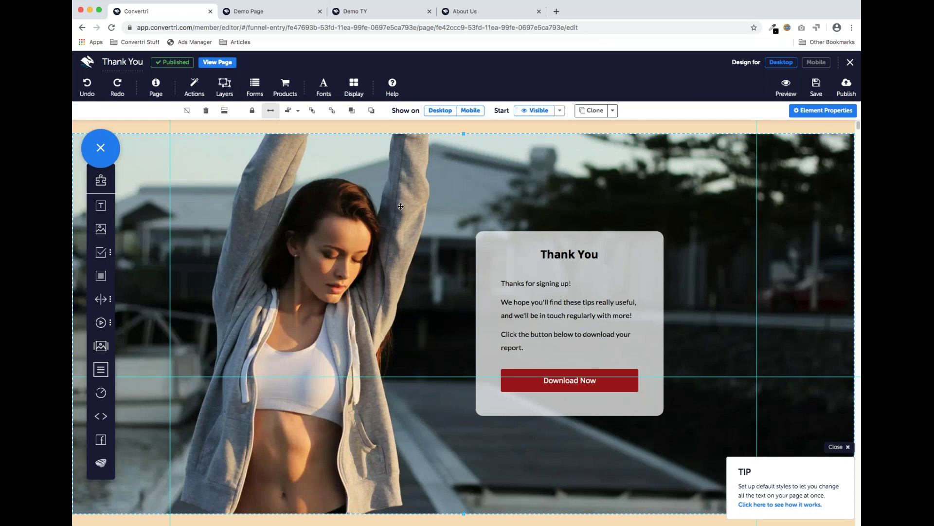
# Step: Set the guideline width back to 960 in the display options
pyautogui.click(356, 89)
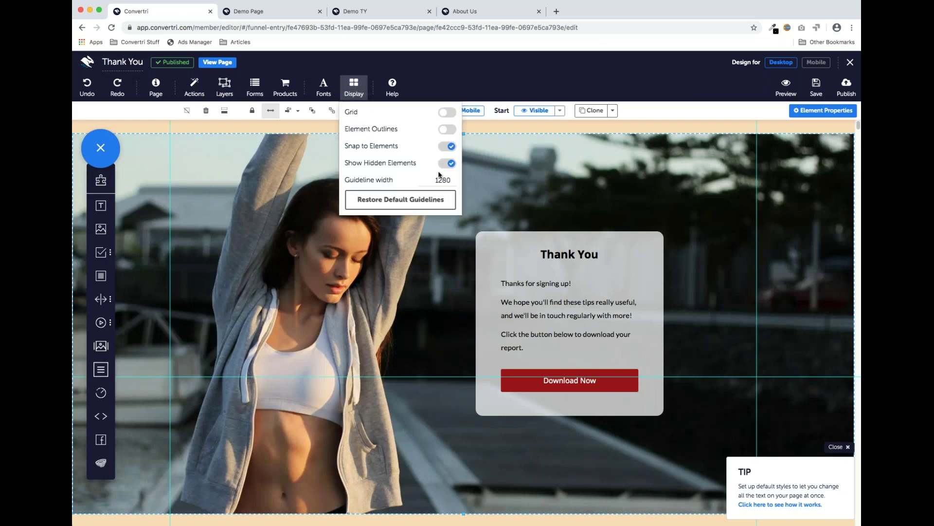
pyautogui.moveTo(445, 179); pyautogui.dragTo(431, 179)
pyautogui.write('960')
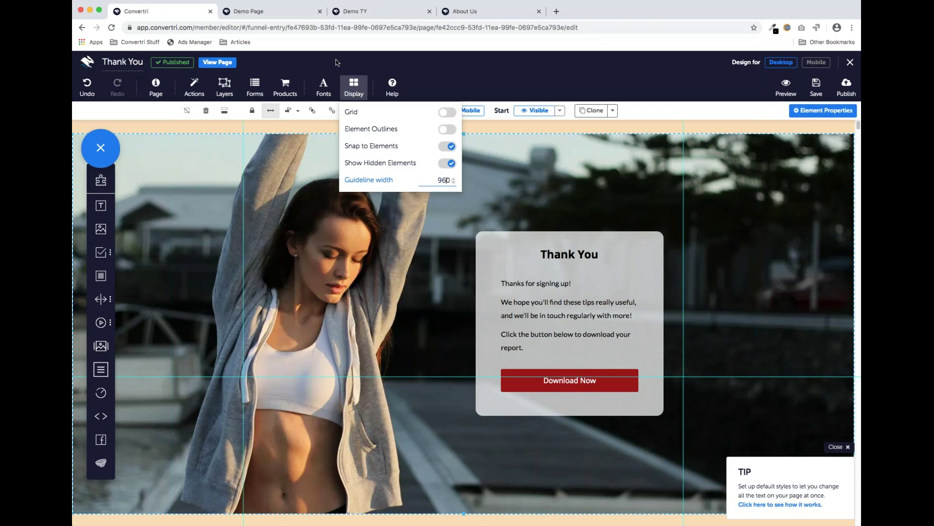
pyautogui.click(353, 87)
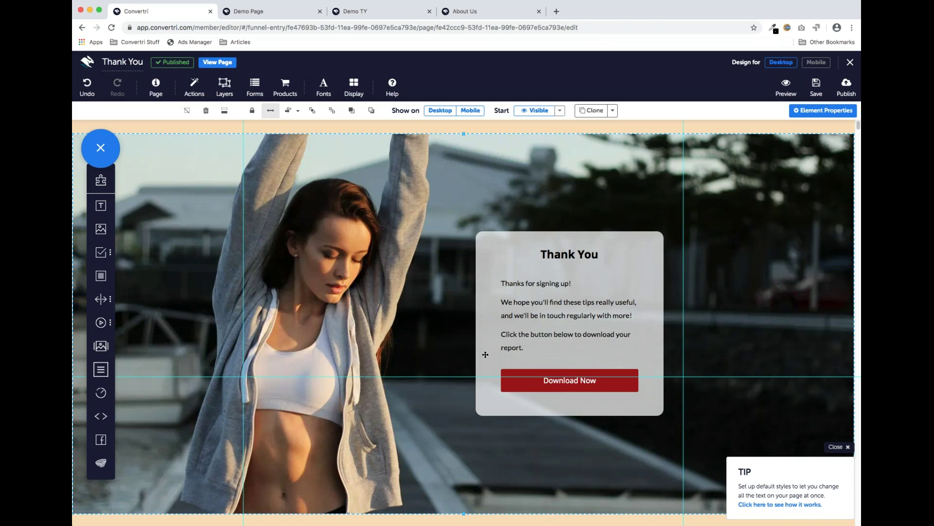
# Step: Move the Thank You panel with its text and Download Now button slightly higher over the background photo
pyautogui.click(506, 238)
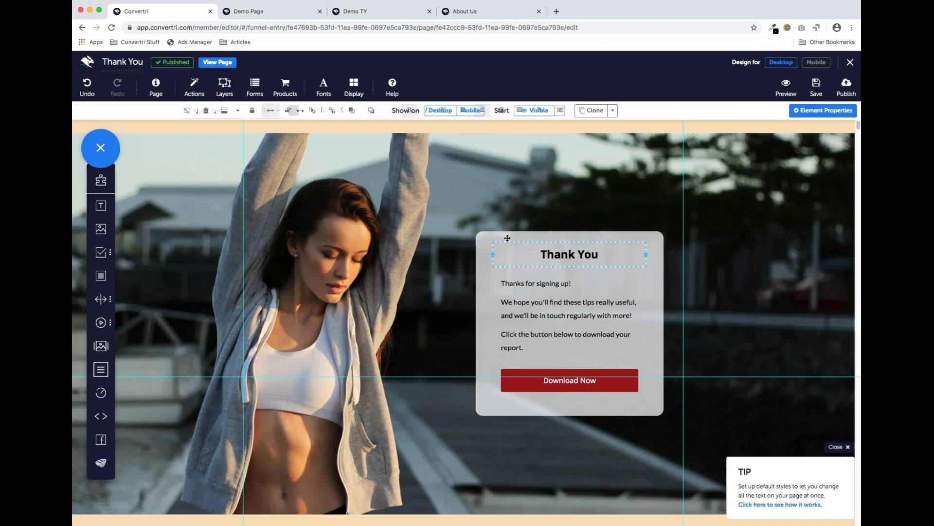
pyautogui.moveTo(505, 237); pyautogui.dragTo(507, 215)
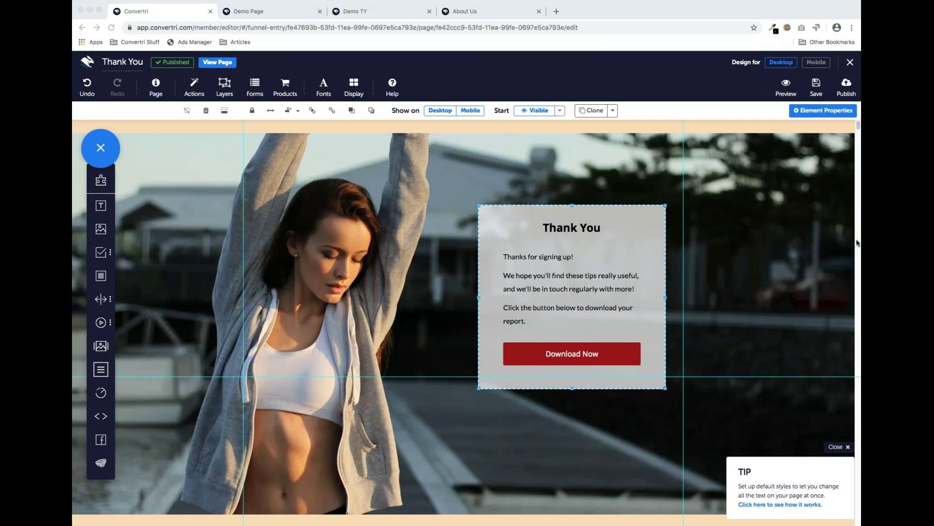
pyautogui.click(221, 152)
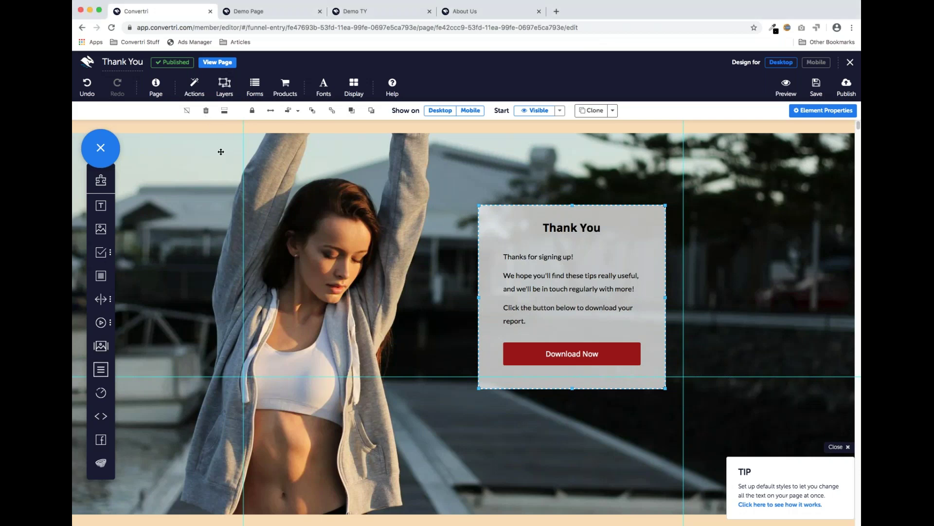
# Step: Examine the 'Powered by Convertri' badge options in the page settings and close the settings without changes
pyautogui.click(155, 88)
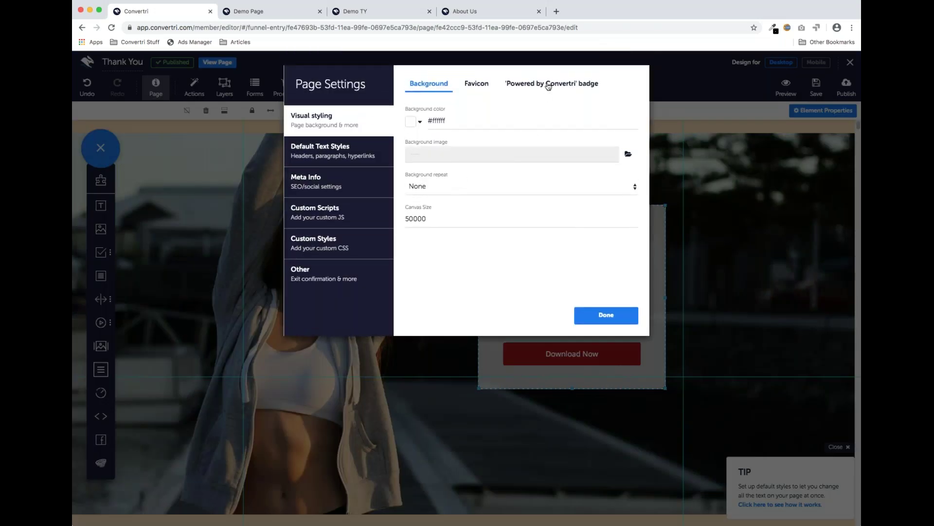
pyautogui.click(548, 86)
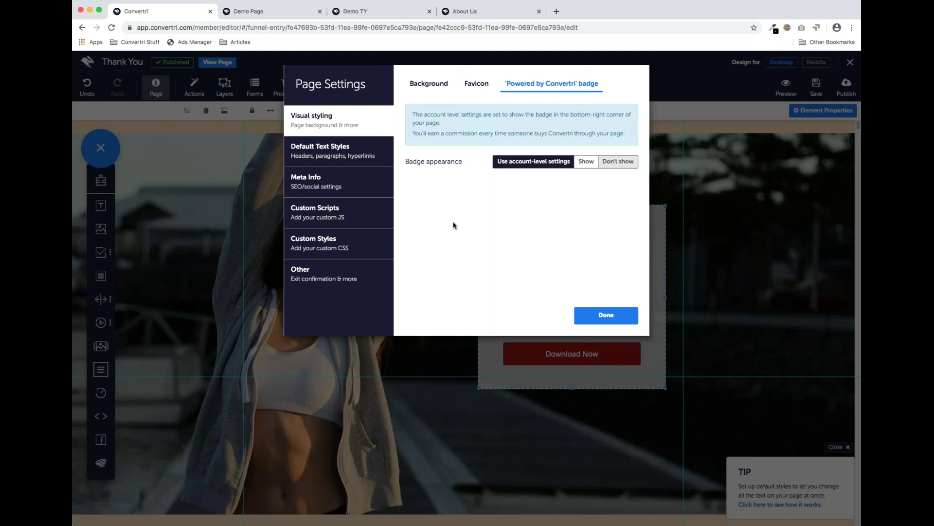
pyautogui.click(595, 315)
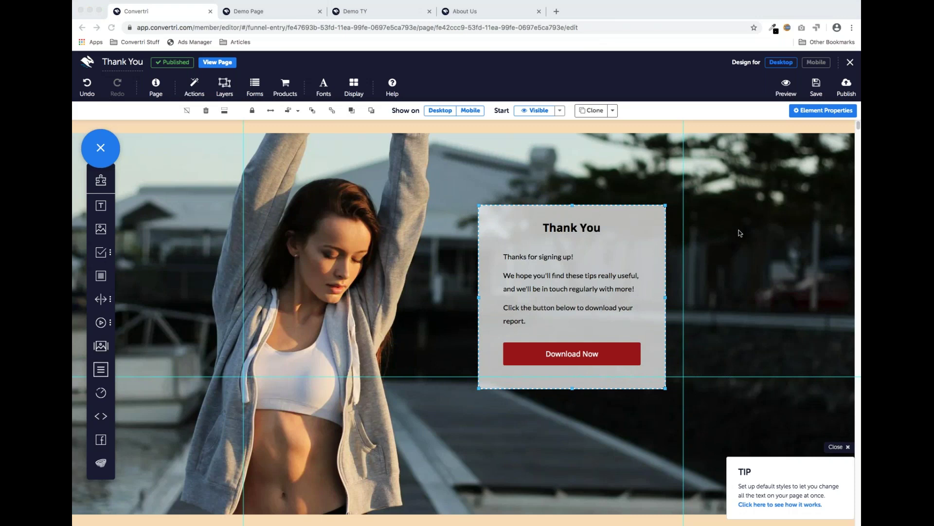
# Step: Review the Download Now button's settings, including its mode options and the file library used for its download file
pyautogui.click(436, 352)
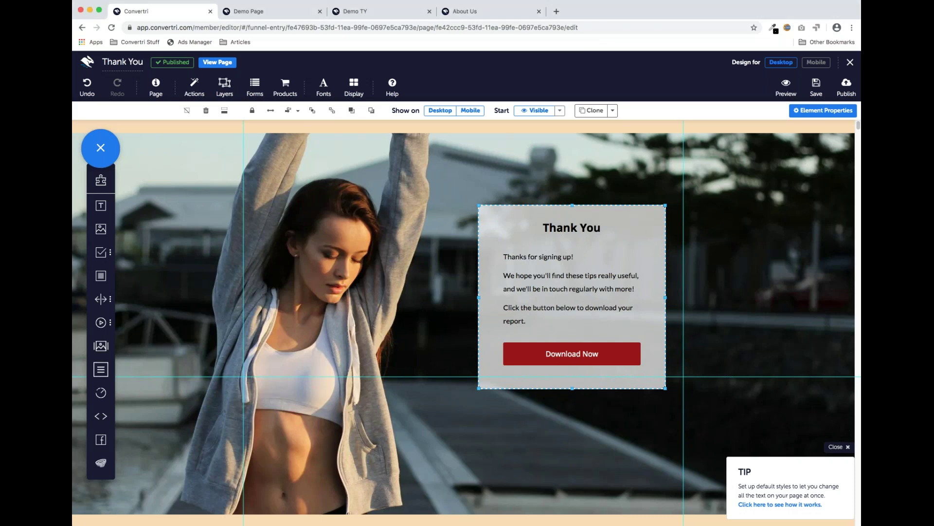
pyautogui.click(527, 353)
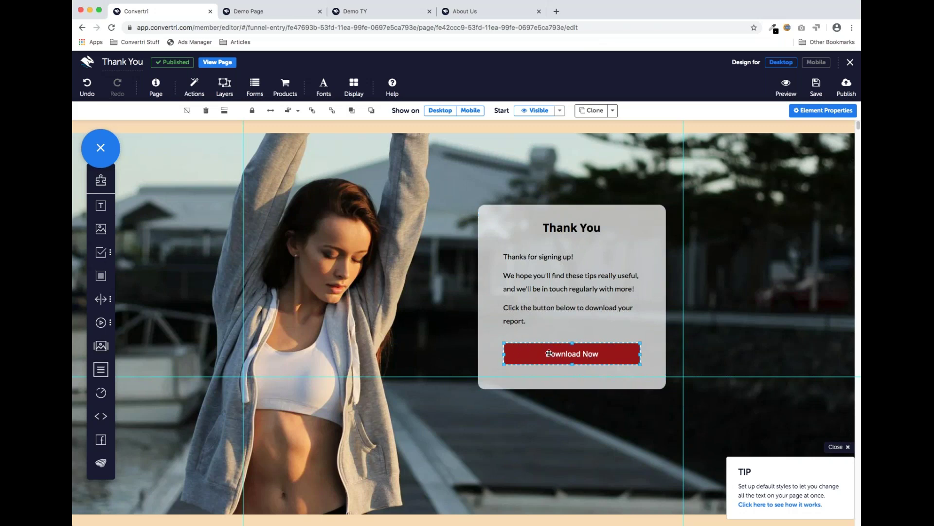
pyautogui.click(801, 115)
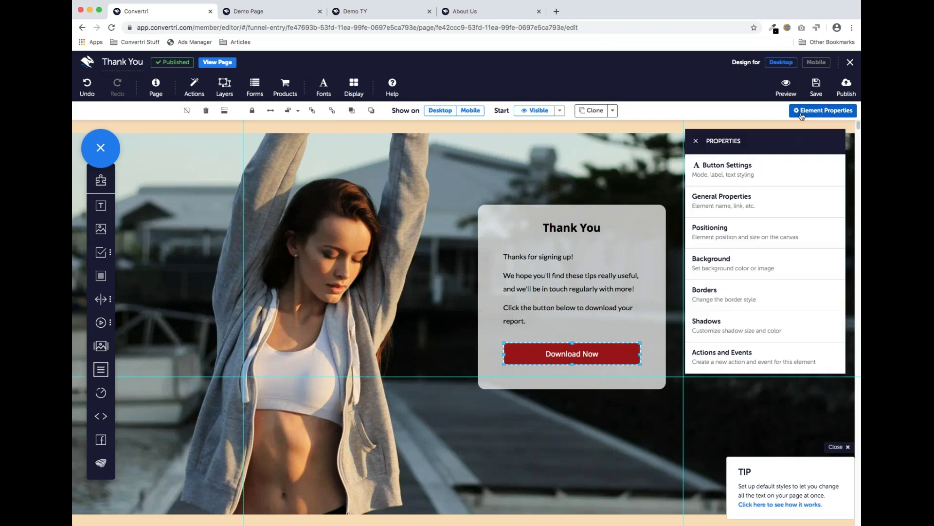
pyautogui.click(755, 171)
pyautogui.click(739, 201)
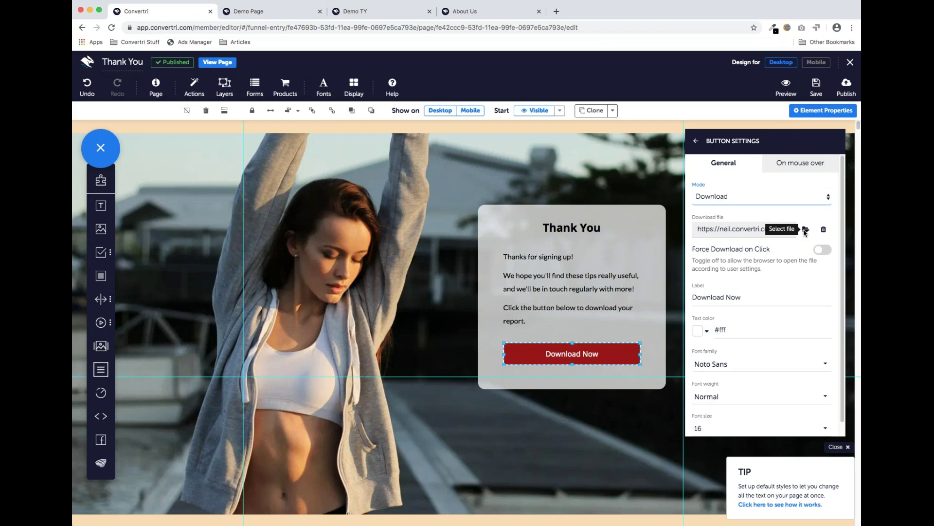
pyautogui.click(804, 231)
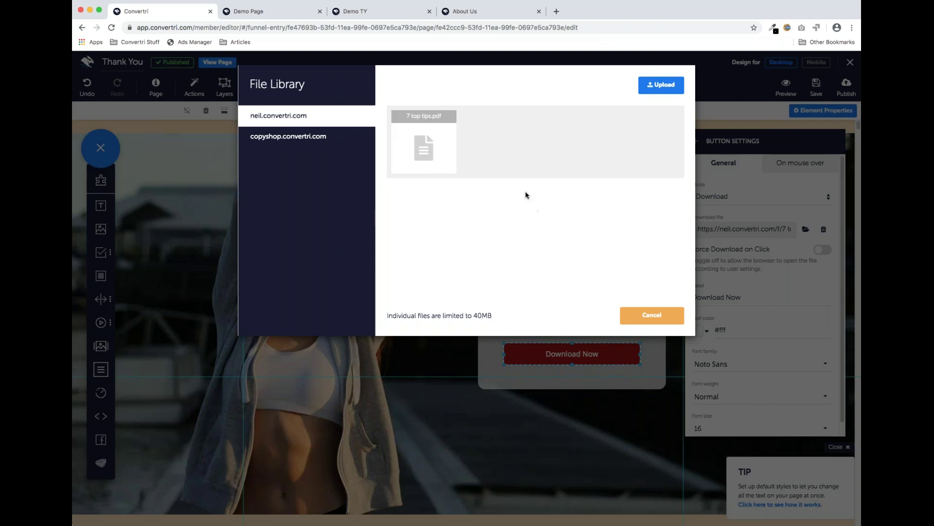
pyautogui.click(675, 319)
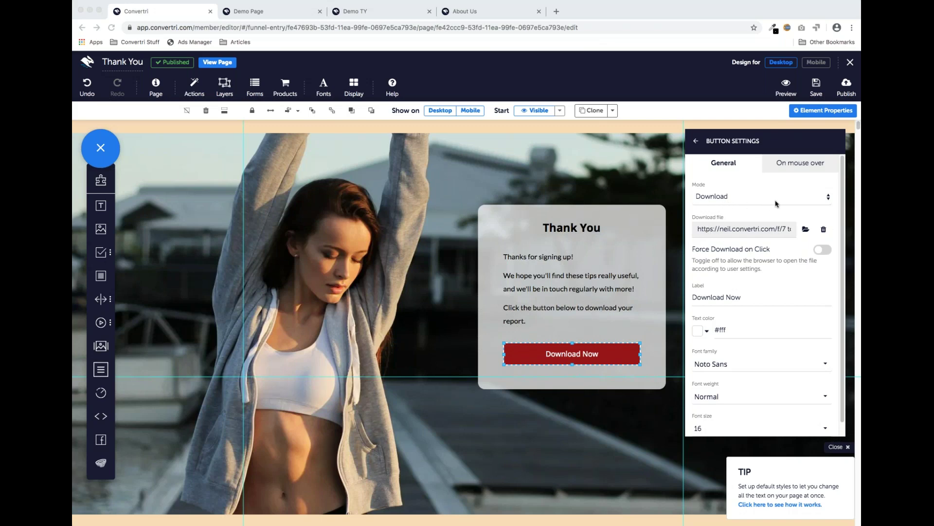
pyautogui.click(818, 202)
pyautogui.click(701, 144)
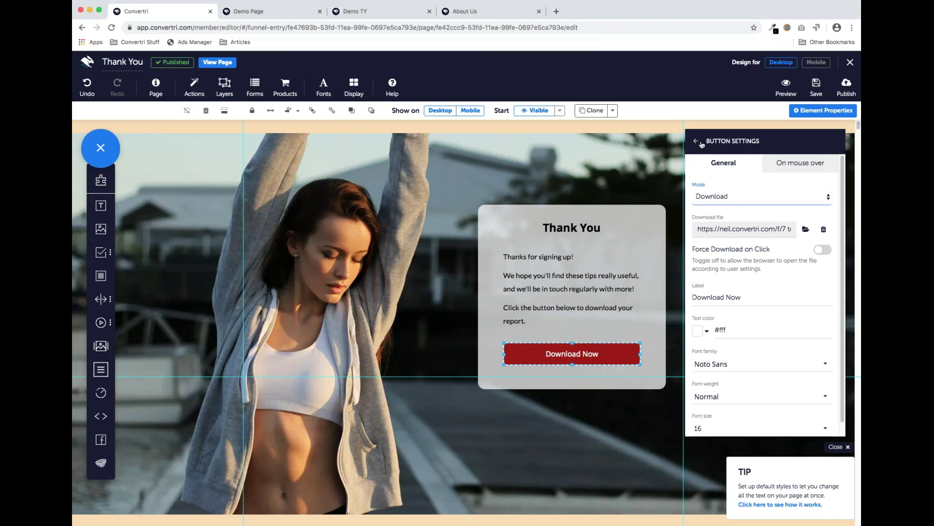
# Step: Check the Thank You page's mobile design and its published version, including the page address
pyautogui.click(816, 67)
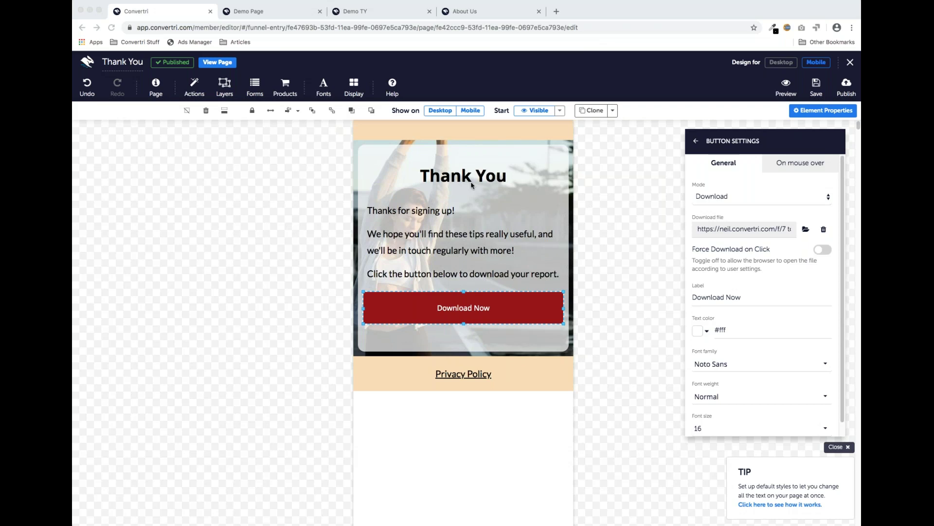
pyautogui.click(217, 63)
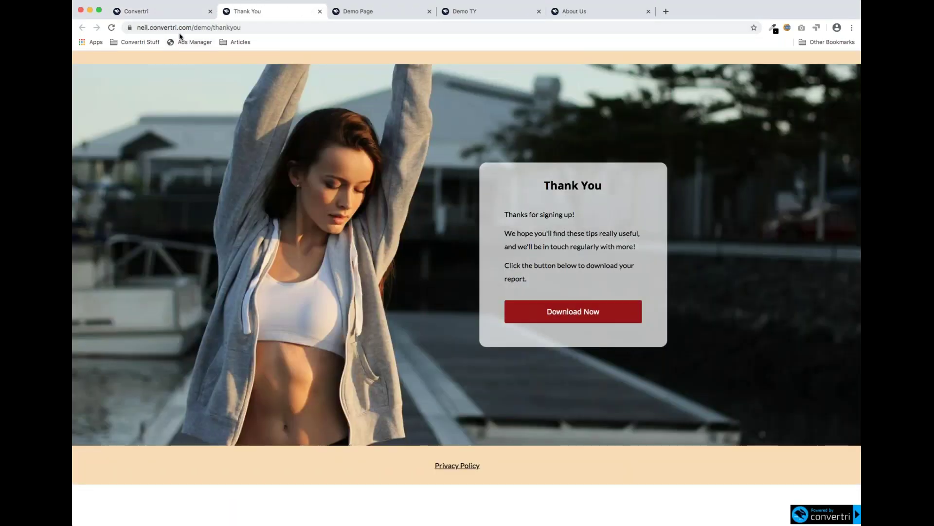
pyautogui.click(196, 26)
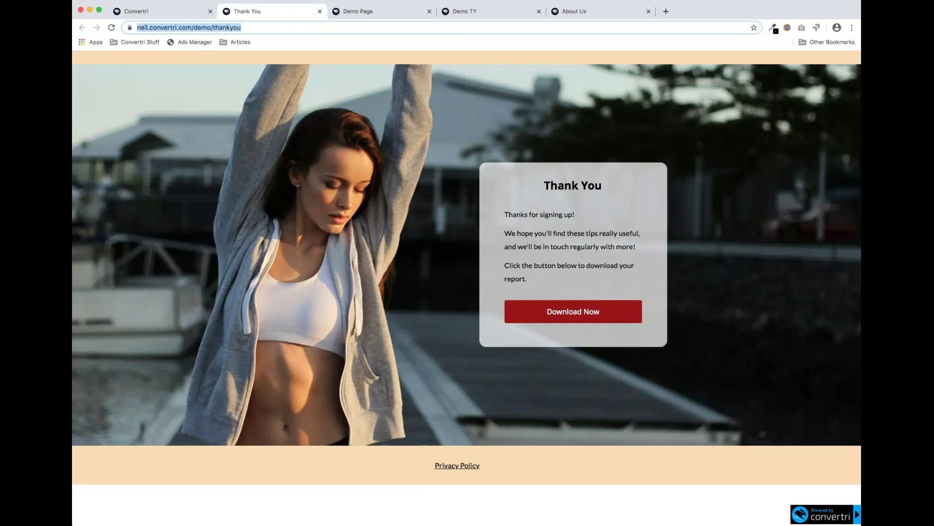
pyautogui.press('super+Tab')
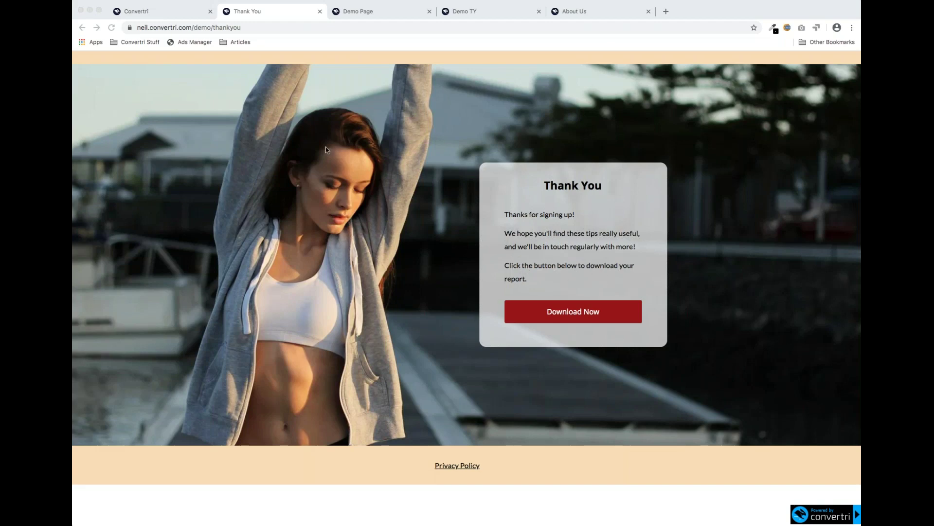
pyautogui.click(313, 25)
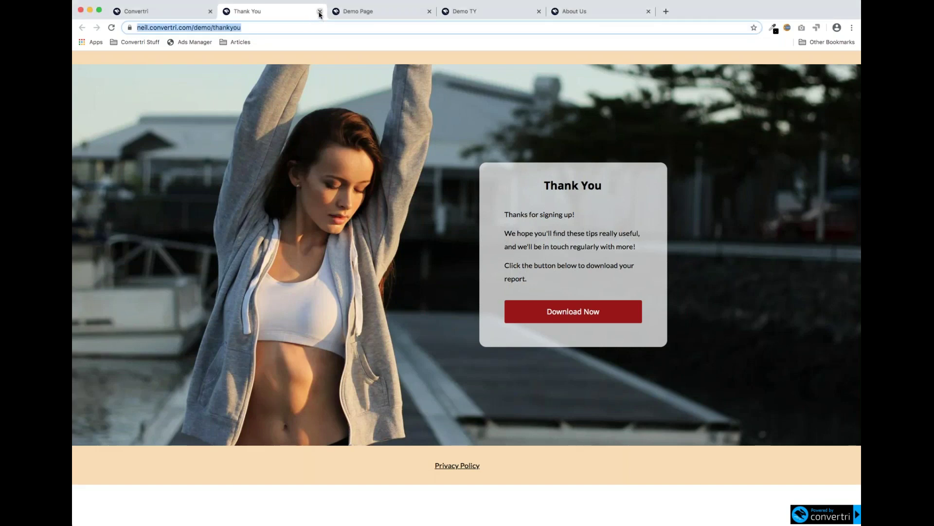
pyautogui.click(320, 13)
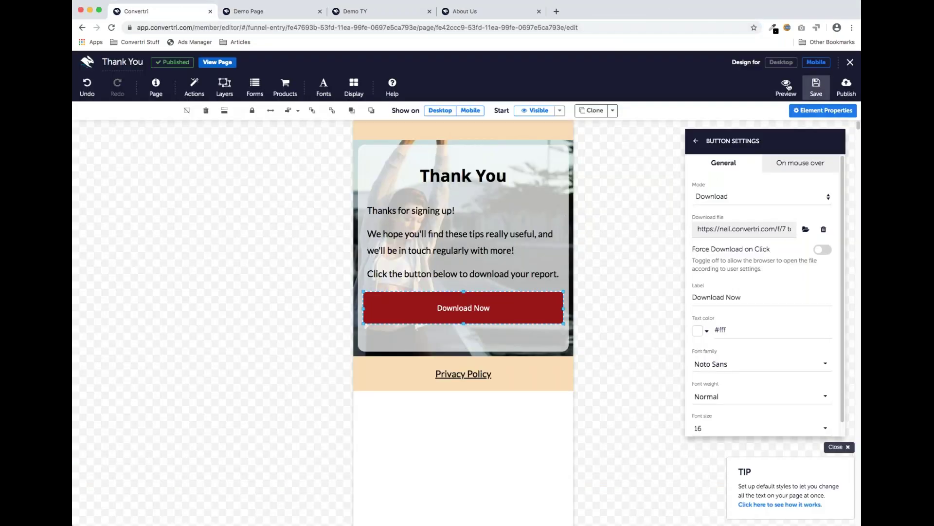
# Step: Return to the desktop design, save the Thank You page and close its editor
pyautogui.click(781, 62)
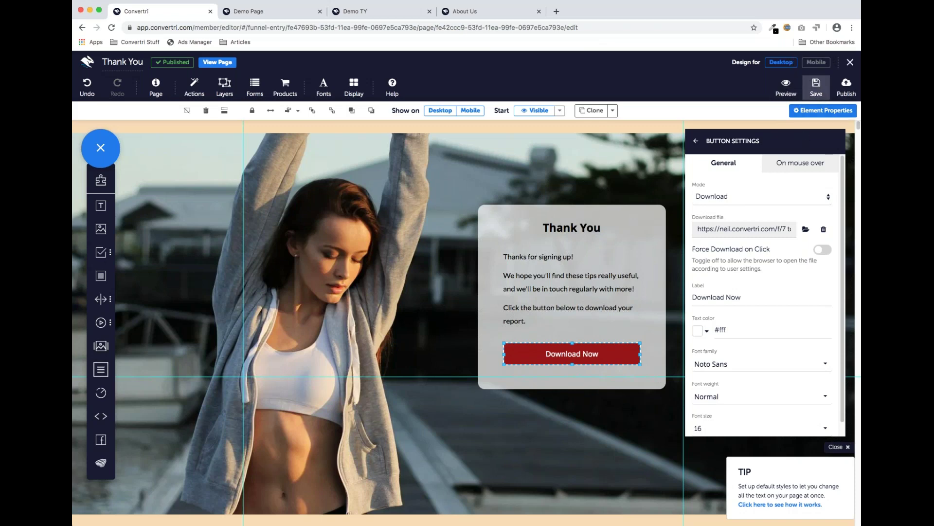
pyautogui.click(817, 90)
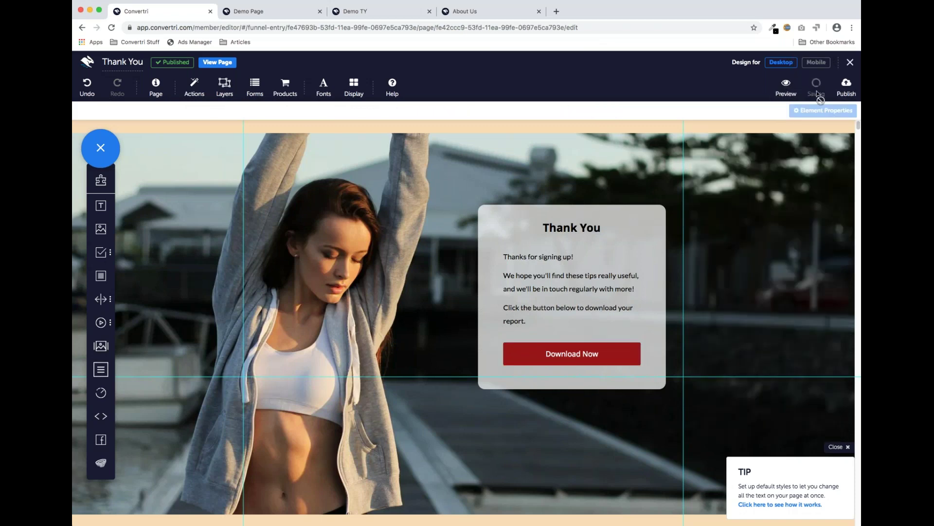
pyautogui.click(850, 62)
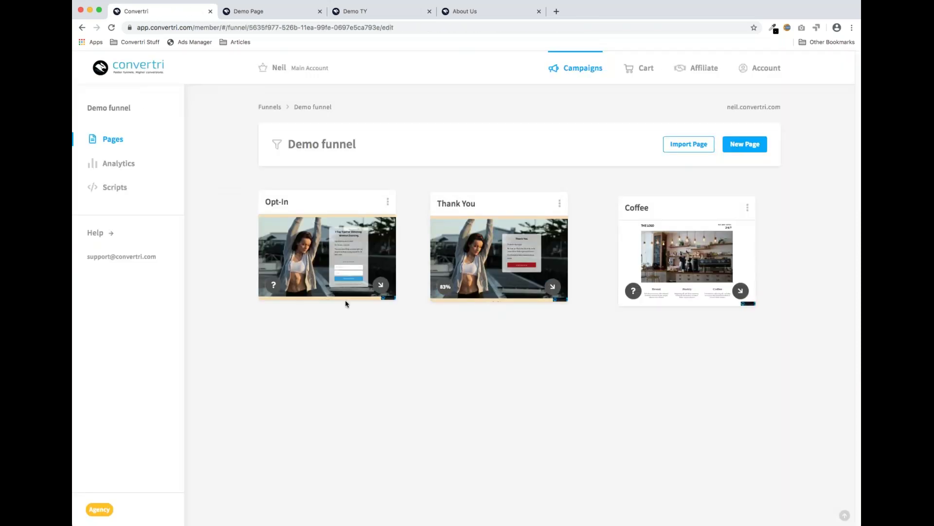
# Step: Link the Opt-In page to the Thank You page in the Demo funnel and open the Opt-In page for editing
pyautogui.moveTo(381, 286); pyautogui.dragTo(470, 246)
pyautogui.moveTo(320, 275)
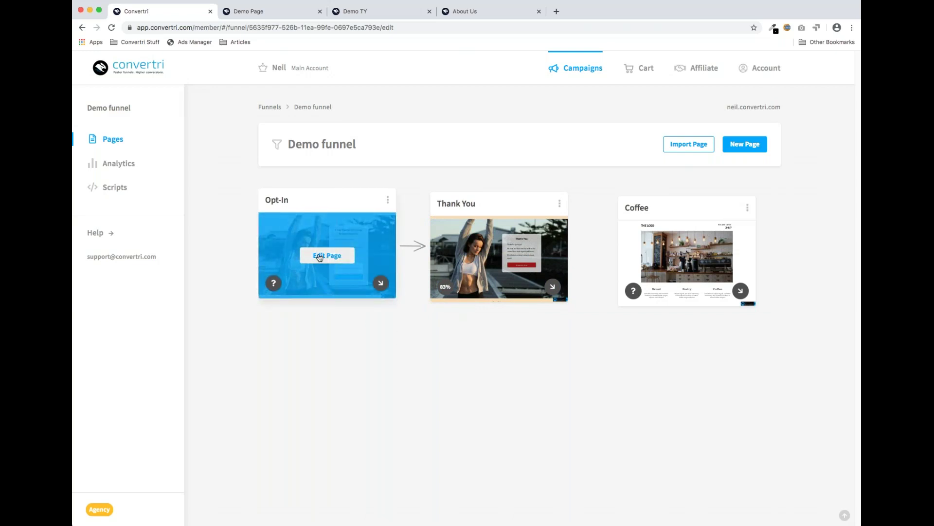
pyautogui.moveTo(489, 279)
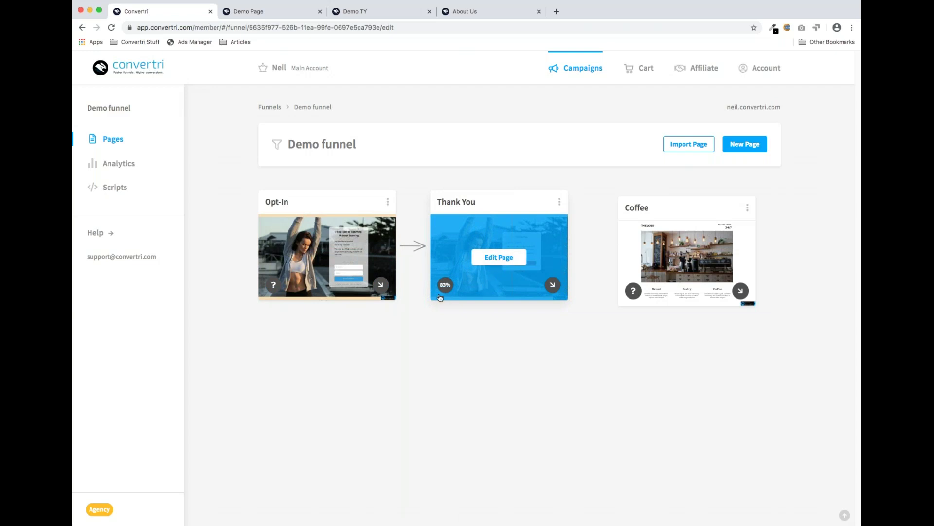
pyautogui.click(328, 259)
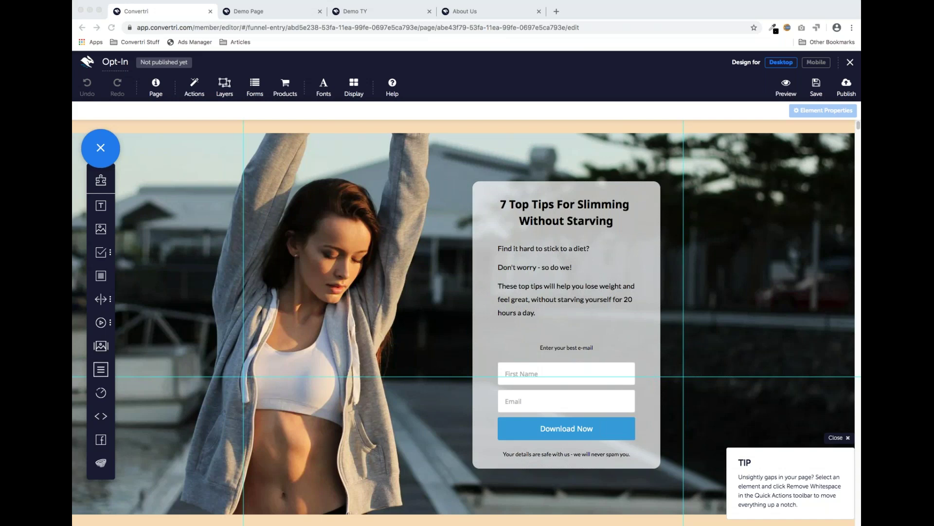
# Step: Select the body text block under the slimming headline and review its options for cloning to a layer or another page
pyautogui.click(529, 261)
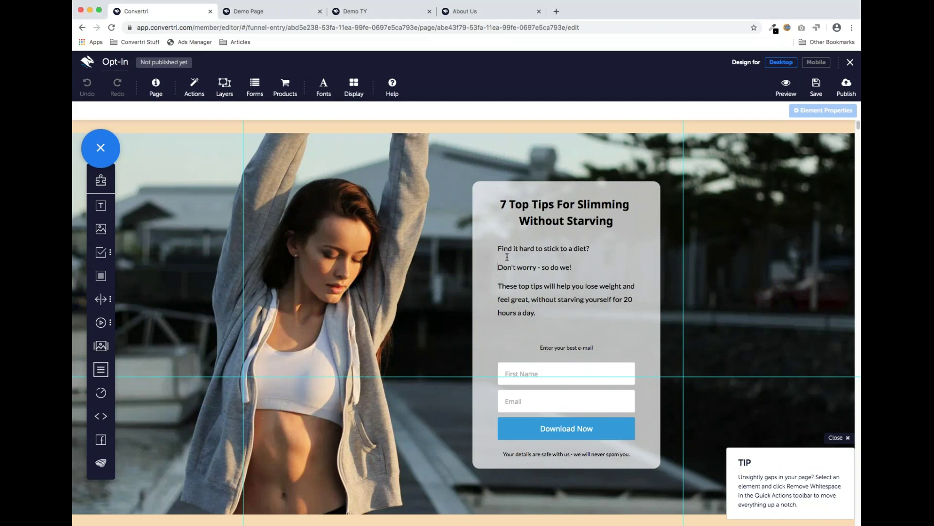
pyautogui.click(506, 249)
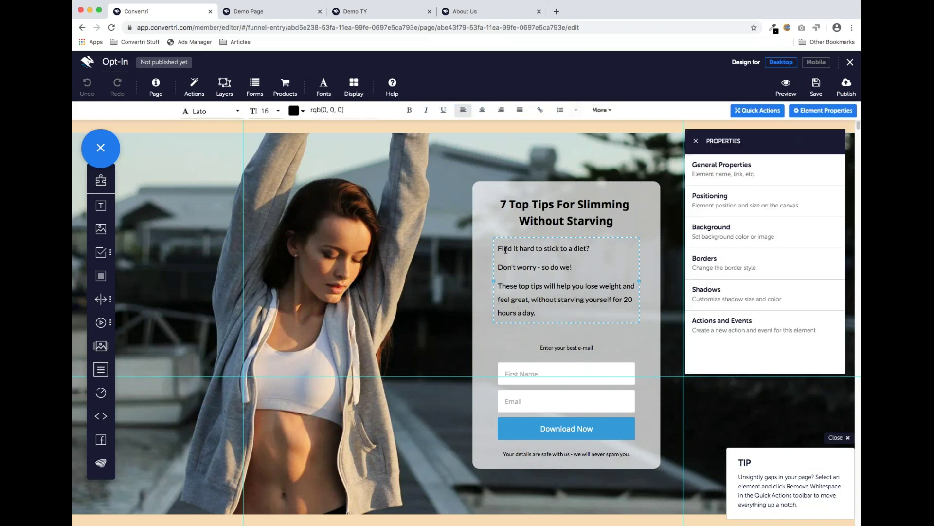
pyautogui.moveTo(512, 257); pyautogui.dragTo(530, 317)
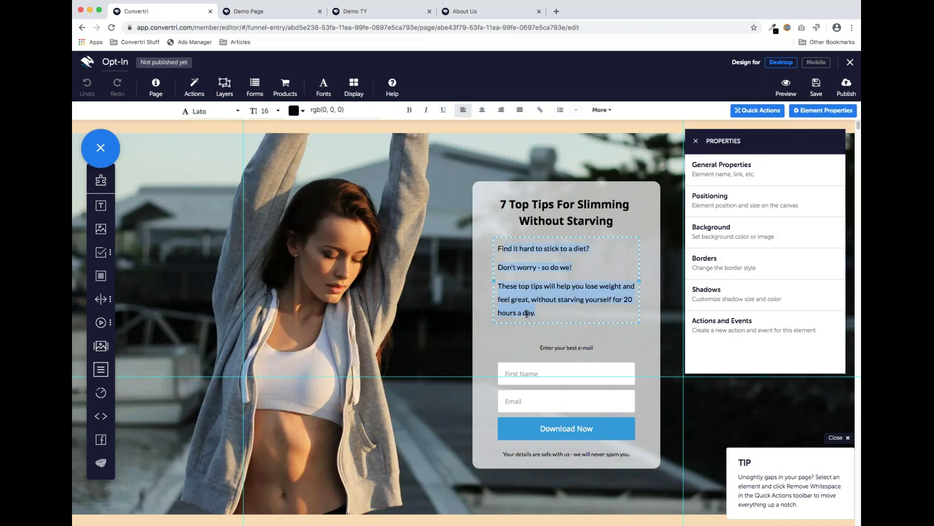
pyautogui.click(540, 261)
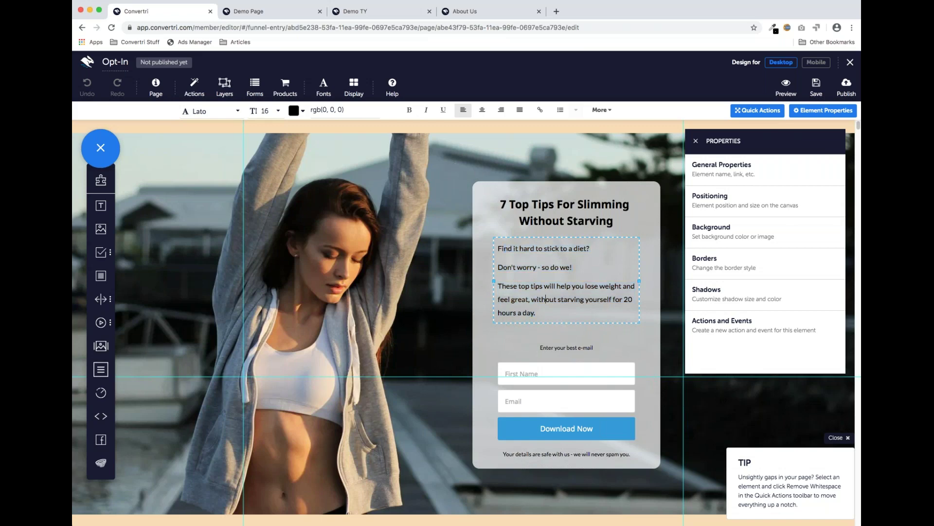
pyautogui.click(545, 239)
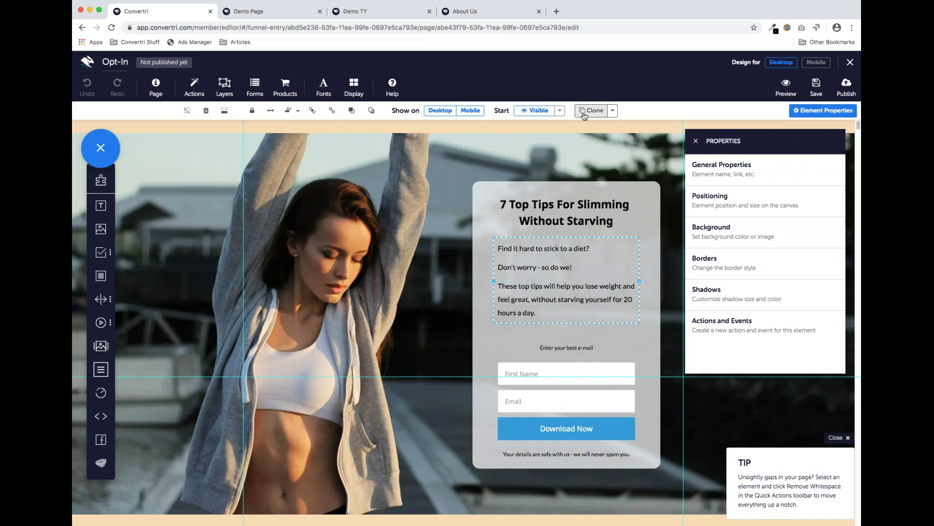
pyautogui.click(613, 111)
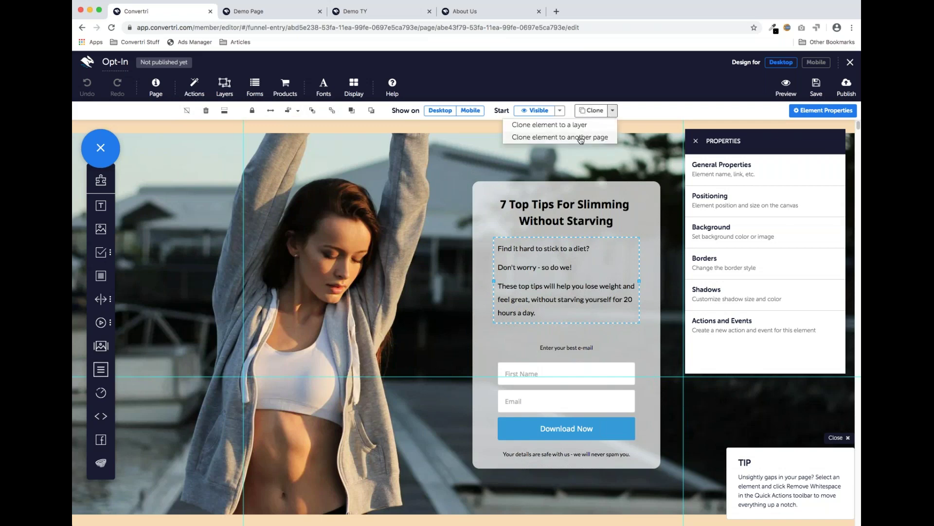
pyautogui.click(612, 112)
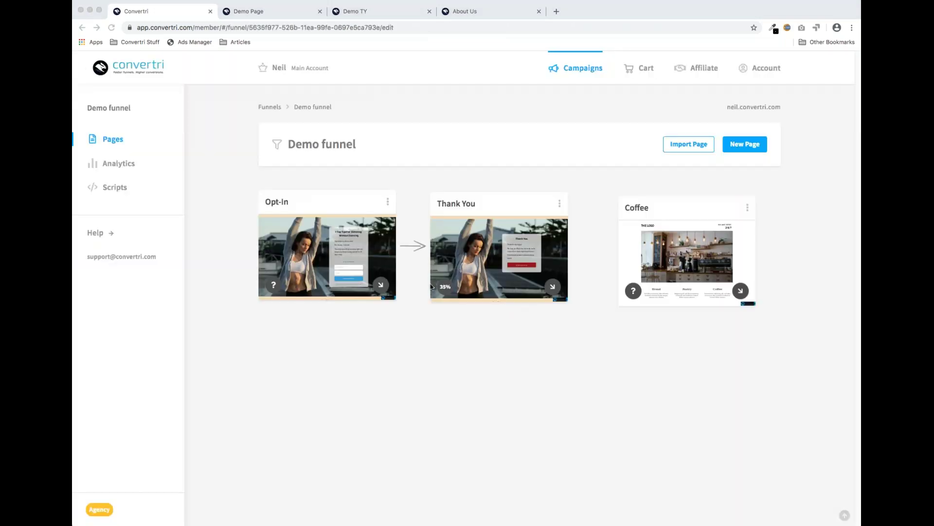
# Step: Link the Opt-In page to the Thank You page, remove the trial link to the Coffee page and realign the Thank You card
pyautogui.moveTo(477, 207); pyautogui.dragTo(521, 337)
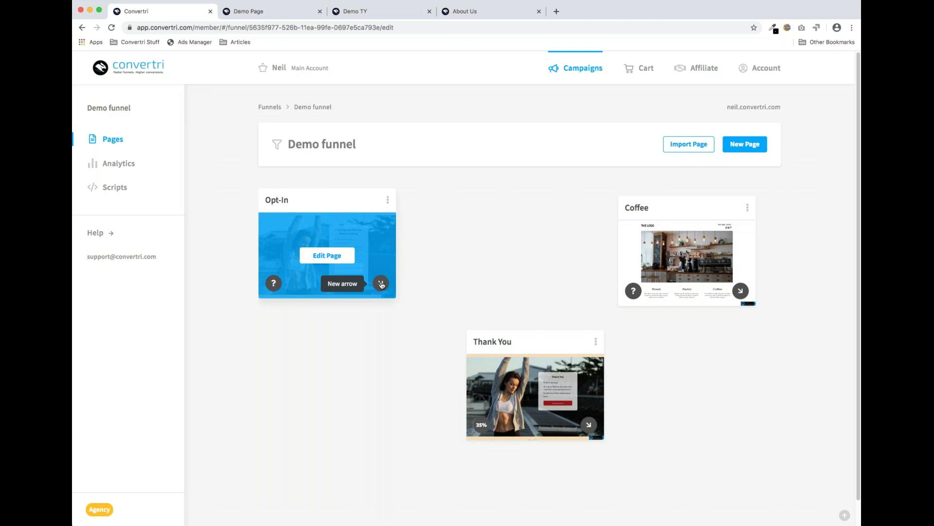
pyautogui.moveTo(381, 285); pyautogui.dragTo(454, 335)
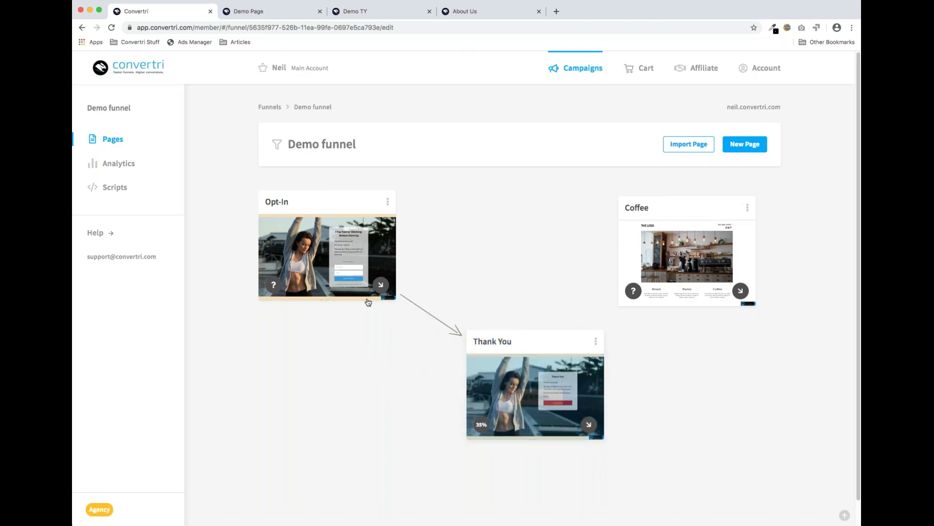
pyautogui.moveTo(425, 300); pyautogui.dragTo(681, 232)
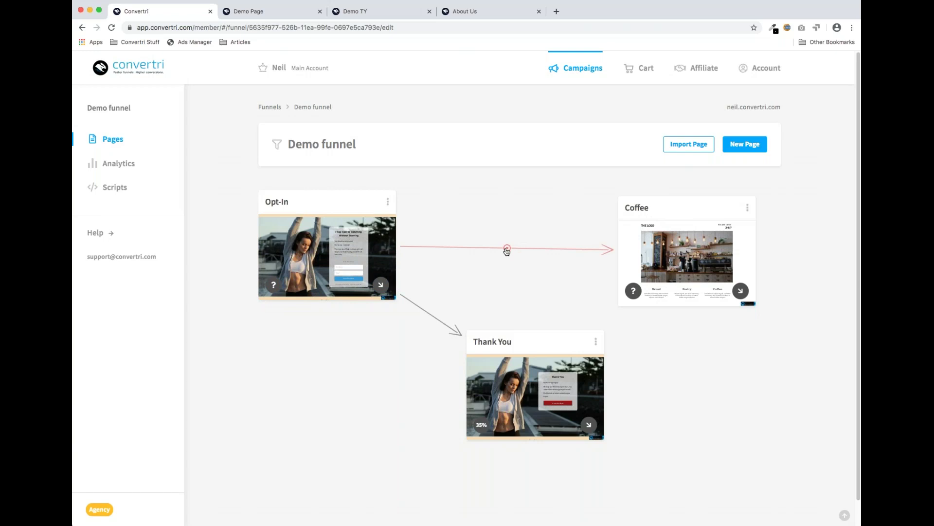
pyautogui.click(507, 250)
pyautogui.moveTo(539, 338); pyautogui.dragTo(520, 205)
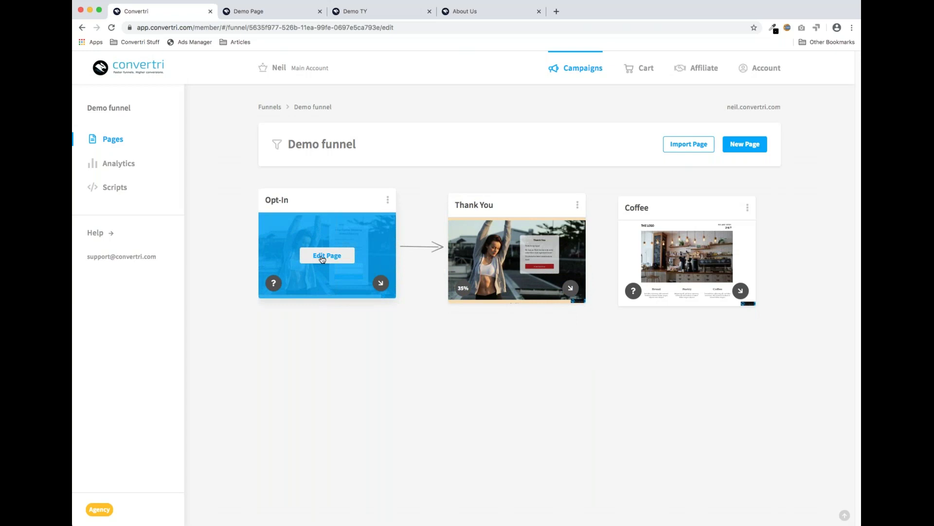
# Step: Open the Opt-In page for editing and look over its sign-up form
pyautogui.click(321, 257)
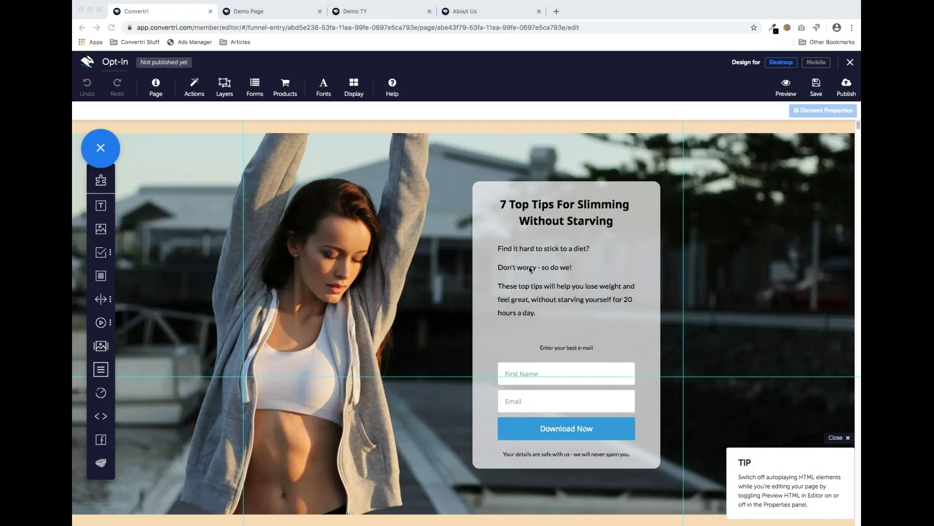
pyautogui.scroll(-2, 543, 289)
pyautogui.scroll(2, 543, 290)
pyautogui.click(551, 371)
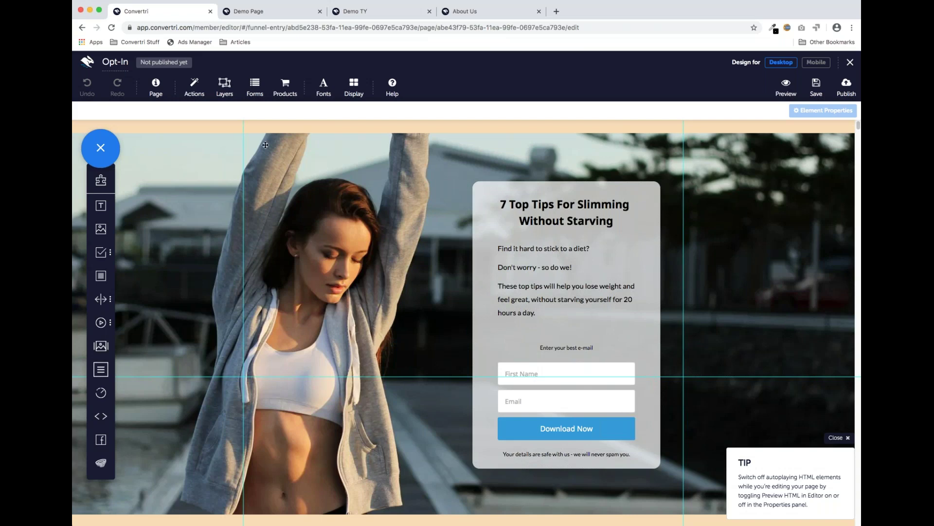
# Step: Open the page's form configuration and review the available autoresponder services, including AWeber and Sendlane
pyautogui.click(256, 88)
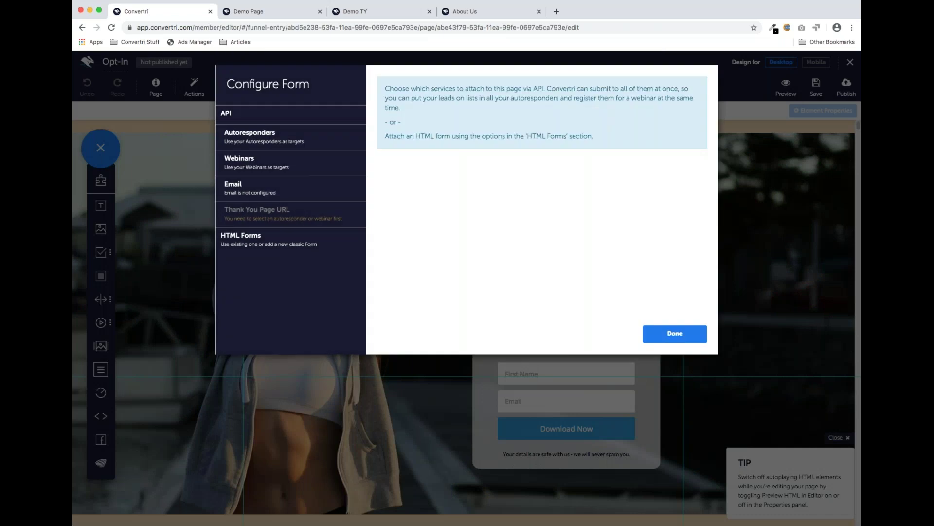
pyautogui.click(275, 141)
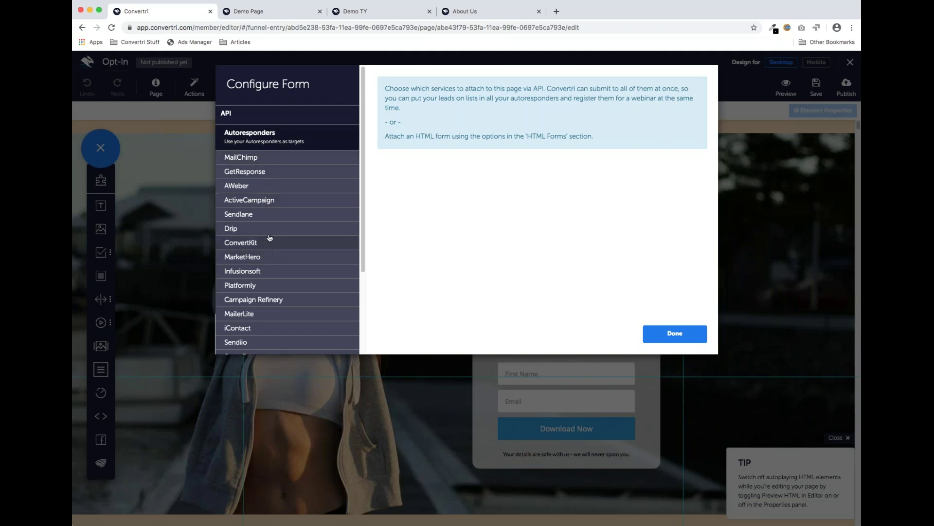
pyautogui.scroll(-3, 285, 235)
pyautogui.scroll(3, 285, 248)
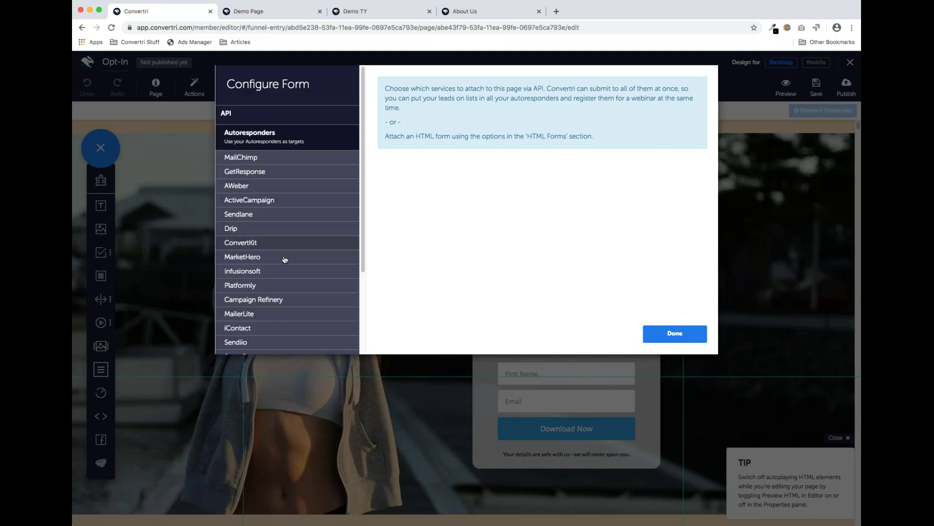
pyautogui.click(287, 192)
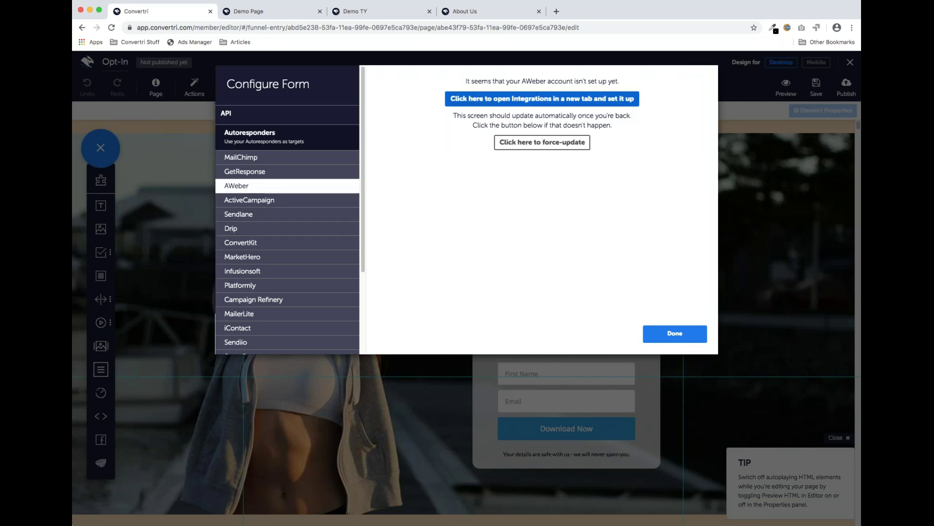
pyautogui.click(285, 216)
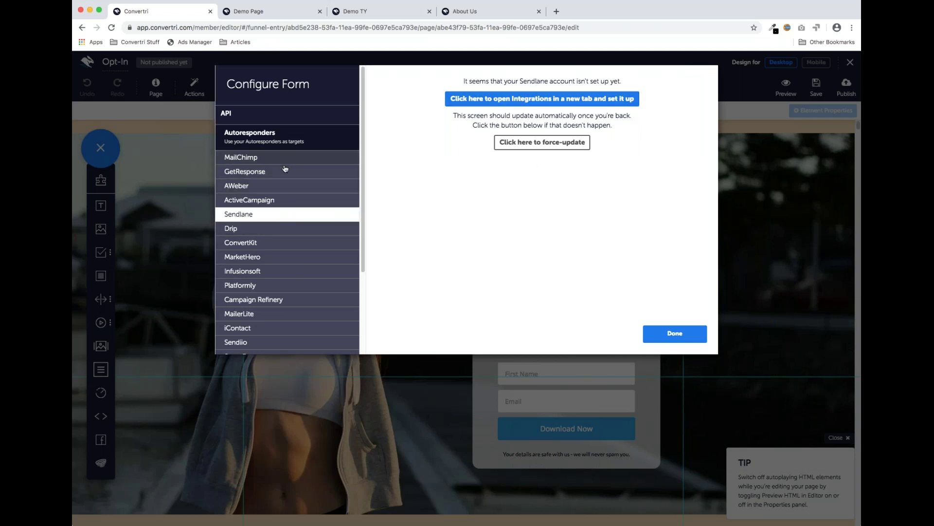
# Step: Attach the MailChimp list Dev/Test - Signup to the form and map its First Name field to the First Name type
pyautogui.click(262, 162)
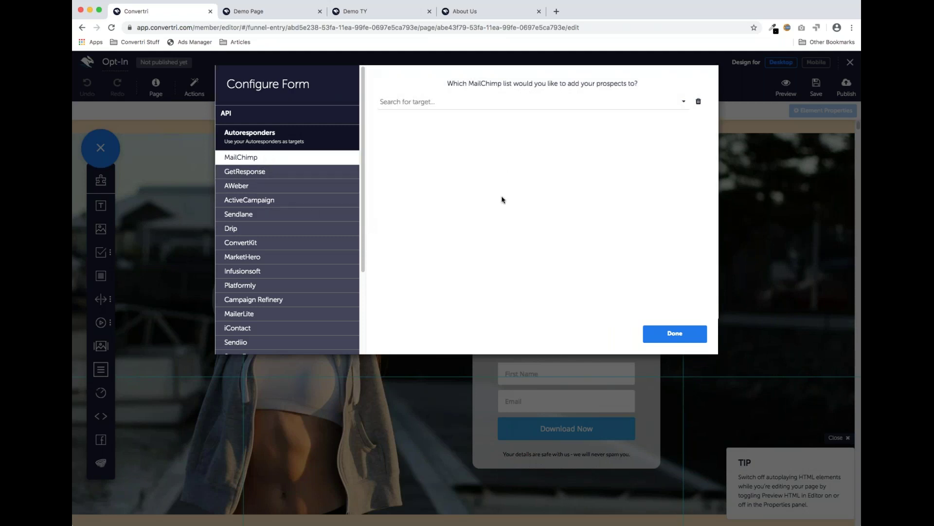
pyautogui.click(676, 103)
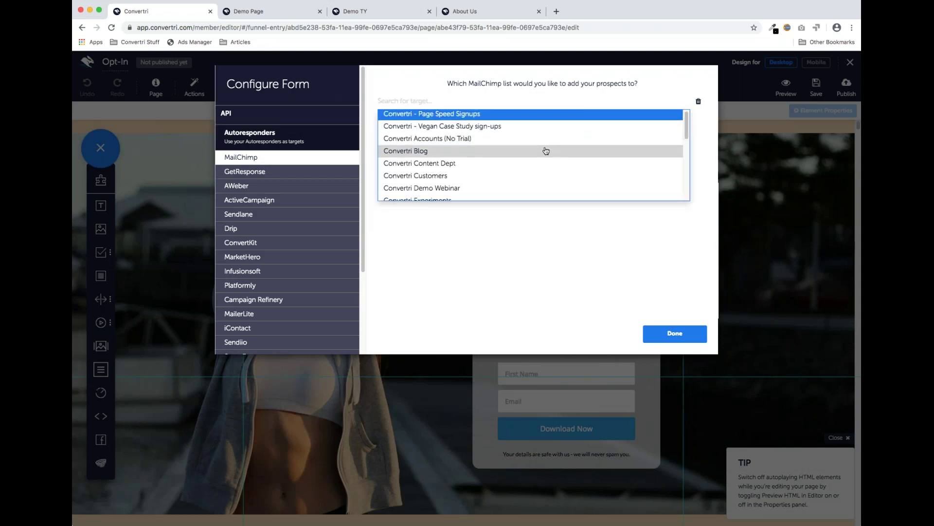
pyautogui.scroll(-10, 567, 157)
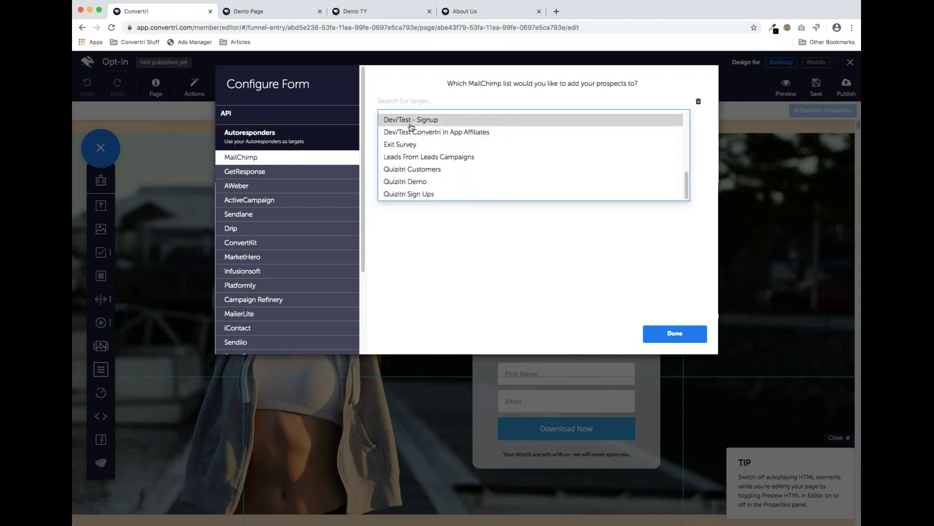
pyautogui.scroll(2, 413, 130)
pyautogui.click(422, 139)
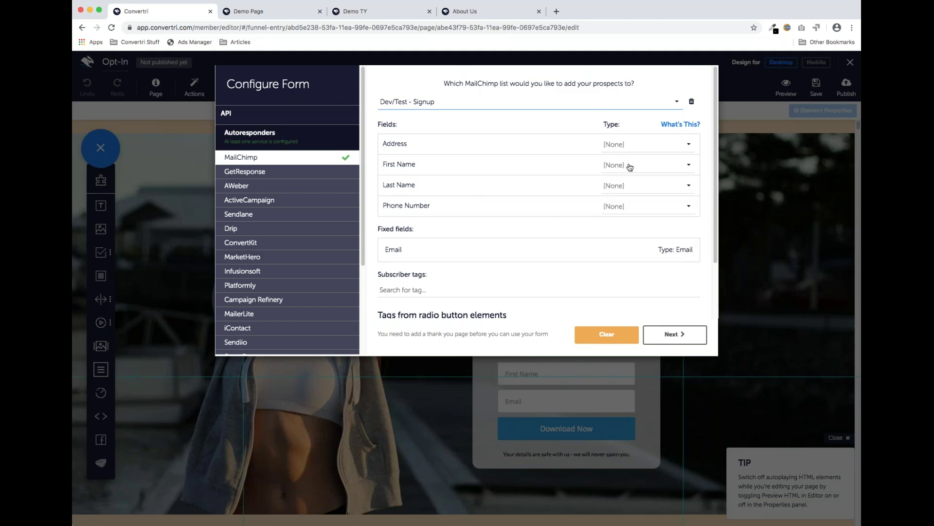
pyautogui.click(686, 166)
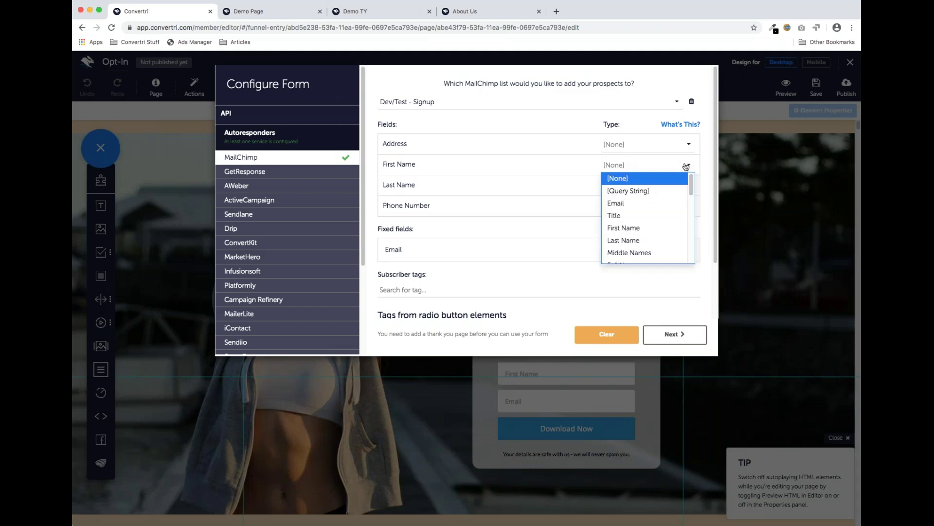
pyautogui.click(656, 232)
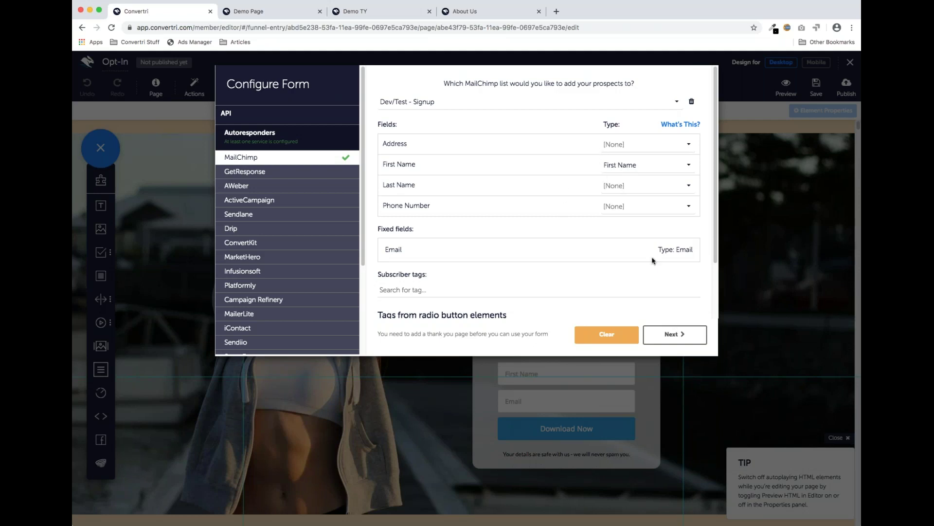
# Step: Keep the Thank You page's address as the form's redirect target and finish the form configuration
pyautogui.click(672, 335)
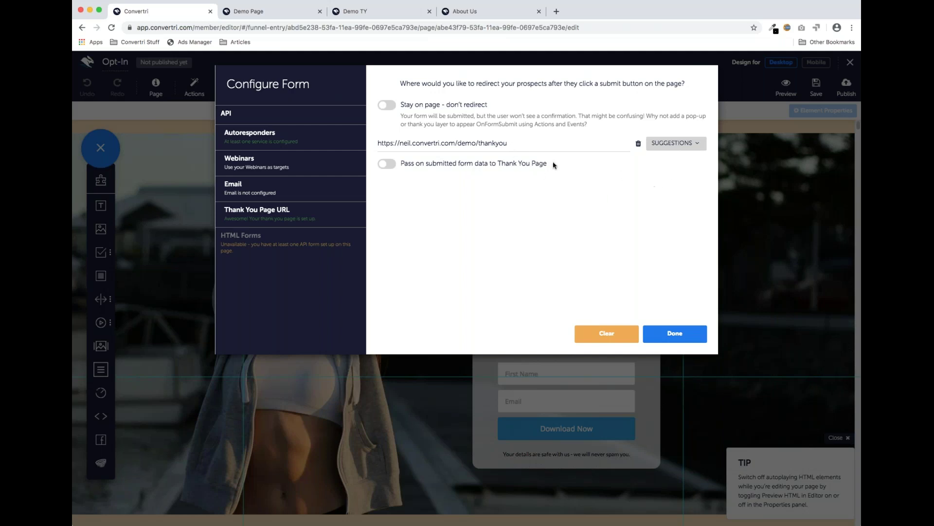
pyautogui.click(701, 144)
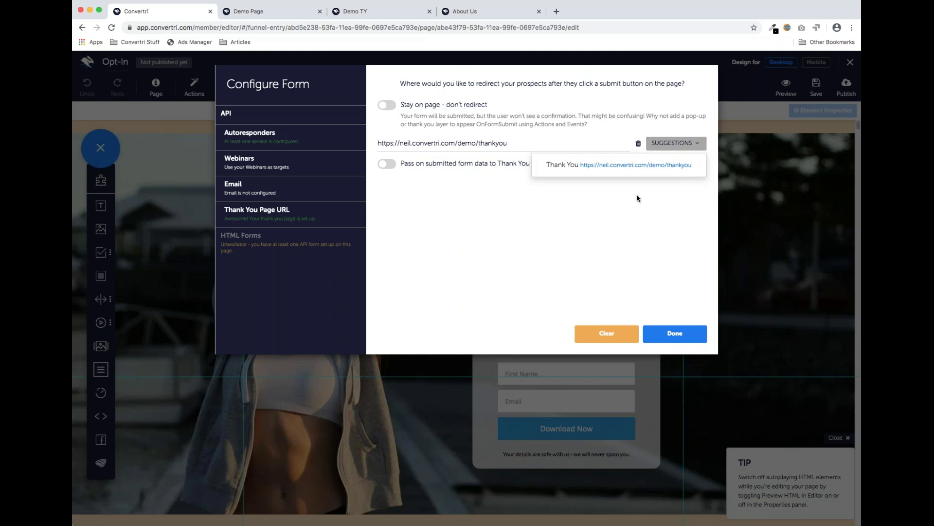
pyautogui.click(622, 205)
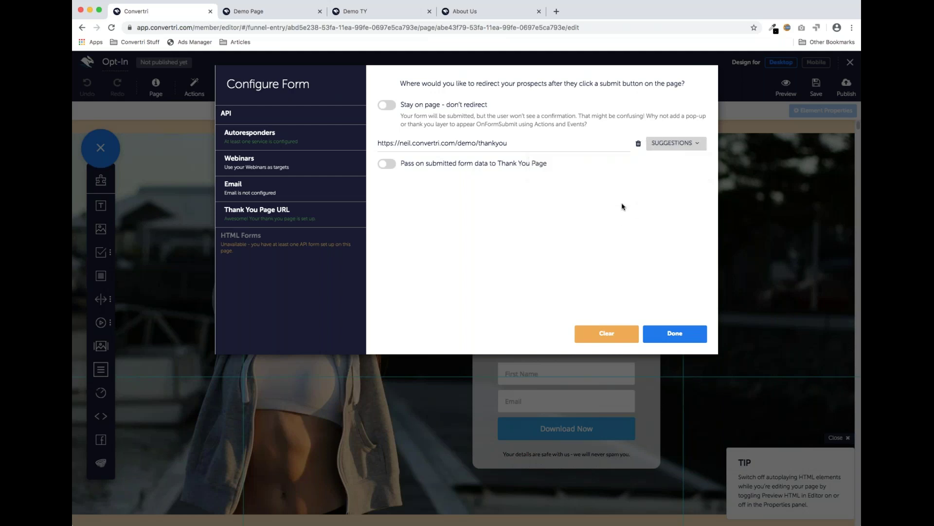
pyautogui.click(686, 336)
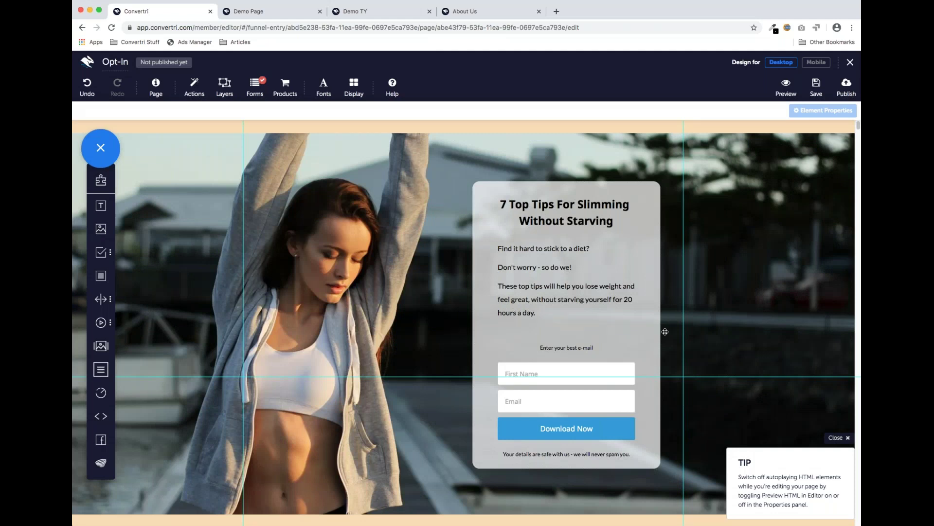
# Step: Assign the First Name field type to the First Name input in its form field settings
pyautogui.click(564, 369)
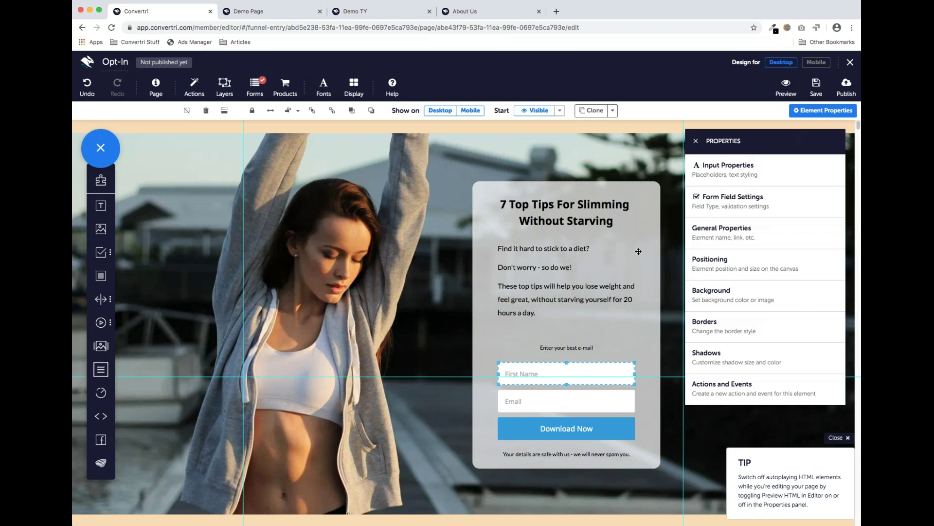
pyautogui.click(732, 201)
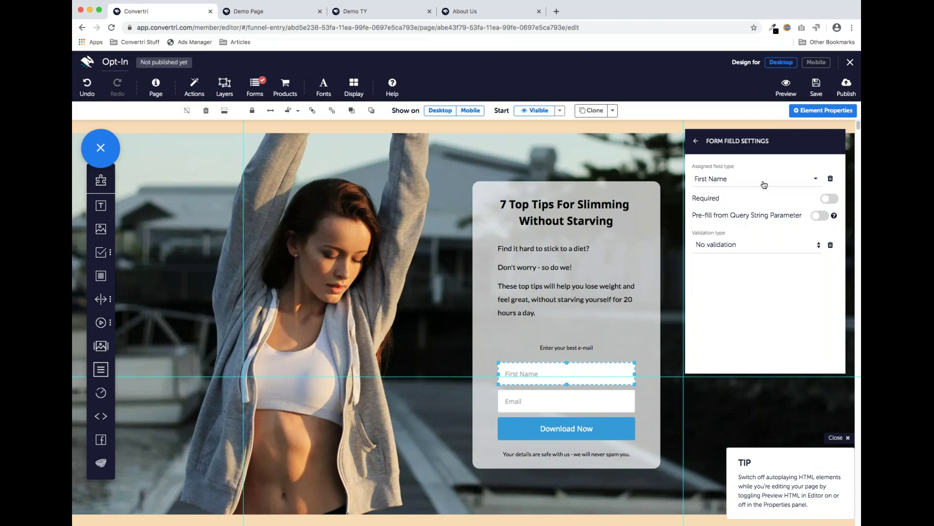
pyautogui.click(726, 181)
pyautogui.click(729, 217)
# Step: Assign the Email field type to the Email input, close its properties and save the Opt-In page
pyautogui.click(586, 399)
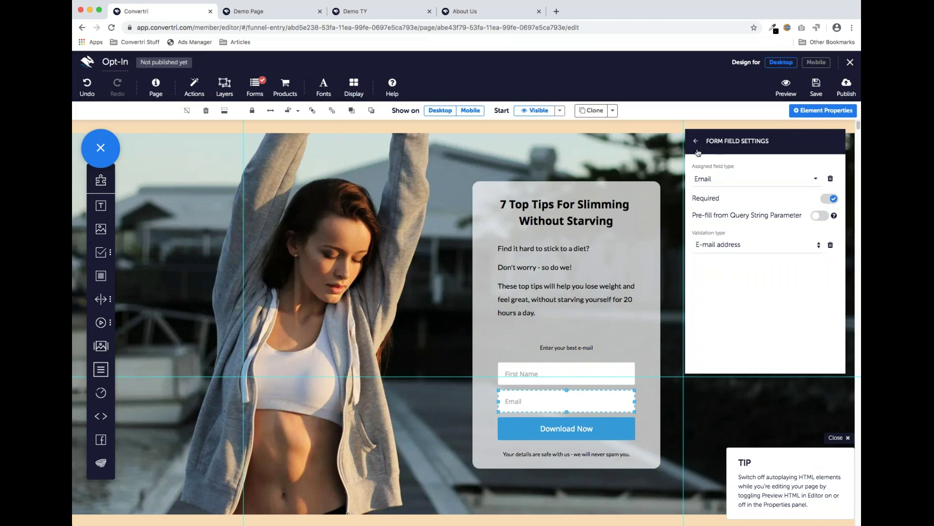
pyautogui.click(800, 184)
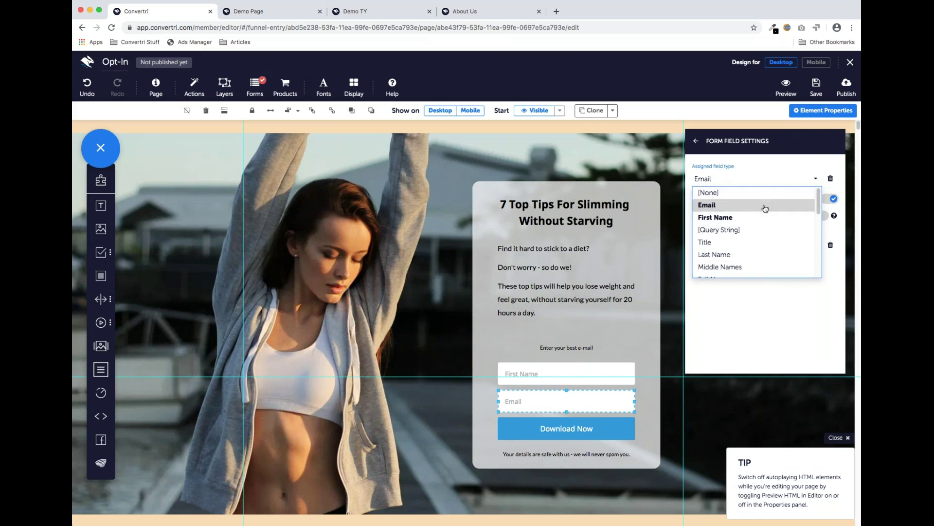
pyautogui.click(765, 205)
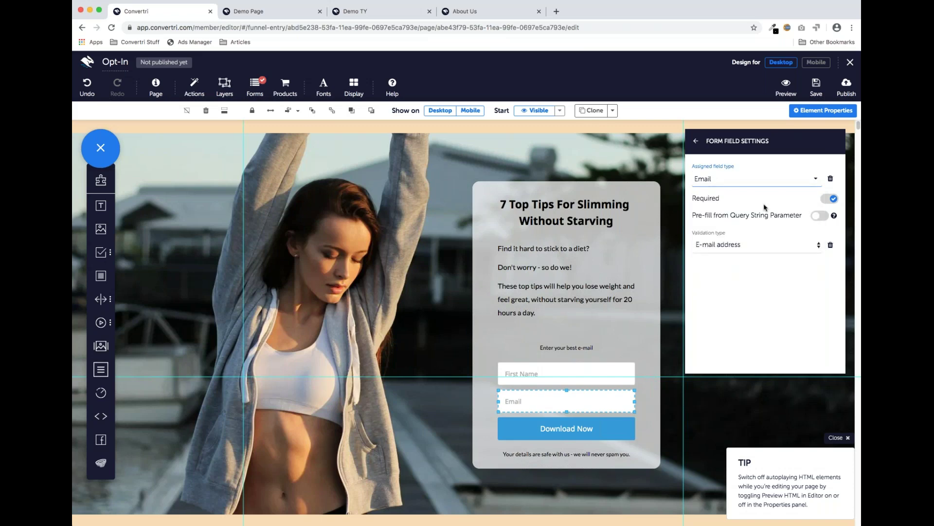
pyautogui.click(695, 143)
pyautogui.click(695, 142)
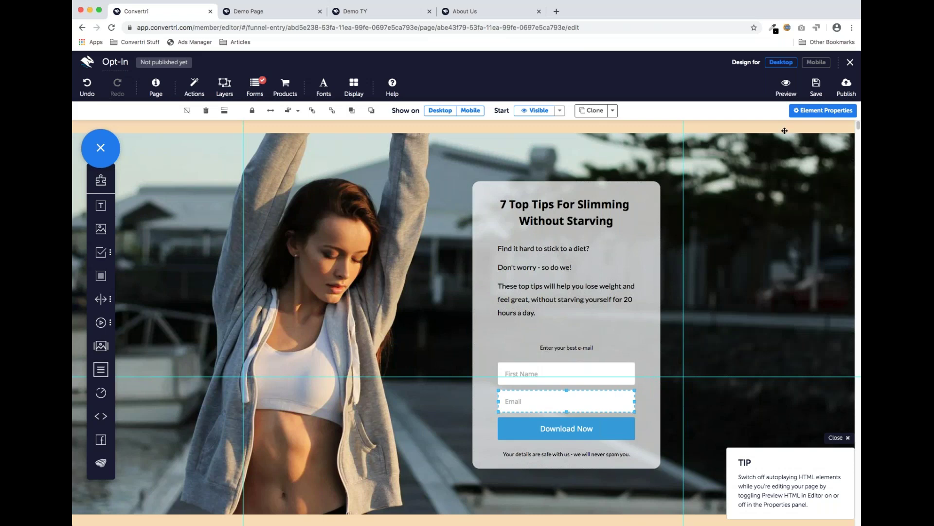
pyautogui.click(816, 87)
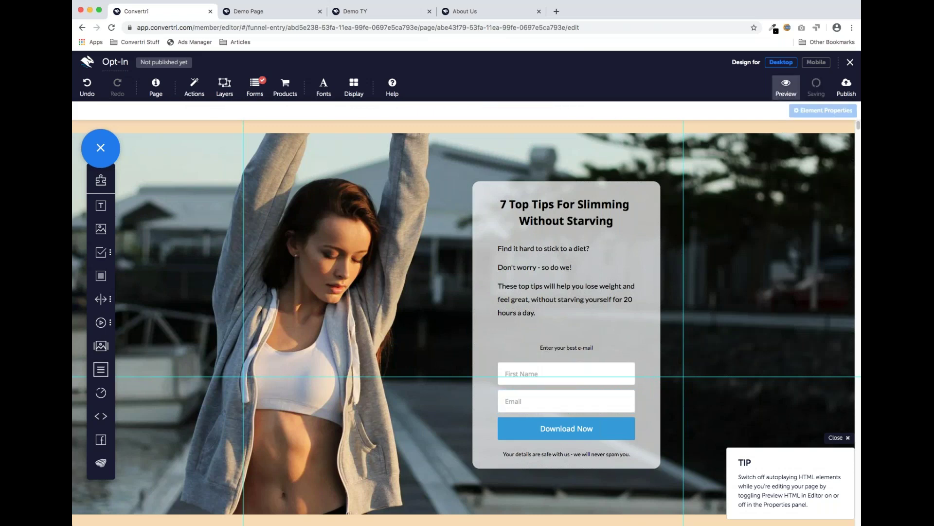
# Step: Publish the Opt-In page at the path demo/optin, open the live page and select its web address
pyautogui.click(846, 89)
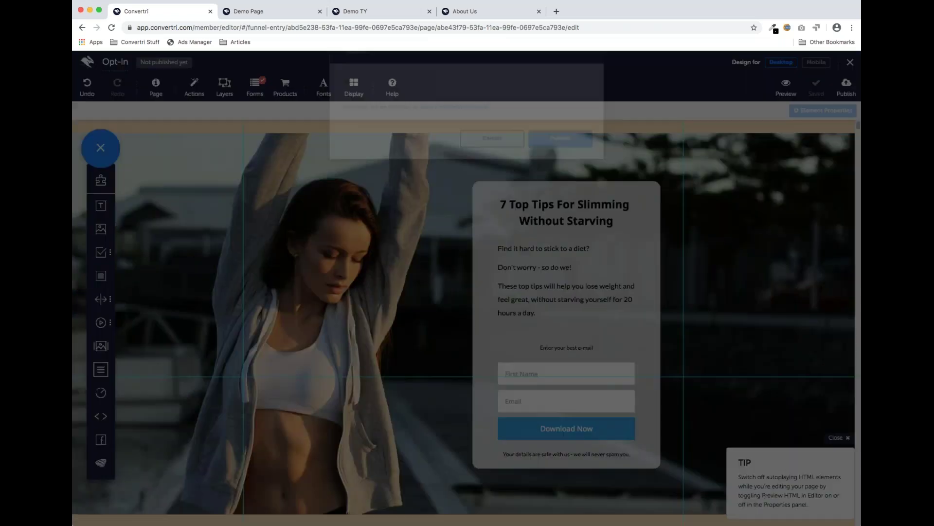
pyautogui.write('demo/optin')
pyautogui.click(560, 167)
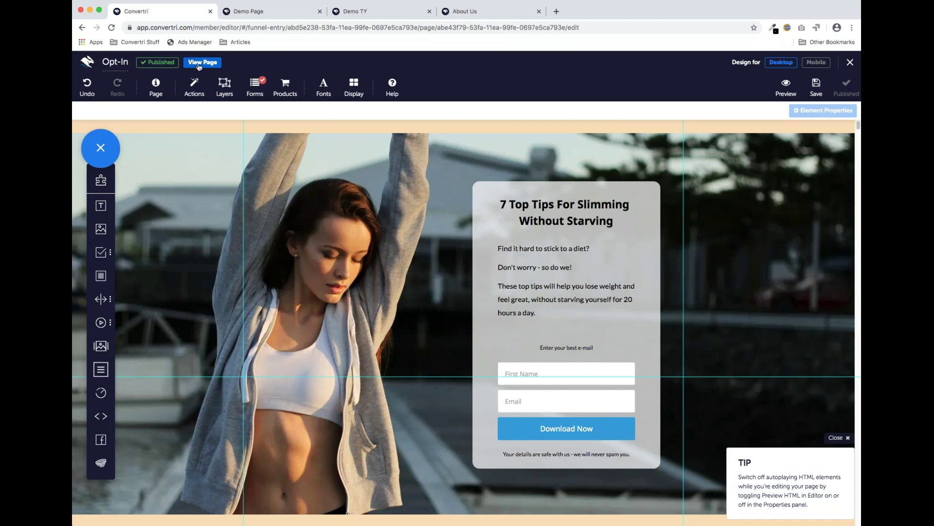
pyautogui.click(199, 66)
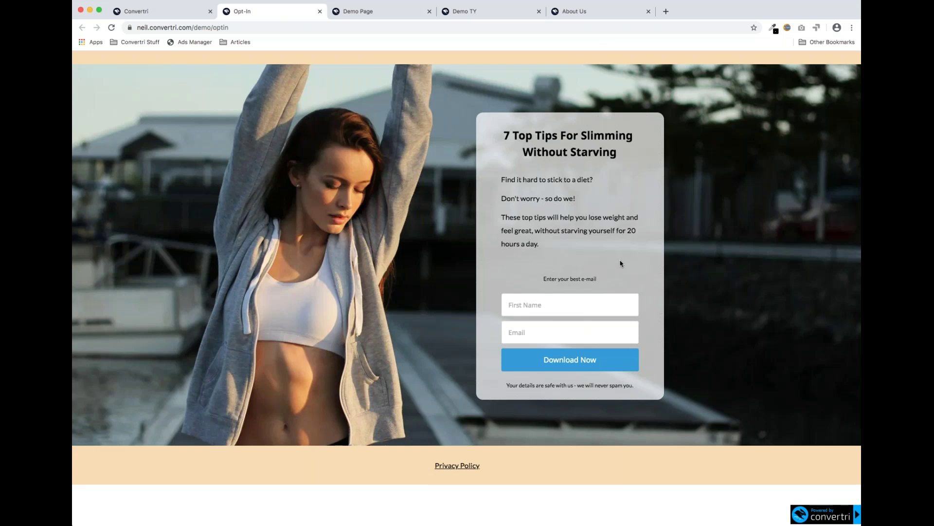
pyautogui.click(208, 27)
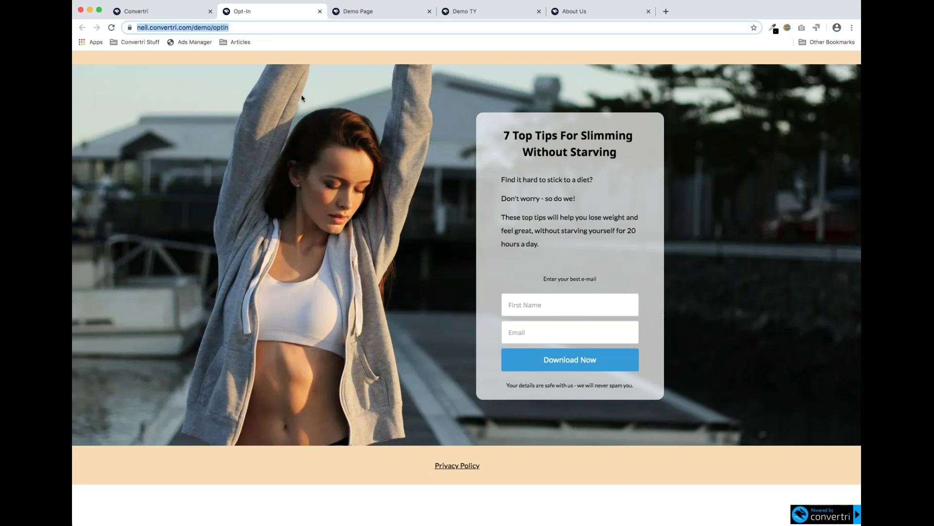
pyautogui.press('super+Tab')
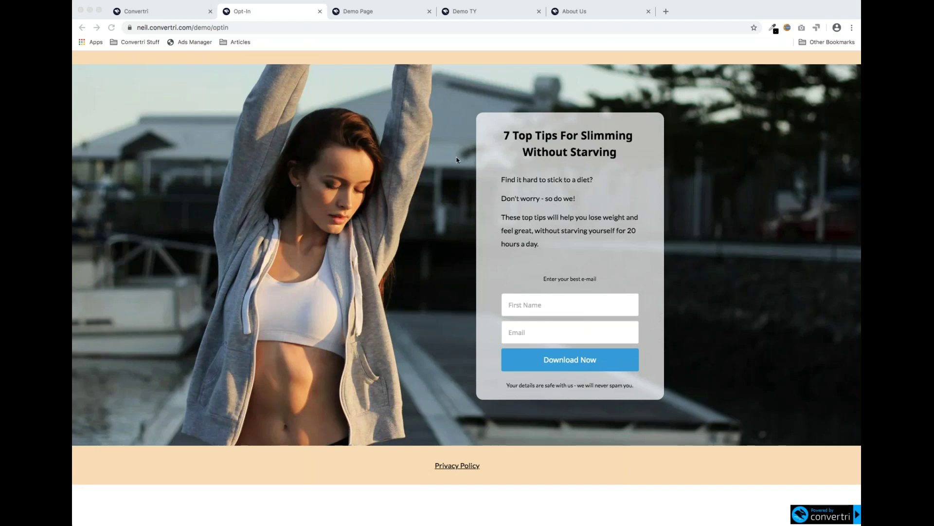
# Step: Review the Opt-In page's form configuration in the editor, close it and look over the page layout
pyautogui.click(157, 15)
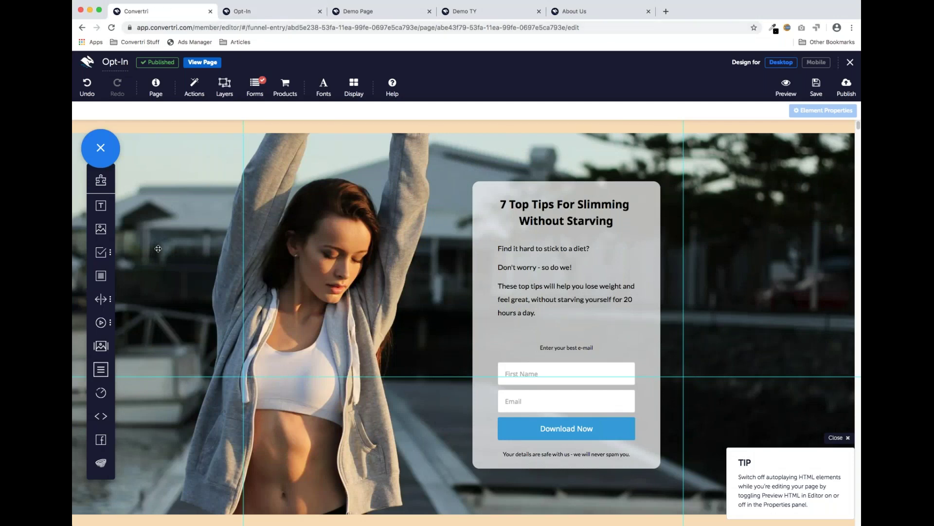
pyautogui.click(255, 87)
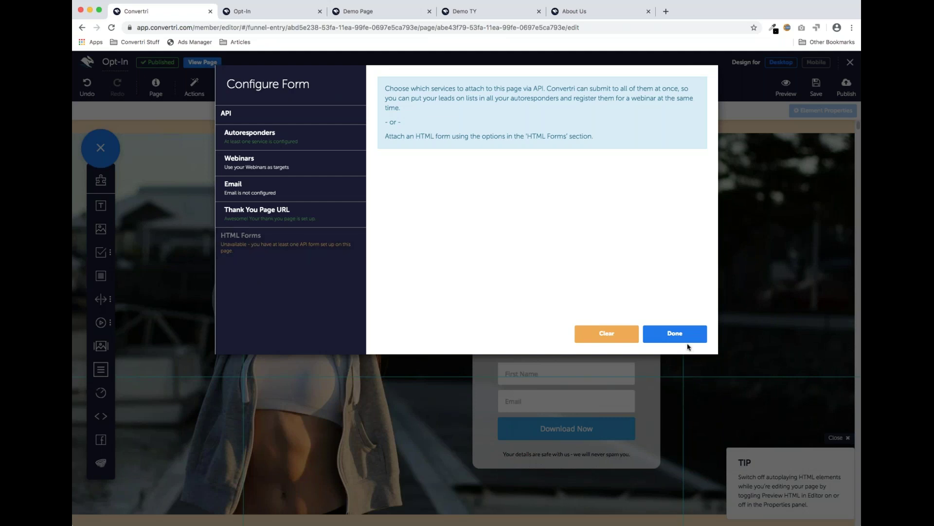
pyautogui.click(680, 333)
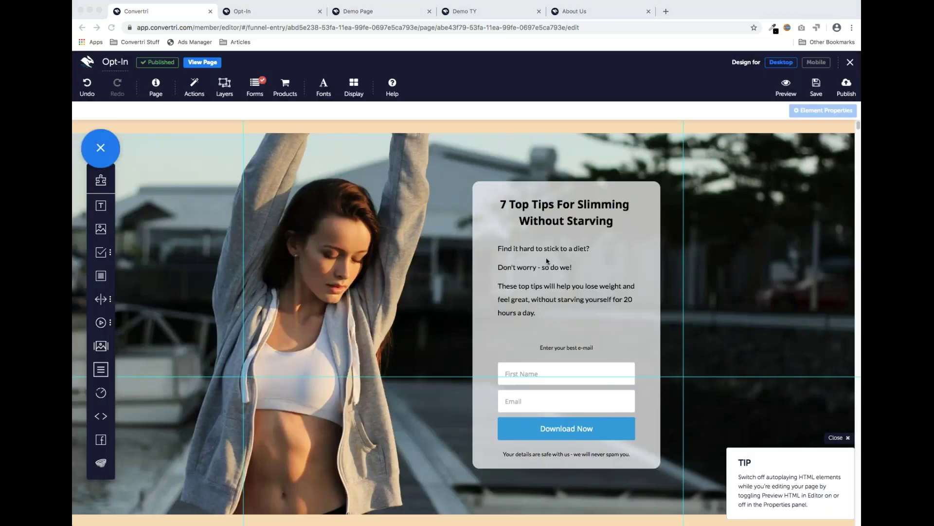
pyautogui.scroll(-1, 352, 262)
pyautogui.scroll(-3, 352, 262)
pyautogui.scroll(3, 352, 262)
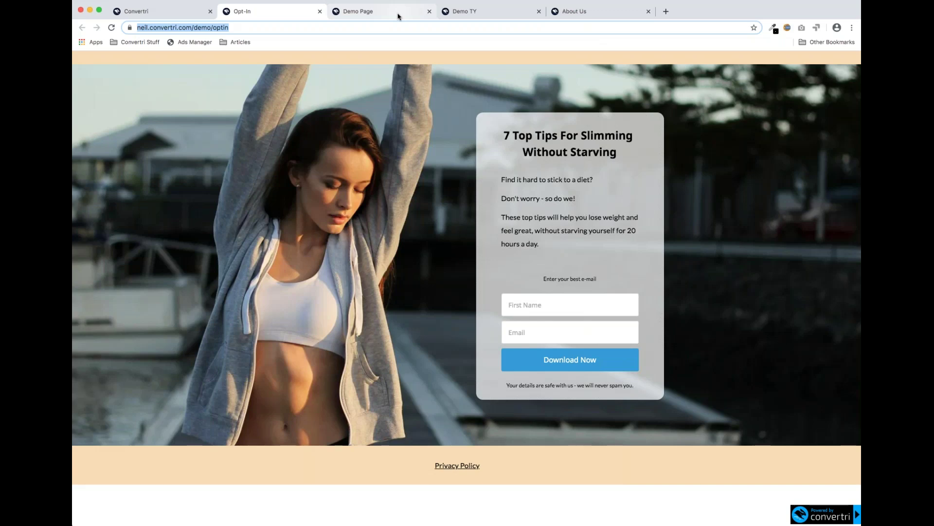
# Step: Close the Demo Page and Demo TY pages, return to the editor and save the Opt-In page
pyautogui.click(398, 15)
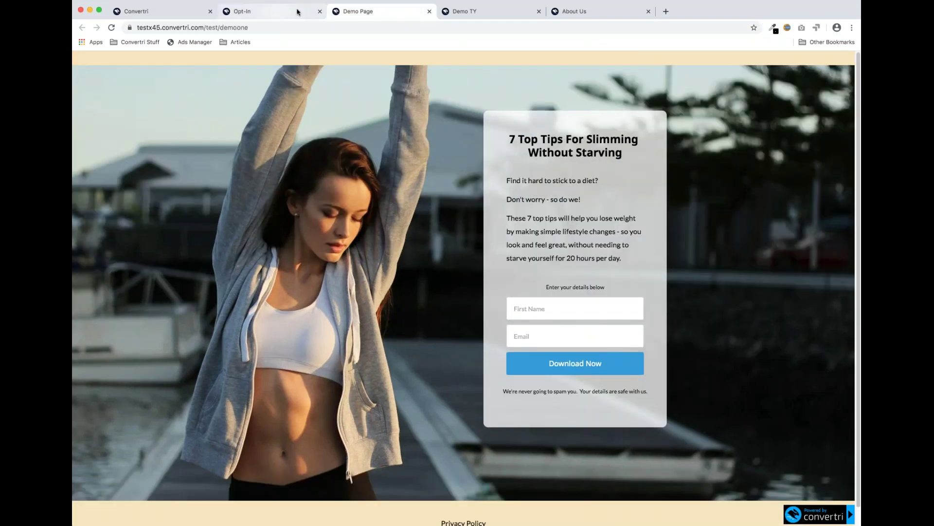
pyautogui.click(429, 11)
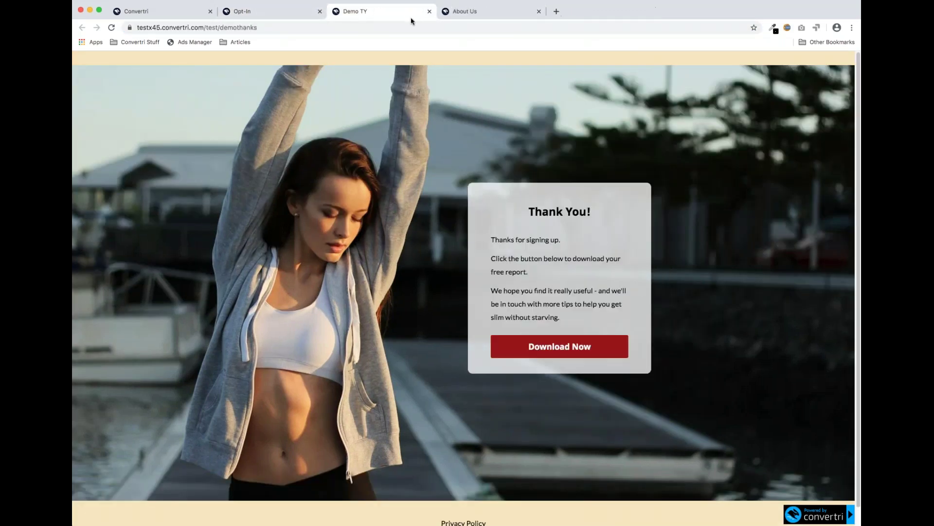
pyautogui.click(429, 12)
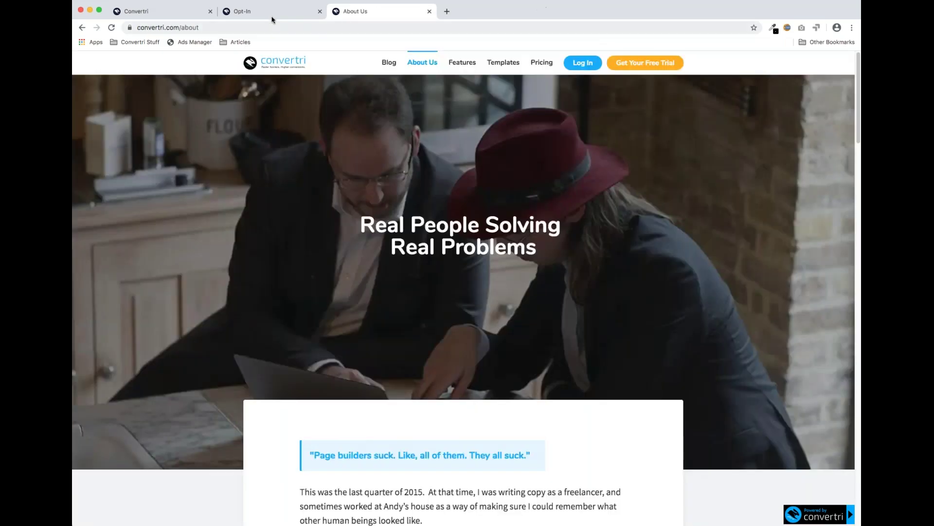
pyautogui.click(271, 11)
pyautogui.click(166, 10)
pyautogui.click(816, 89)
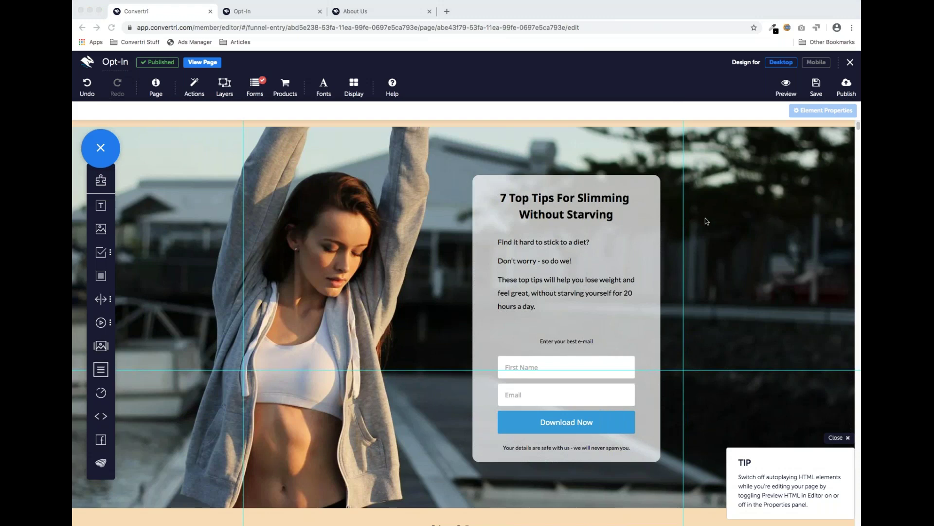
# Step: Place a Text Input element over the background photo beside the opt-in panel and set its placeholder text to Phone
pyautogui.click(205, 309)
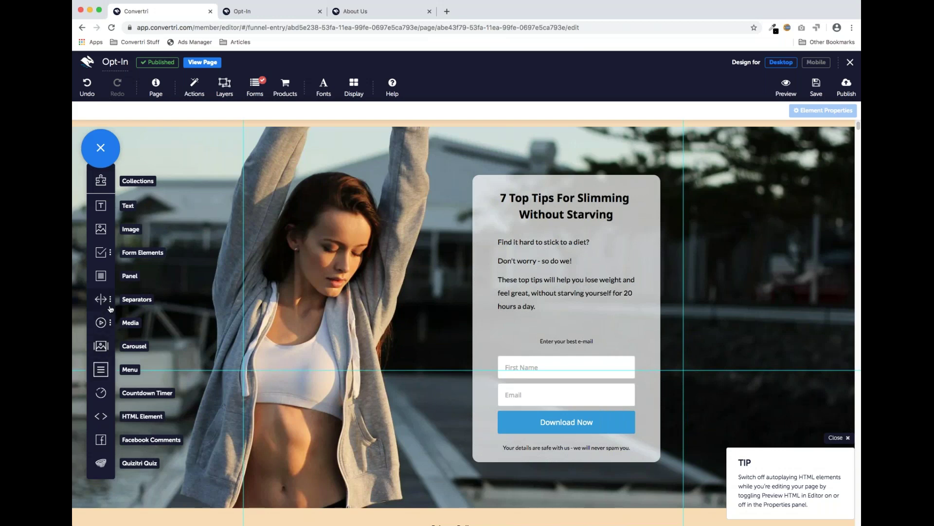
pyautogui.click(106, 258)
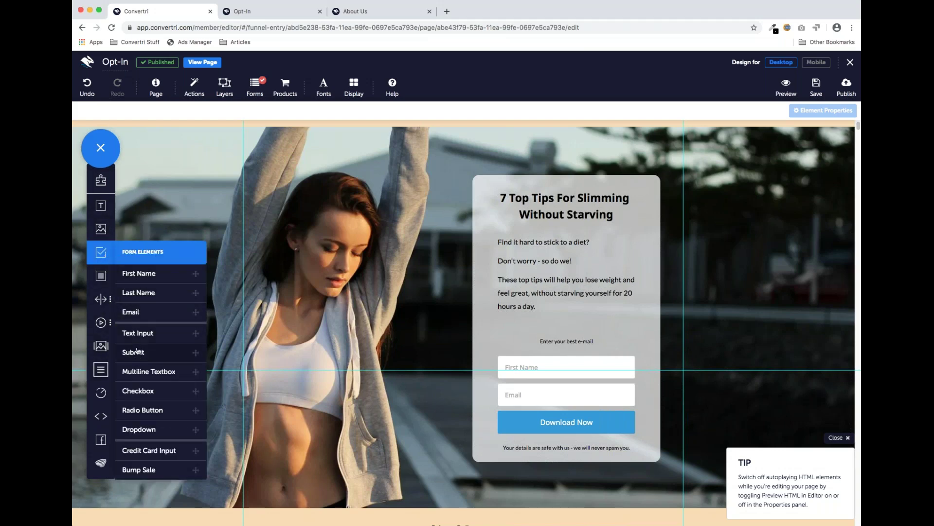
pyautogui.moveTo(138, 336); pyautogui.dragTo(347, 264)
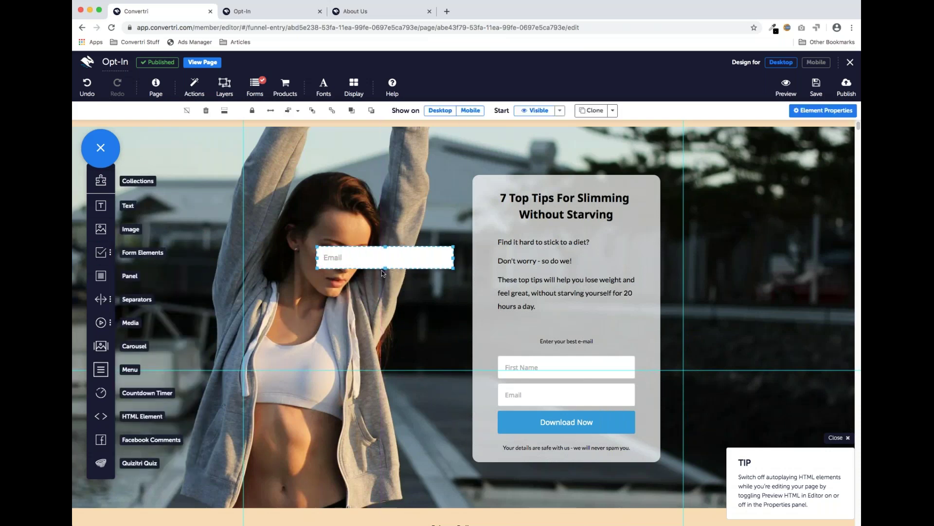
pyautogui.click(805, 114)
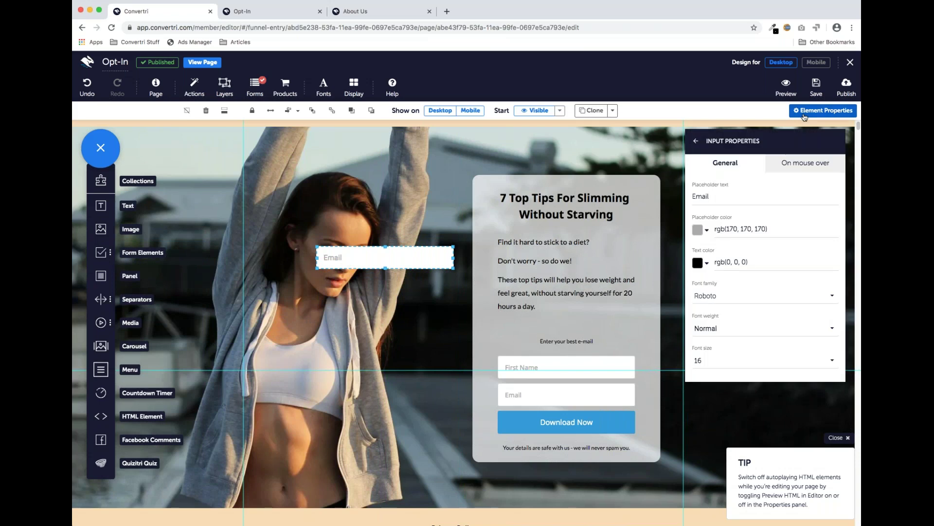
pyautogui.click(699, 195)
pyautogui.doubleClick(699, 195)
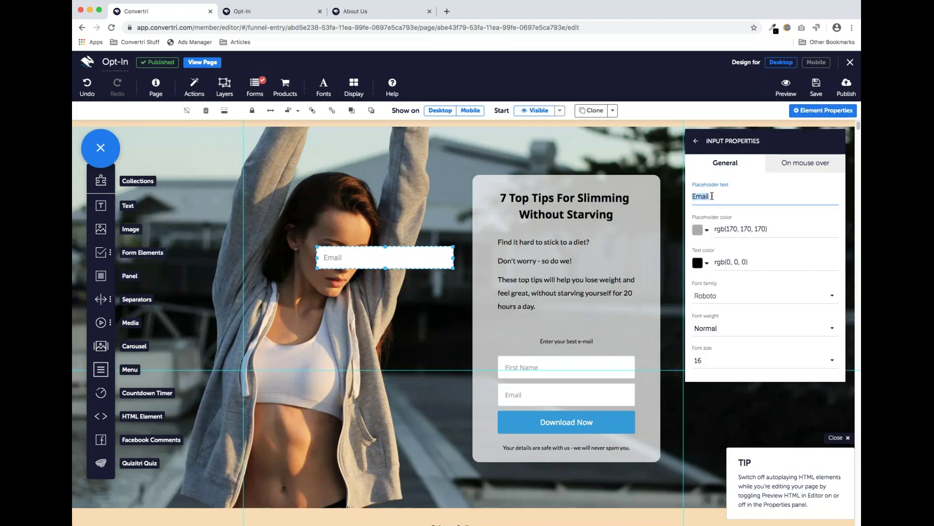
pyautogui.write('Phone')
pyautogui.click(697, 141)
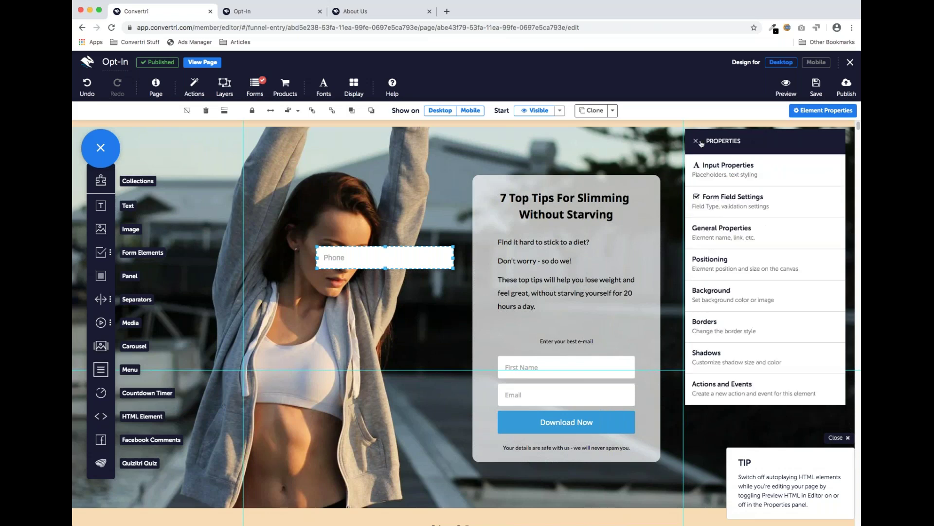
# Step: Assign the Phone field type to the new input and set its validation type to Phone number
pyautogui.click(738, 205)
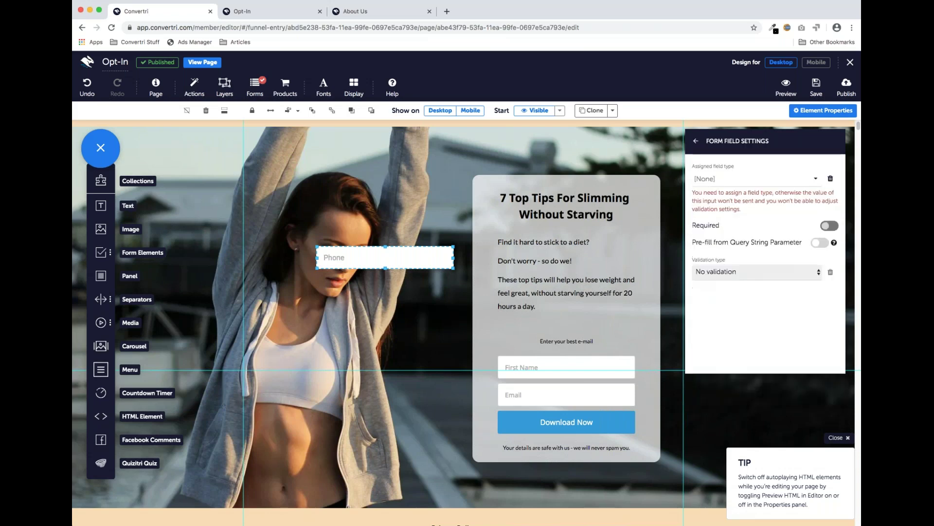
pyautogui.click(803, 184)
pyautogui.scroll(-5, 756, 248)
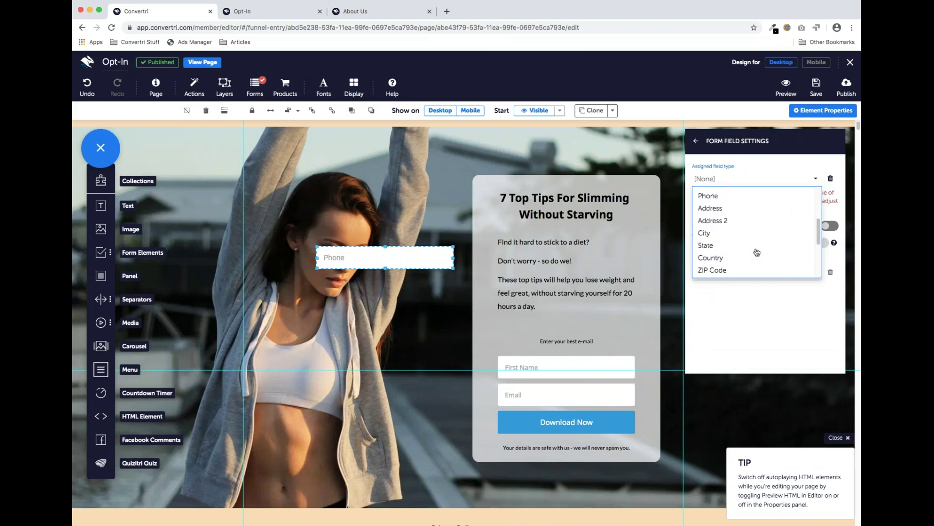
pyautogui.scroll(2, 757, 251)
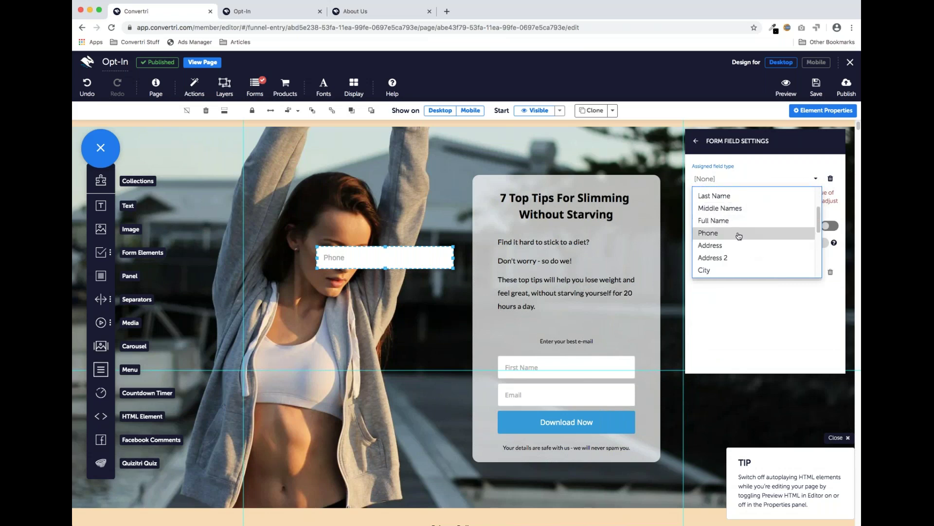
pyautogui.click(739, 236)
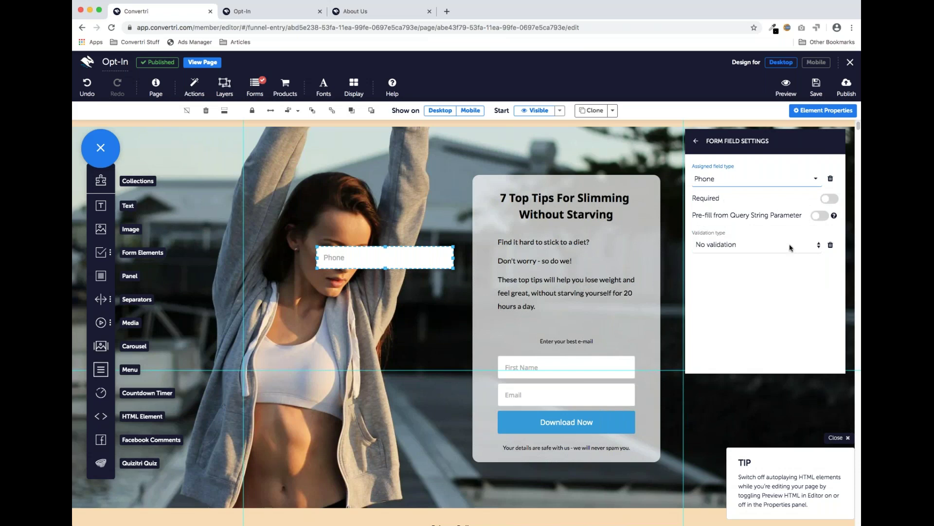
pyautogui.click(809, 247)
pyautogui.click(768, 257)
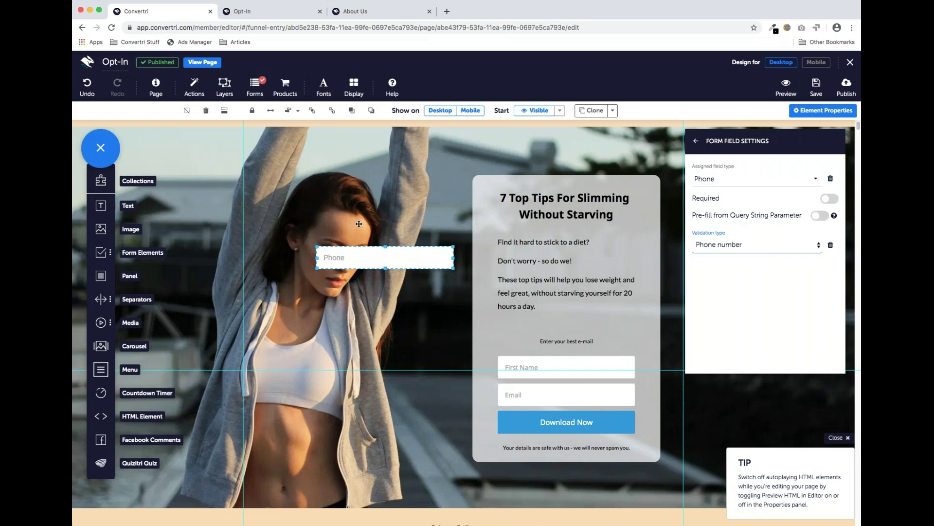
# Step: Map the MailChimp list's Phone Number field to the Phone type and finish the form configuration
pyautogui.click(253, 88)
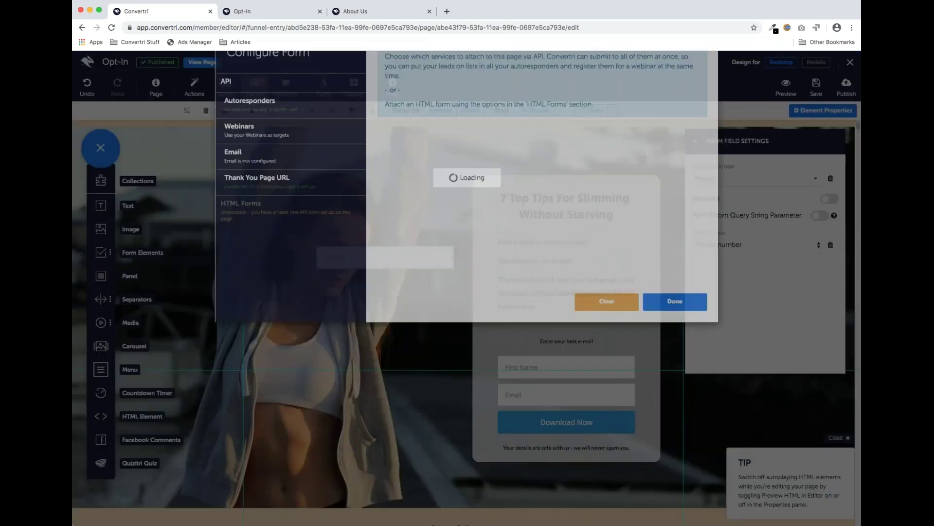
pyautogui.click(257, 142)
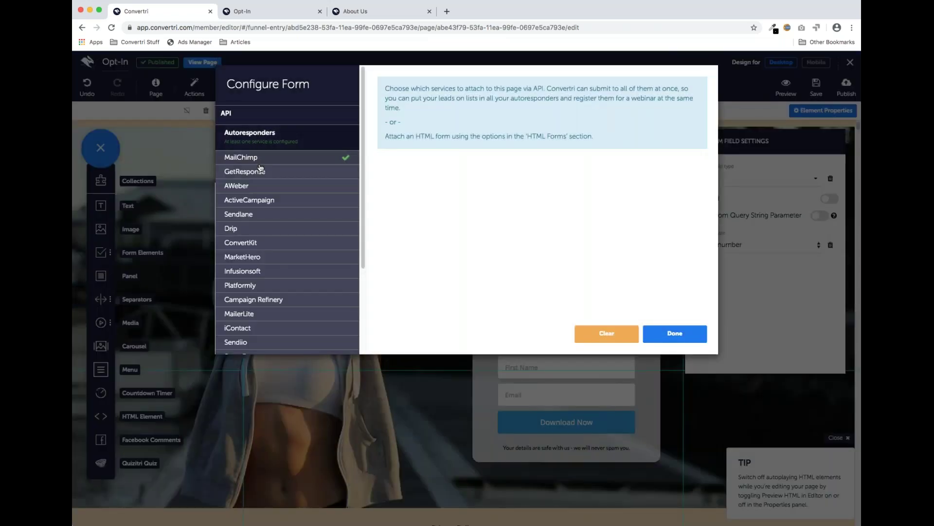
pyautogui.click(259, 161)
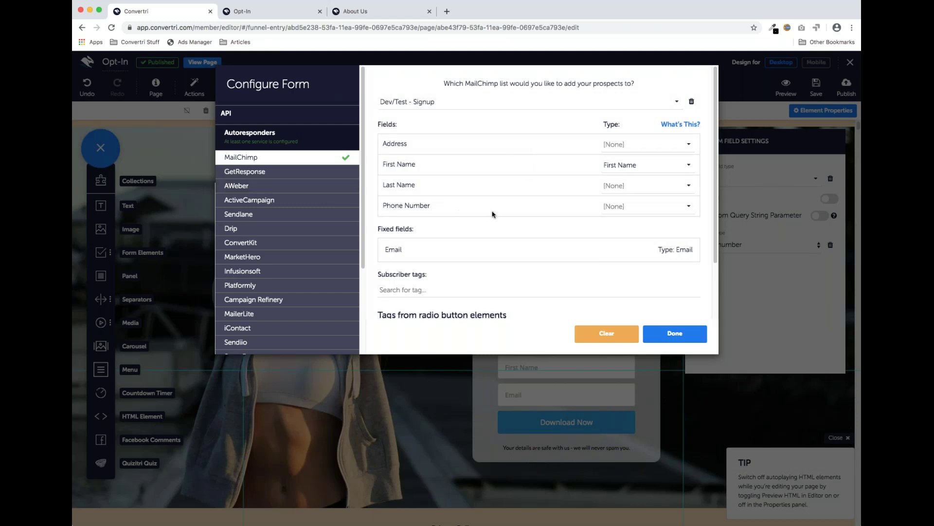
pyautogui.click(686, 208)
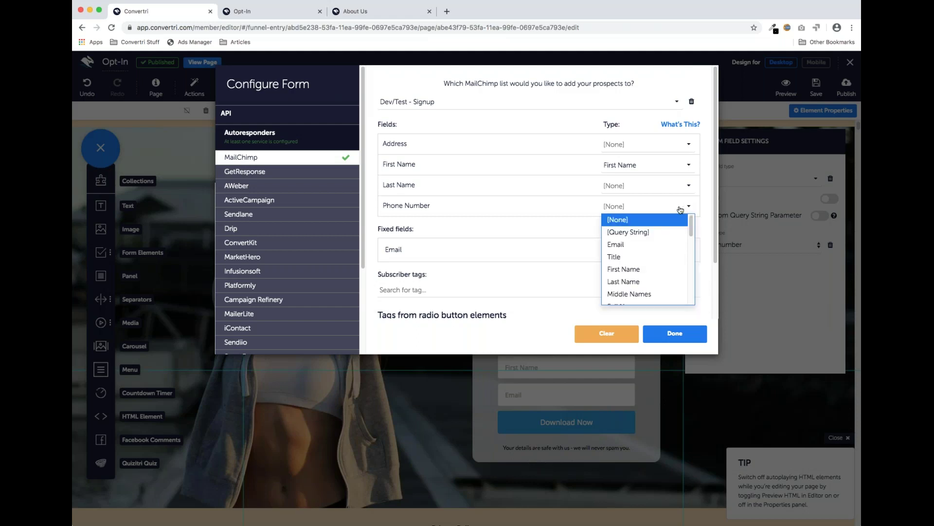
pyautogui.scroll(-3, 654, 284)
pyautogui.click(637, 282)
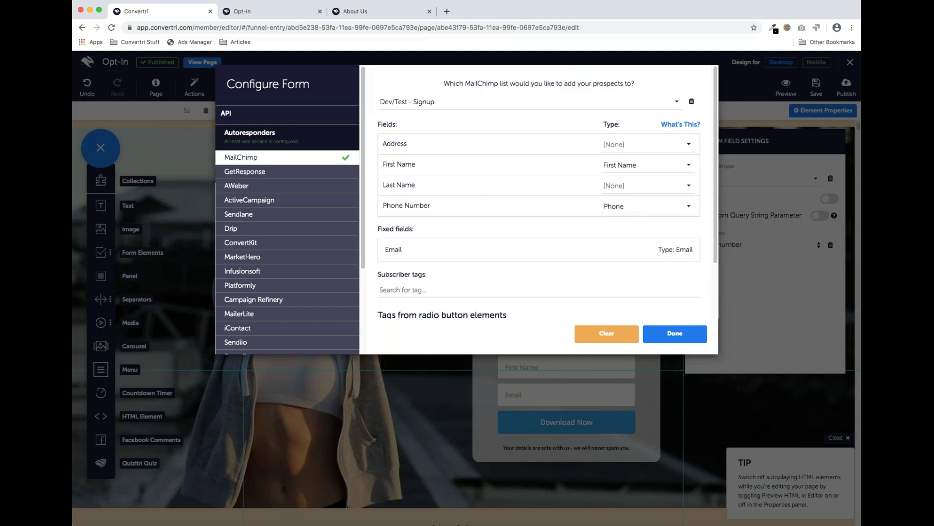
pyautogui.click(675, 334)
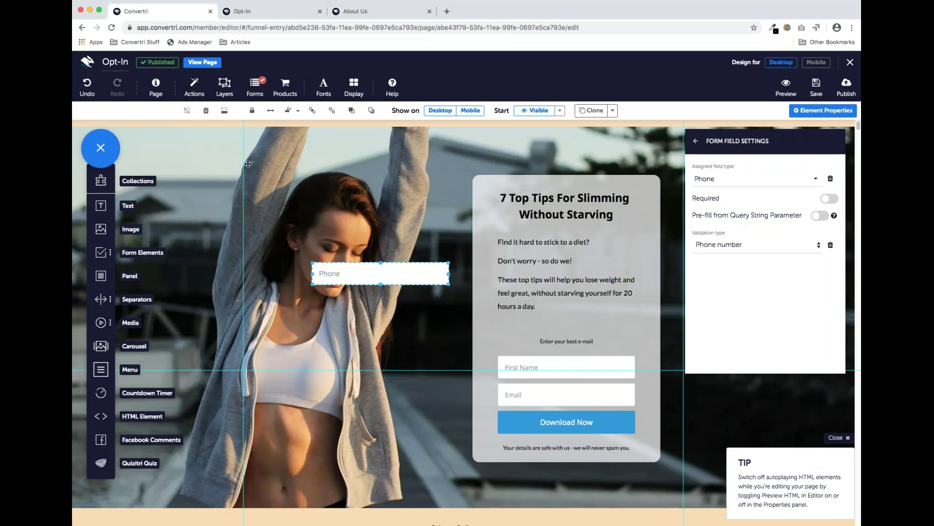
# Step: Delete the Phone input and add a menu above the opt-in panel with the entries Item, Item 2 and Item 3
pyautogui.click(206, 111)
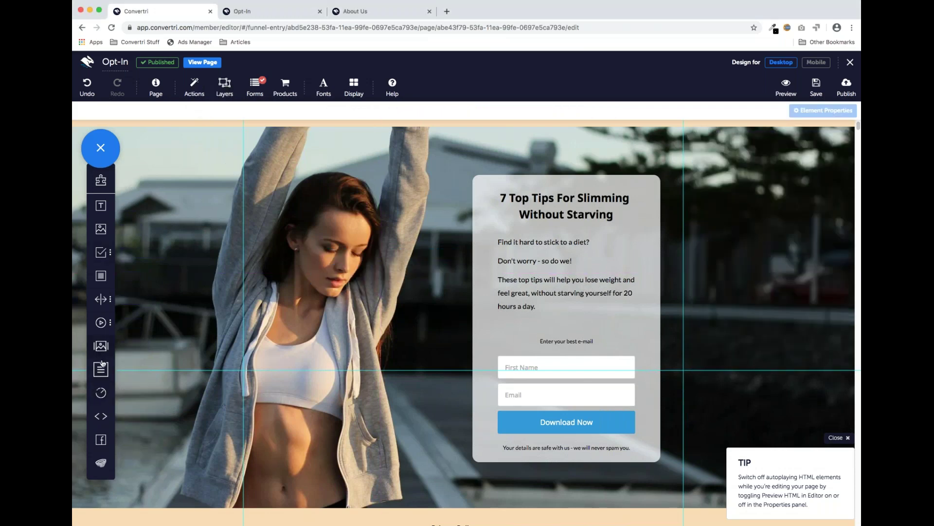
pyautogui.moveTo(101, 369); pyautogui.dragTo(343, 181)
pyautogui.click(722, 181)
pyautogui.write('Item')
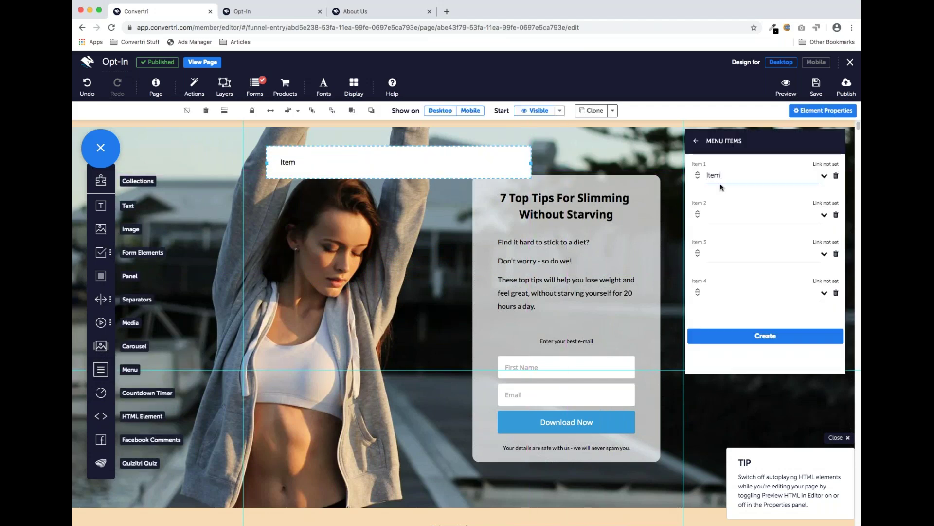
pyautogui.click(720, 215)
pyautogui.write('Item 2')
pyautogui.click(738, 254)
pyautogui.write('Item 3')
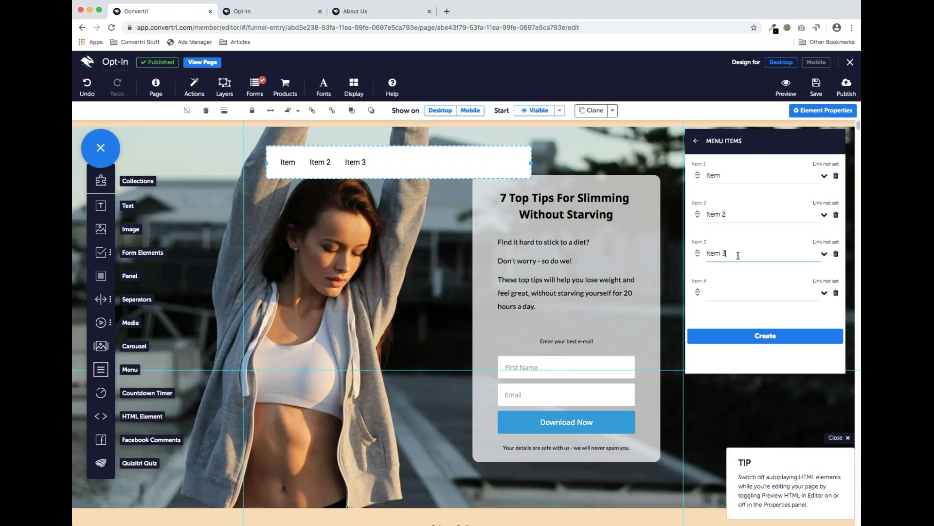
# Step: Move the menu up against the left vertical guide and delete it from the page
pyautogui.moveTo(389, 163); pyautogui.dragTo(367, 155)
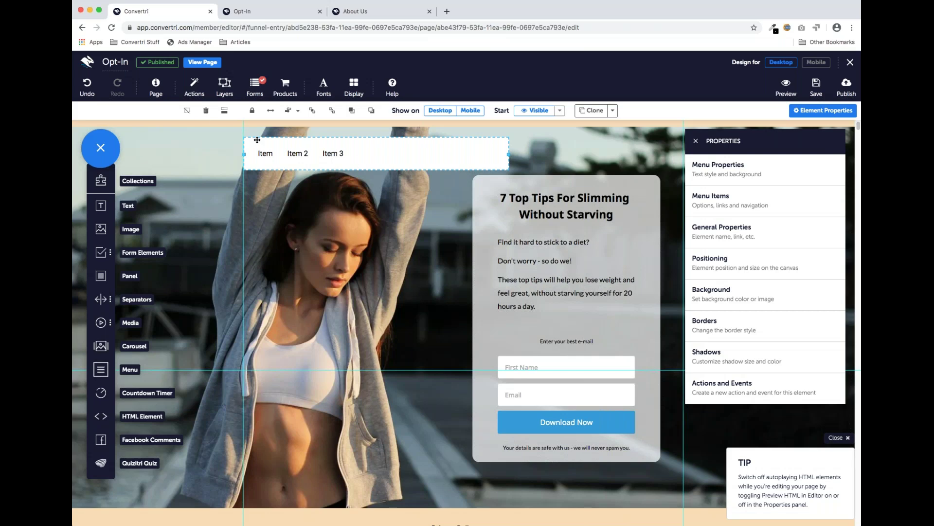
pyautogui.click(206, 112)
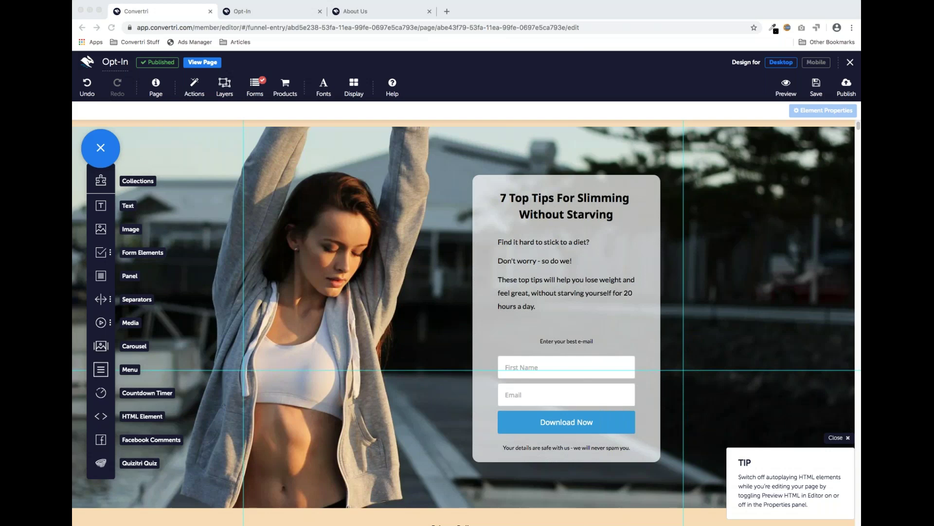
# Step: Examine the page's layer list and close it
pyautogui.click(225, 88)
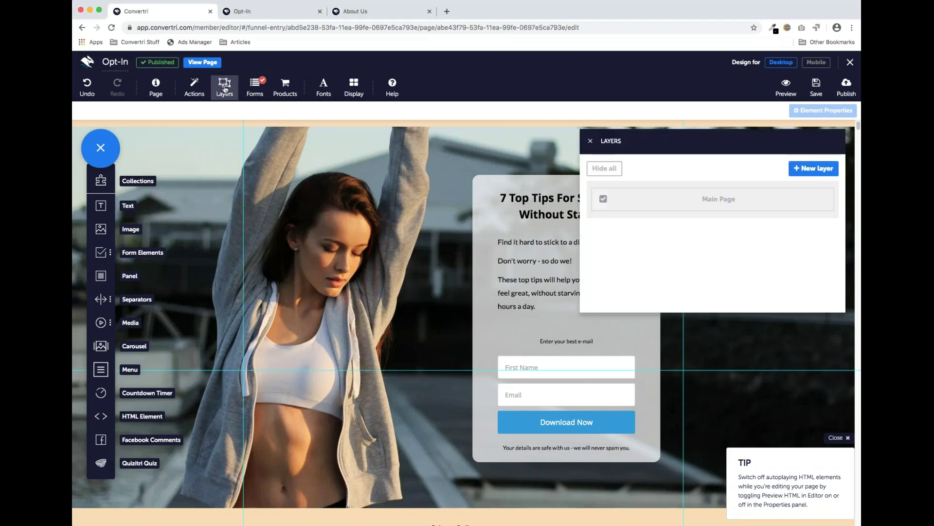
pyautogui.click(590, 141)
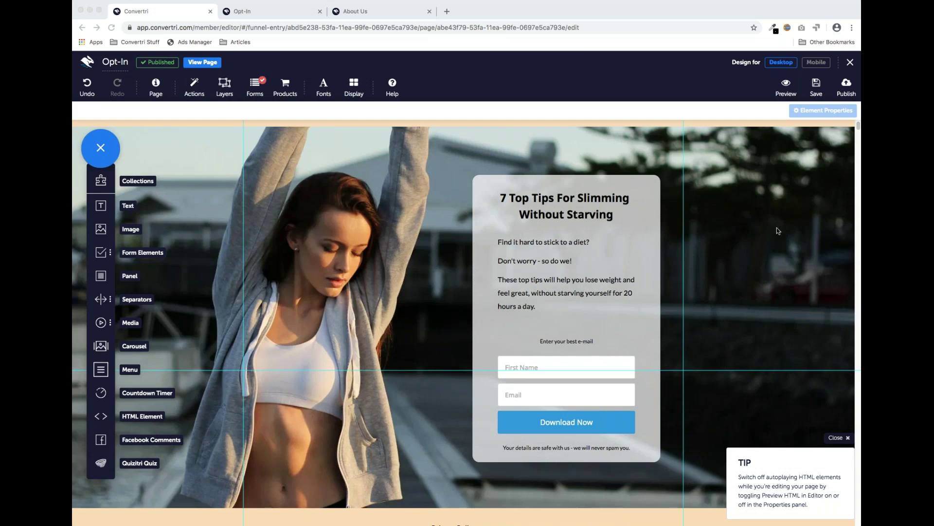
pyautogui.click(567, 180)
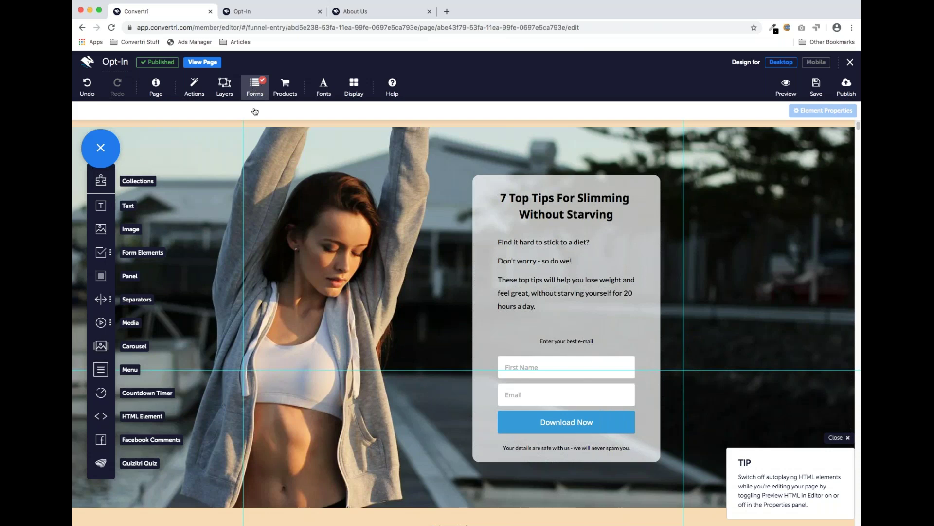
# Step: Add a multiline textbox to the page, shift the opt-in panel slightly upward and place the textbox against the panel's left edge
pyautogui.click(107, 253)
pyautogui.moveTo(144, 374); pyautogui.dragTo(317, 347)
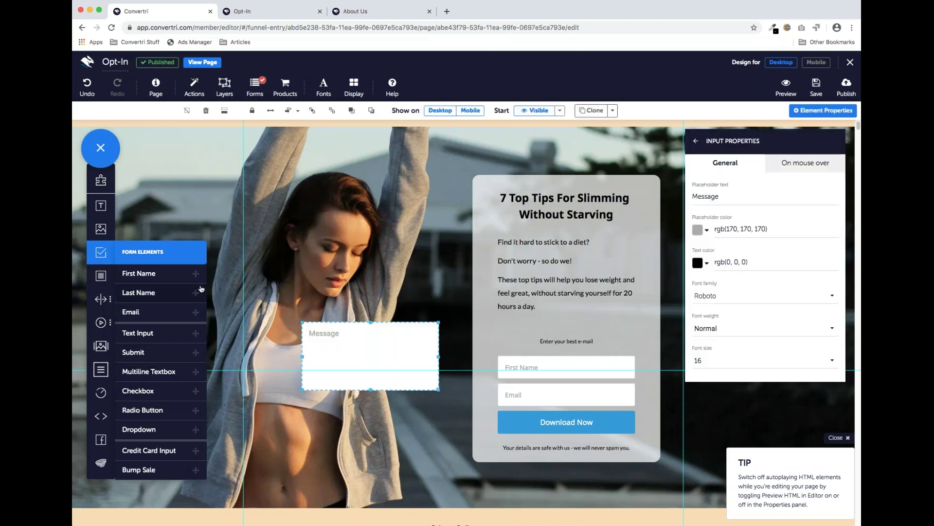
pyautogui.click(102, 252)
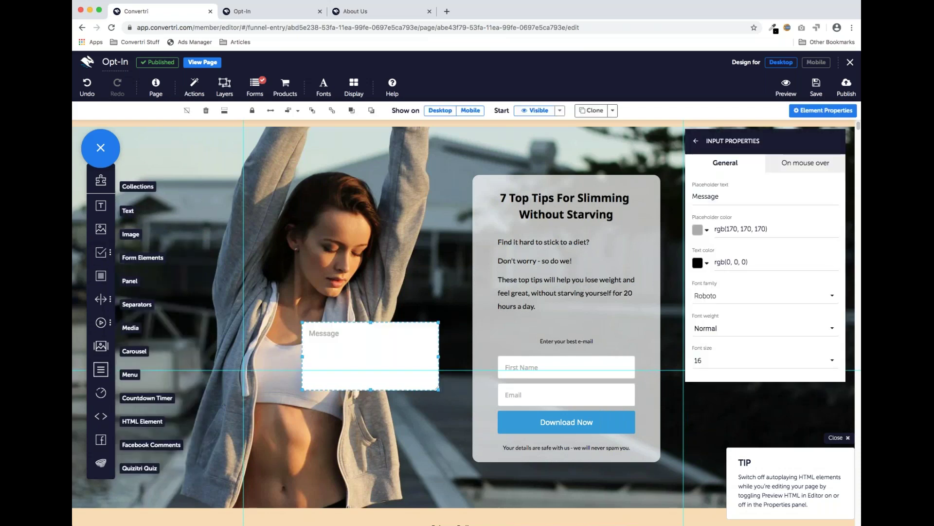
pyautogui.moveTo(536, 179); pyautogui.dragTo(542, 134)
pyautogui.click(377, 353)
pyautogui.moveTo(377, 354); pyautogui.dragTo(428, 363)
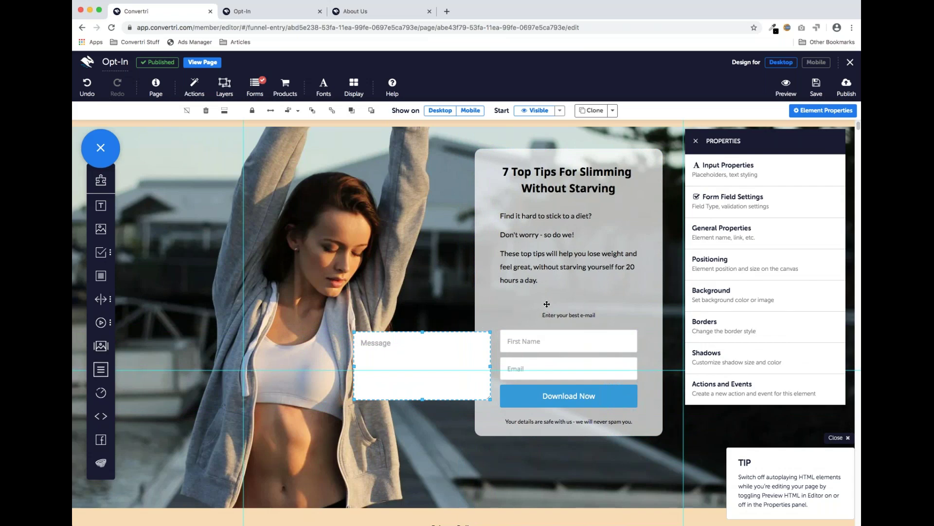
# Step: Assign the Notes field type to the Message textbox
pyautogui.click(755, 203)
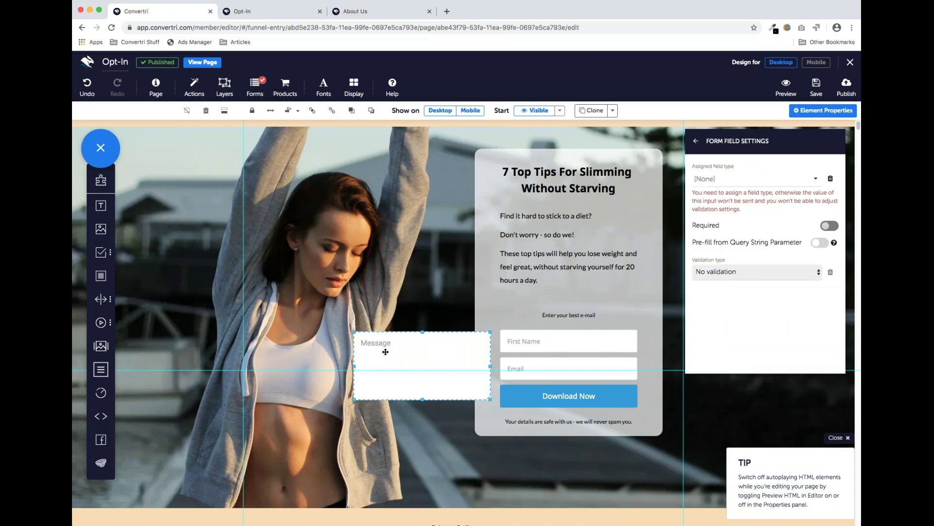
pyautogui.click(757, 178)
pyautogui.scroll(-5, 759, 218)
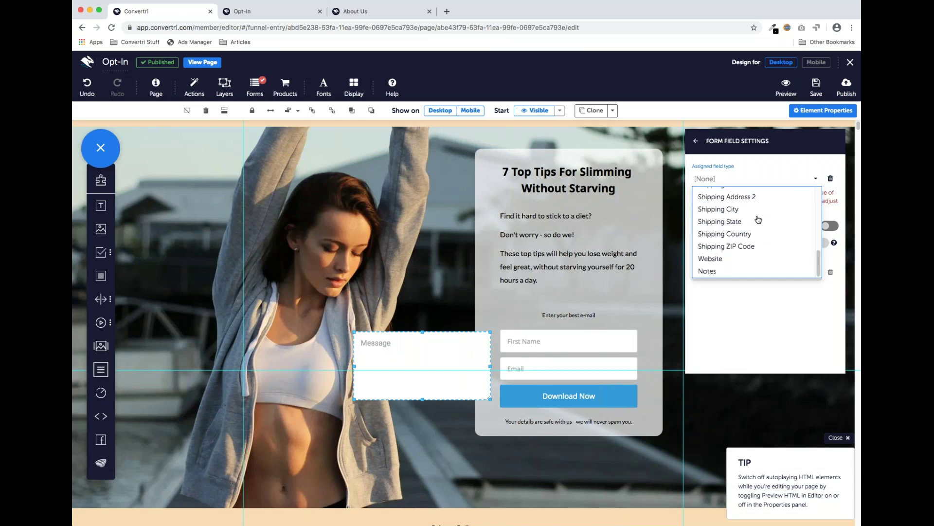
pyautogui.click(734, 271)
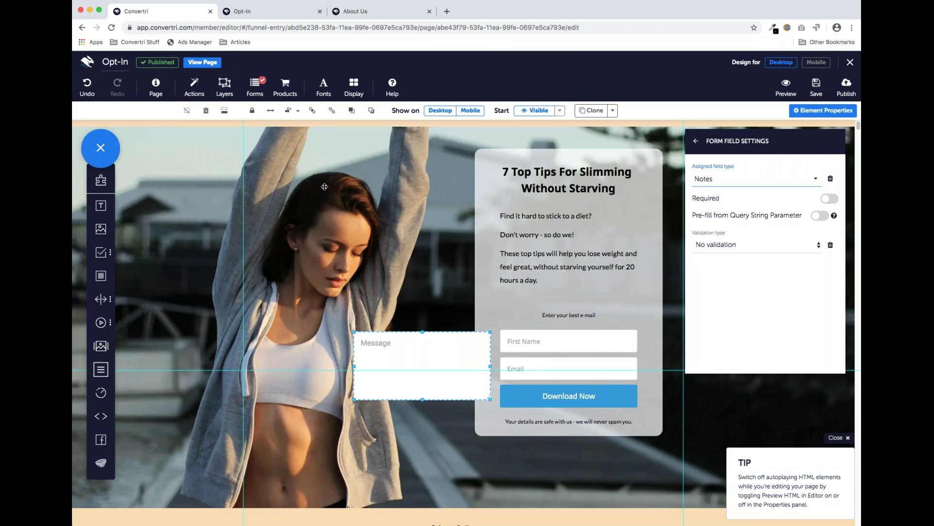
# Step: Open the email notification settings in the page's form configuration
pyautogui.click(254, 87)
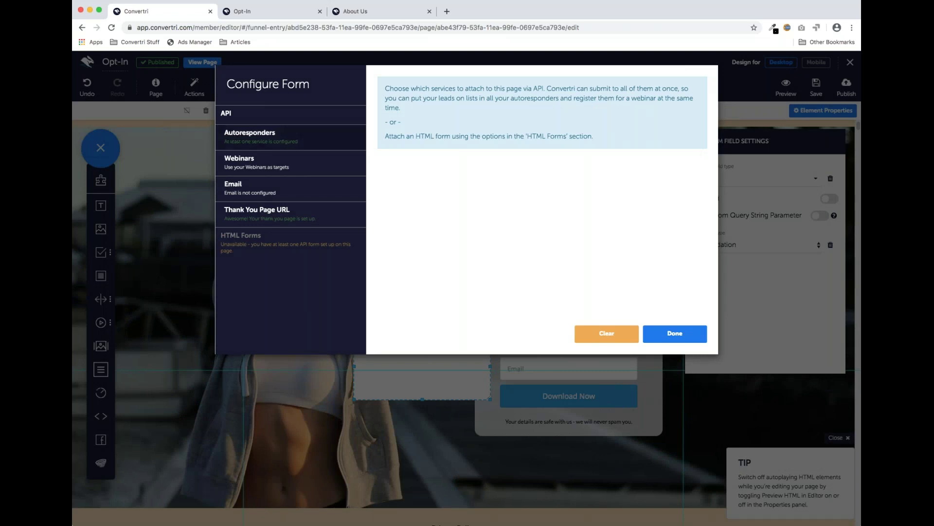
pyautogui.click(261, 191)
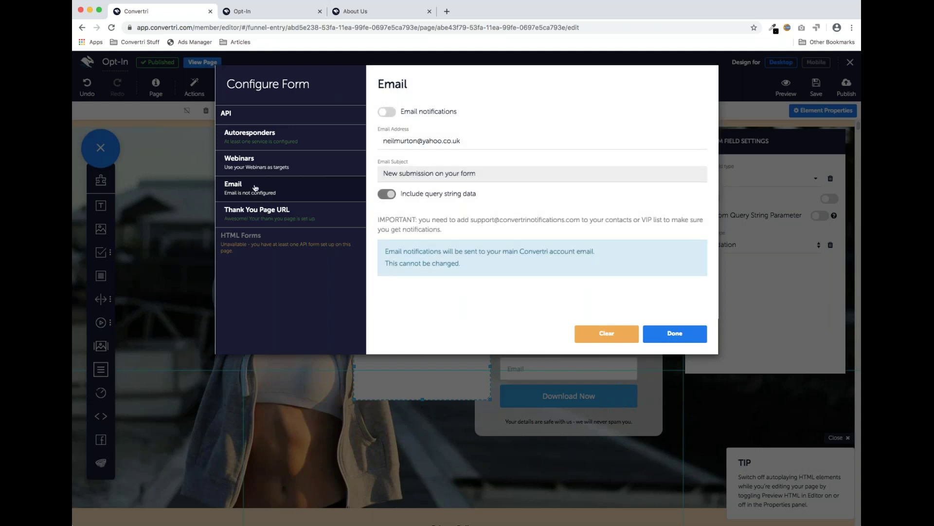
# Step: Turn on email notifications for the opt-in form, including query string data, and confirm the form configuration
pyautogui.click(388, 112)
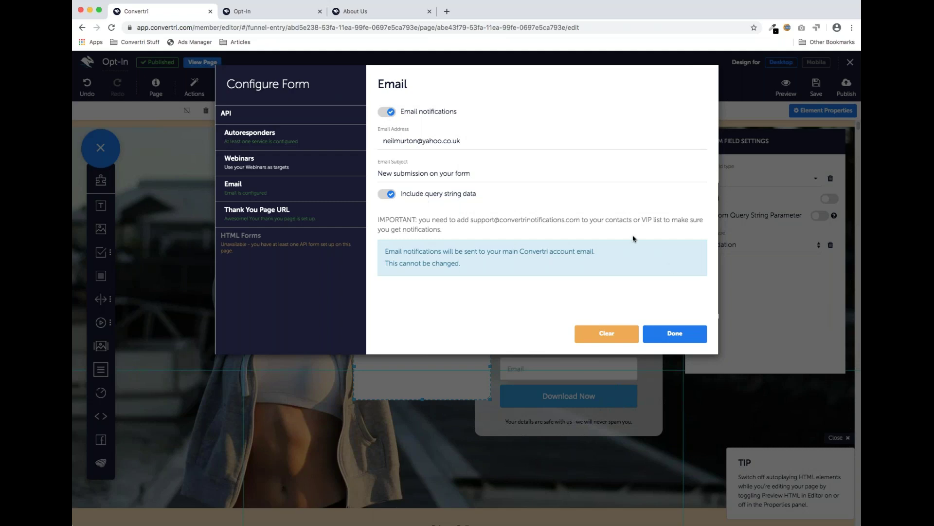
pyautogui.click(674, 340)
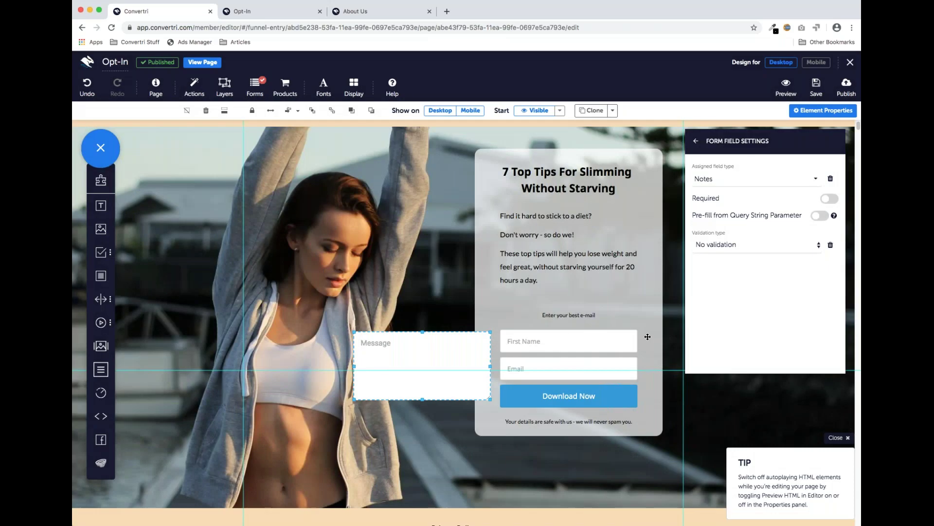
pyautogui.click(535, 344)
pyautogui.click(445, 356)
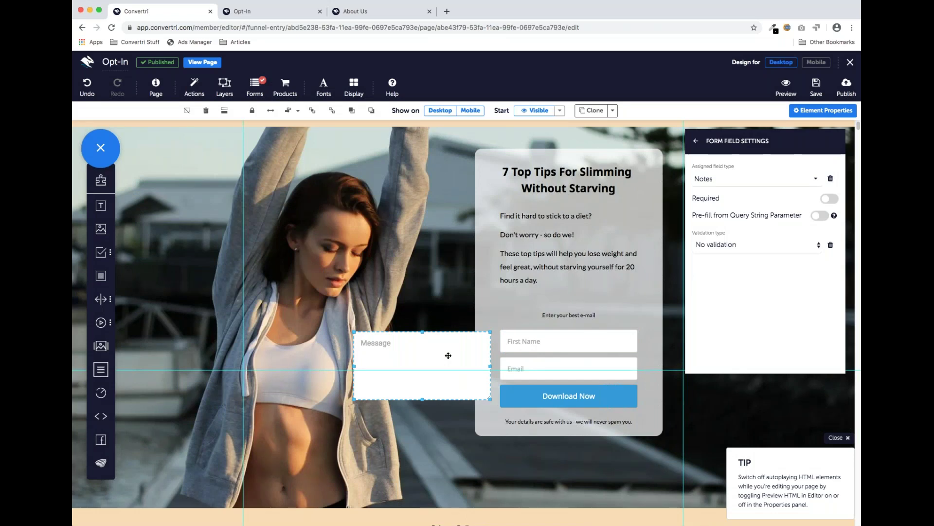
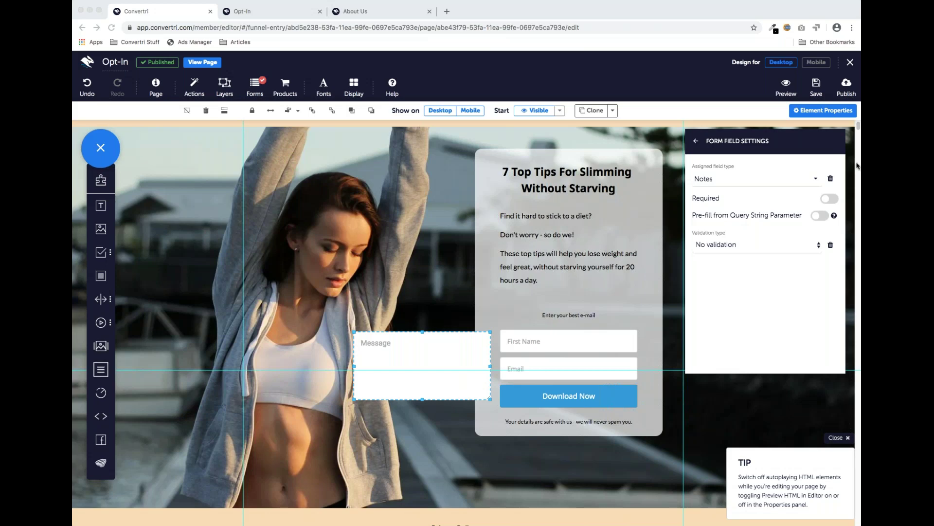
# Step: Reopen the form's email settings and add the prefix [OPTIN1] to the notification subject
pyautogui.click(254, 87)
pyautogui.click(274, 190)
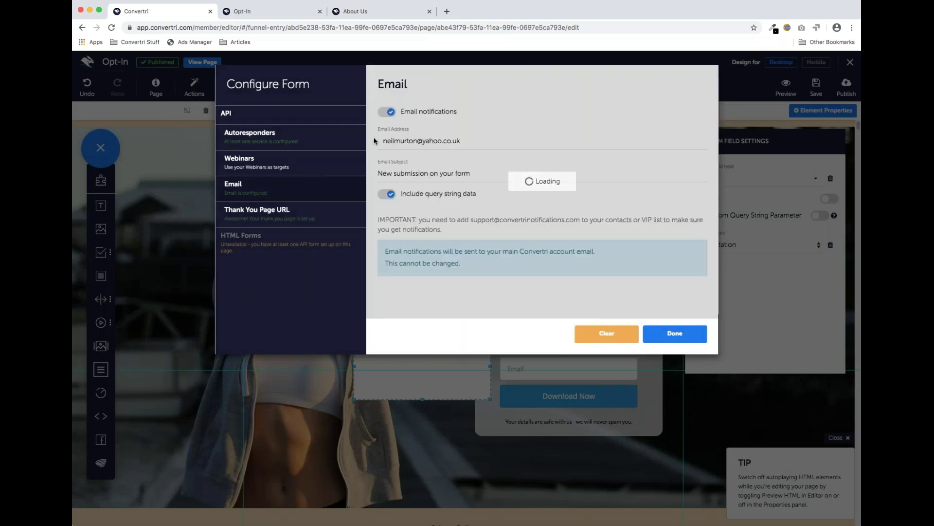
pyautogui.moveTo(379, 173)
pyautogui.mouseDown()
pyautogui.moveTo(476, 173)
pyautogui.moveTo(370, 176)
pyautogui.mouseUp()
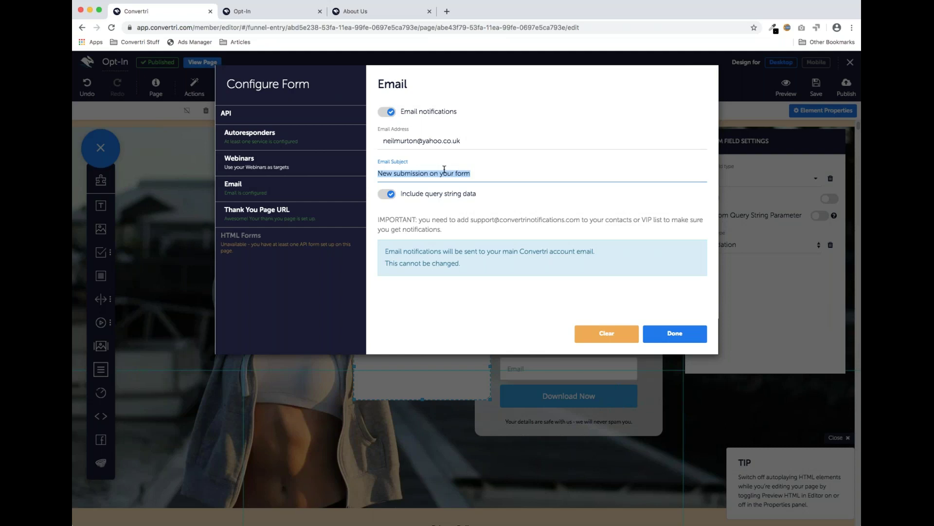
pyautogui.click(410, 176)
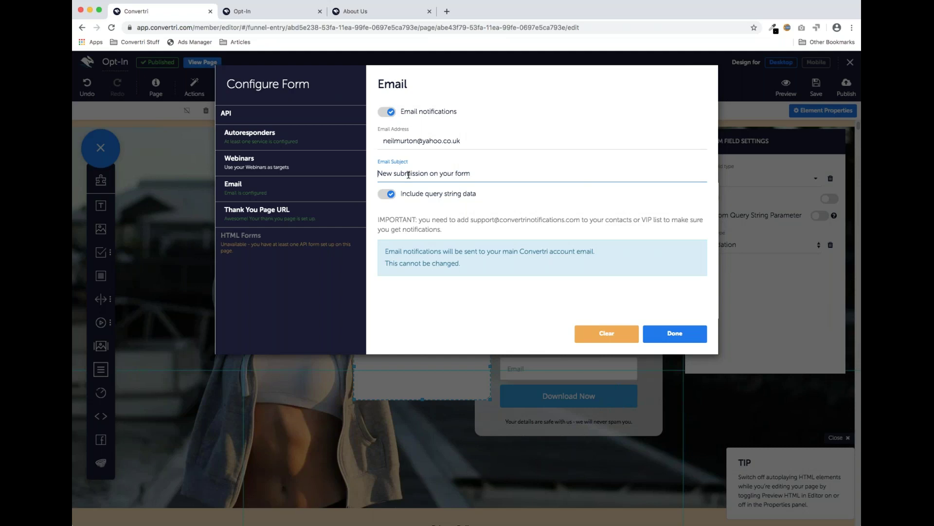
pyautogui.write('[')
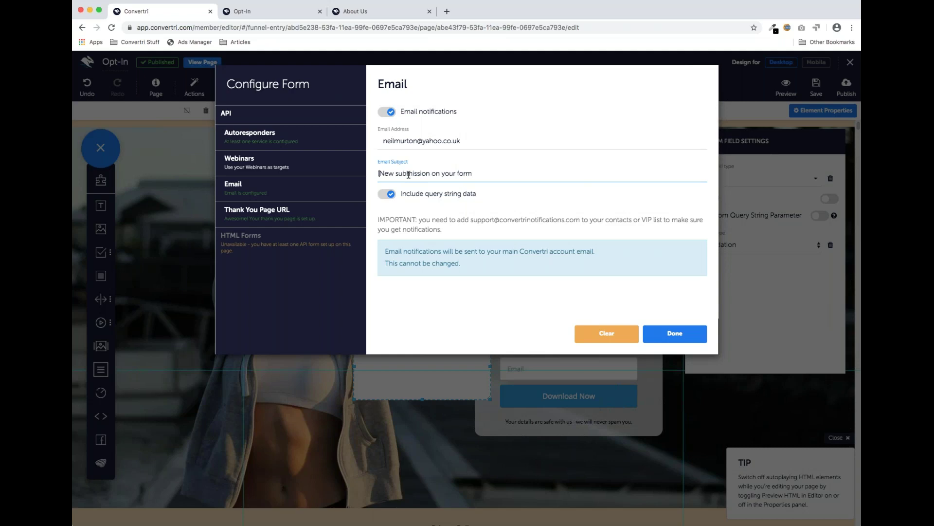
pyautogui.write('[OPTIN1]')
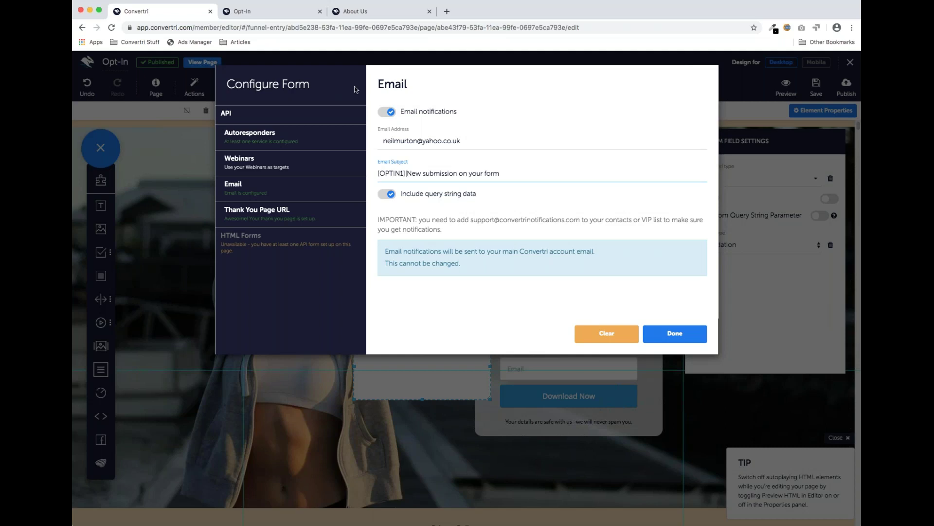
# Step: Remove the [OPTIN1] prefix from the notification subject and confirm the form configuration
pyautogui.moveTo(407, 173); pyautogui.dragTo(372, 174)
pyautogui.press('BackSpace')
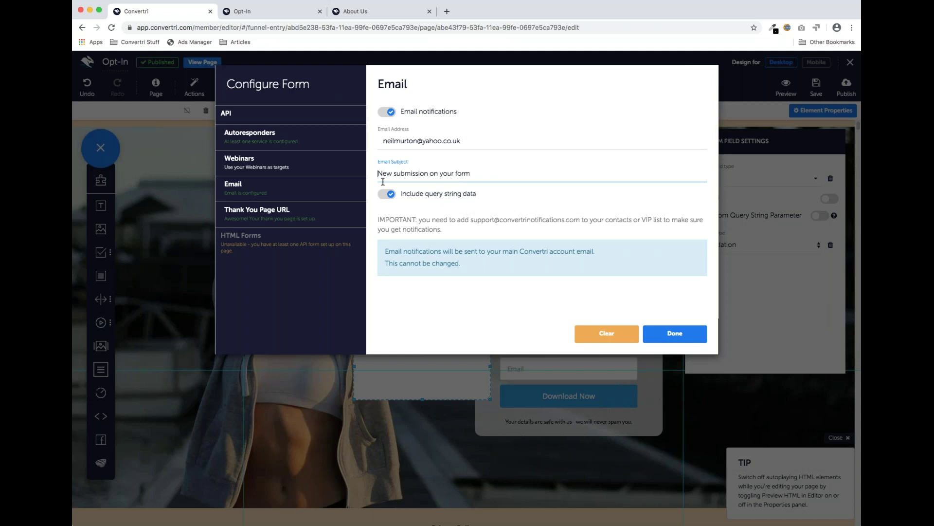
pyautogui.click(675, 332)
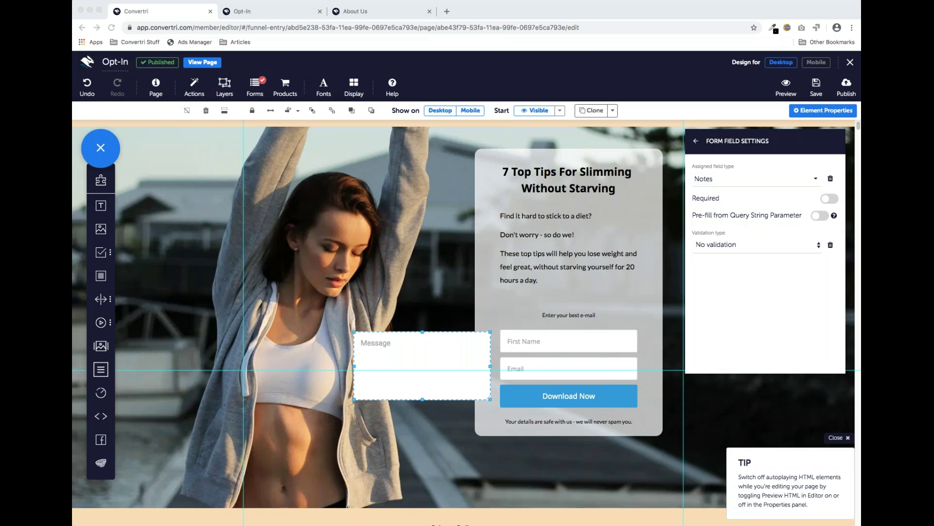
# Step: Look at the field types that can be assigned to the Message field
pyautogui.click(747, 185)
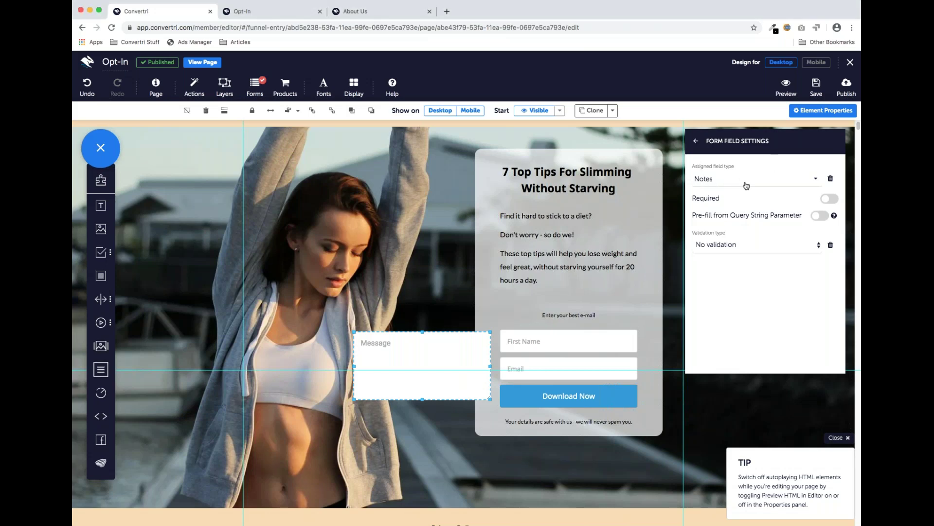
pyautogui.click(746, 186)
pyautogui.click(744, 271)
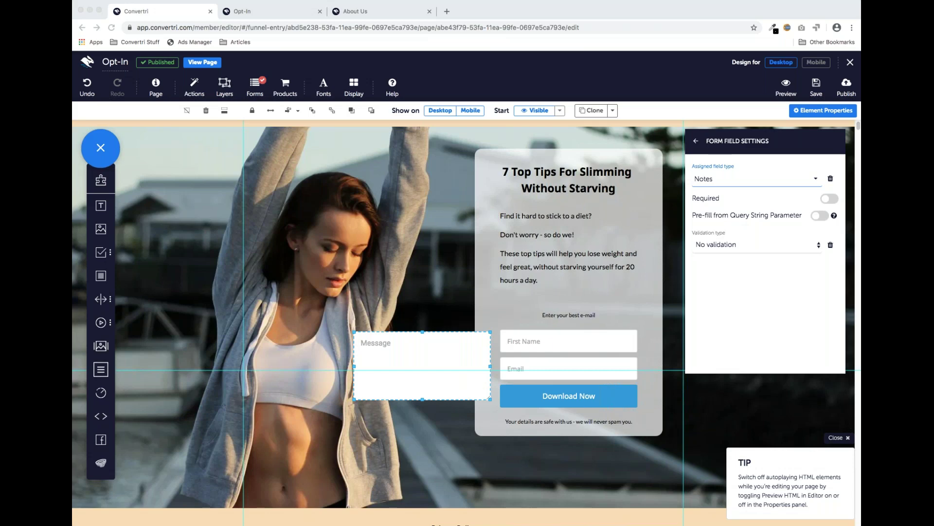
pyautogui.click(421, 347)
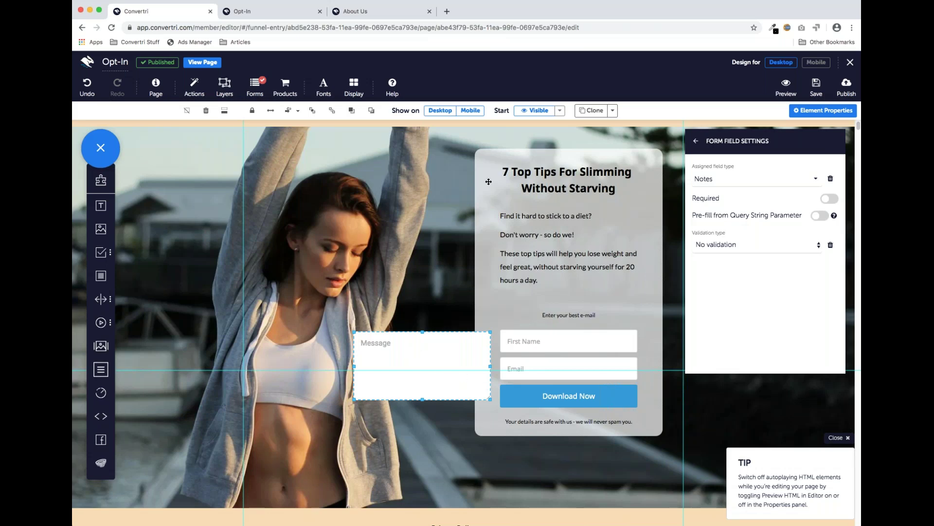
# Step: Close the Opt-In page editor, then open the Coffee page for editing and look through its sections
pyautogui.click(848, 66)
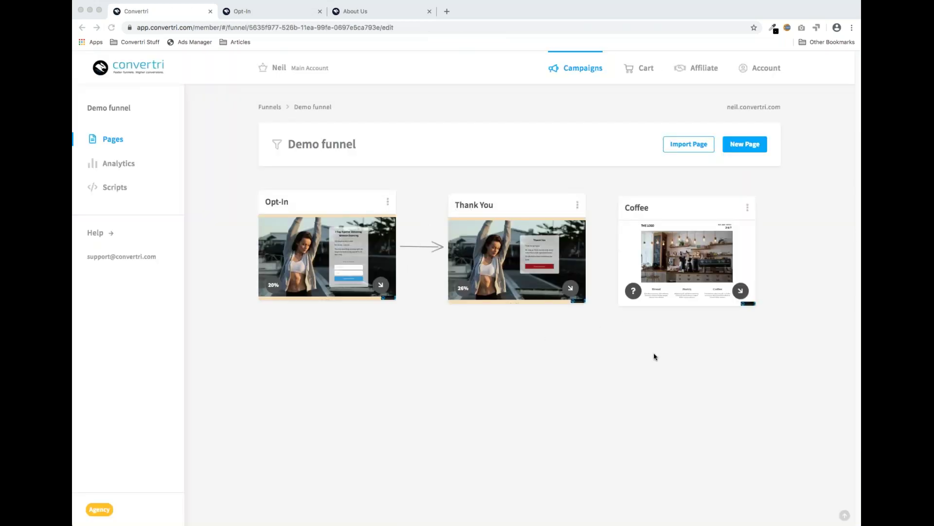
pyautogui.click(686, 263)
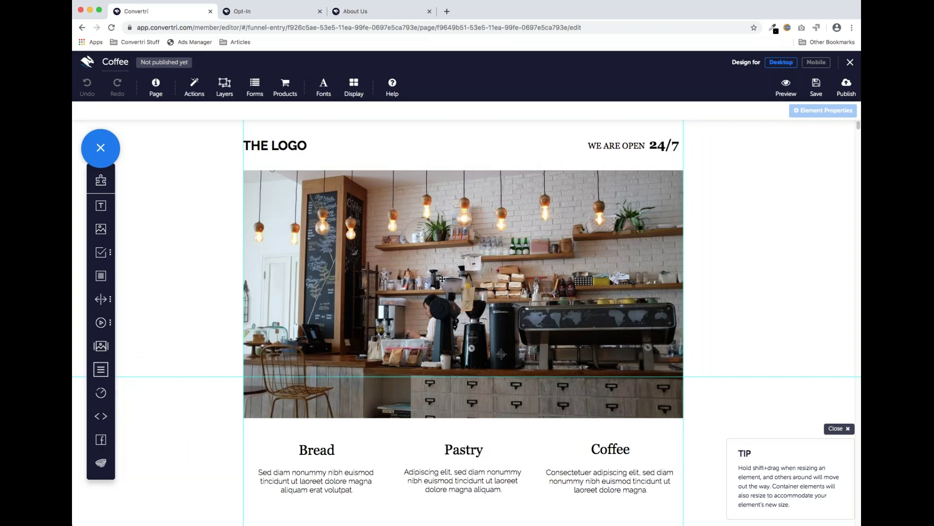
pyautogui.scroll(-6, 545, 280)
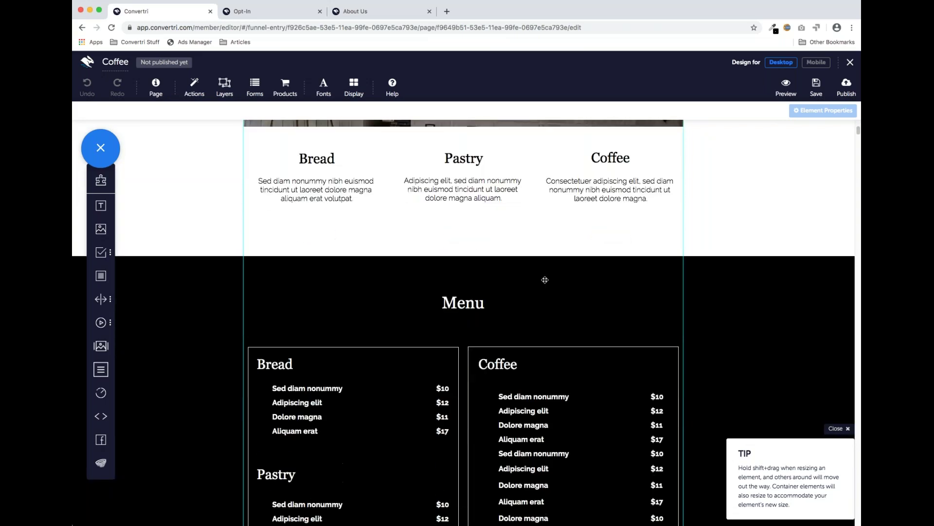
pyautogui.scroll(-11, 545, 279)
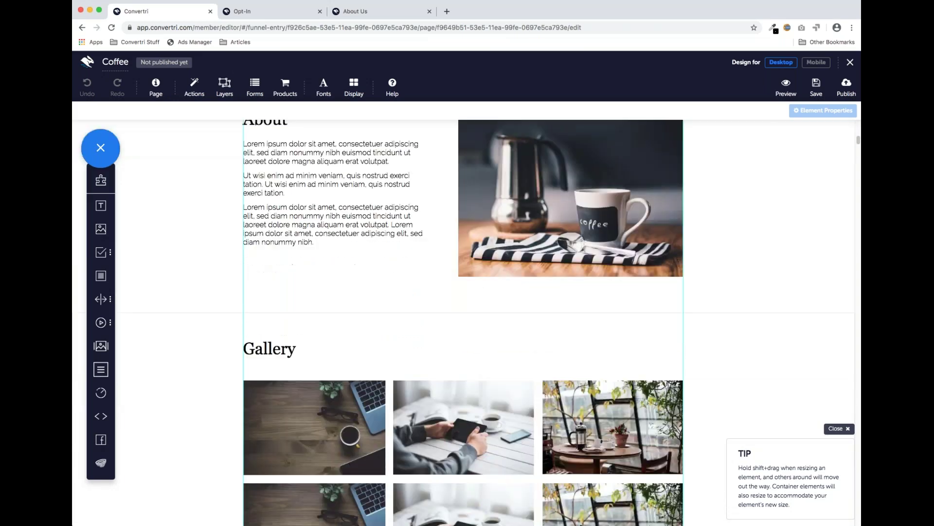
pyautogui.scroll(-10, 545, 279)
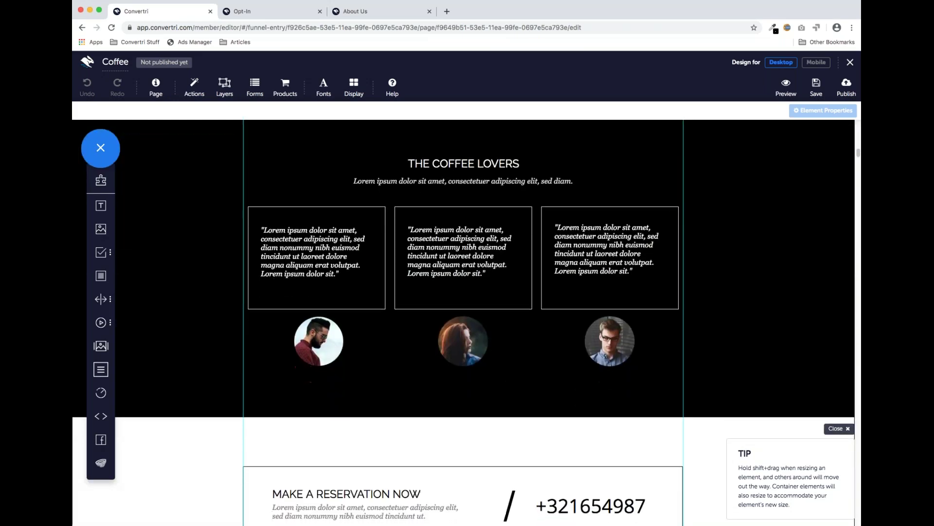
pyautogui.scroll(-9, 545, 280)
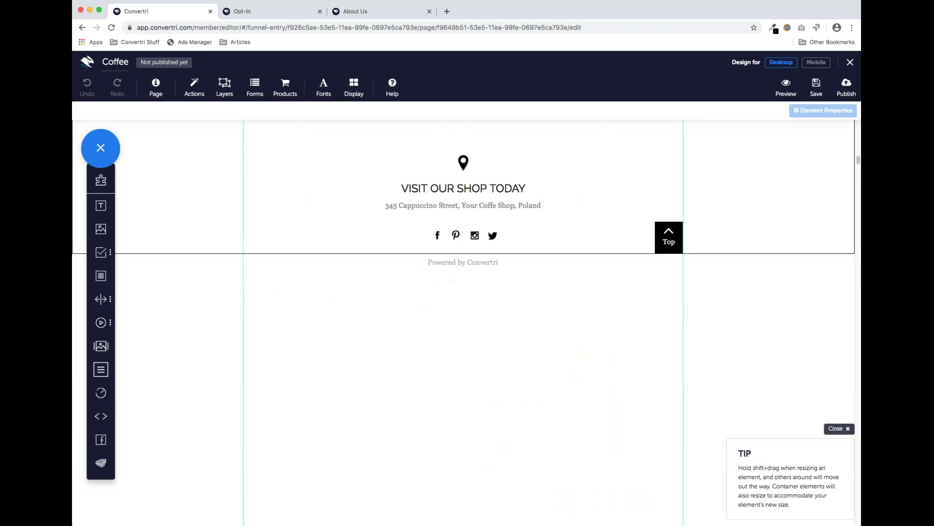
pyautogui.scroll(20, 545, 280)
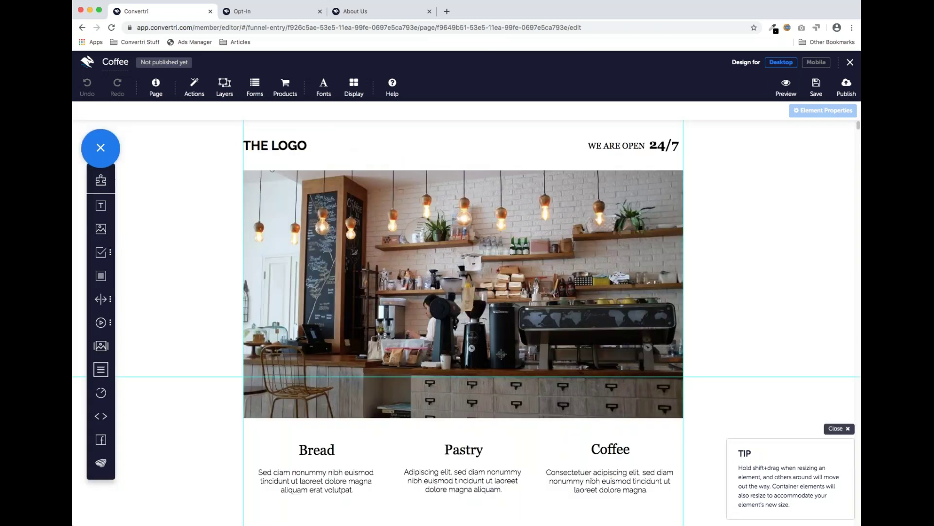
pyautogui.scroll(-4, 545, 277)
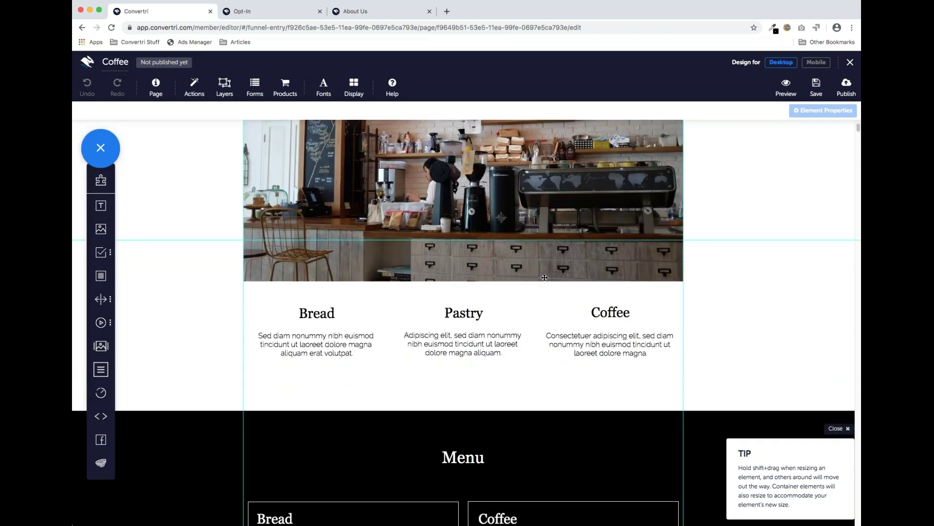
pyautogui.scroll(-6, 543, 263)
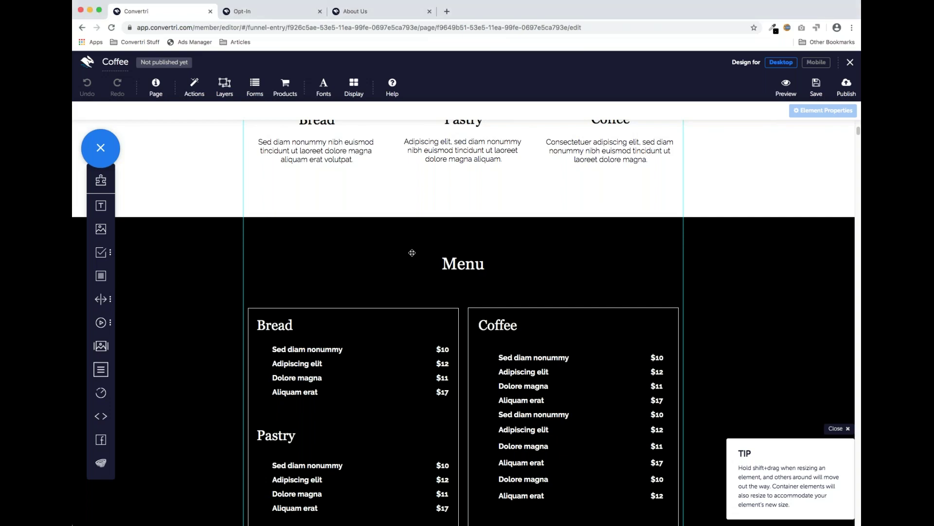
# Step: Select the black Menu section and examine how it sits between the intro texts above and the About section below
pyautogui.click(365, 231)
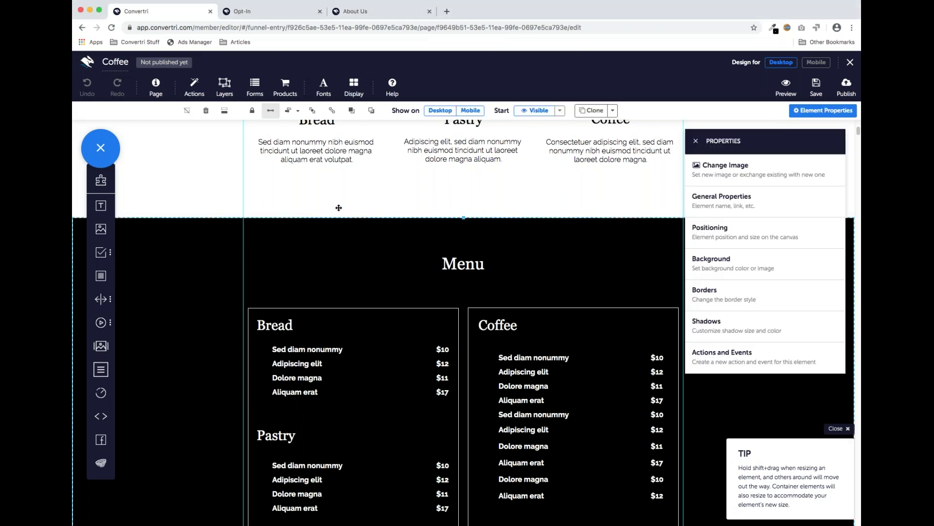
pyautogui.scroll(-2, 339, 208)
pyautogui.scroll(-2, 210, 188)
pyautogui.scroll(3, 210, 188)
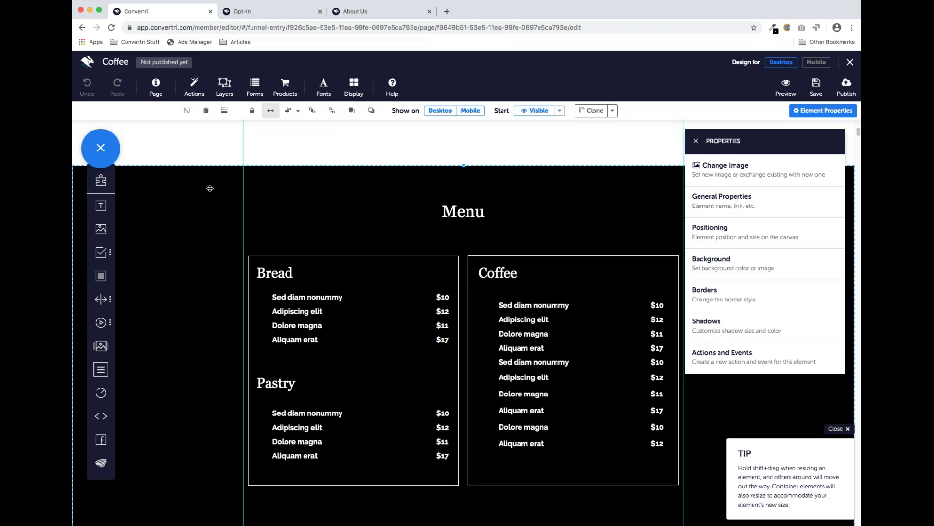
pyautogui.scroll(-1, 342, 192)
pyautogui.scroll(2, 244, 172)
pyautogui.scroll(-2, 255, 174)
pyautogui.scroll(-2, 256, 174)
pyautogui.scroll(1, 261, 161)
pyautogui.scroll(-1, 262, 167)
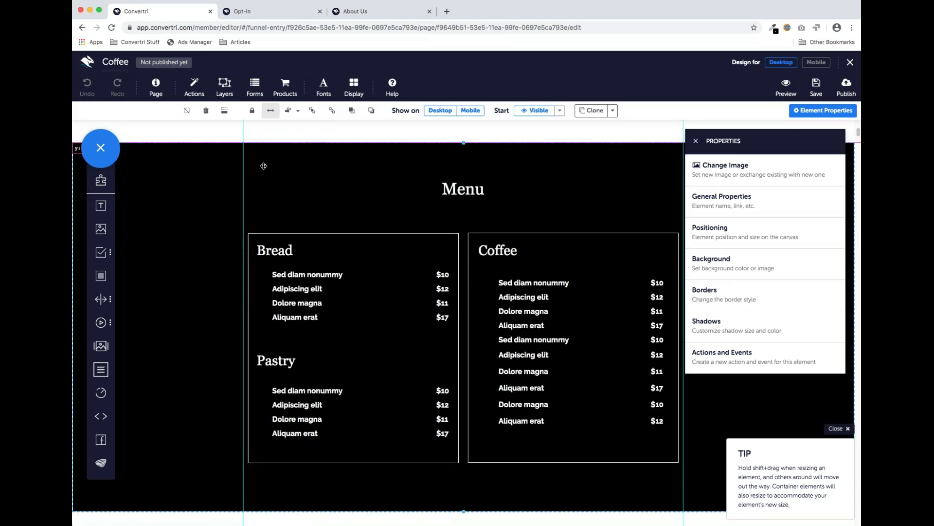
pyautogui.scroll(-5, 305, 211)
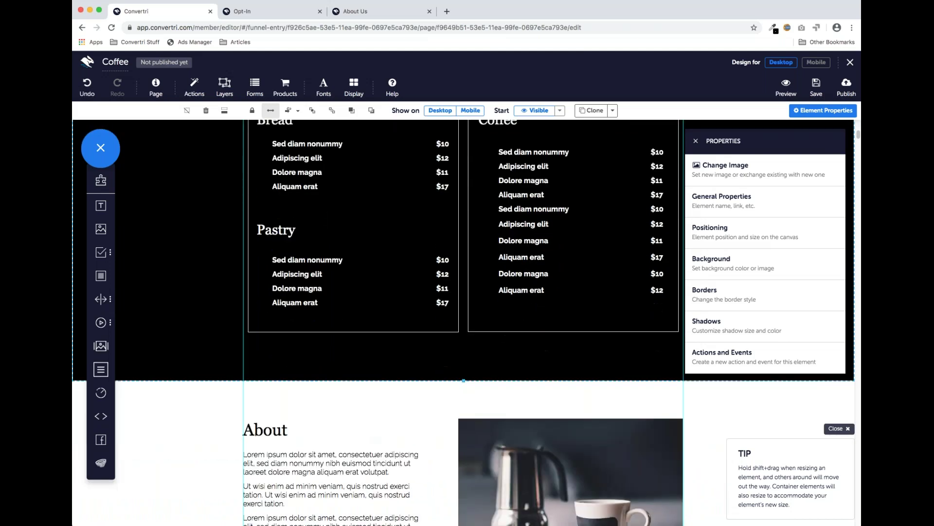
pyautogui.scroll(-2, 305, 268)
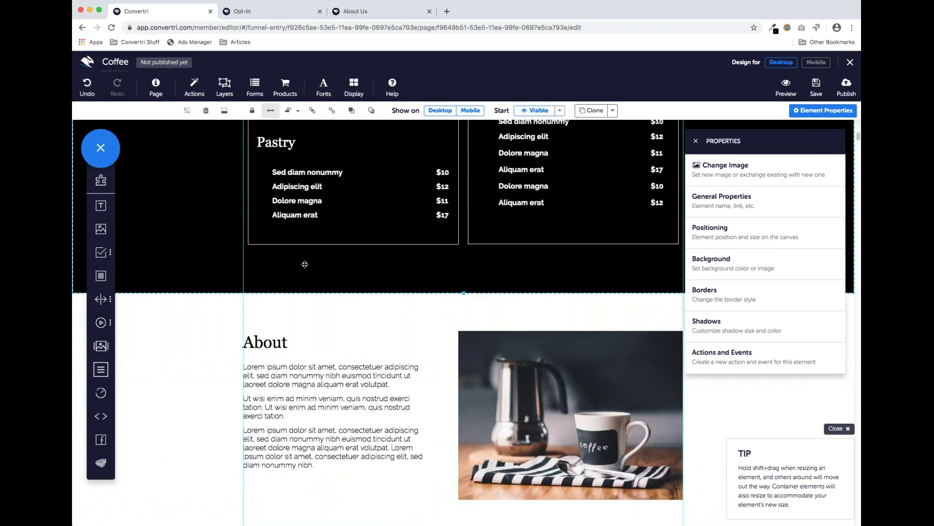
pyautogui.scroll(8, 308, 260)
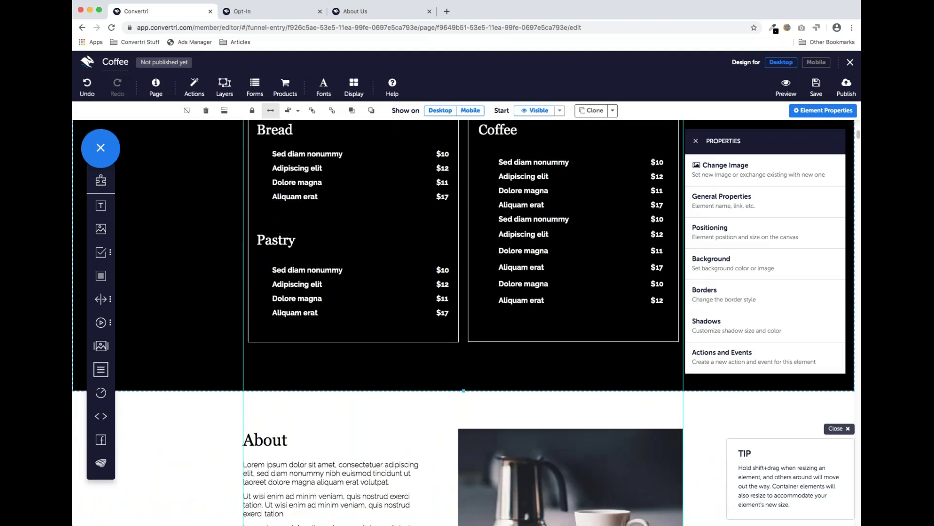
# Step: Turn on the display of element outlines on the Coffee page
pyautogui.click(354, 86)
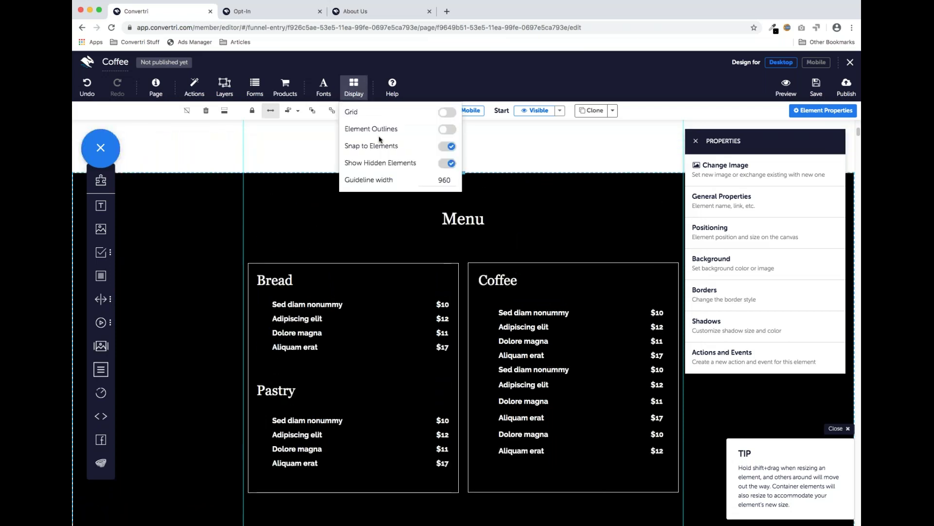
pyautogui.click(448, 129)
pyautogui.click(354, 87)
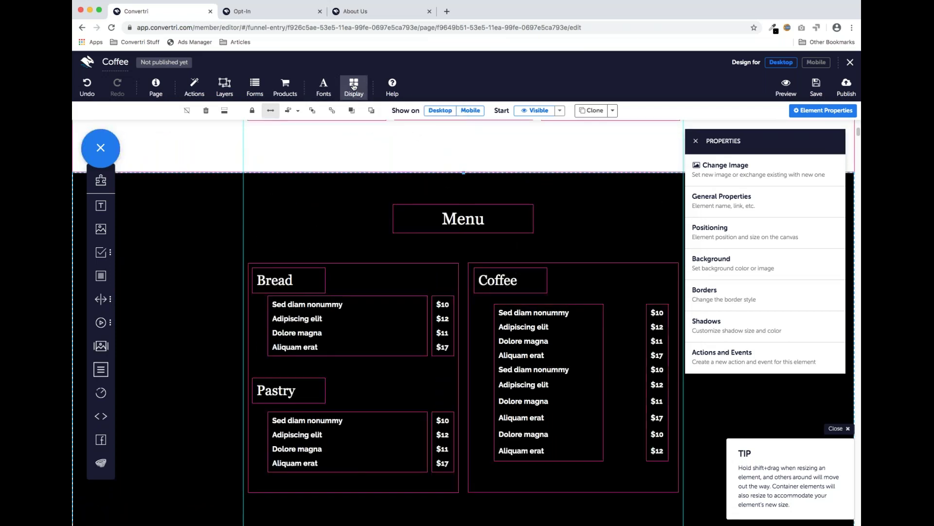
# Step: Move the black Menu section down the page to open a large blank area beneath the intro texts
pyautogui.scroll(-2, 313, 210)
pyautogui.scroll(3, 301, 224)
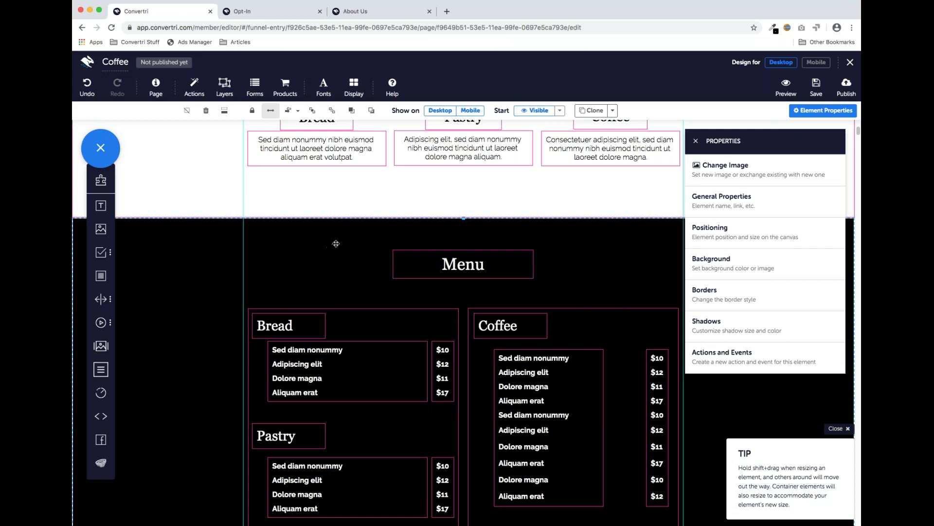
pyautogui.moveTo(341, 233); pyautogui.dragTo(347, 478)
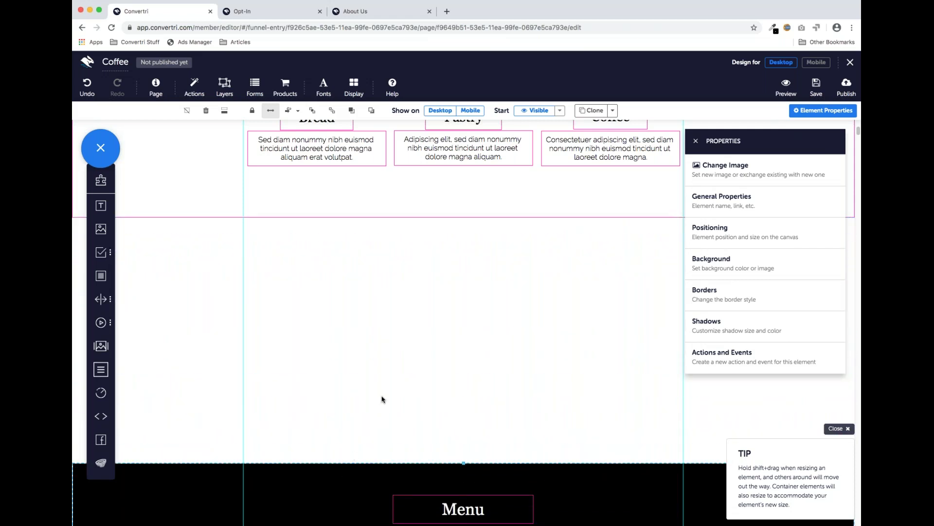
pyautogui.scroll(-8, 387, 352)
pyautogui.scroll(-10, 388, 352)
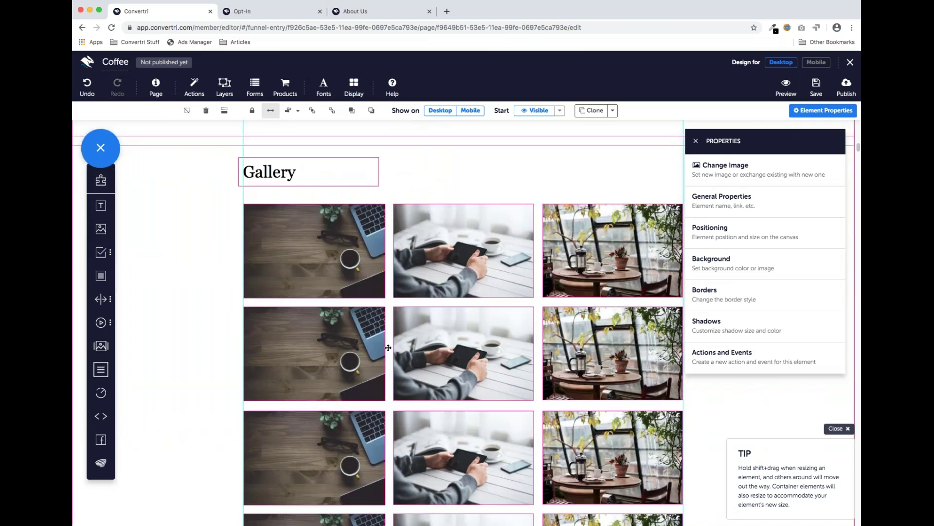
pyautogui.scroll(4, 384, 350)
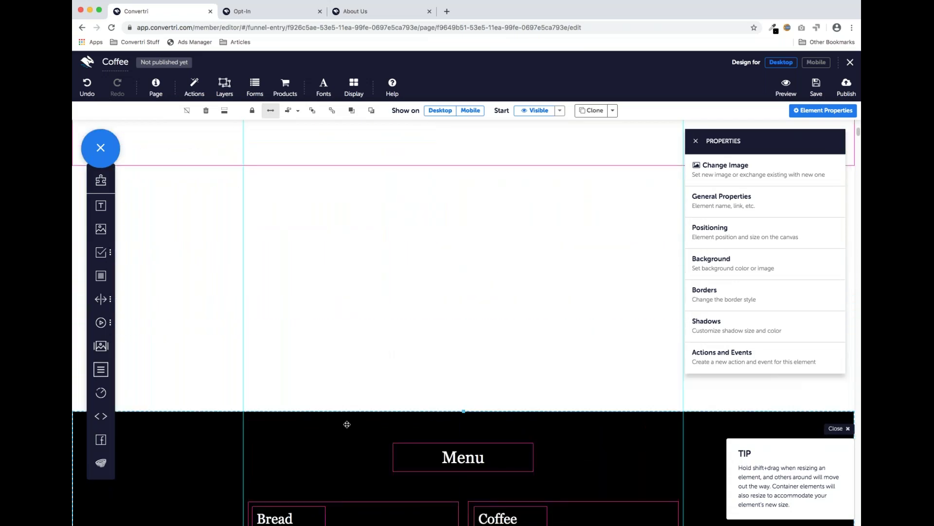
# Step: Move the black Menu section up to narrow the blank area beneath the Bread, Pastry and Coffee intro texts
pyautogui.moveTo(345, 413); pyautogui.dragTo(349, 338)
pyautogui.scroll(8, 348, 348)
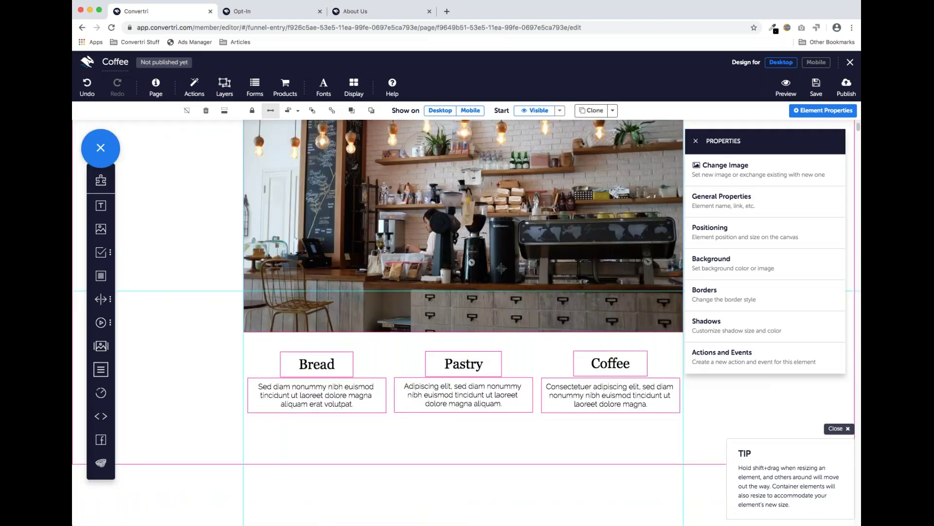
pyautogui.scroll(-3, 348, 351)
pyautogui.moveTo(345, 436); pyautogui.dragTo(346, 475)
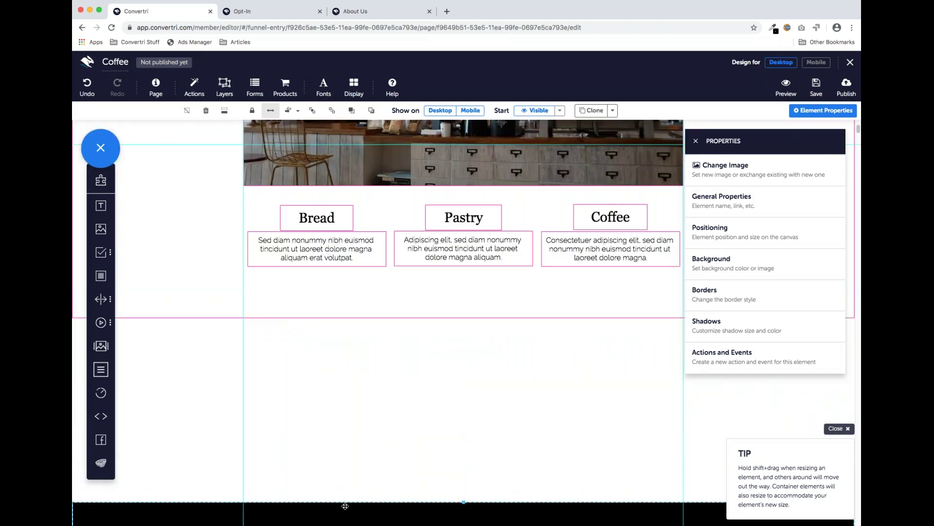
pyautogui.scroll(-4, 345, 348)
pyautogui.scroll(2, 121, 223)
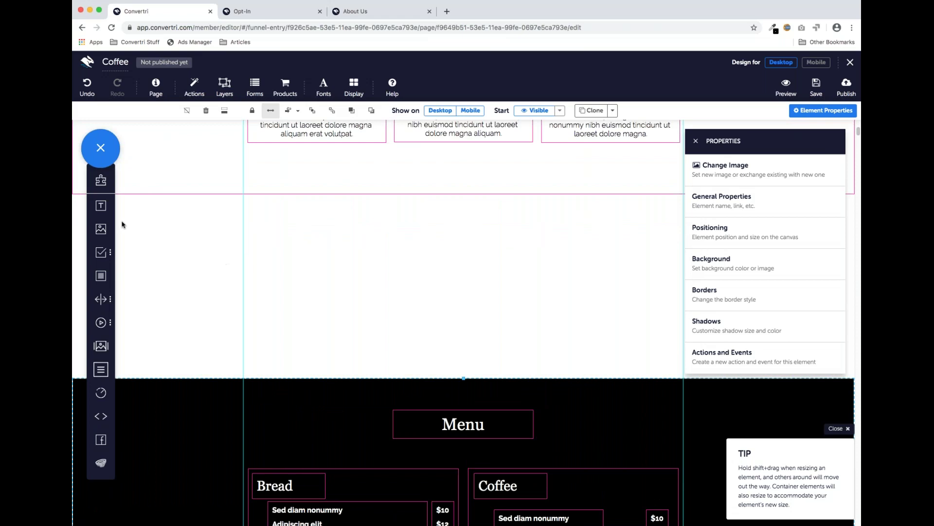
# Step: Add a grey box in the gap above the Menu section, fill the gap's height with it and stretch it to full page width
pyautogui.moveTo(100, 276); pyautogui.dragTo(419, 271)
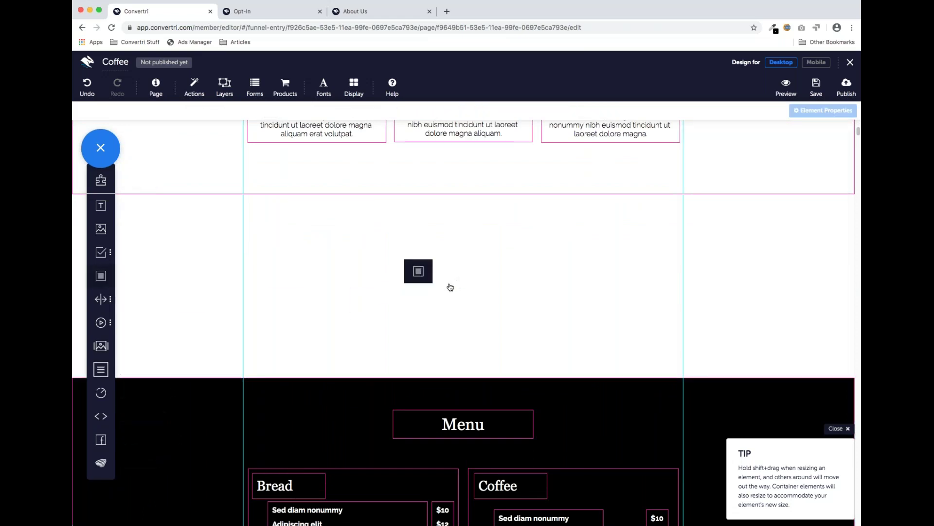
pyautogui.moveTo(465, 302); pyautogui.dragTo(435, 235)
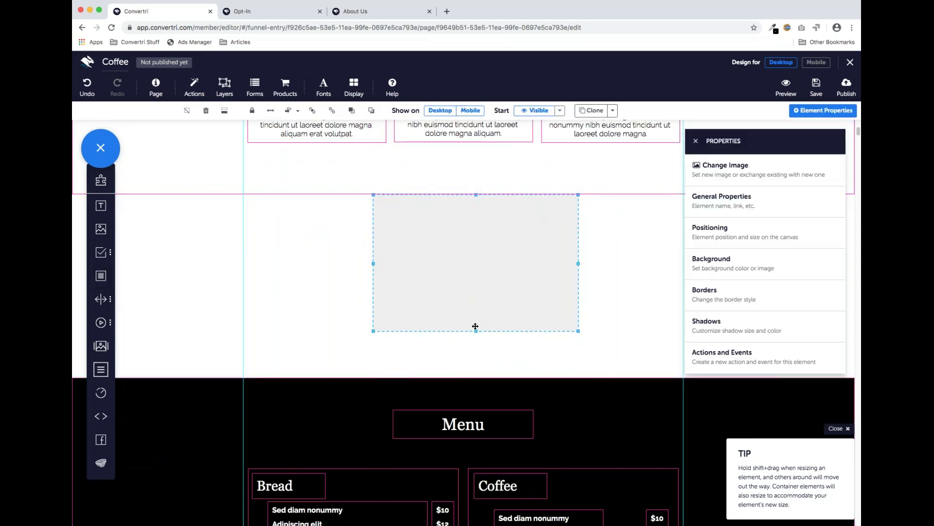
pyautogui.moveTo(475, 331); pyautogui.dragTo(475, 376)
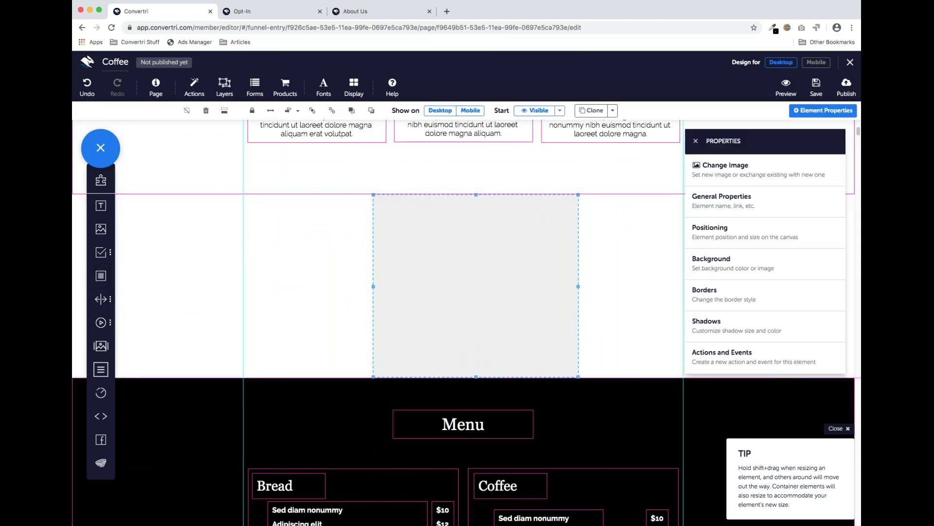
pyautogui.click(270, 110)
# Step: Delete the black Menu section between the grey box and the About section
pyautogui.scroll(-10, 407, 223)
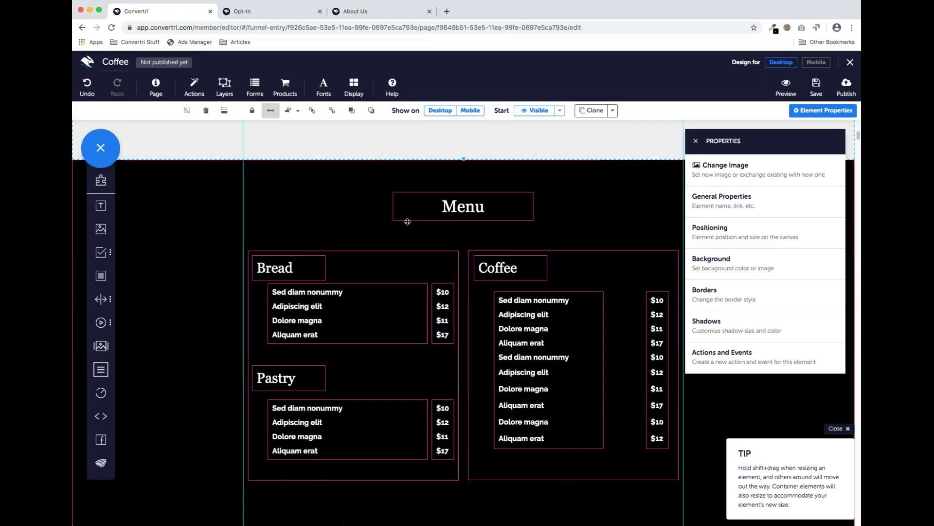
pyautogui.scroll(6, 406, 221)
pyautogui.scroll(1, 407, 220)
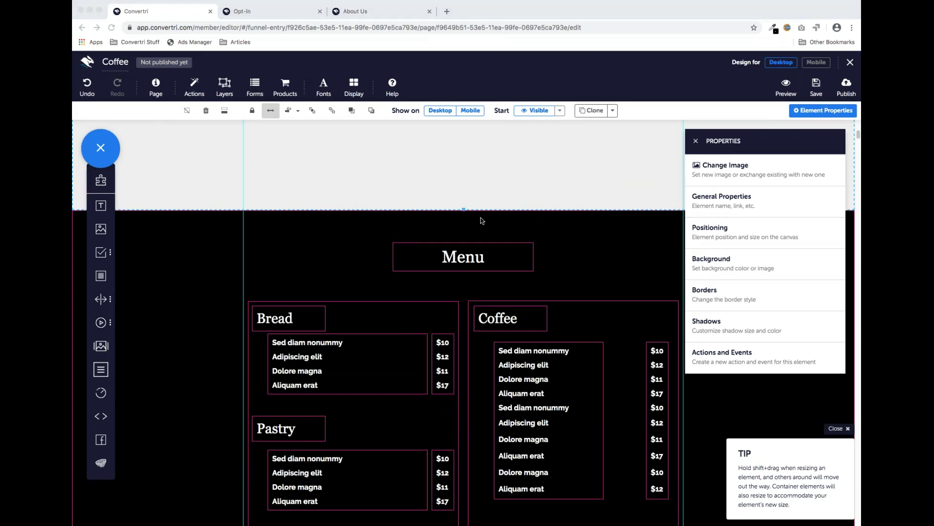
pyautogui.scroll(-3, 324, 217)
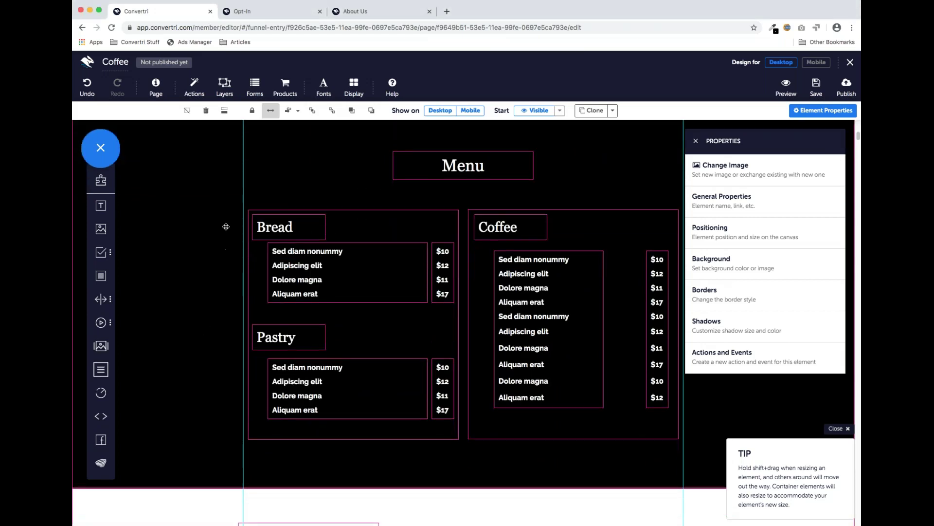
pyautogui.scroll(3, 347, 229)
pyautogui.scroll(-3, 348, 244)
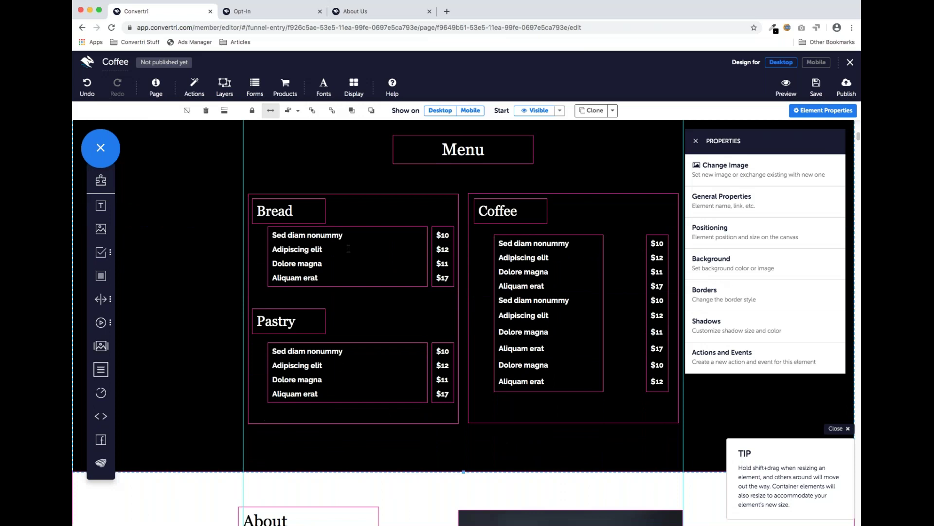
pyautogui.scroll(3, 363, 236)
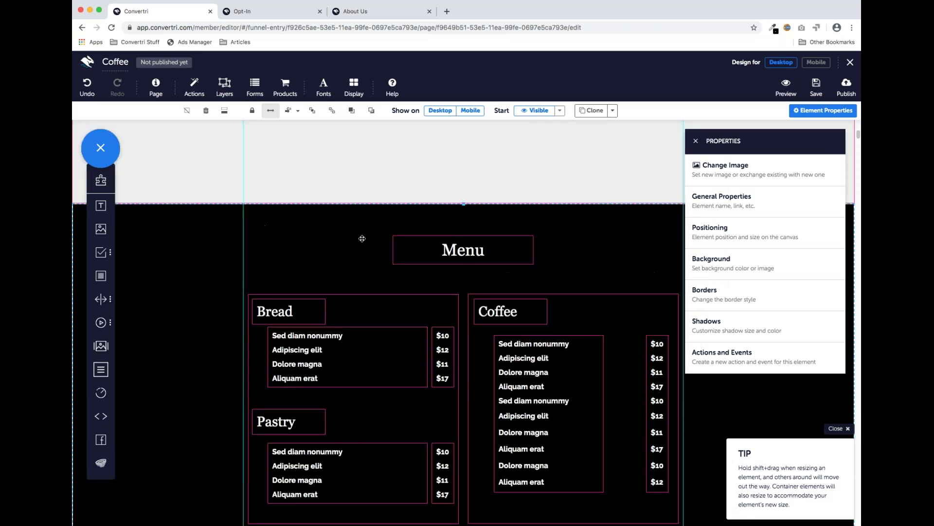
pyautogui.click(205, 110)
# Step: Examine the blank space between the grey box and the About section
pyautogui.scroll(-5, 387, 290)
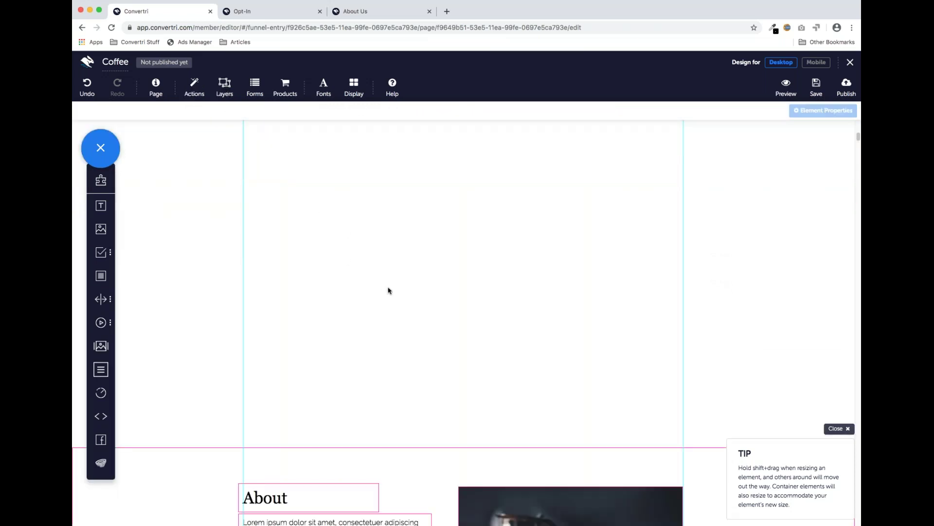
pyautogui.scroll(5, 388, 290)
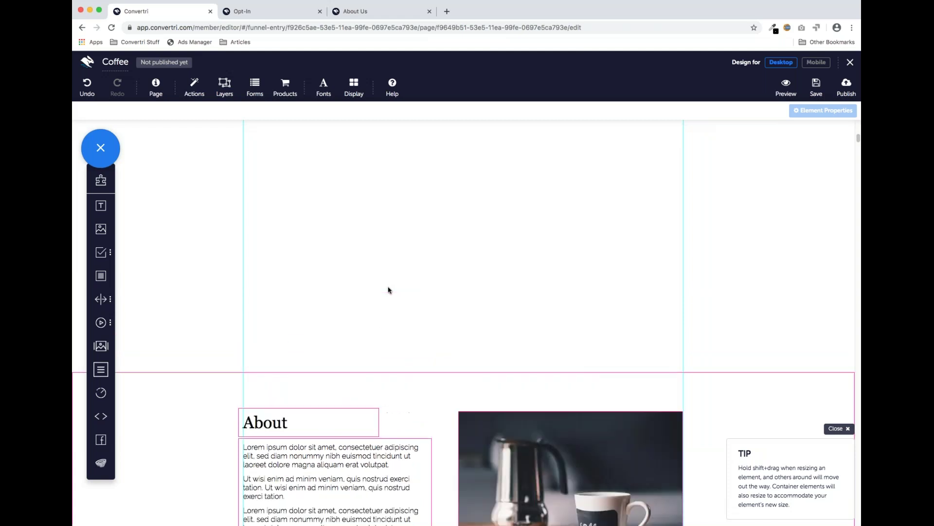
pyautogui.scroll(-3, 388, 290)
pyautogui.scroll(1, 419, 236)
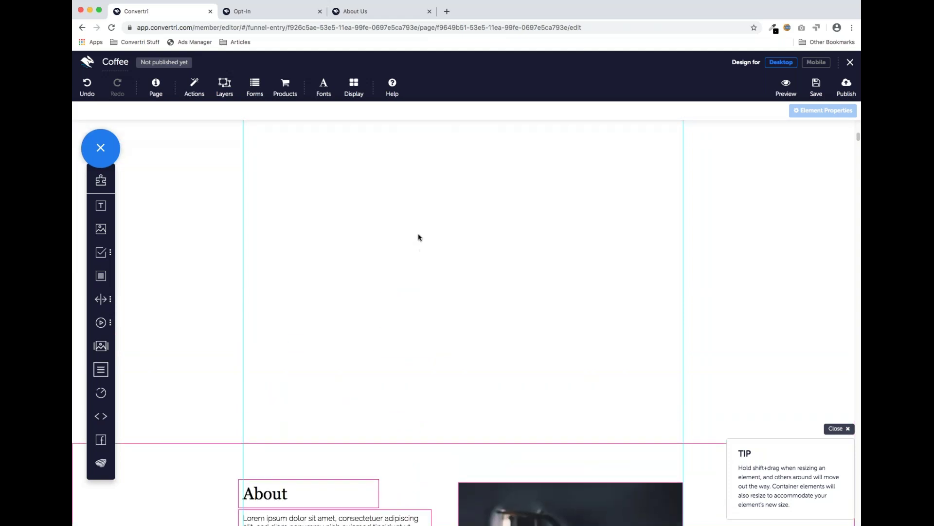
pyautogui.scroll(-3, 450, 253)
pyautogui.scroll(-3, 448, 258)
pyautogui.scroll(5, 445, 292)
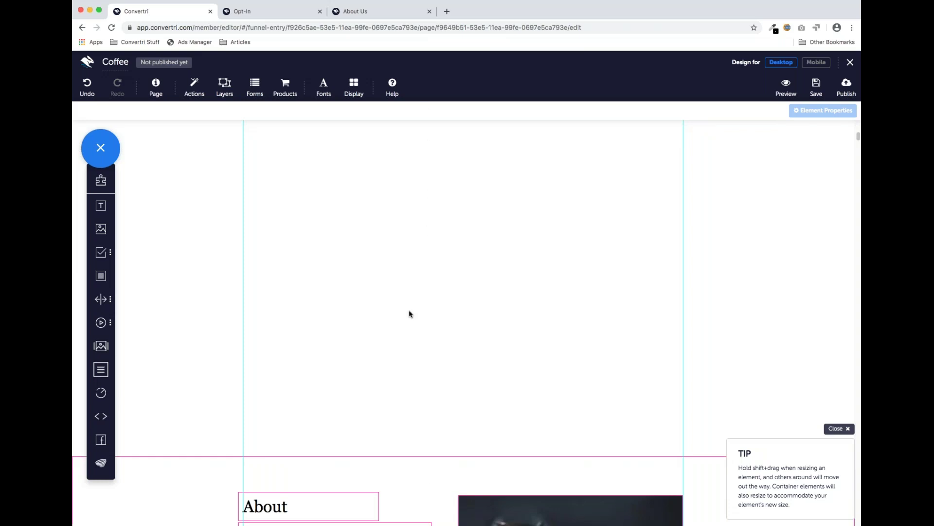
pyautogui.scroll(1, 402, 308)
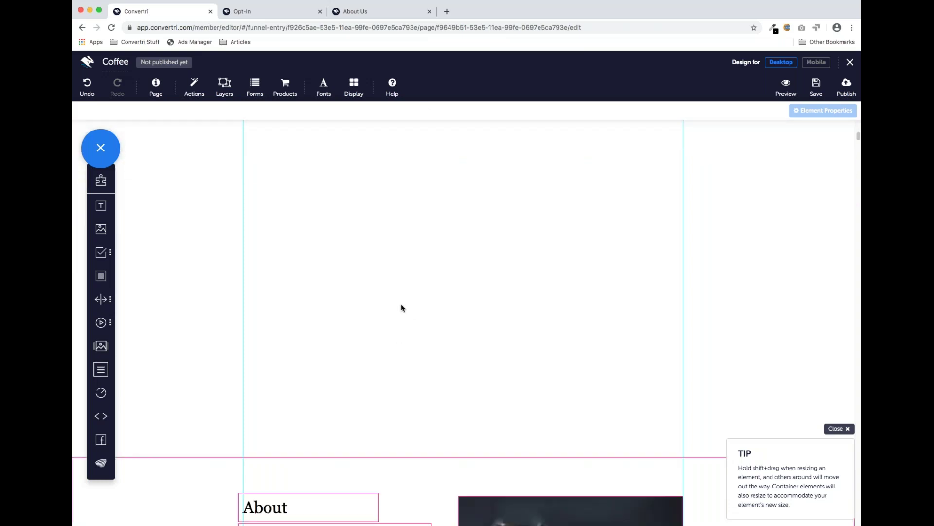
pyautogui.scroll(-1, 402, 307)
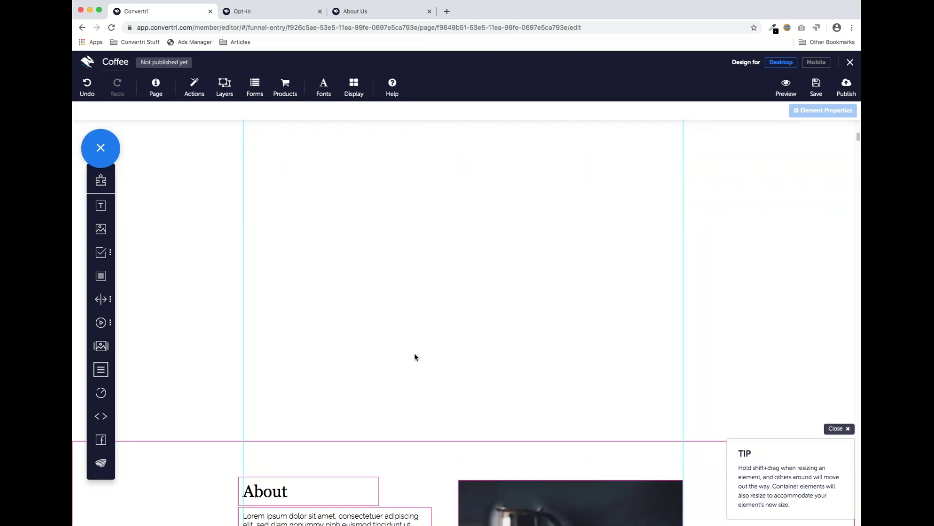
# Step: Select the About section and remove the whitespace above it
pyautogui.click(413, 458)
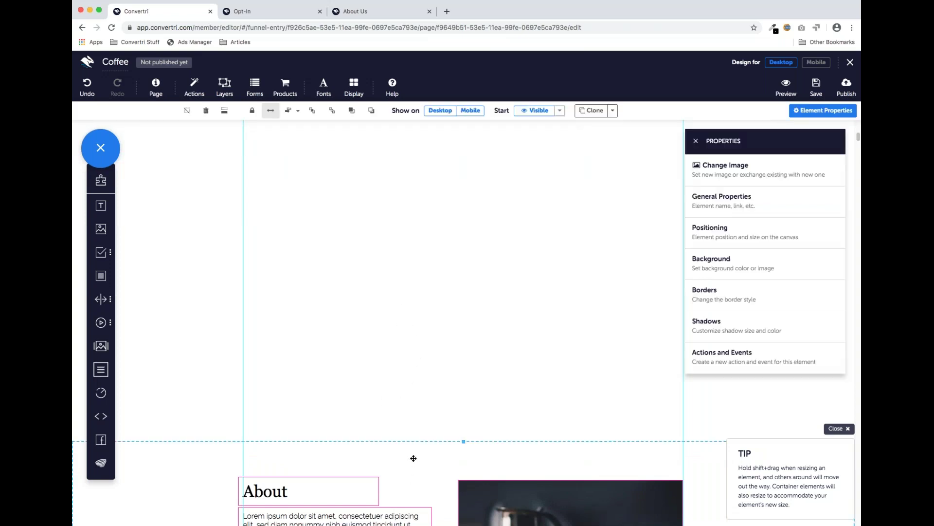
pyautogui.scroll(-5, 429, 387)
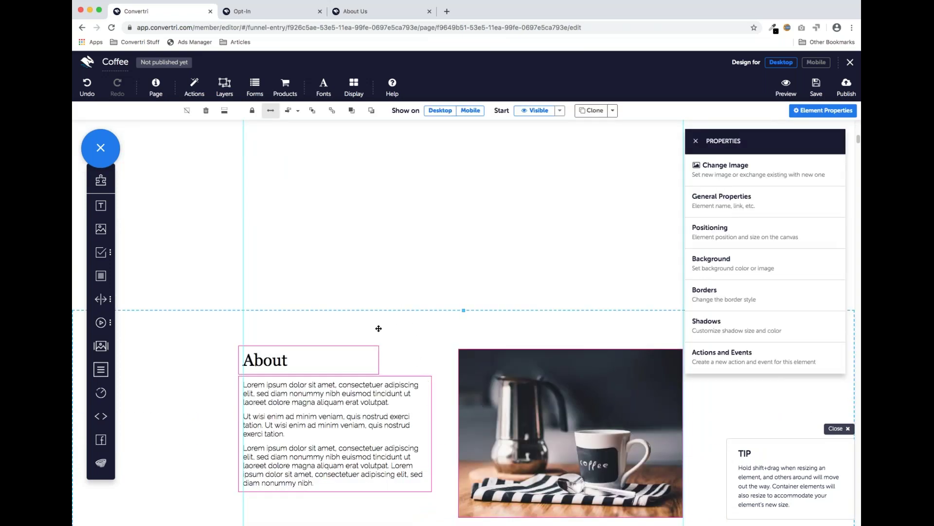
pyautogui.scroll(-5, 378, 327)
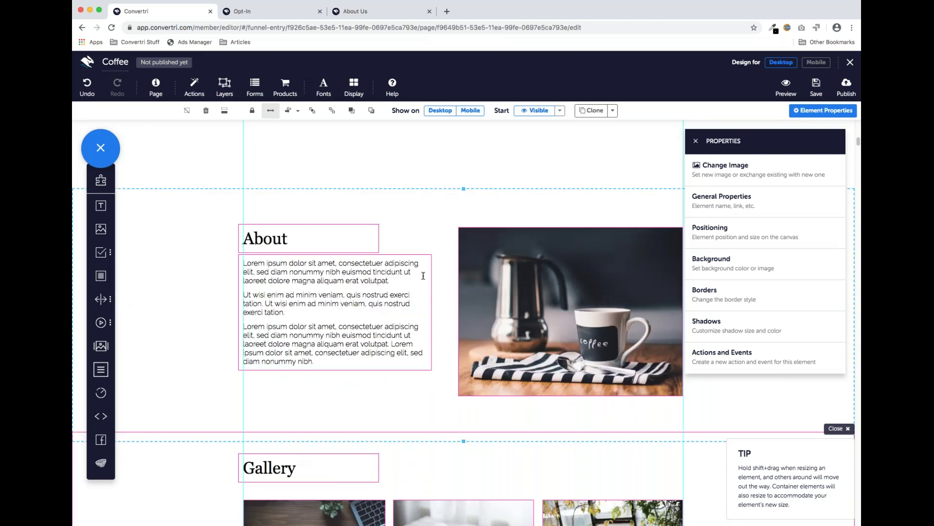
pyautogui.scroll(3, 437, 271)
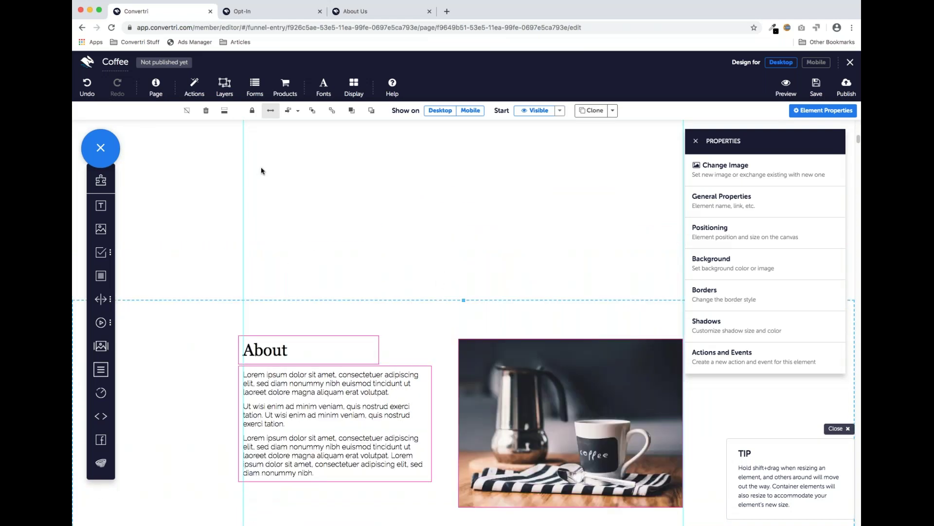
pyautogui.scroll(3, 260, 172)
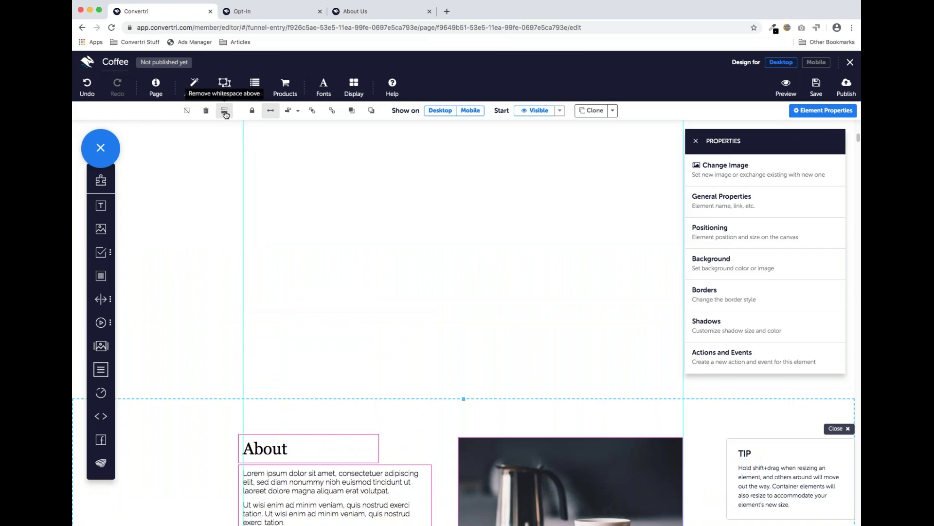
pyautogui.click(225, 114)
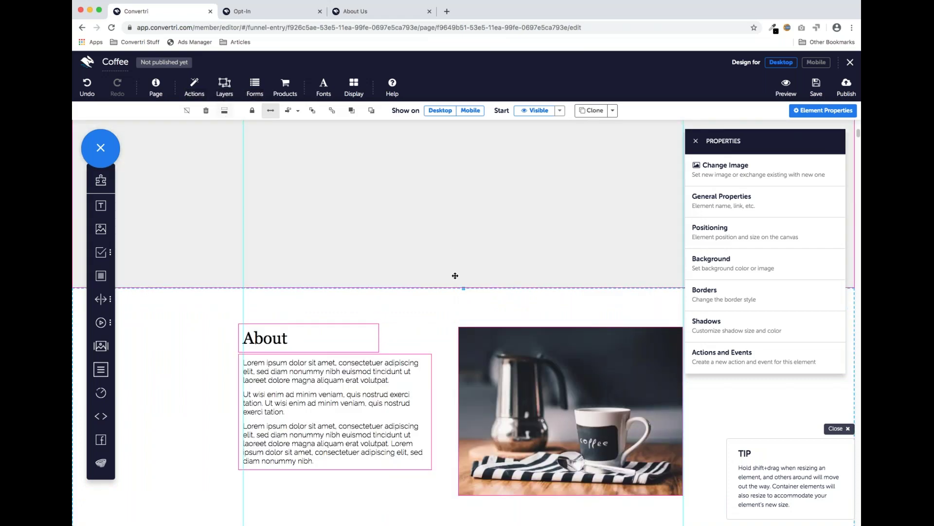
# Step: Check the spacing of the sections from the Gallery and The Coffee Lovers back up to the grey box
pyautogui.scroll(-3, 446, 319)
pyautogui.scroll(-15, 446, 319)
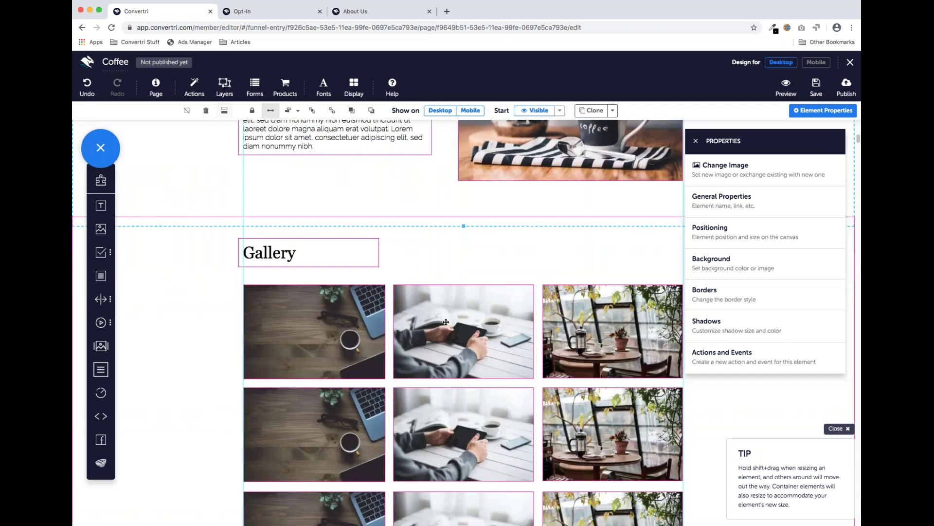
pyautogui.scroll(-3, 446, 319)
pyautogui.scroll(10, 445, 320)
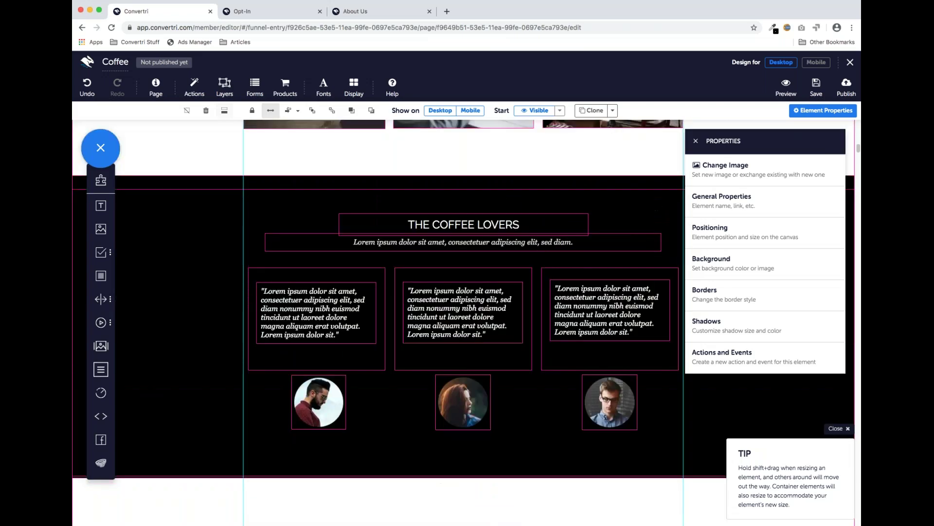
pyautogui.scroll(2, 446, 320)
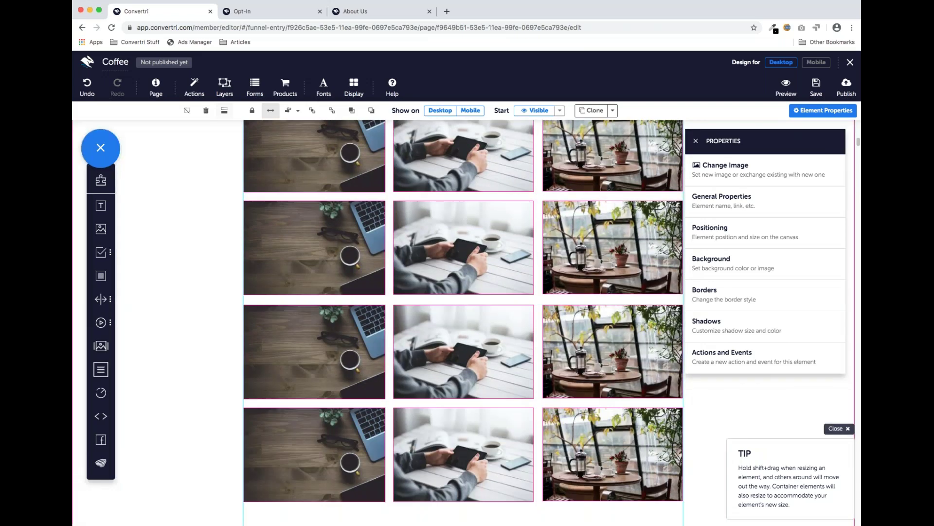
pyautogui.scroll(10, 468, 285)
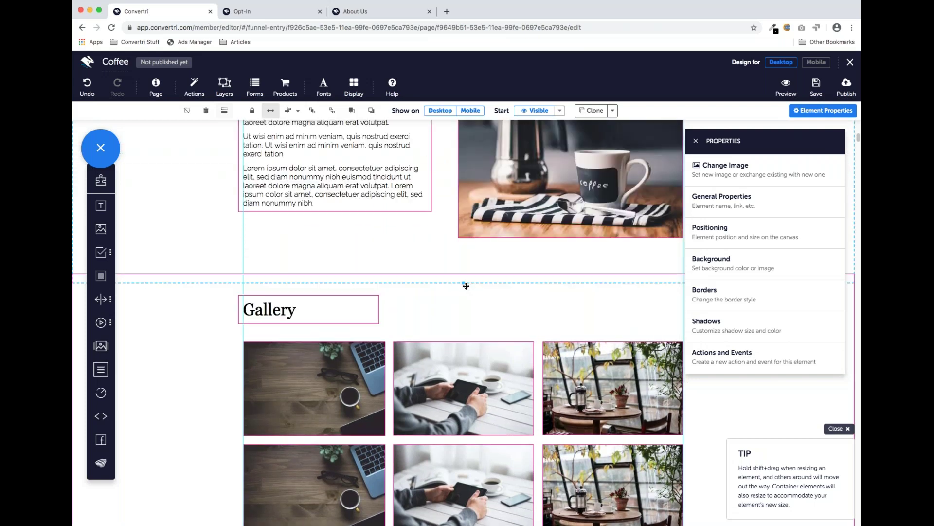
pyautogui.scroll(7, 467, 285)
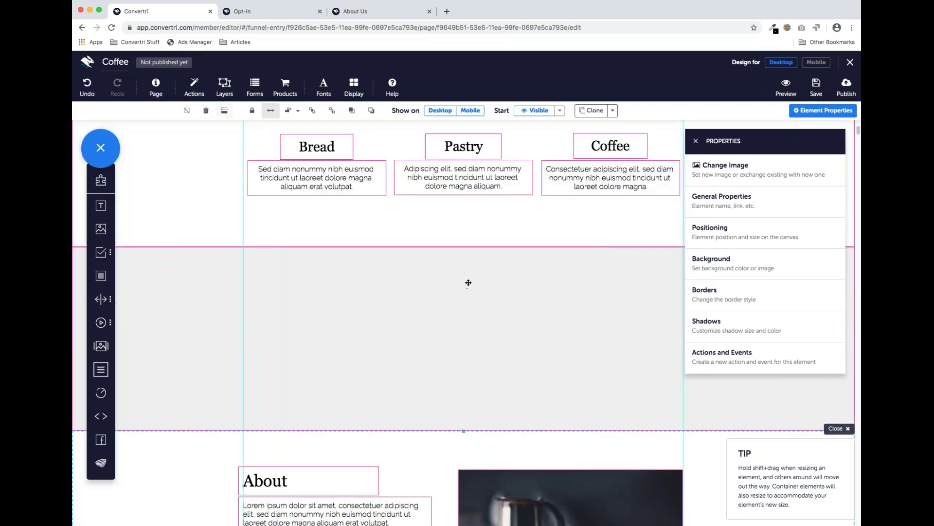
# Step: Make the grey box taller from its lower edge, pushing the About section and everything below it down
pyautogui.click(462, 297)
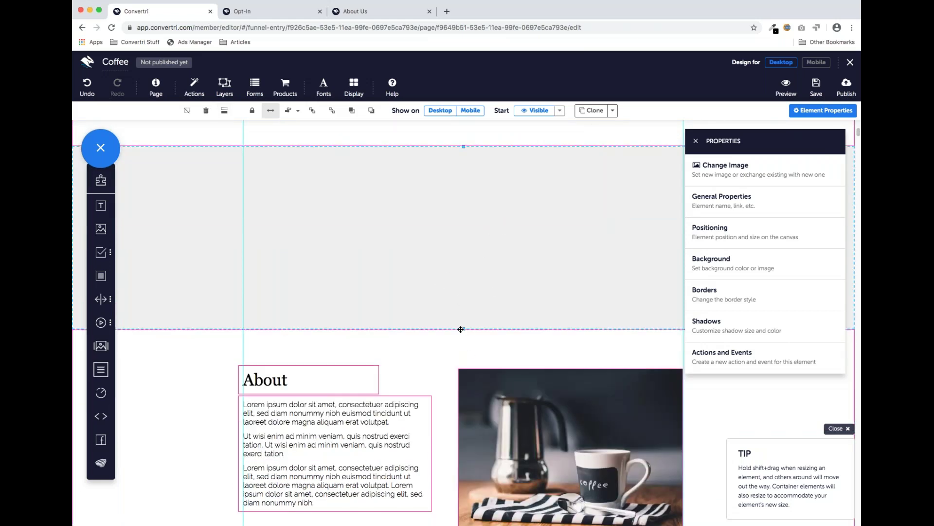
pyautogui.moveTo(464, 327); pyautogui.dragTo(467, 288)
pyautogui.scroll(4, 321, 297)
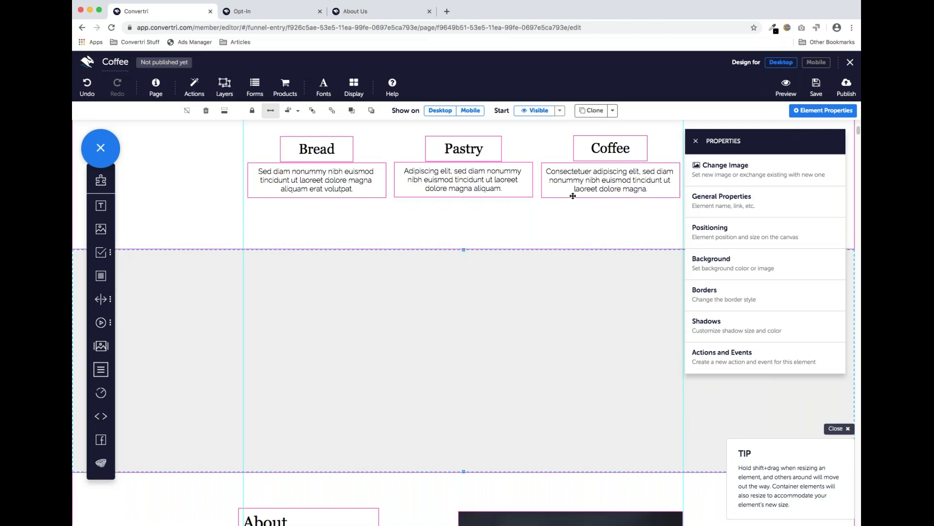
# Step: Close the element properties and switch the Coffee page to the mobile design
pyautogui.moveTo(766, 142); pyautogui.dragTo(747, 197)
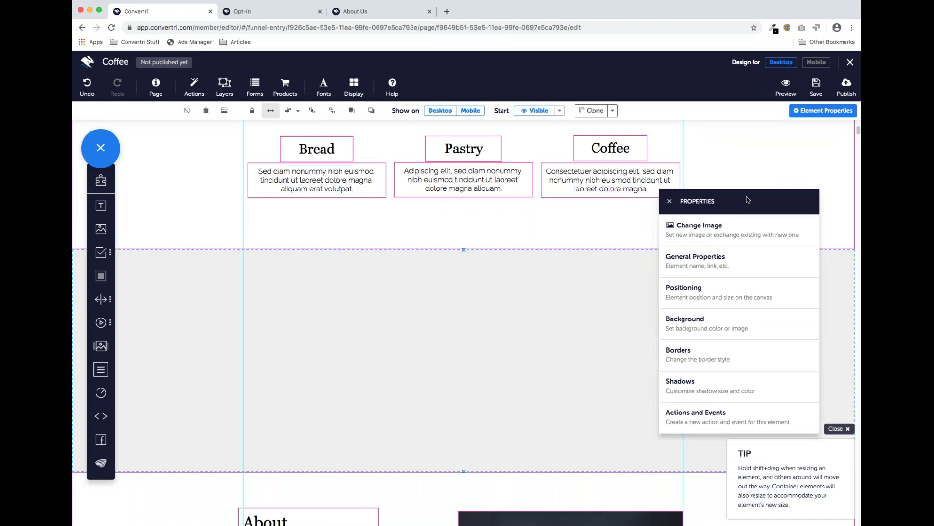
pyautogui.scroll(3, 459, 250)
pyautogui.scroll(2, 459, 251)
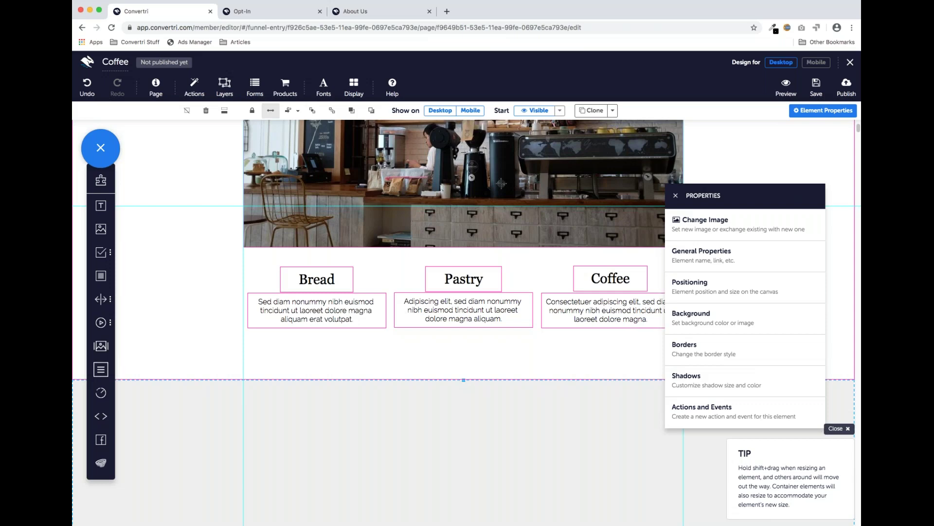
pyautogui.scroll(4, 458, 252)
pyautogui.scroll(-7, 448, 273)
pyautogui.scroll(5, 441, 284)
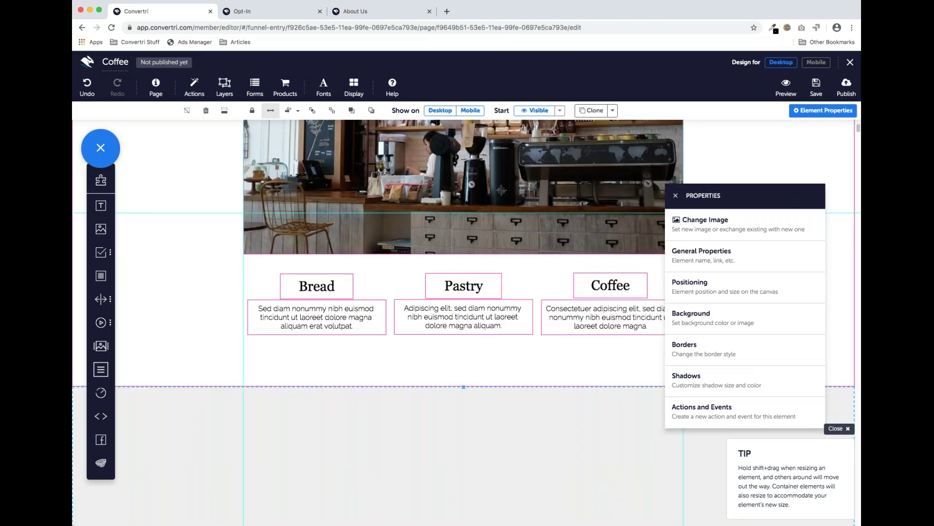
pyautogui.click(677, 196)
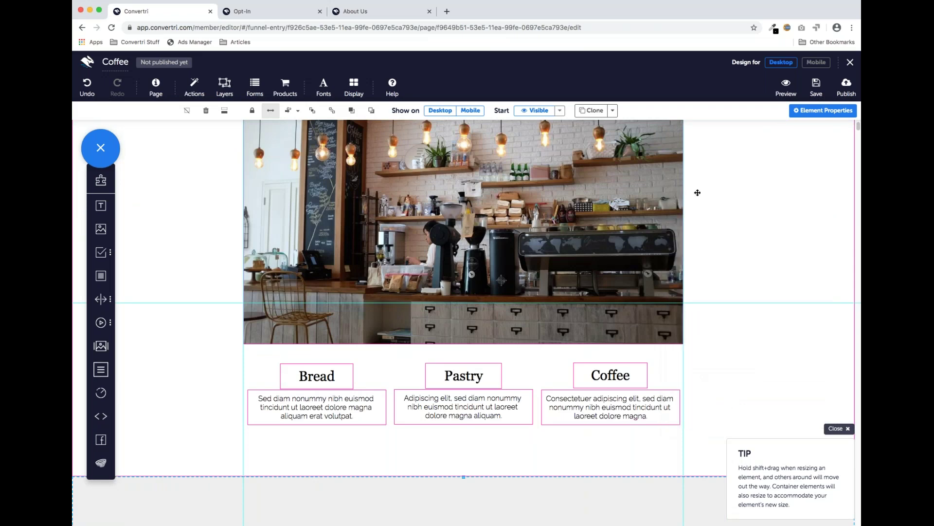
pyautogui.click(816, 62)
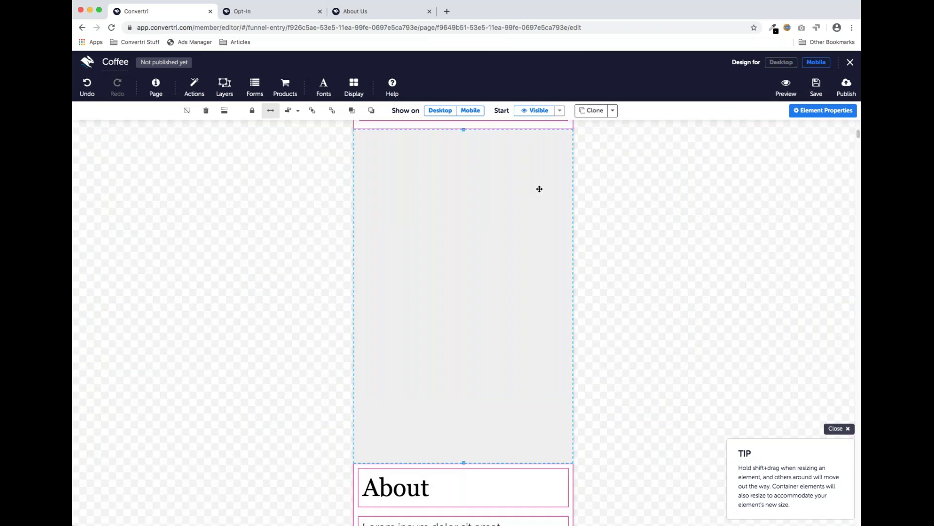
# Step: Examine the whole mobile design from the logo to the footer, checking the order and stacking of its elements
pyautogui.scroll(10, 539, 189)
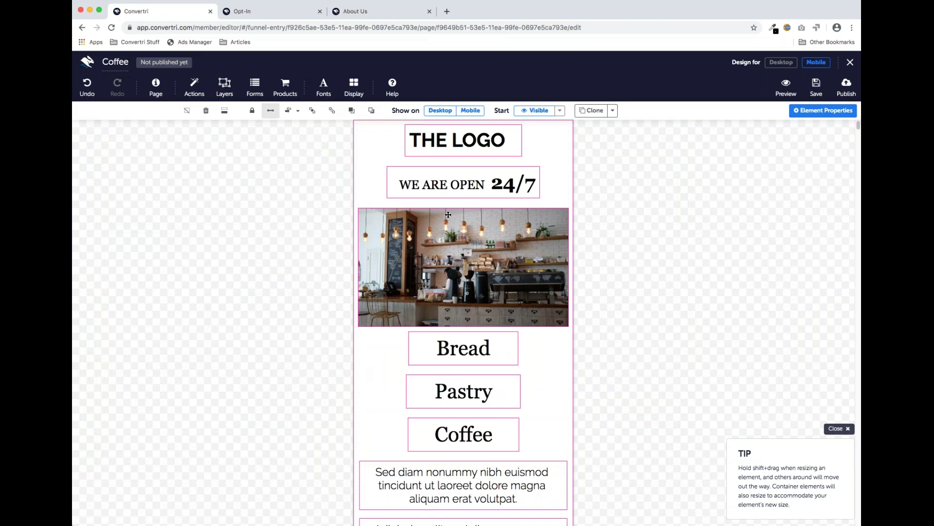
pyautogui.scroll(-5, 467, 222)
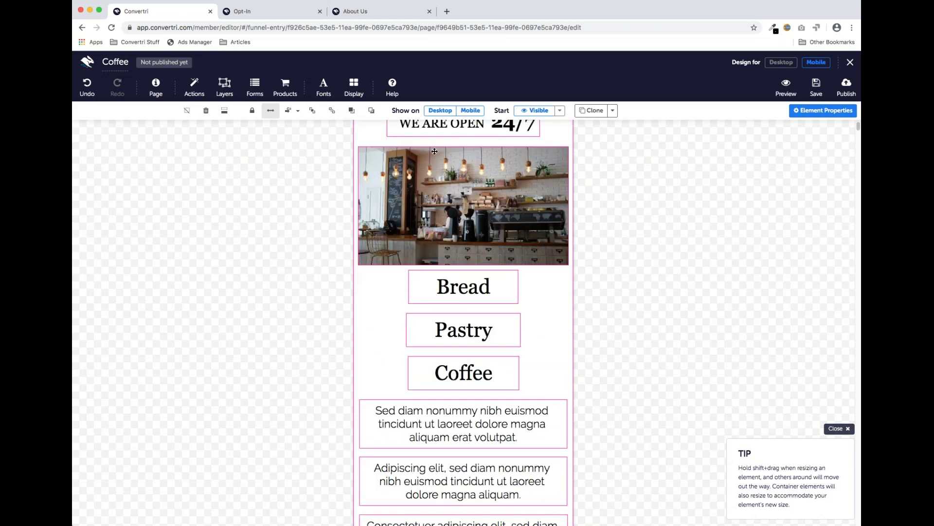
pyautogui.scroll(-1, 454, 258)
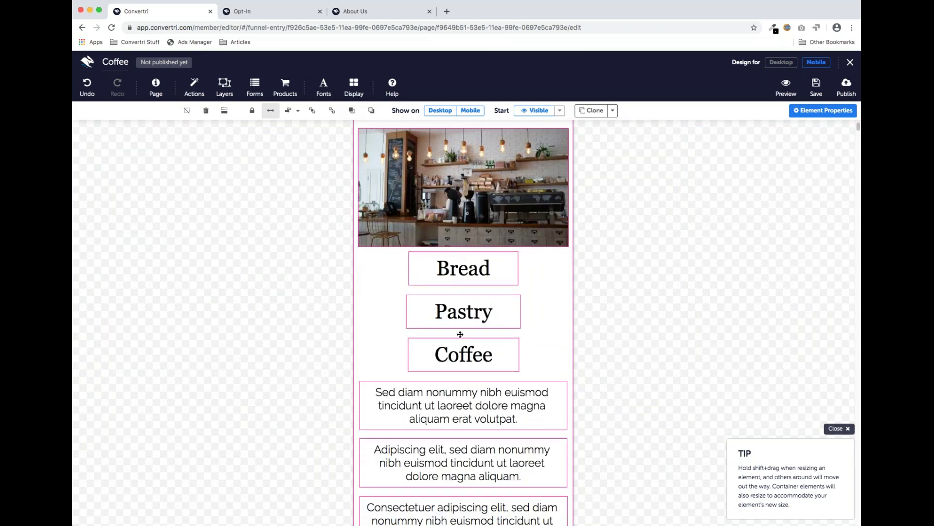
pyautogui.scroll(-9, 467, 336)
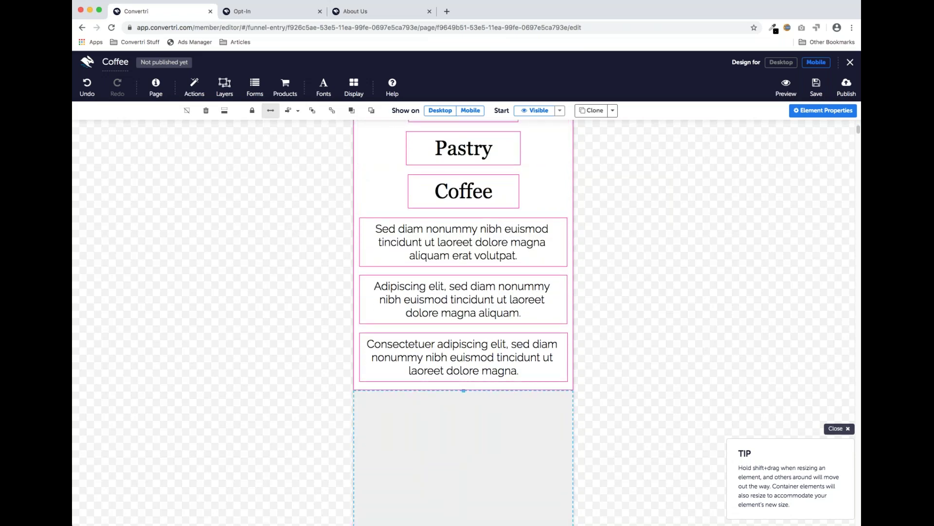
pyautogui.scroll(-20, 479, 336)
pyautogui.scroll(-20, 480, 335)
pyautogui.scroll(-20, 464, 323)
pyautogui.scroll(-5, 491, 330)
pyautogui.scroll(10, 491, 341)
pyautogui.scroll(-12, 490, 343)
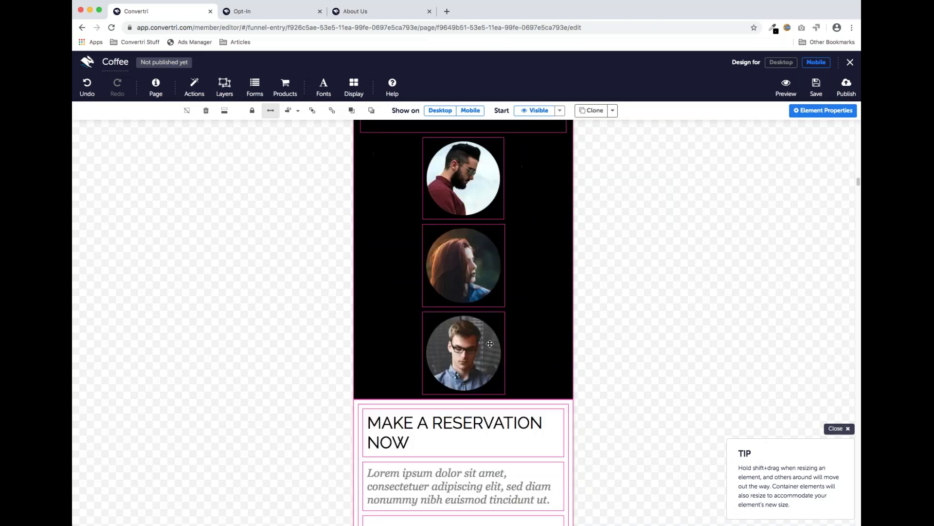
pyautogui.scroll(-10, 490, 343)
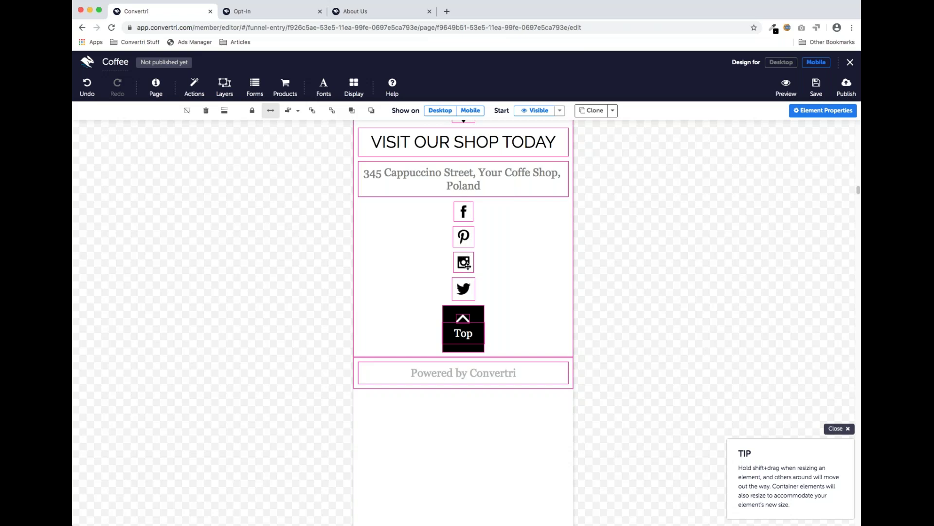
pyautogui.scroll(15, 530, 299)
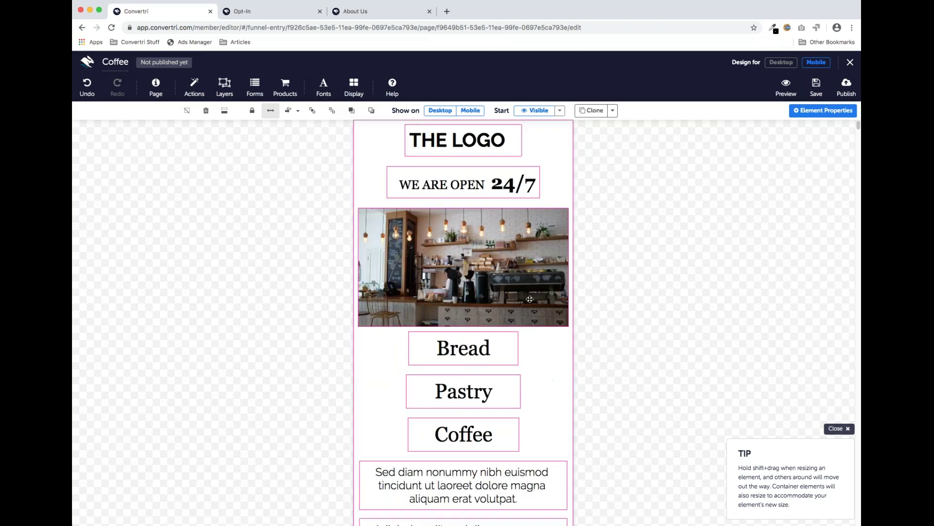
# Step: Compare the order of the logo, opening-hours text and coffee shop image between the desktop and mobile designs
pyautogui.click(779, 63)
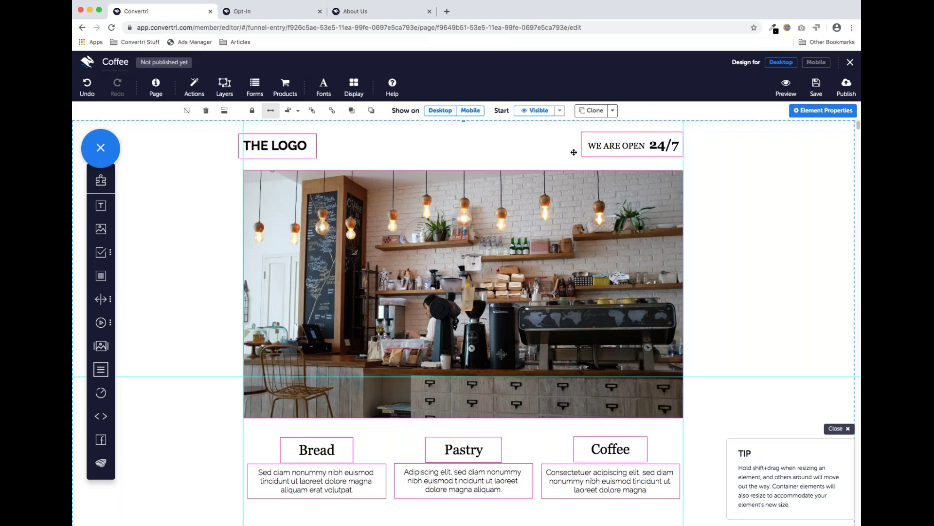
pyautogui.click(612, 151)
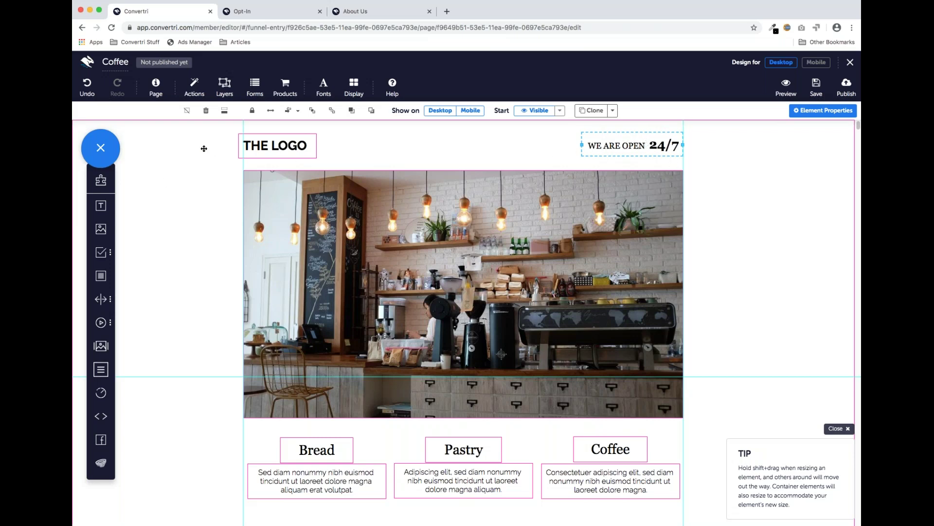
pyautogui.click(339, 206)
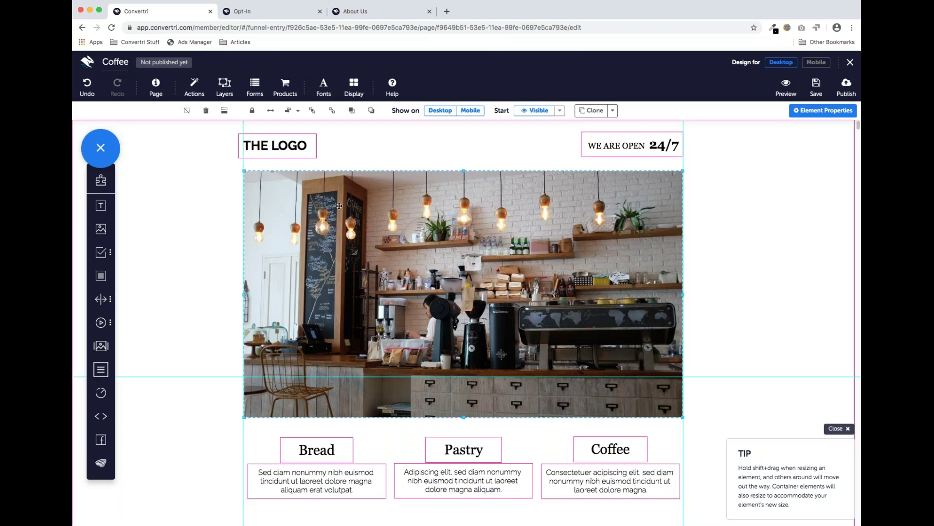
pyautogui.scroll(-1, 349, 222)
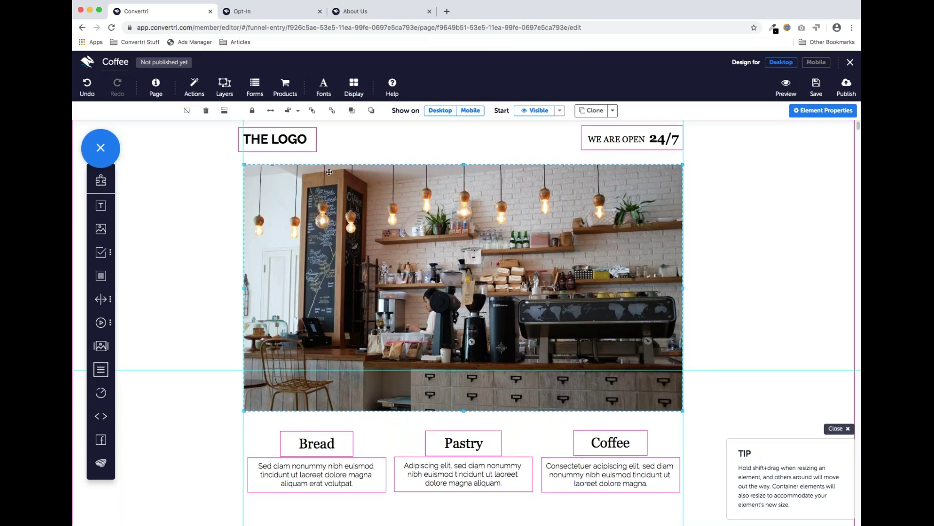
pyautogui.click(816, 62)
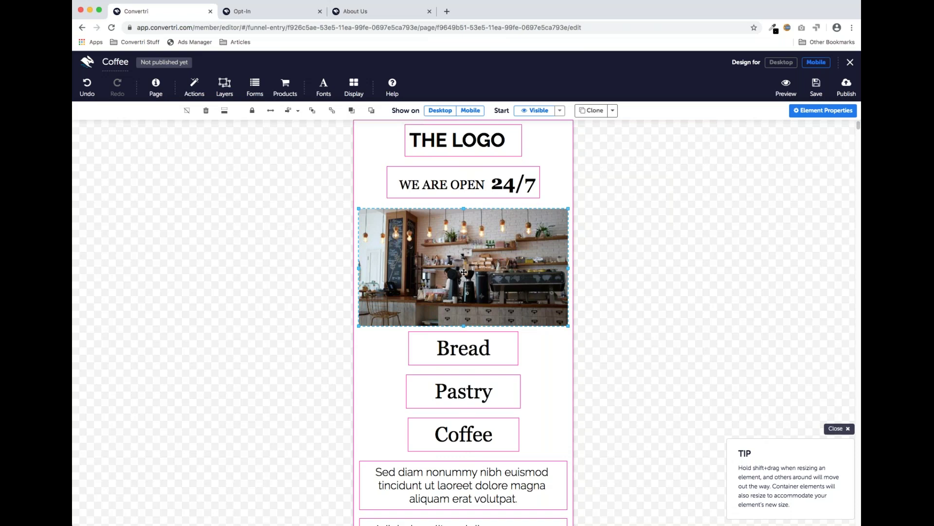
pyautogui.scroll(-3, 479, 268)
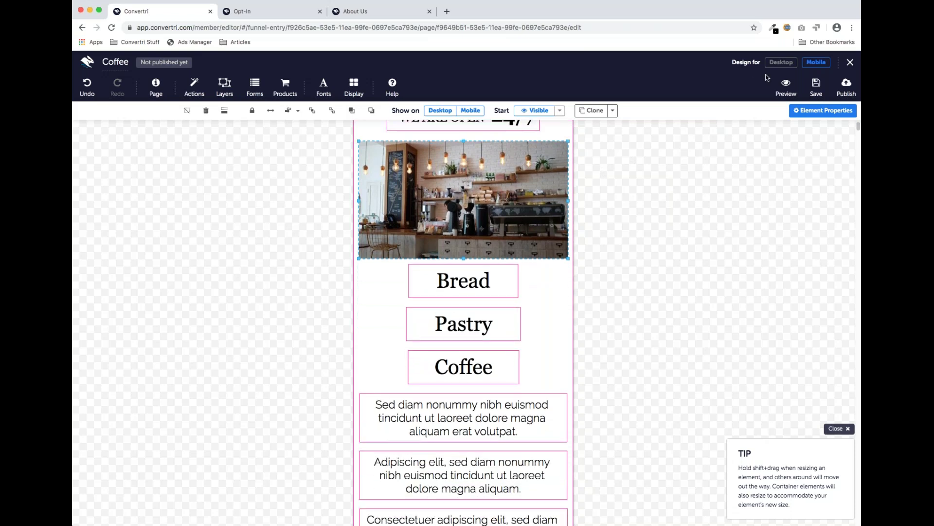
# Step: Compare the Bread, Pastry and Coffee headings and their descriptions in the desktop design with their stacking in the mobile design
pyautogui.click(780, 63)
pyautogui.scroll(-3, 236, 151)
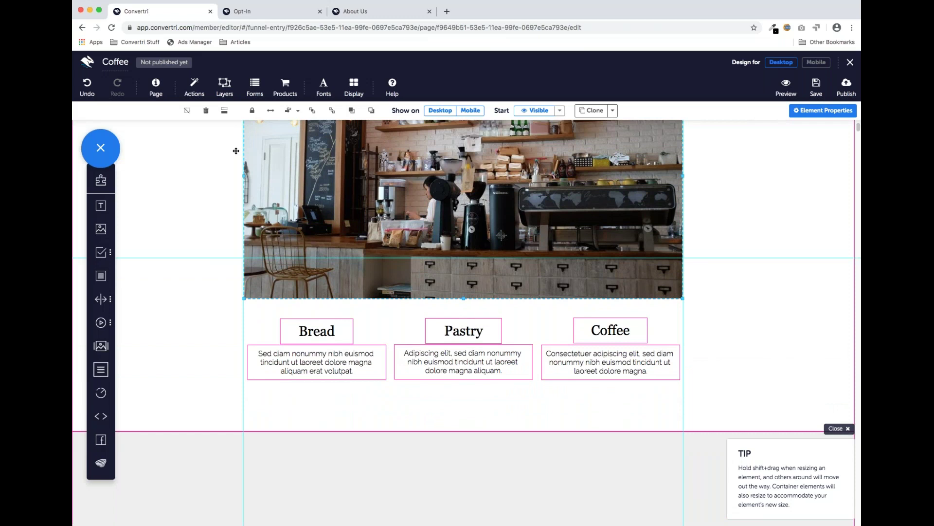
pyautogui.click(297, 320)
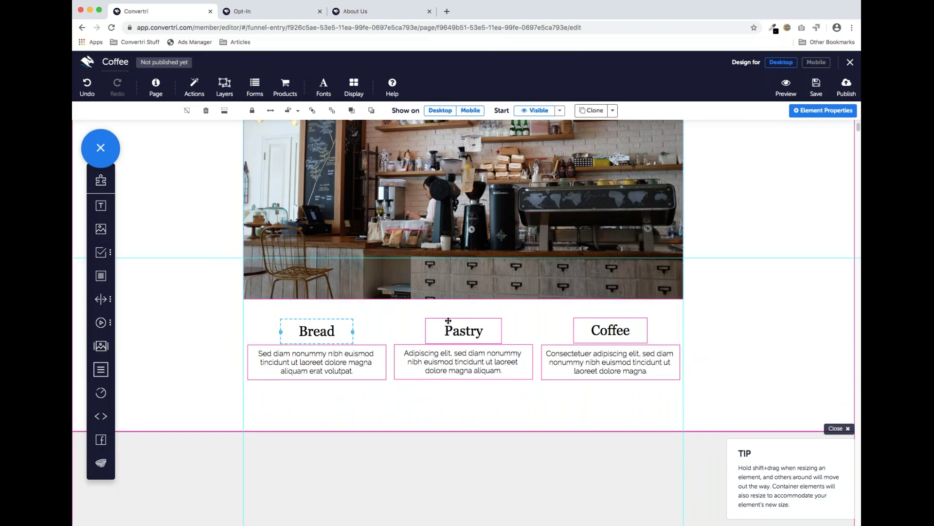
pyautogui.click(584, 320)
pyautogui.click(472, 375)
pyautogui.click(587, 376)
pyautogui.click(814, 64)
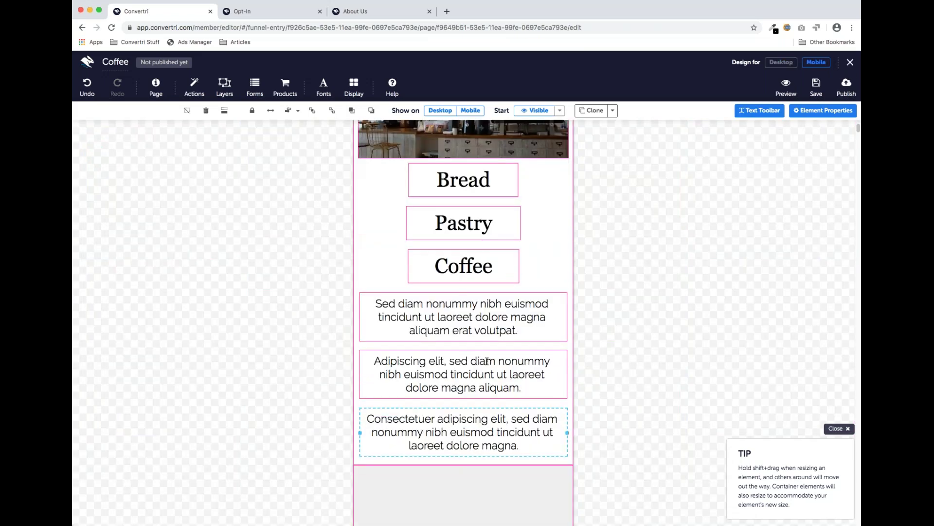
# Step: In the desktop design, add a panel over the Bread heading and its description and resize it to enclose just that column
pyautogui.click(781, 62)
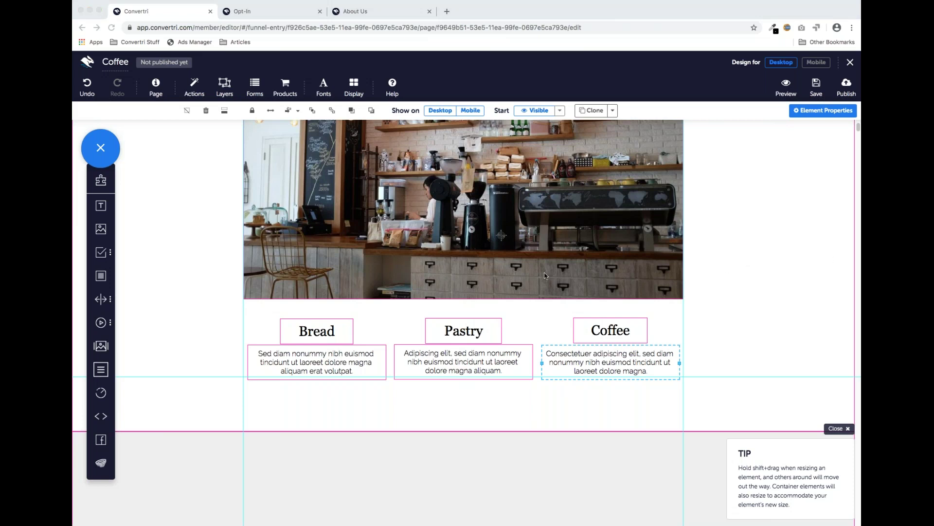
pyautogui.scroll(-2, 539, 264)
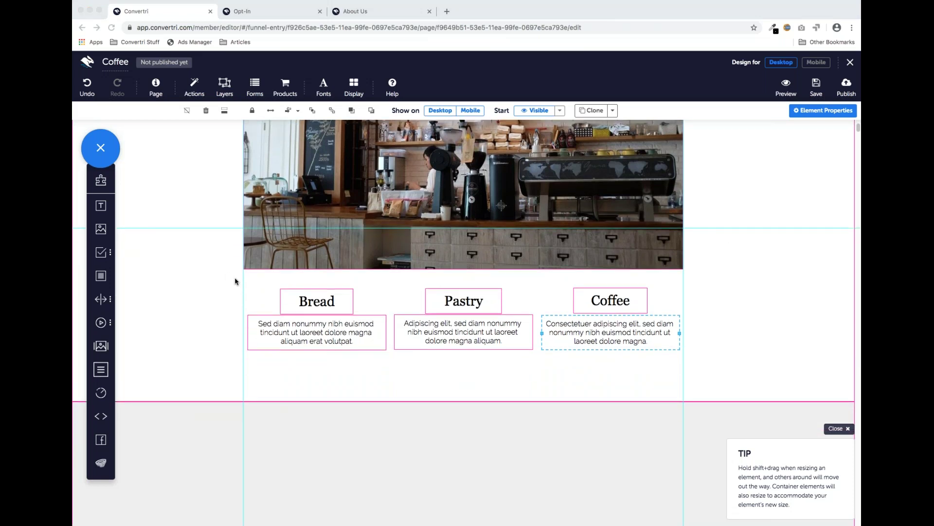
pyautogui.click(257, 314)
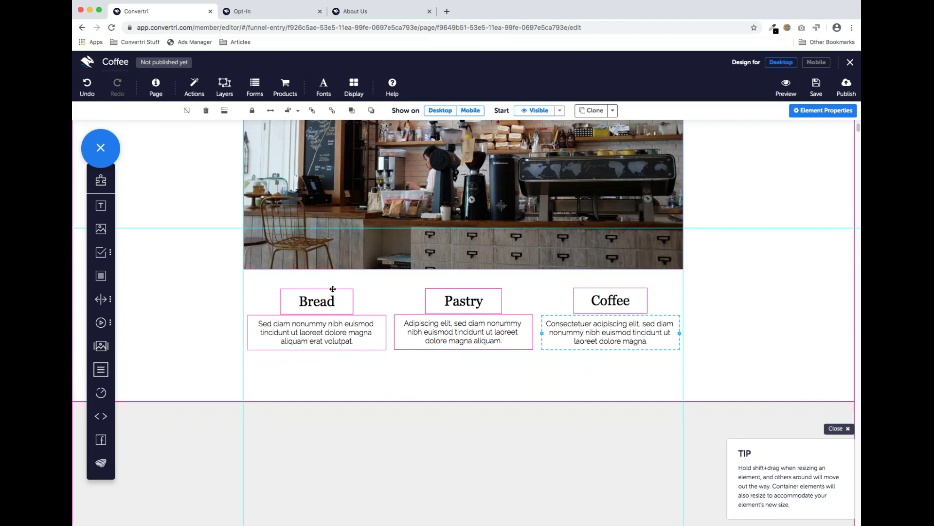
pyautogui.moveTo(101, 279)
pyautogui.moveTo(101, 368); pyautogui.dragTo(286, 389)
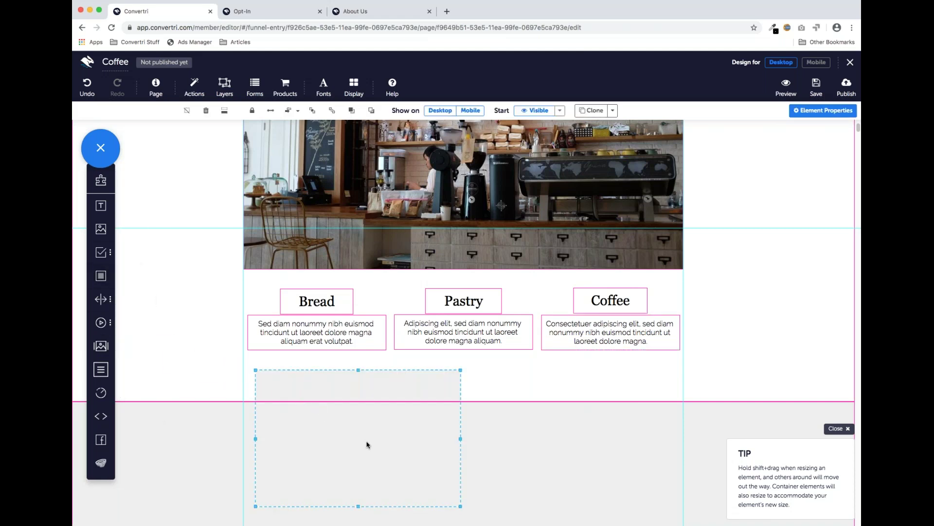
pyautogui.moveTo(351, 381); pyautogui.dragTo(341, 288)
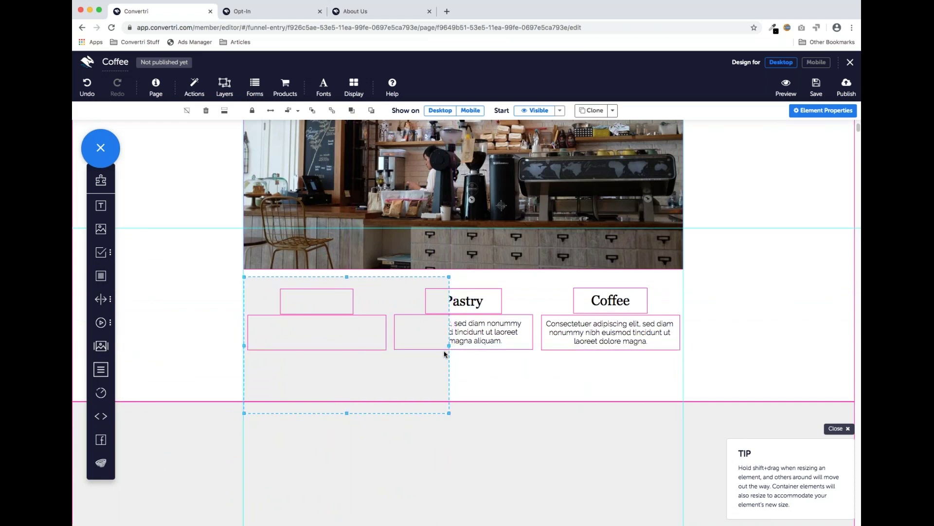
pyautogui.moveTo(448, 345); pyautogui.dragTo(390, 345)
pyautogui.moveTo(316, 413); pyautogui.dragTo(317, 363)
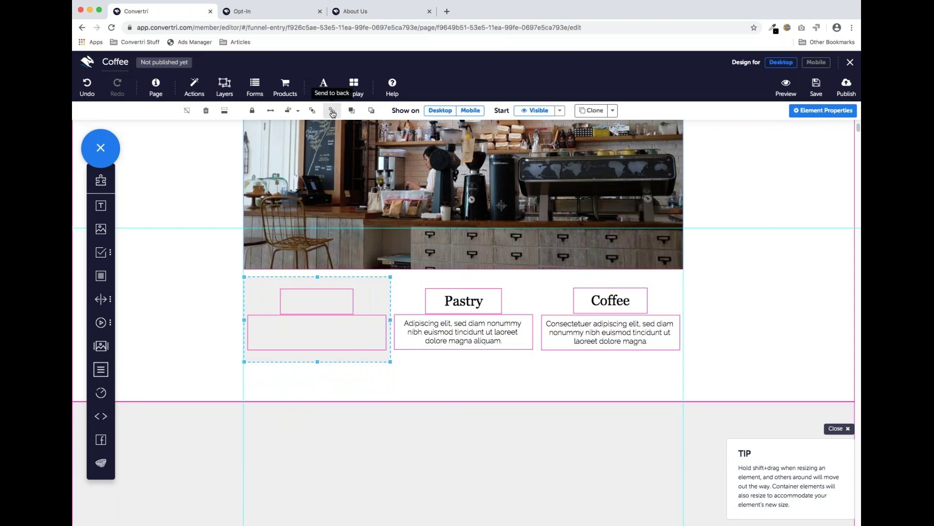
# Step: Send the Bread panel backward behind its heading and description and set its background fill to transparent
pyautogui.click(370, 114)
pyautogui.click(371, 114)
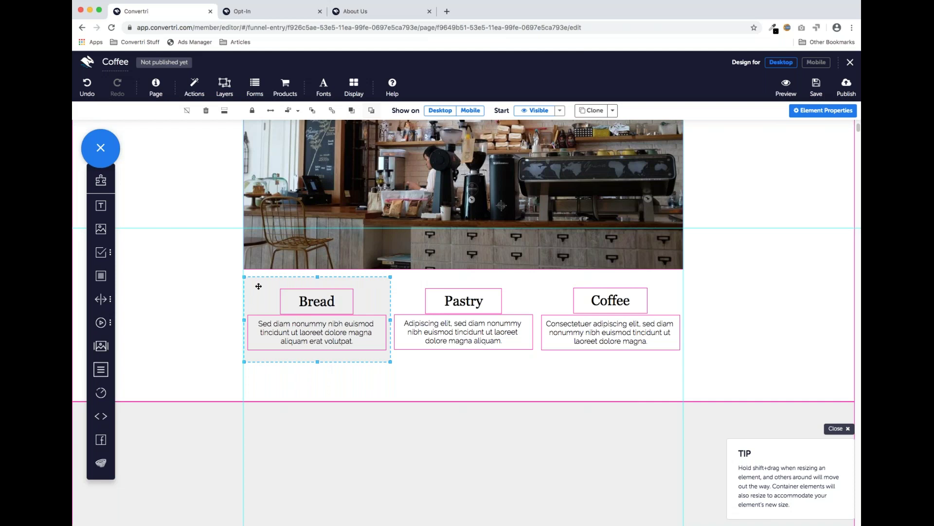
pyautogui.click(821, 112)
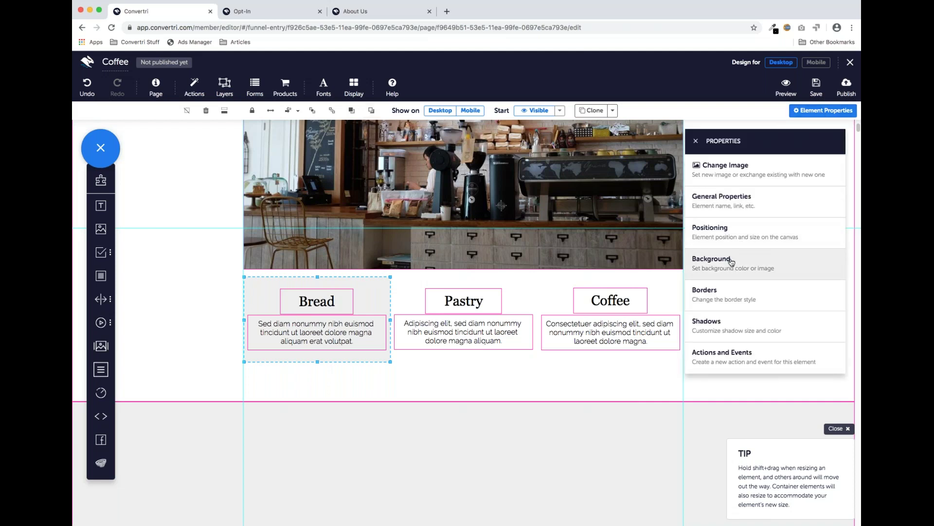
pyautogui.click(731, 262)
pyautogui.click(702, 203)
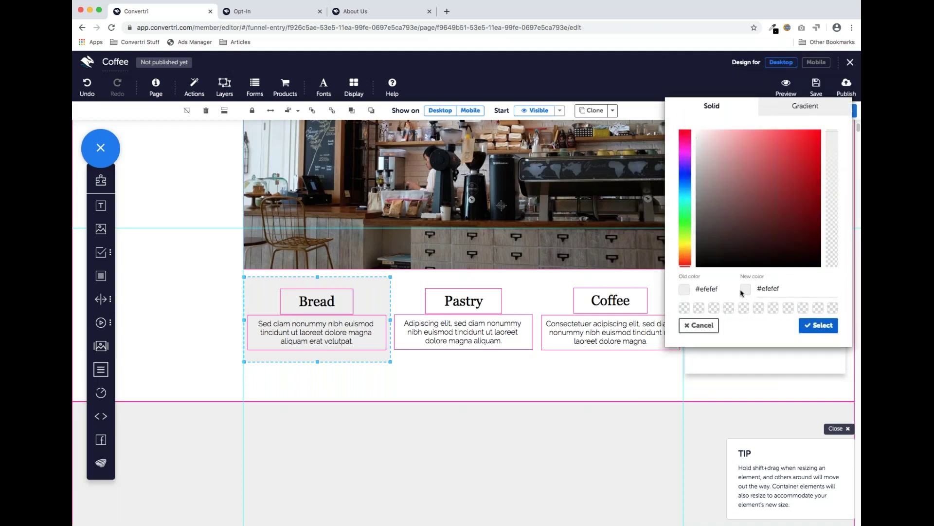
pyautogui.click(833, 307)
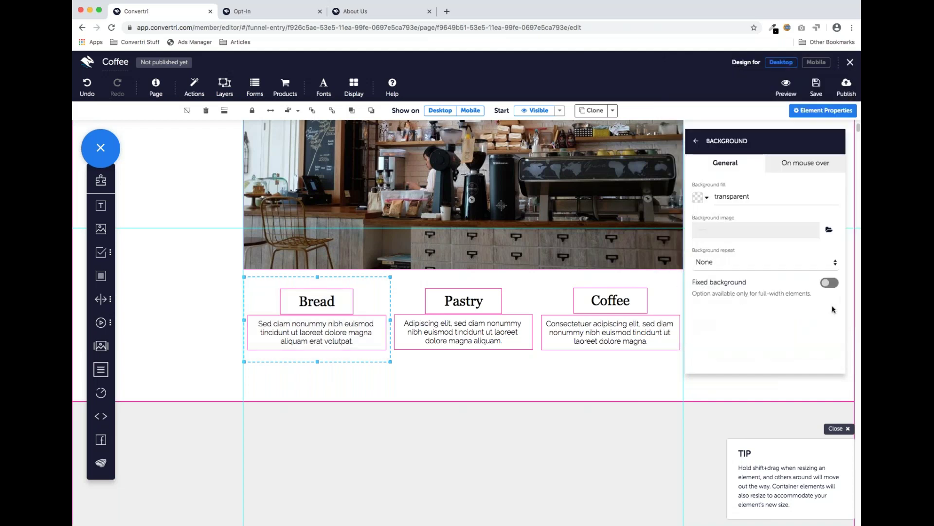
pyautogui.click(421, 387)
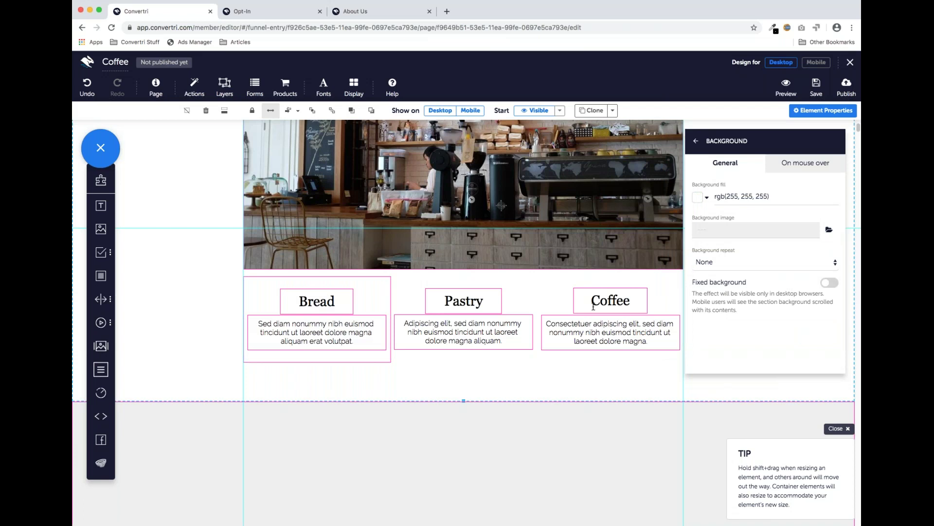
# Step: Add a second panel sized to enclose the Pastry heading and description, and send it backward behind that text
pyautogui.moveTo(101, 276); pyautogui.dragTo(445, 300)
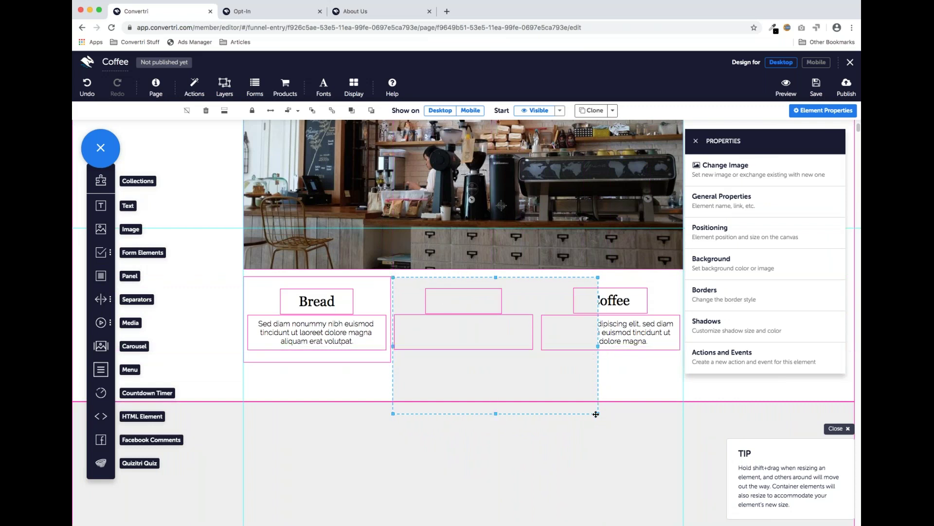
pyautogui.moveTo(595, 413); pyautogui.dragTo(538, 364)
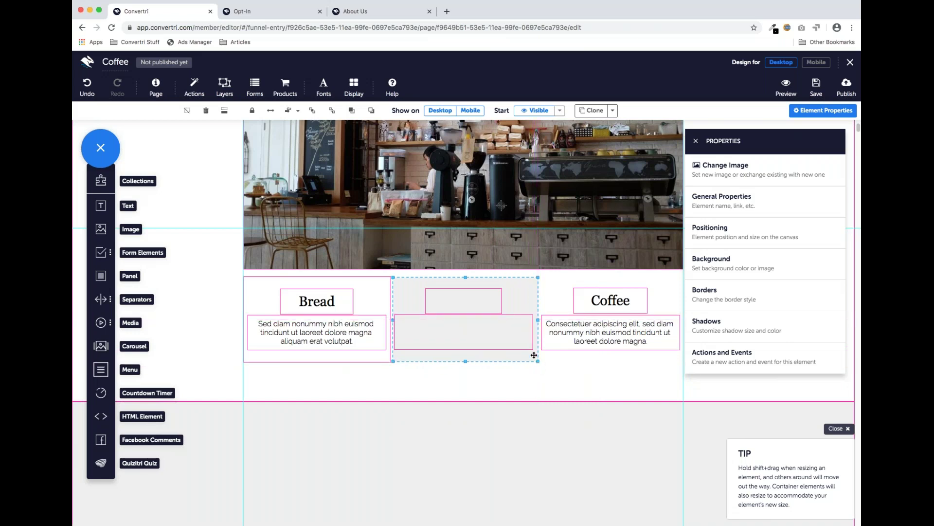
pyautogui.click(372, 112)
pyautogui.click(371, 112)
# Step: Set the Pastry panel's background fill to fully transparent, rgba(239, 239, 239, 0)
pyautogui.click(725, 260)
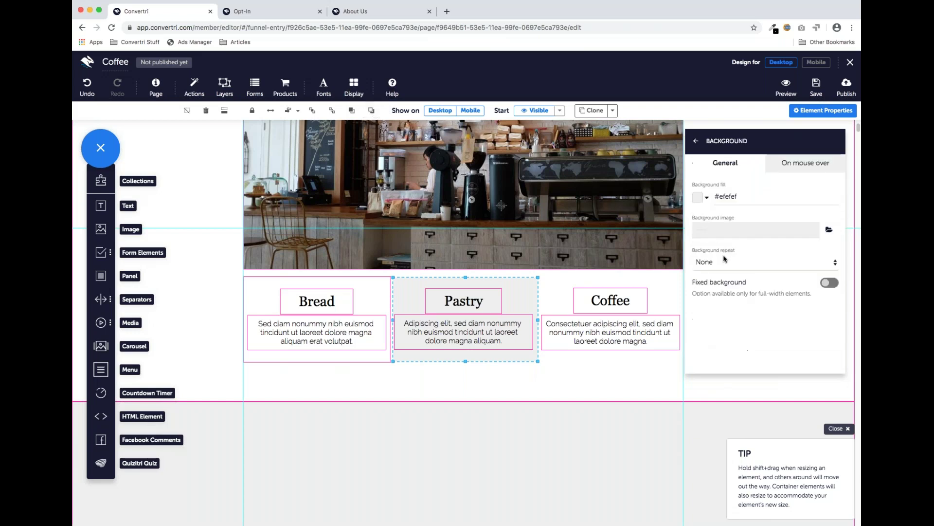
pyautogui.click(699, 197)
pyautogui.moveTo(830, 229); pyautogui.dragTo(832, 267)
pyautogui.click(819, 325)
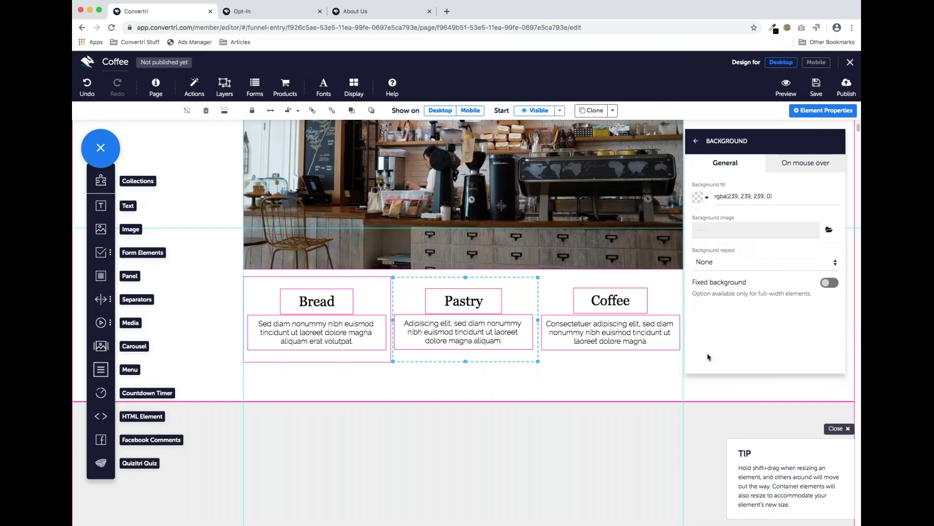
# Step: Add a third panel sized to enclose the Coffee heading and description, and send it backward behind that text
pyautogui.moveTo(103, 278); pyautogui.dragTo(588, 302)
pyautogui.moveTo(738, 410); pyautogui.dragTo(686, 363)
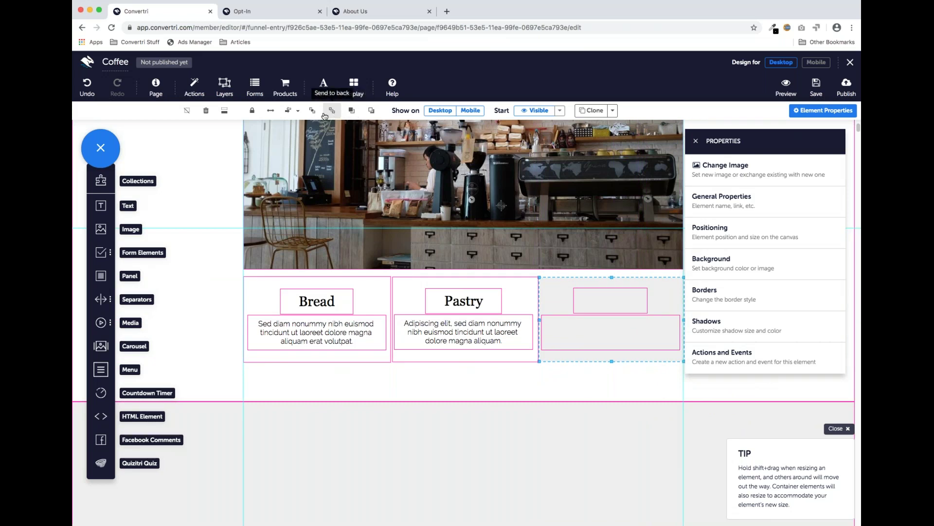
pyautogui.click(372, 110)
pyautogui.click(372, 110)
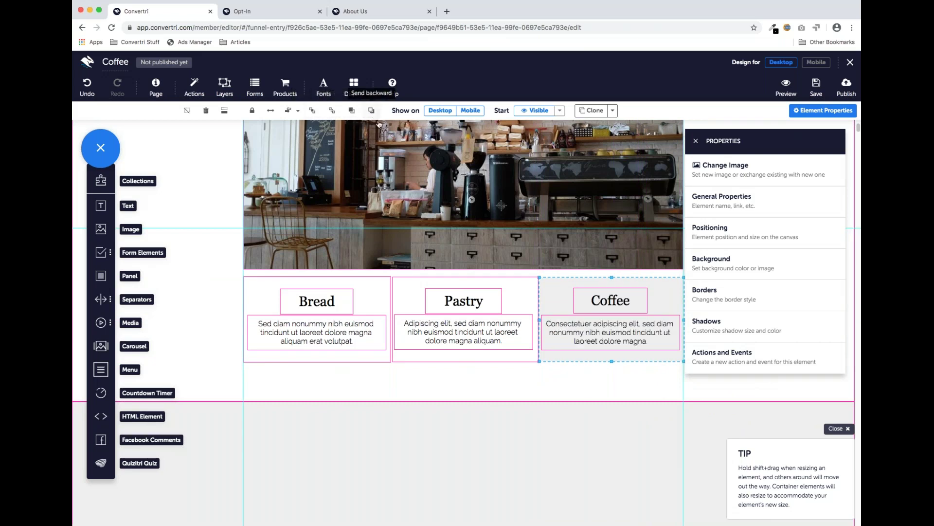
# Step: Set the Coffee panel's background fill to transparent
pyautogui.click(744, 264)
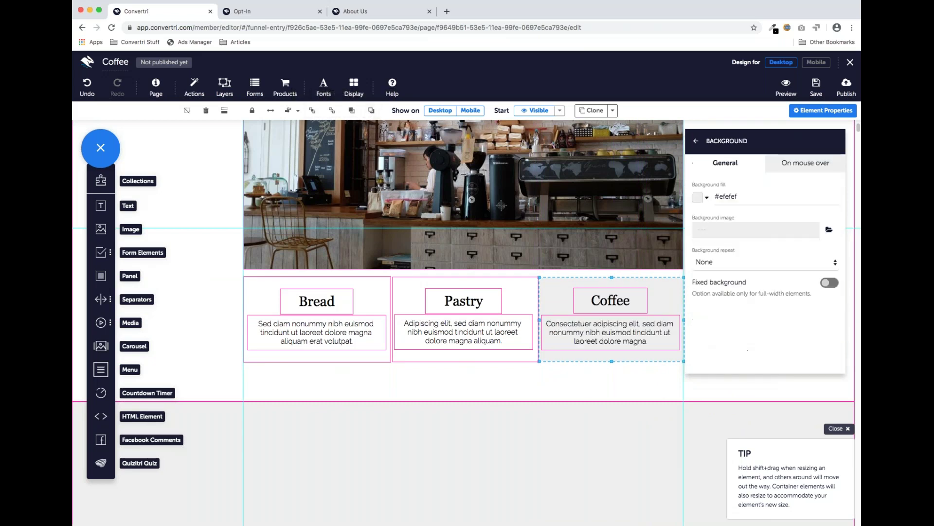
pyautogui.click(701, 199)
pyautogui.press('Escape')
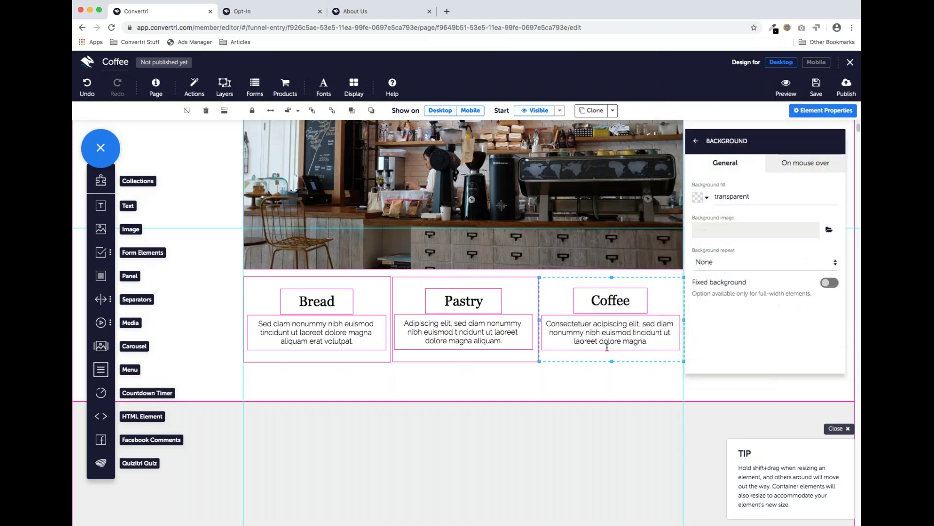
# Step: Check how the Bread, Pastry and Coffee panels stack in the mobile design, and return to the desktop design
pyautogui.click(591, 378)
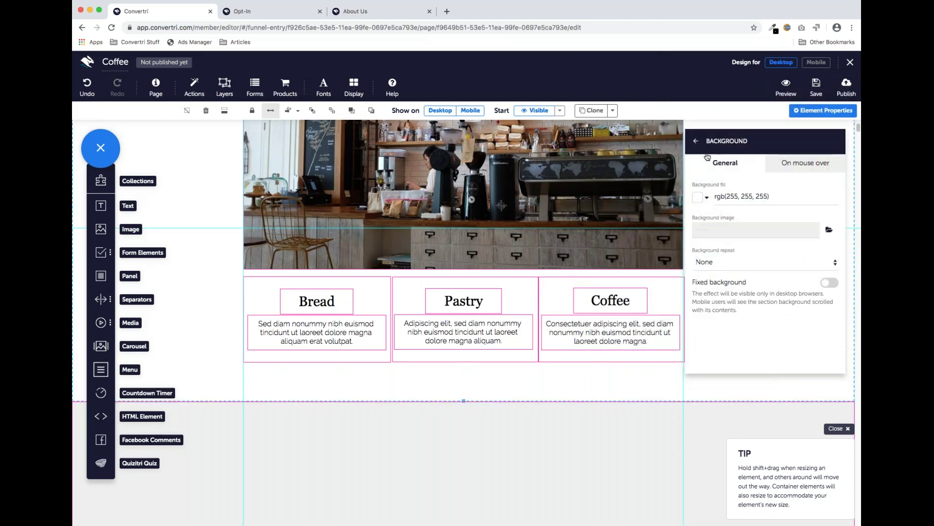
pyautogui.click(697, 142)
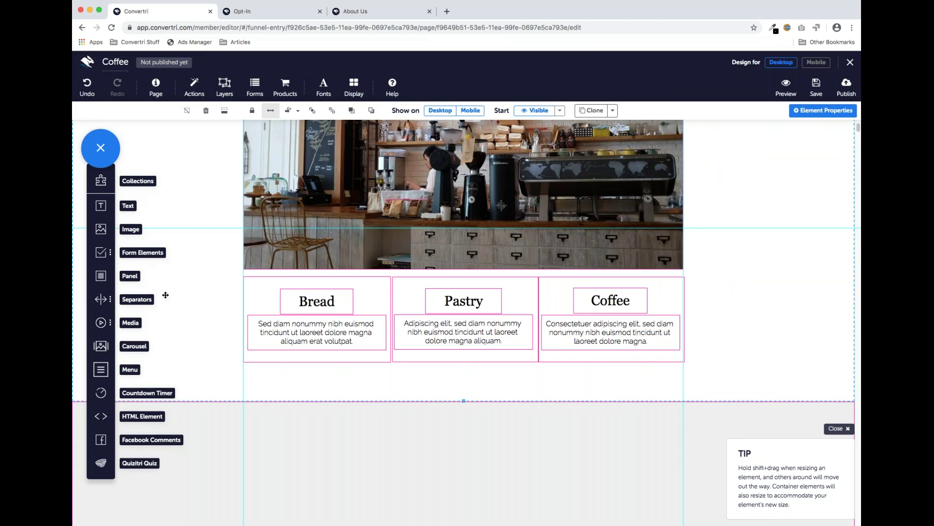
pyautogui.click(258, 288)
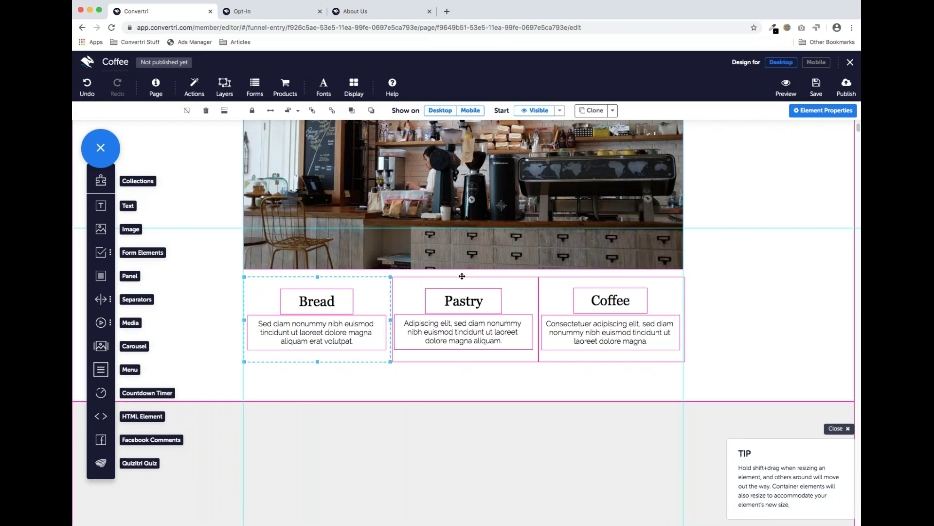
pyautogui.click(394, 280)
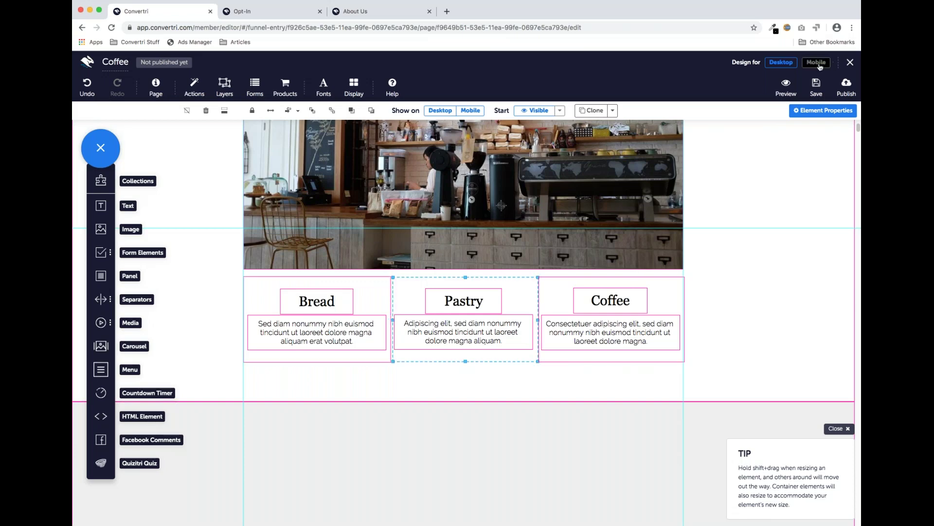
pyautogui.click(816, 63)
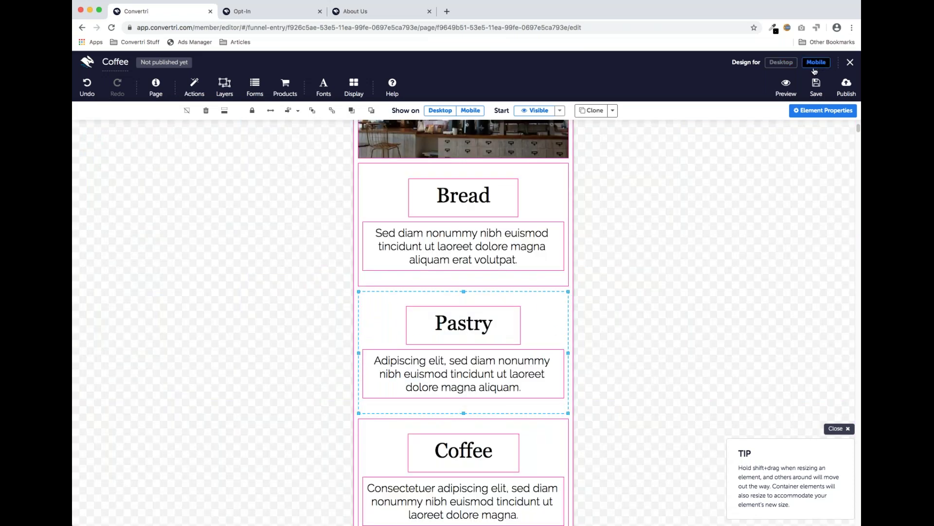
pyautogui.scroll(-4, 498, 354)
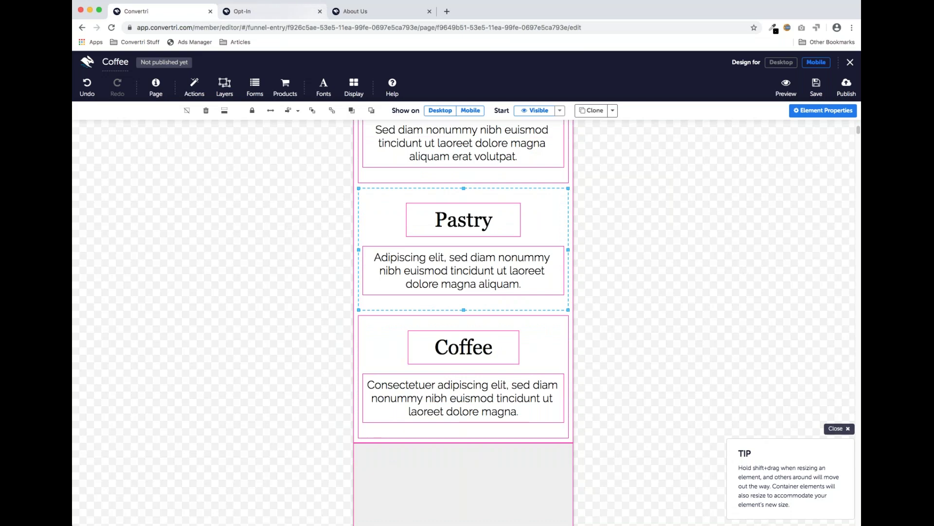
pyautogui.click(780, 63)
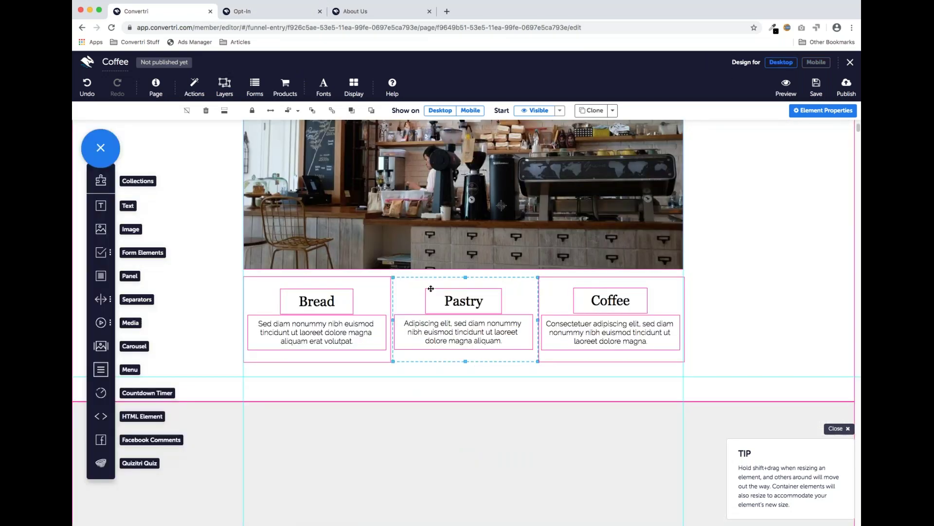
# Step: Add a tall, narrow panel in the grey section below the Bread text, against the left page guide
pyautogui.scroll(-5, 455, 276)
pyautogui.moveTo(101, 276); pyautogui.dragTo(324, 369)
pyautogui.moveTo(384, 390); pyautogui.dragTo(329, 328)
pyautogui.moveTo(454, 432); pyautogui.dragTo(381, 469)
pyautogui.moveTo(316, 362); pyautogui.dragTo(312, 352)
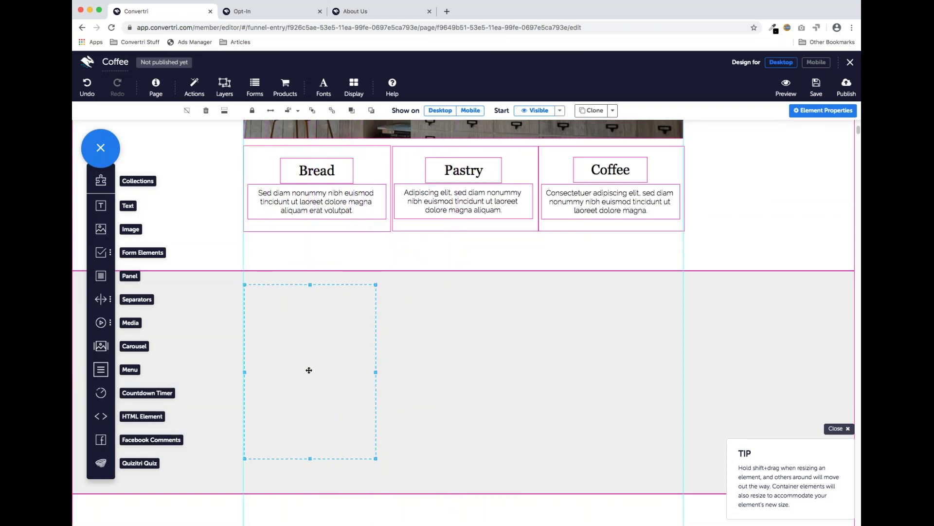
# Step: Set the new grey-section panel's background fill to fully transparent, rgba(239, 239, 239, 0)
pyautogui.click(822, 110)
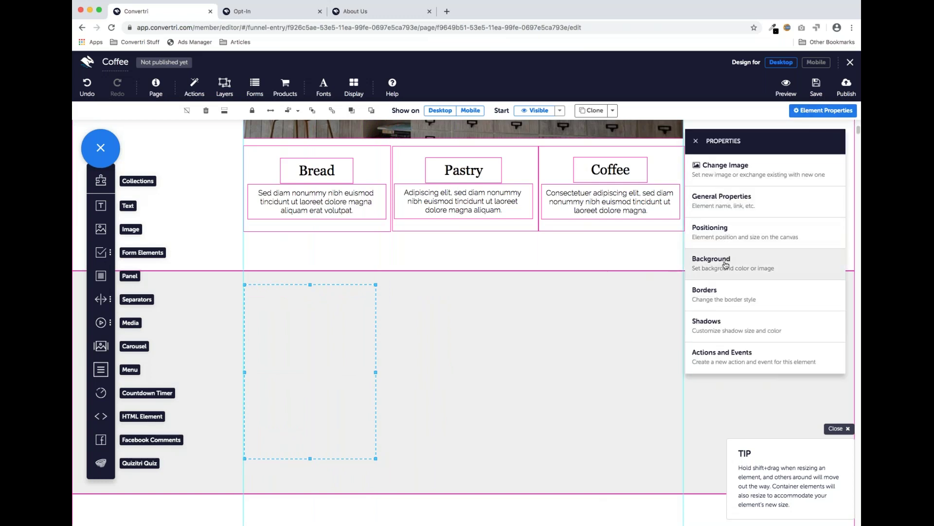
pyautogui.click(723, 259)
pyautogui.click(696, 199)
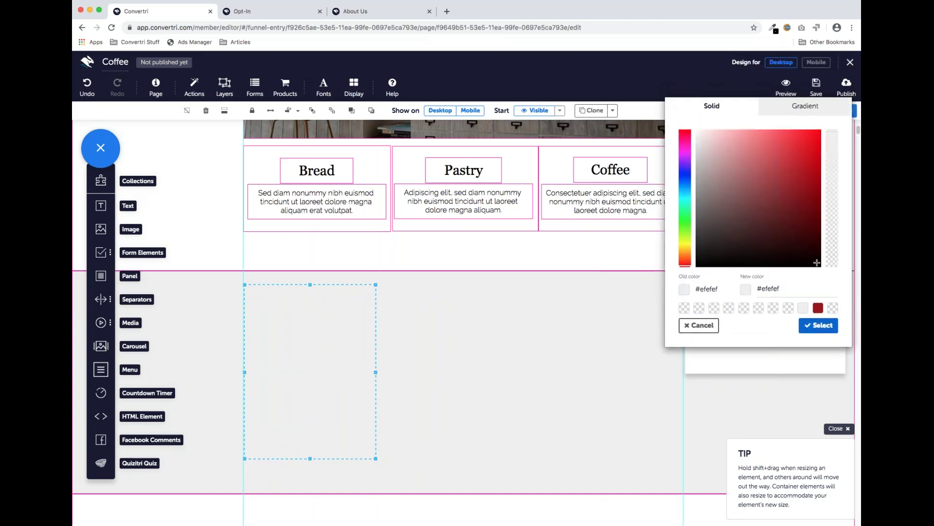
pyautogui.click(832, 257)
pyautogui.moveTo(832, 263); pyautogui.dragTo(832, 267)
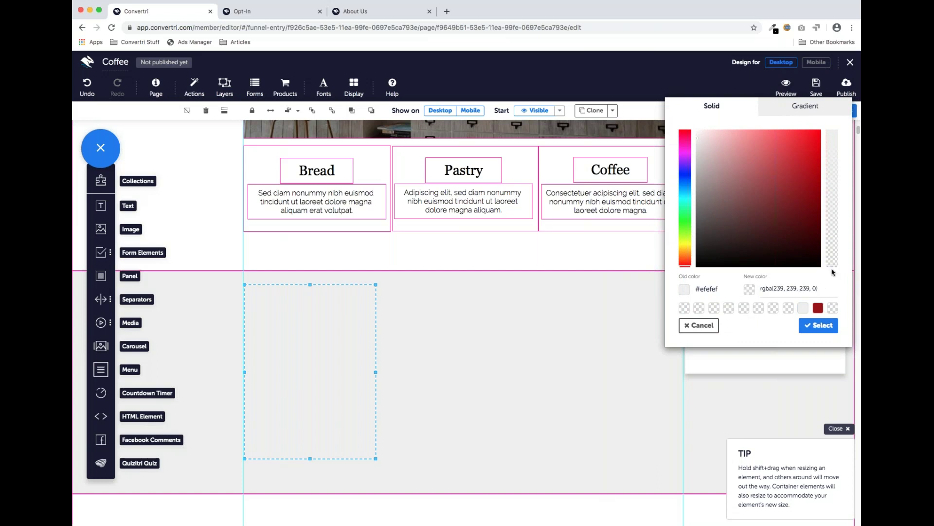
pyautogui.click(819, 325)
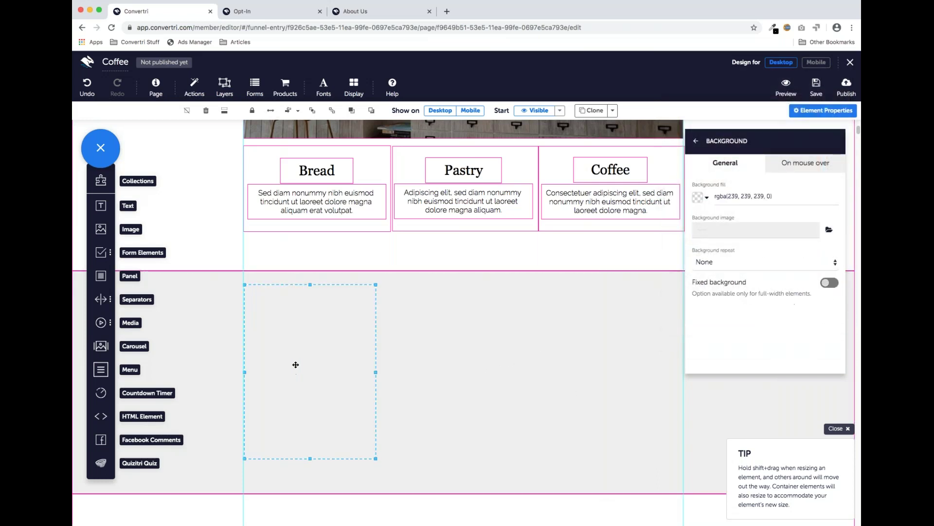
# Step: Duplicate the transparent panel twice, placing one copy mid-section and the other against the right page guide
pyautogui.moveTo(297, 362); pyautogui.dragTo(606, 382)
pyautogui.moveTo(468, 371); pyautogui.dragTo(457, 372)
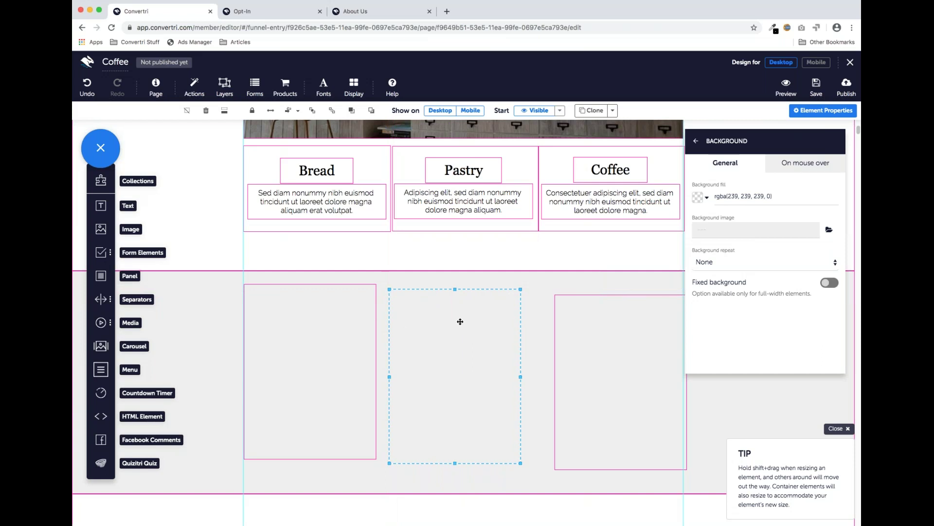
pyautogui.moveTo(603, 353); pyautogui.dragTo(603, 347)
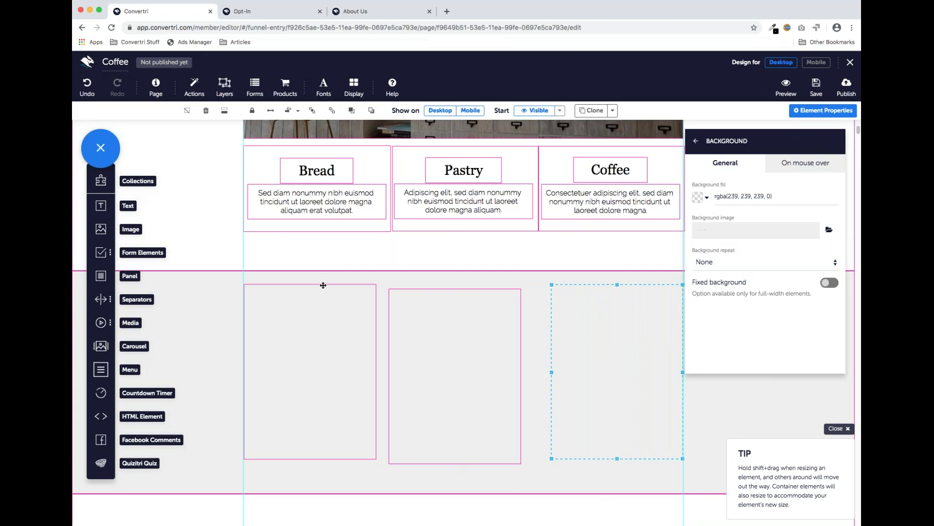
# Step: Top-align the three grey-section panels and distribute them horizontally
pyautogui.keyDown('shift'); pyautogui.click(390, 293); pyautogui.keyUp('shift')
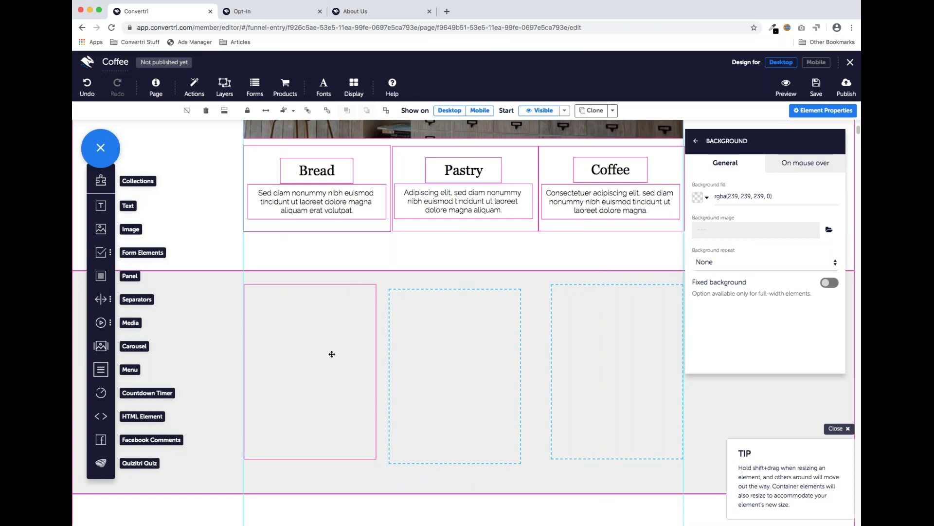
pyautogui.keyDown('shift'); pyautogui.click(329, 323); pyautogui.keyUp('shift')
pyautogui.scroll(-5, 329, 323)
pyautogui.scroll(3, 330, 322)
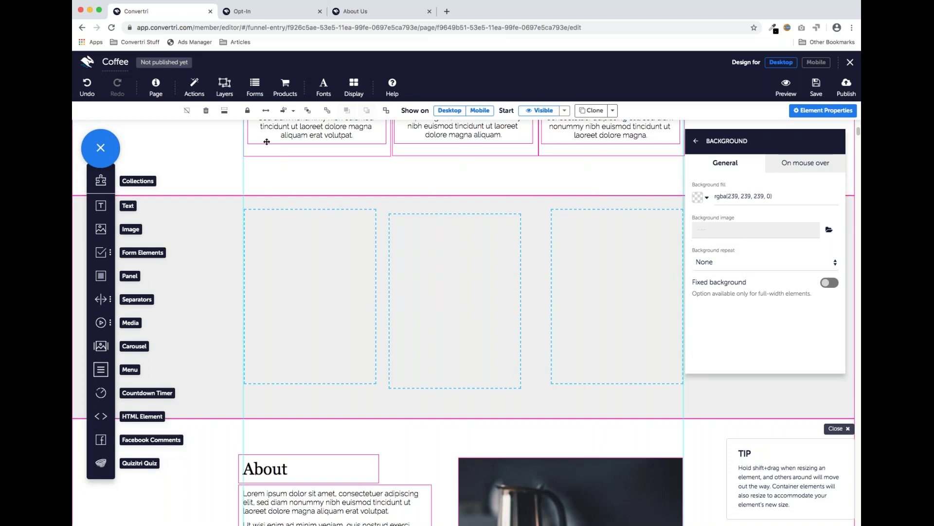
pyautogui.click(294, 115)
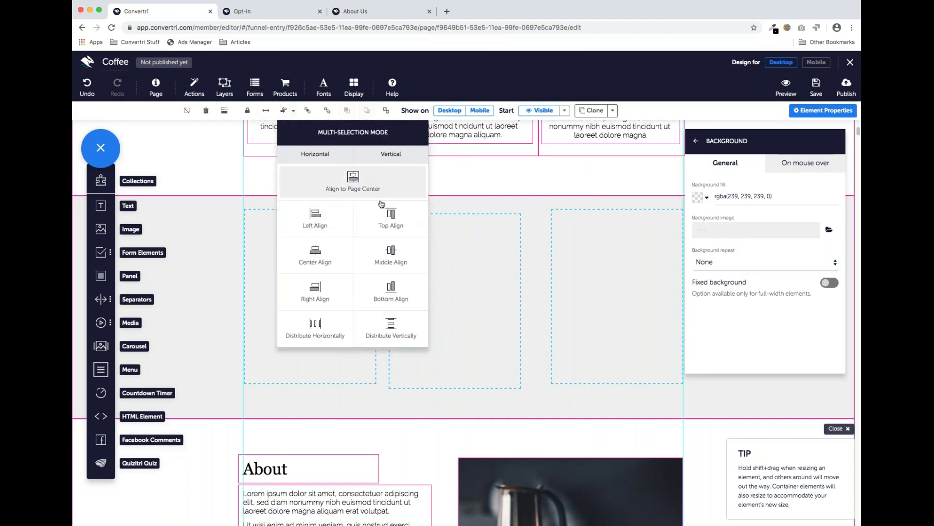
pyautogui.click(391, 221)
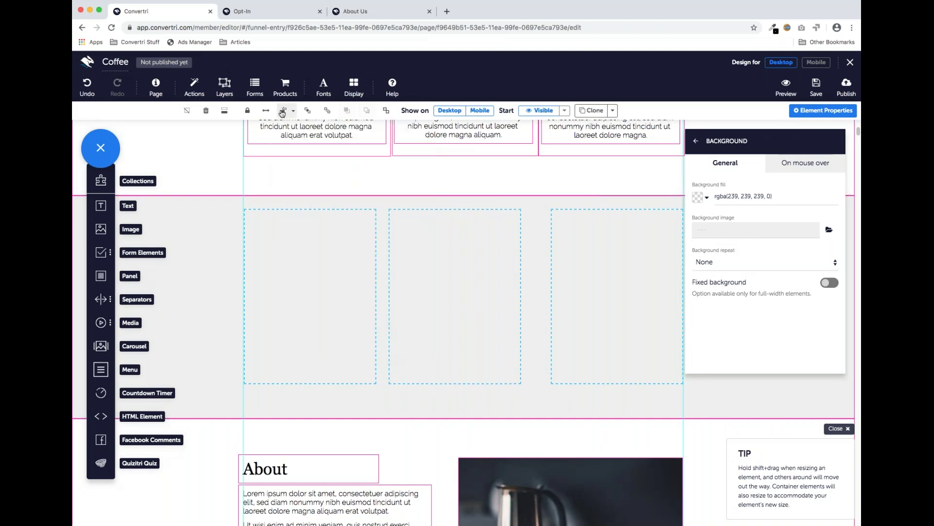
pyautogui.click(293, 111)
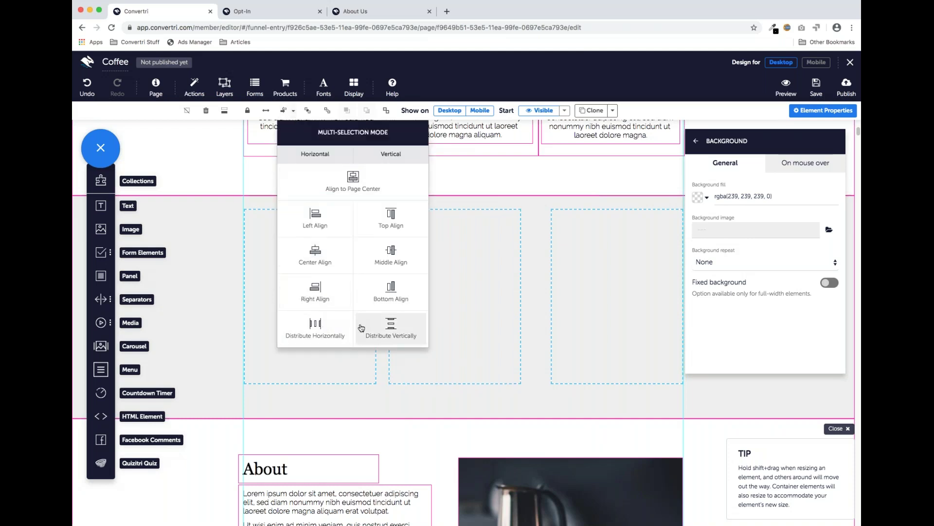
pyautogui.click(323, 326)
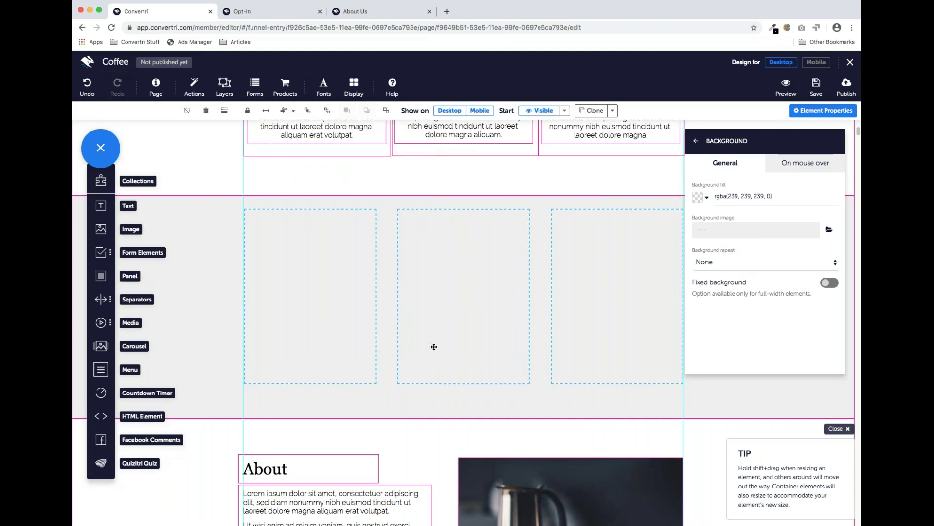
pyautogui.click(476, 397)
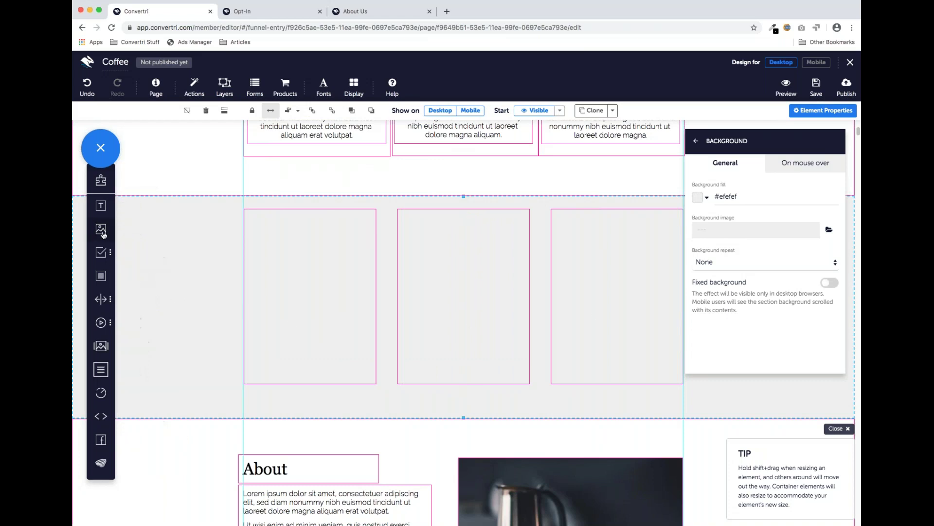
# Step: Insert the image DSC00948.JPG from the media gallery and shrink it to fit at the top of the first grey-section panel
pyautogui.moveTo(102, 234); pyautogui.dragTo(311, 276)
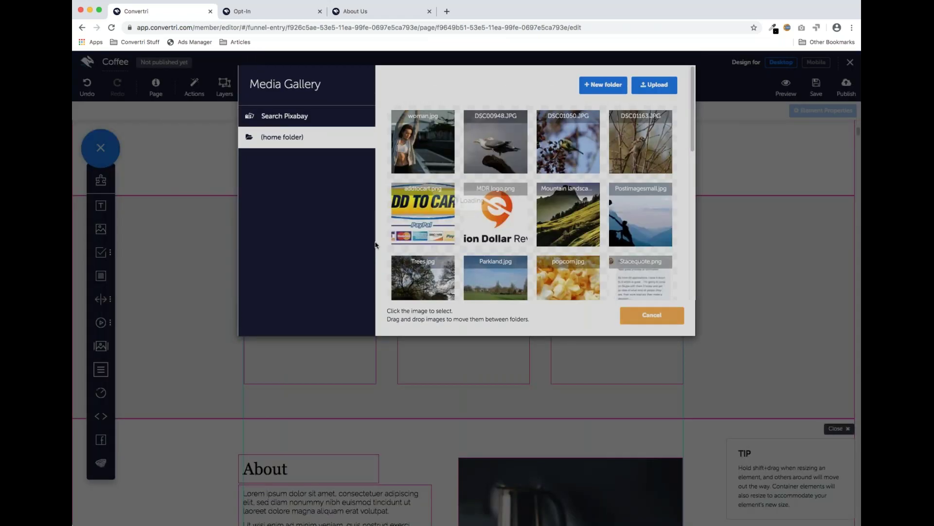
pyautogui.click(489, 145)
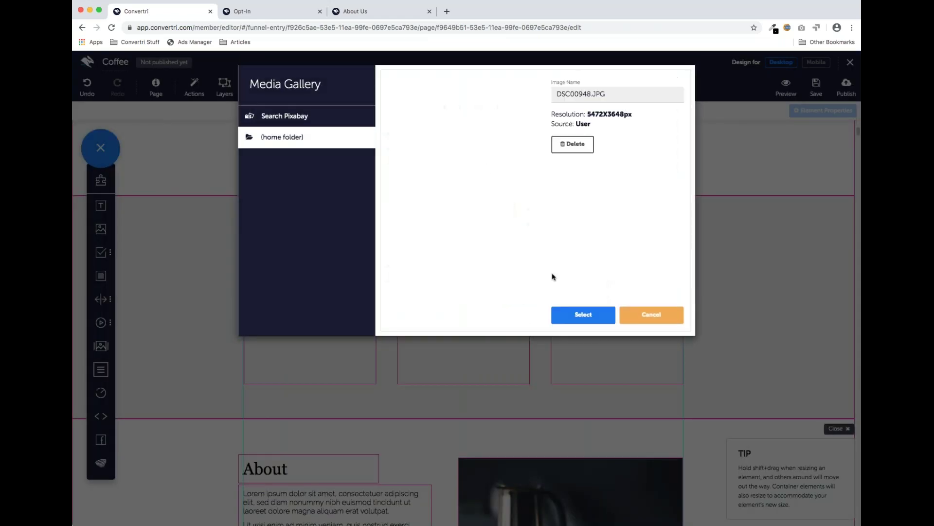
pyautogui.click(586, 320)
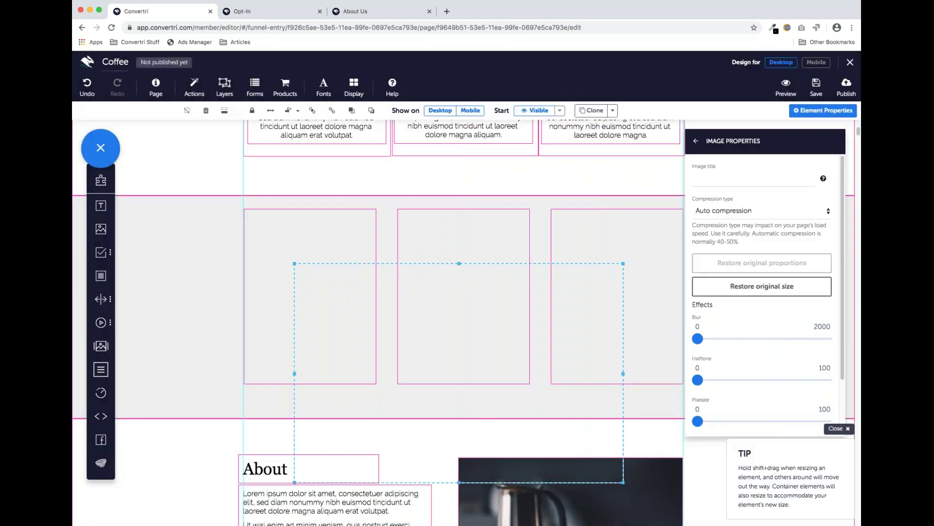
pyautogui.moveTo(617, 478); pyautogui.dragTo(427, 351)
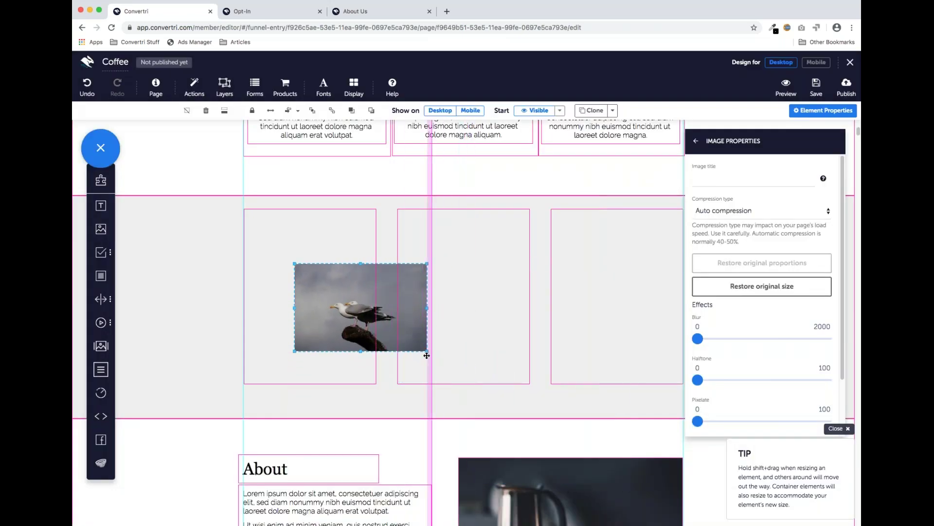
pyautogui.moveTo(390, 323); pyautogui.dragTo(344, 280)
pyautogui.moveTo(380, 305); pyautogui.dragTo(339, 278)
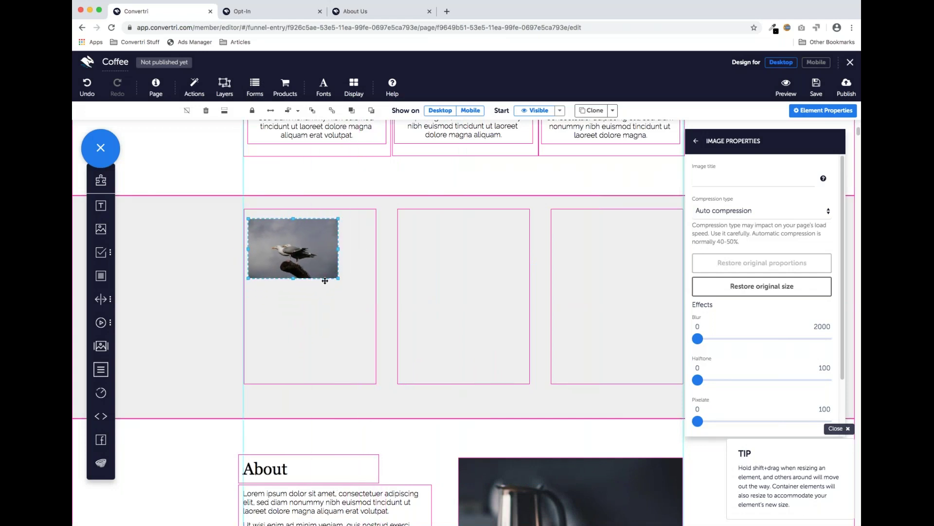
# Step: Add a text element reading "Text" below the seagull image and narrow it to fit inside the first panel
pyautogui.moveTo(101, 299); pyautogui.dragTo(293, 325)
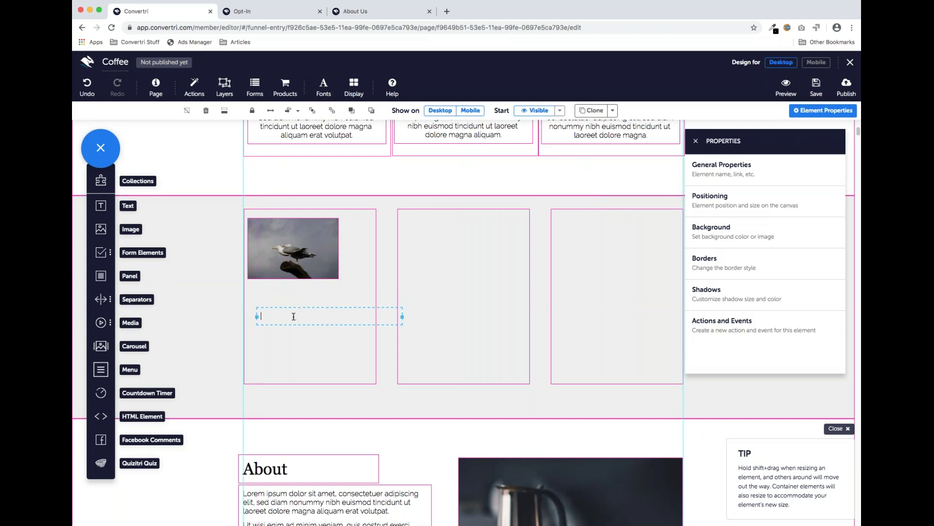
pyautogui.click(294, 316)
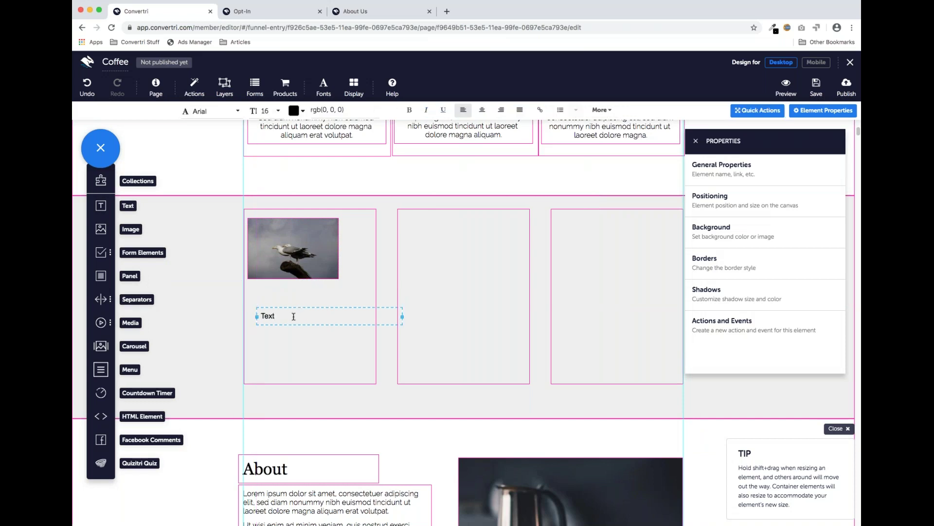
pyautogui.moveTo(403, 316); pyautogui.dragTo(354, 316)
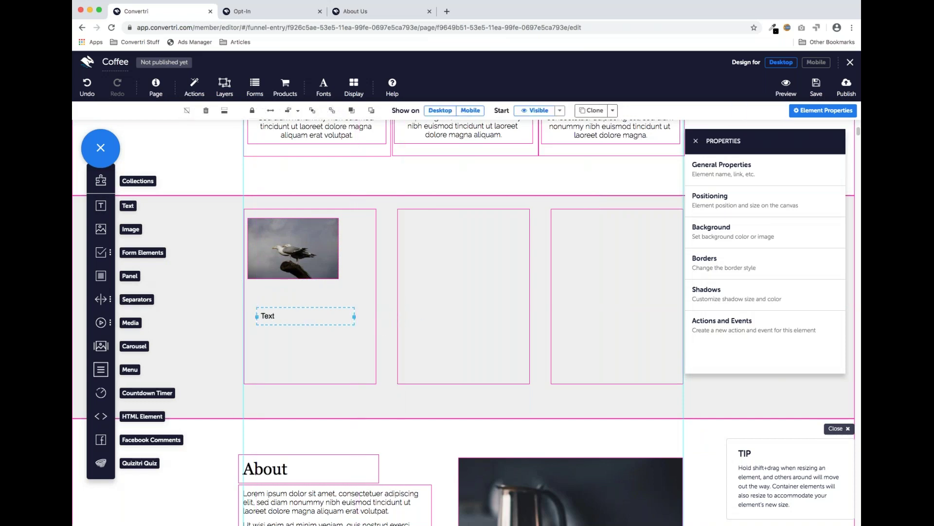
# Step: Place two copies of the seagull image in the middle panel and two copies of the "Text" element in the third panel
pyautogui.click(289, 259)
pyautogui.moveTo(289, 247); pyautogui.dragTo(451, 363)
pyautogui.click(326, 324)
pyautogui.moveTo(325, 323); pyautogui.dragTo(620, 247)
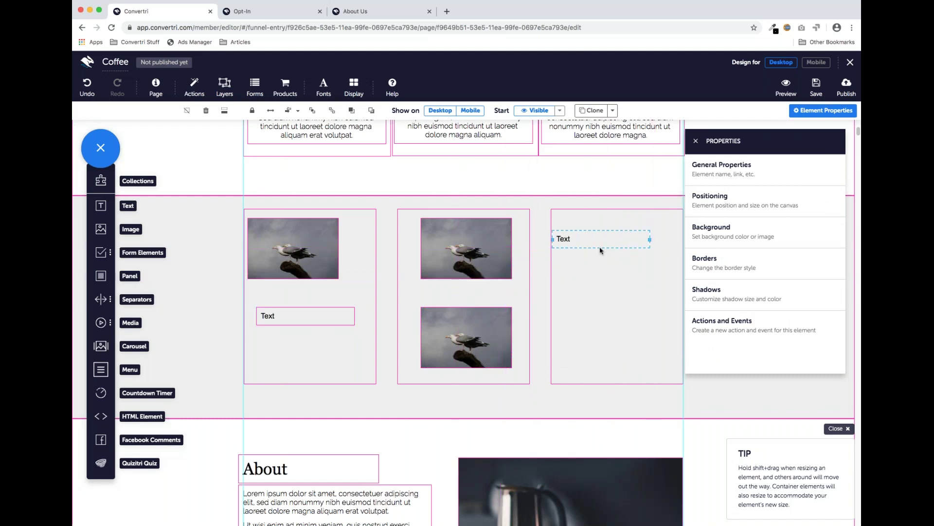
pyautogui.click(312, 318)
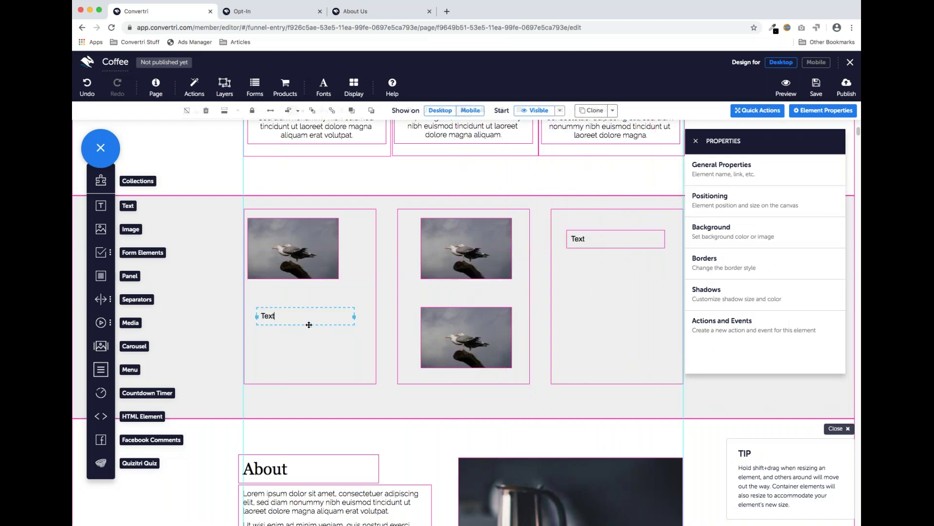
pyautogui.moveTo(377, 329); pyautogui.dragTo(616, 313)
pyautogui.click(615, 314)
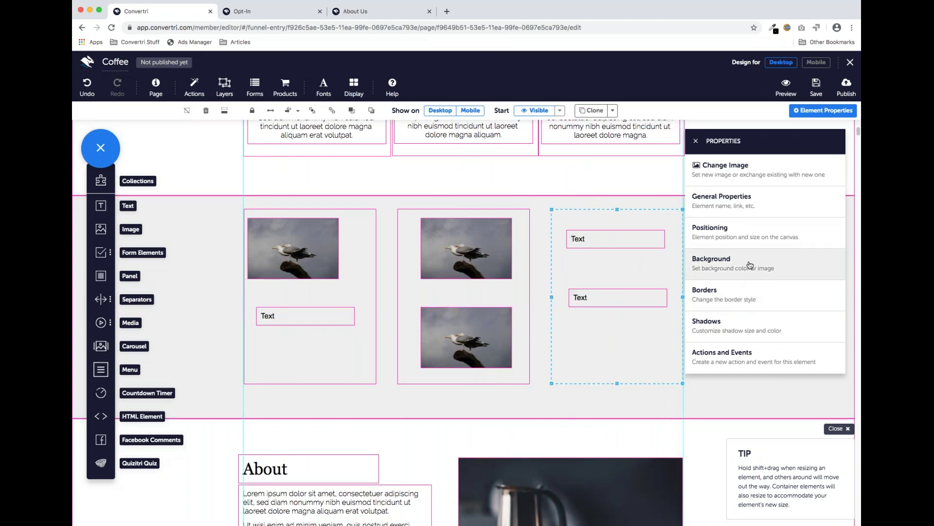
# Step: Switch to the mobile design and examine how the three grey-section panels and their contents stack
pyautogui.click(809, 63)
pyautogui.scroll(-10, 538, 265)
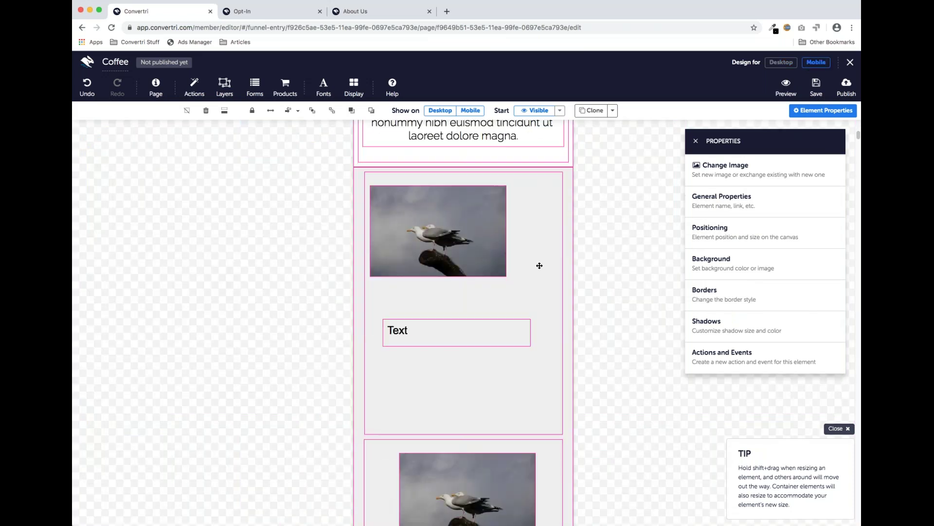
pyautogui.scroll(9, 523, 271)
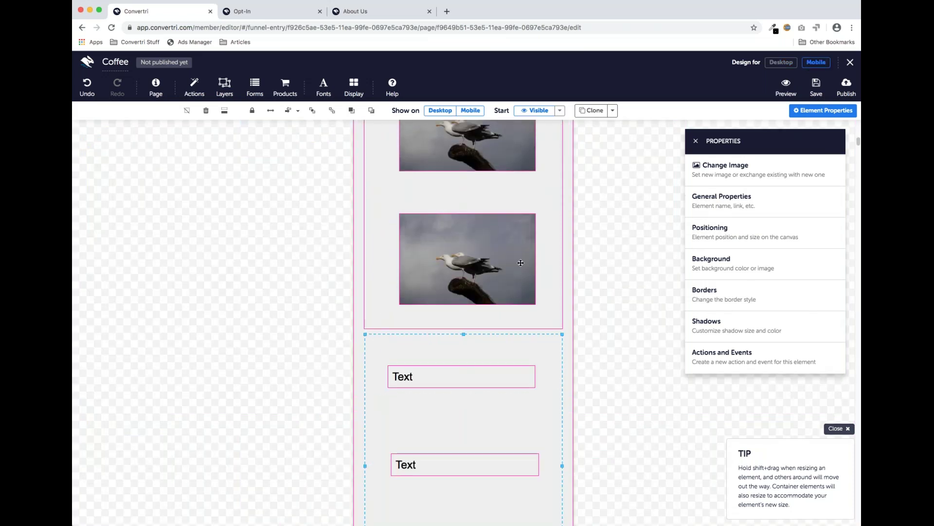
pyautogui.scroll(5, 521, 262)
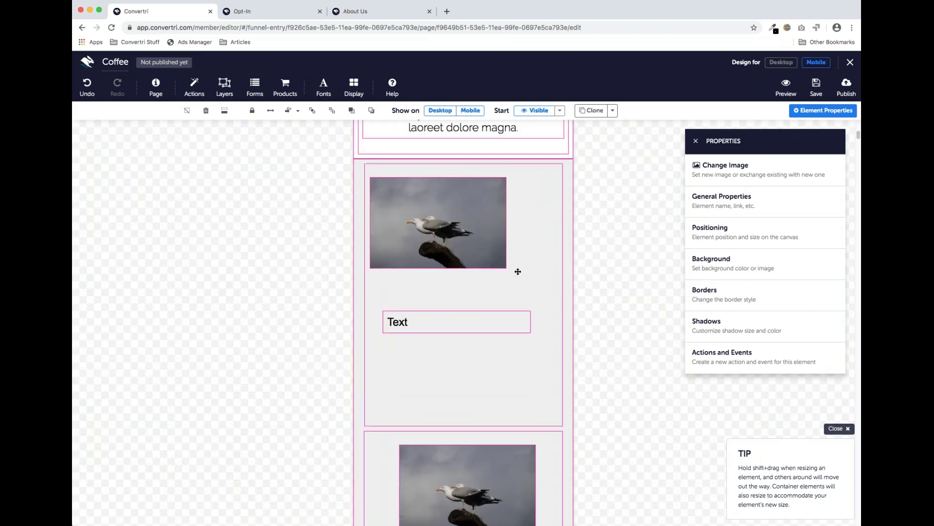
# Step: Compare how the three grey-section panels stack in the mobile design with their layout in the desktop design
pyautogui.scroll(-10, 516, 269)
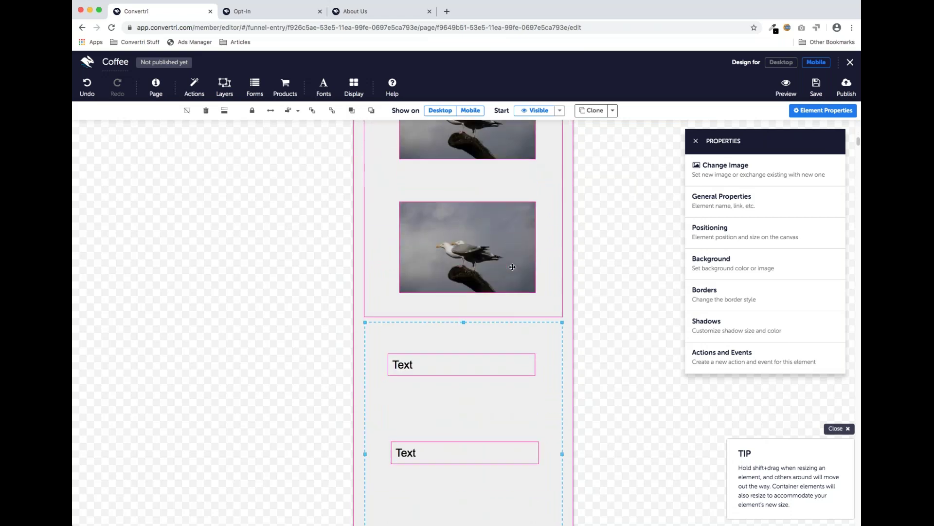
pyautogui.scroll(-4, 512, 267)
pyautogui.scroll(10, 511, 268)
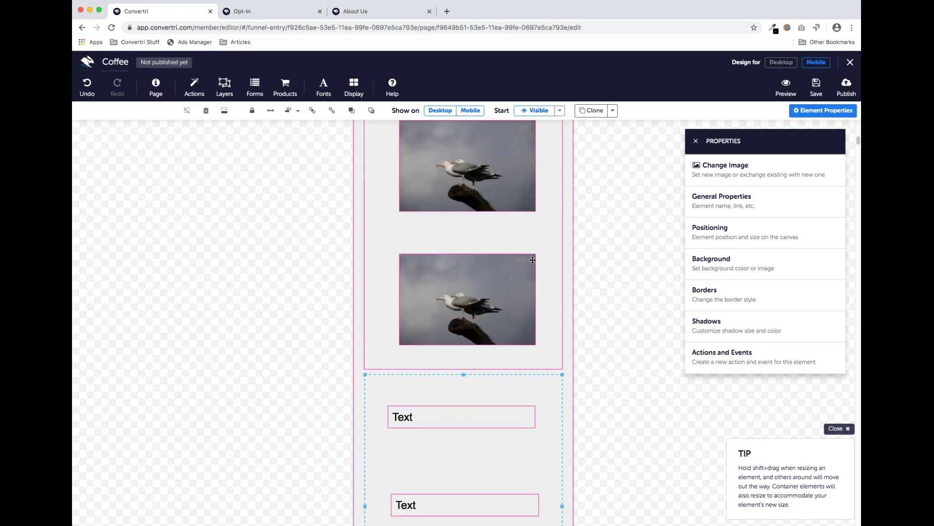
pyautogui.click(777, 64)
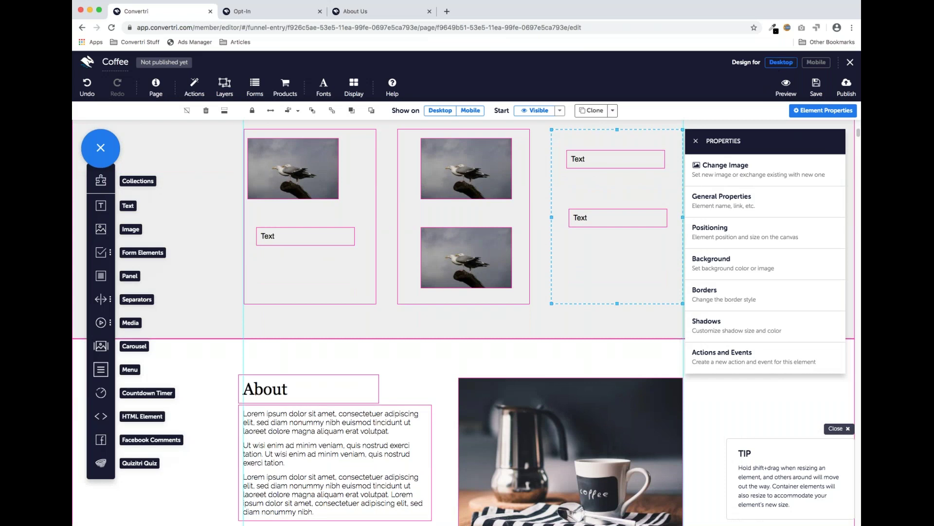
pyautogui.scroll(2, 353, 327)
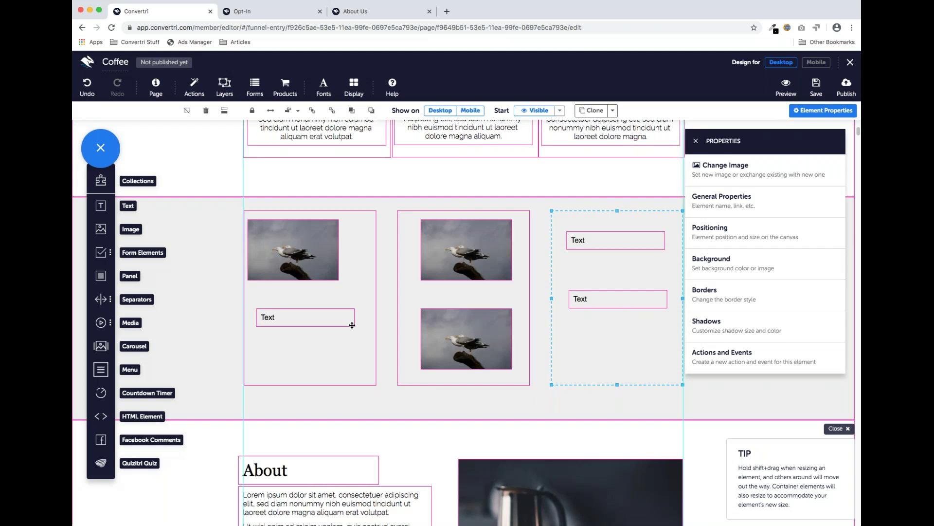
# Step: Extend the first testimonial panel in The Coffee Lovers section downward so it has room for the portrait
pyautogui.scroll(-10, 360, 255)
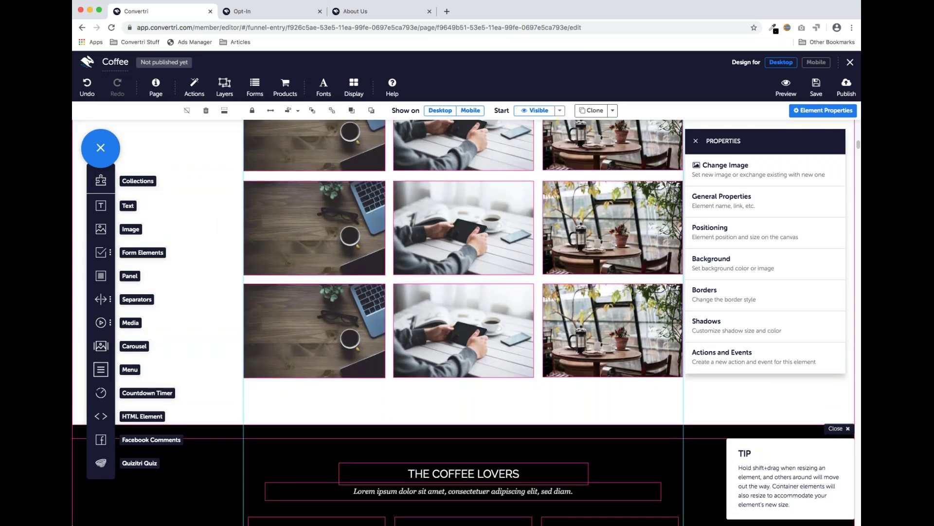
pyautogui.scroll(-5, 370, 340)
pyautogui.click(371, 340)
pyautogui.moveTo(317, 349); pyautogui.dragTo(312, 420)
# Step: Move the three round portraits up so each sits just below its testimonial text
pyautogui.click(317, 388)
pyautogui.moveTo(318, 388); pyautogui.dragTo(315, 366)
pyautogui.click(472, 388)
pyautogui.moveTo(472, 388); pyautogui.dragTo(469, 371)
pyautogui.click(614, 396)
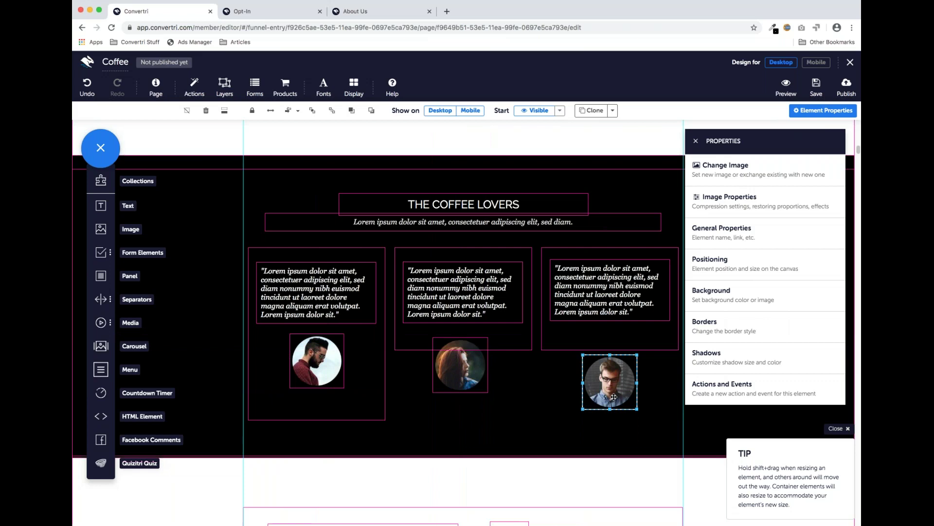
pyautogui.moveTo(614, 378); pyautogui.dragTo(615, 360)
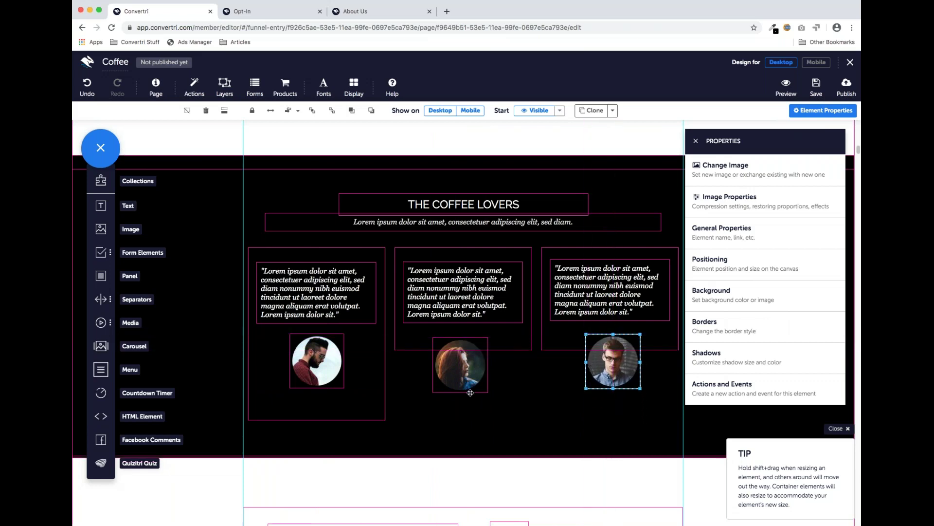
# Step: Select all three testimonial portraits together and align them by their top edges
pyautogui.keyDown('shift'); pyautogui.click(448, 374); pyautogui.keyUp('shift')
pyautogui.keyDown('shift'); pyautogui.click(315, 366); pyautogui.keyUp('shift')
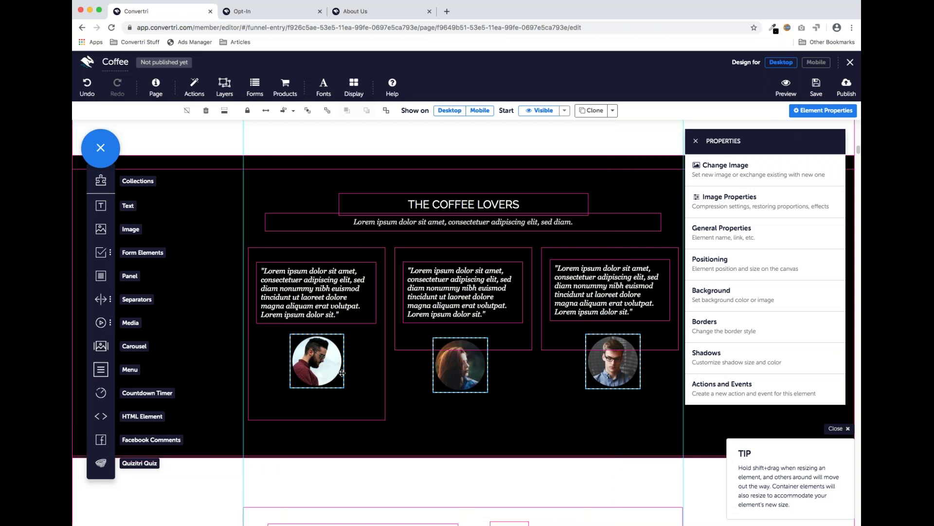
pyautogui.click(293, 111)
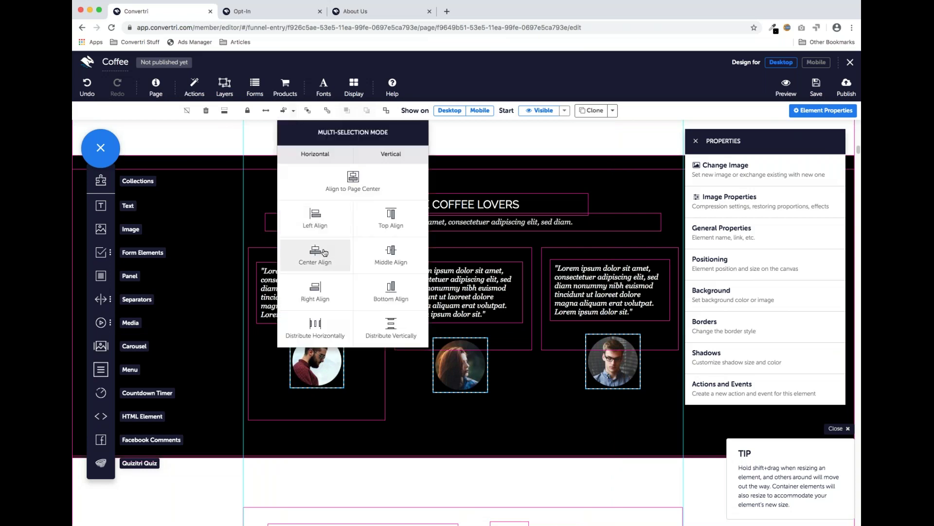
pyautogui.click(390, 218)
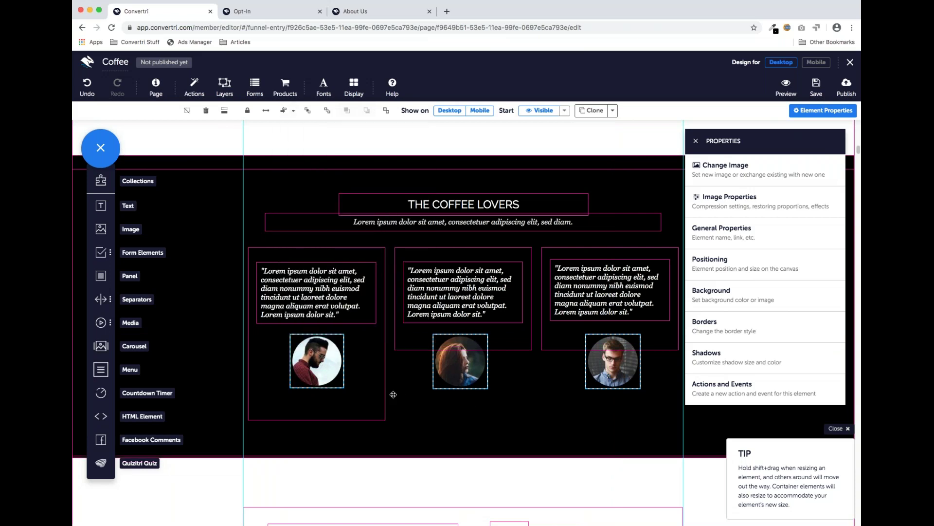
# Step: Extend the second and third testimonial panels downward to match the first panel and enclose their portraits
pyautogui.click(406, 342)
pyautogui.moveTo(464, 350); pyautogui.dragTo(464, 419)
pyautogui.click(567, 339)
pyautogui.moveTo(610, 349); pyautogui.dragTo(610, 419)
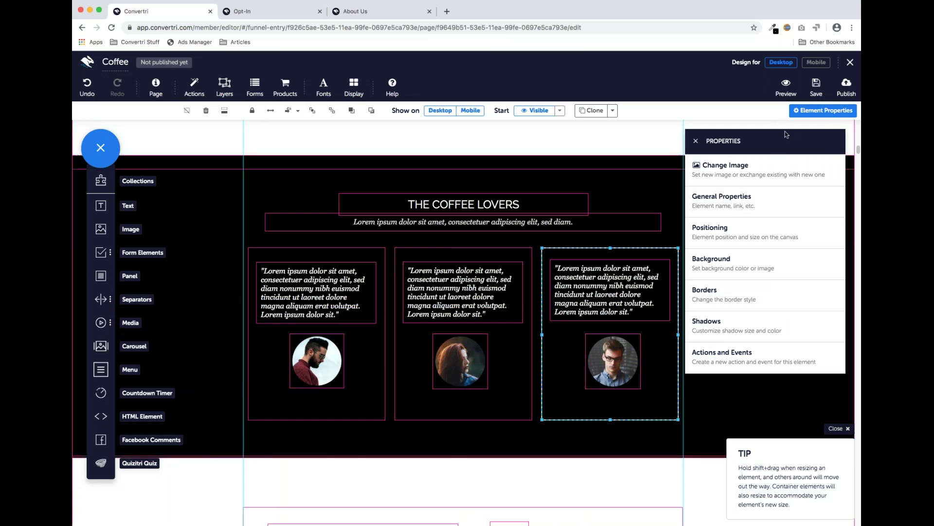
# Step: Examine how the testimonial panels and the footer's social icons stack in the mobile design
pyautogui.click(817, 63)
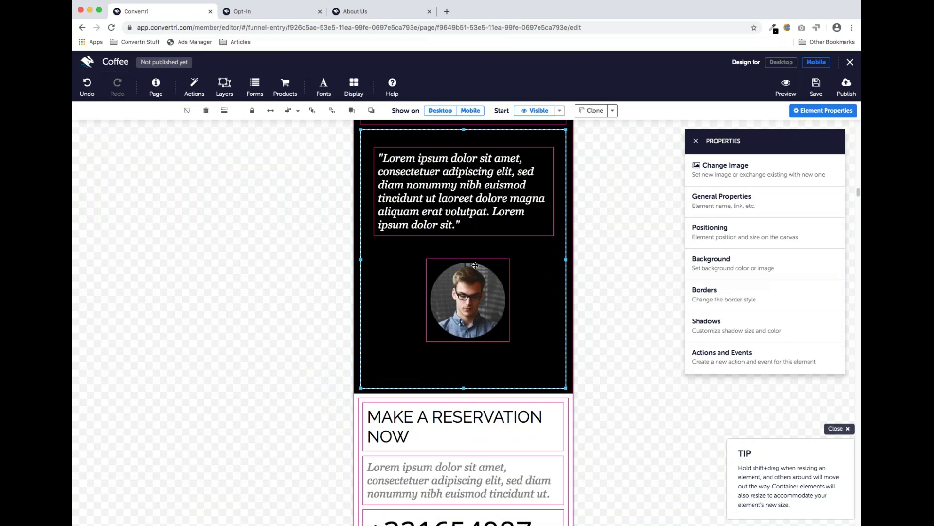
pyautogui.scroll(3, 475, 265)
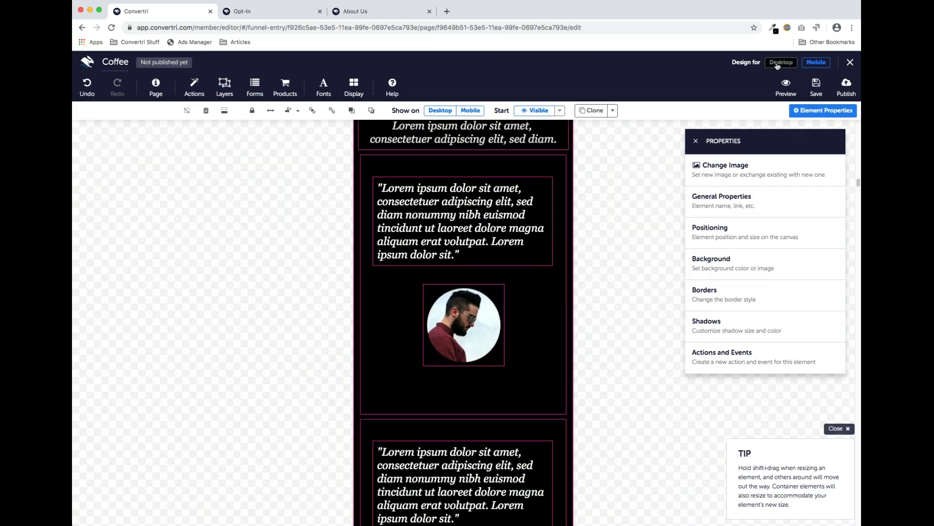
pyautogui.scroll(-15, 379, 330)
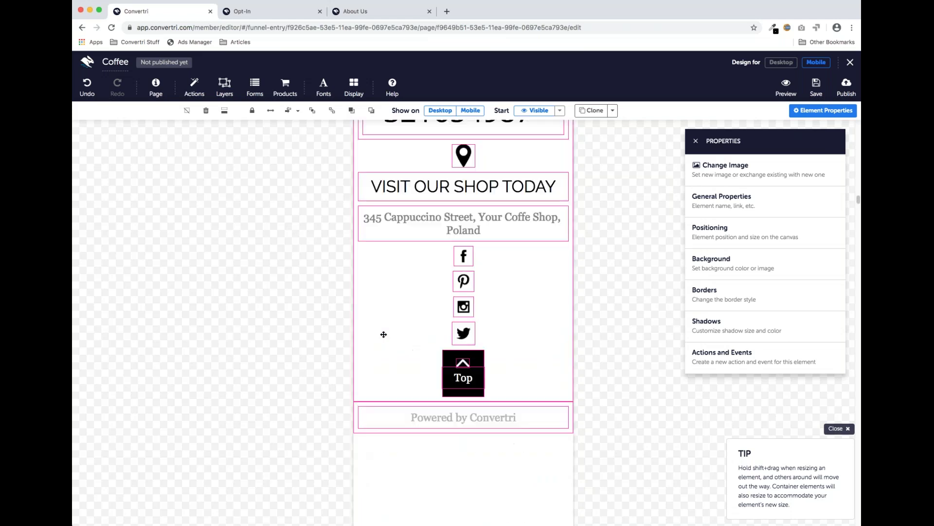
pyautogui.scroll(2, 384, 331)
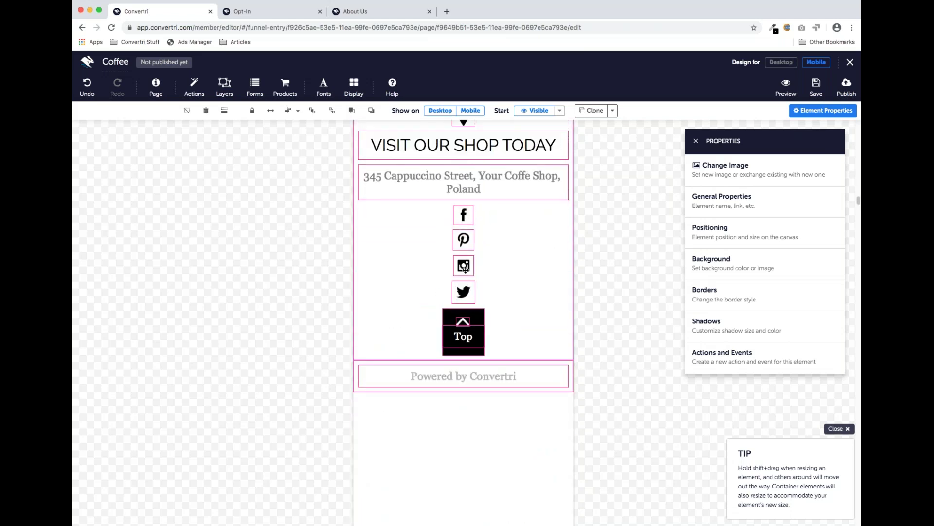
# Step: In the desktop design, add a panel over the footer's four social icons and shrink it around them, about 62 high
pyautogui.click(781, 62)
pyautogui.scroll(-10, 519, 344)
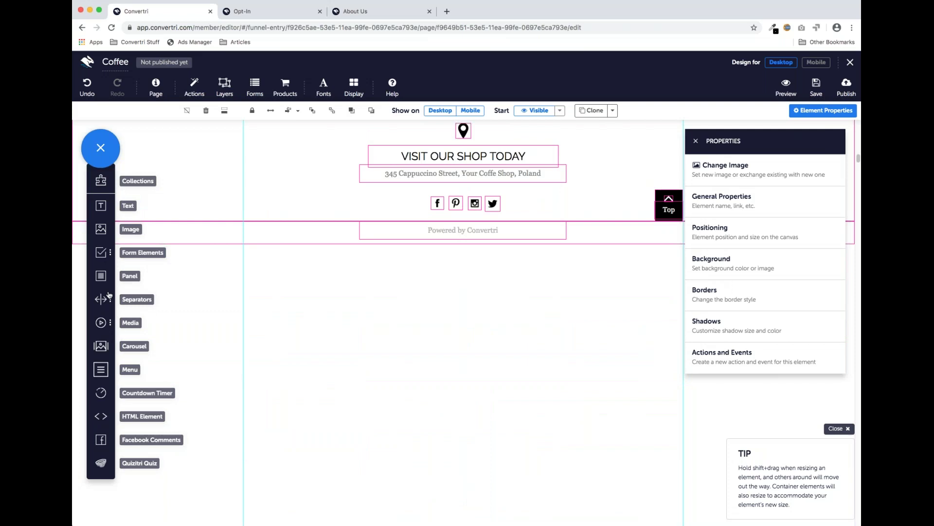
pyautogui.moveTo(100, 276); pyautogui.dragTo(484, 326)
pyautogui.moveTo(489, 281); pyautogui.dragTo(478, 236)
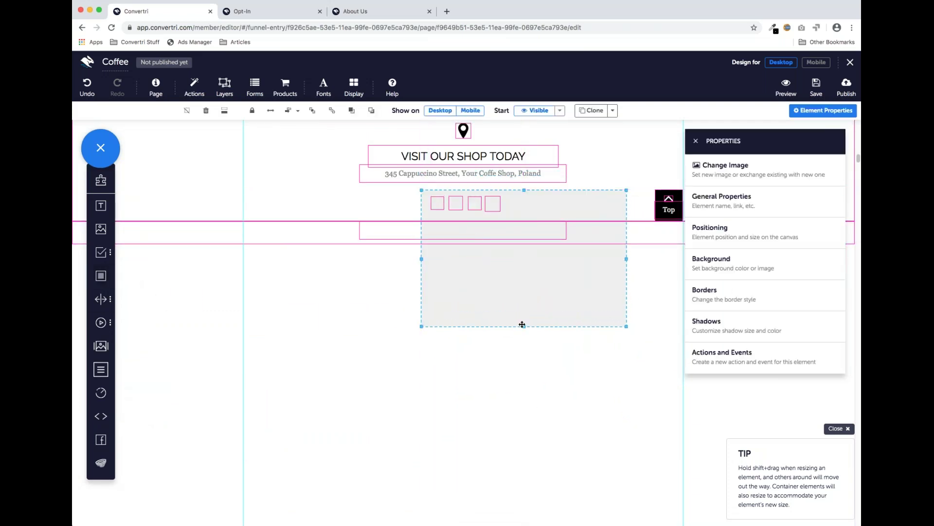
pyautogui.moveTo(524, 326); pyautogui.dragTo(524, 217)
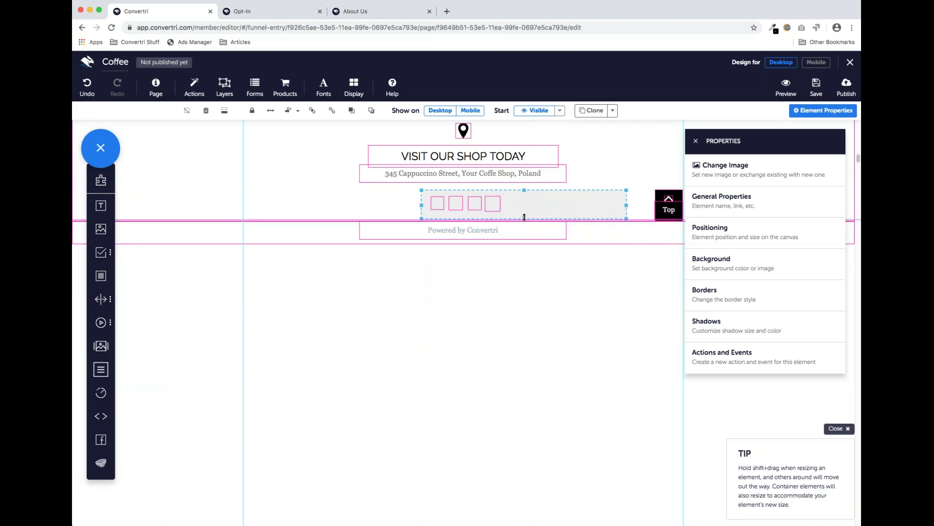
pyautogui.moveTo(626, 210); pyautogui.dragTo(517, 204)
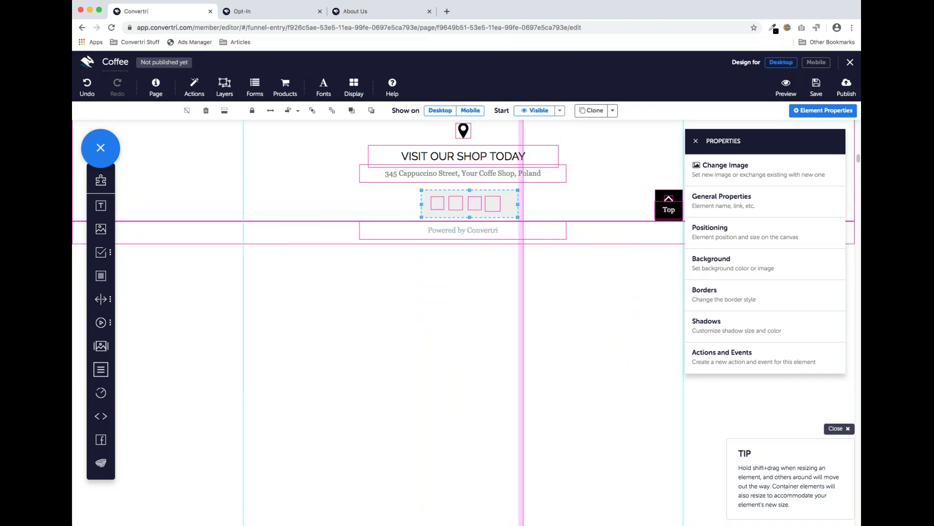
# Step: Make the social-icon panel's background transparent, narrow it to about 198 wide, and open its positioning settings
pyautogui.click(723, 267)
pyautogui.click(700, 198)
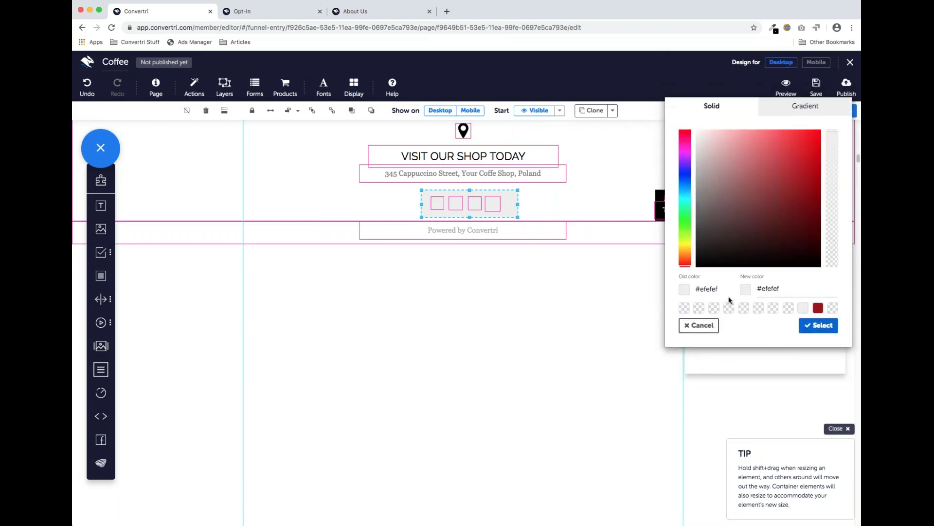
pyautogui.click(787, 311)
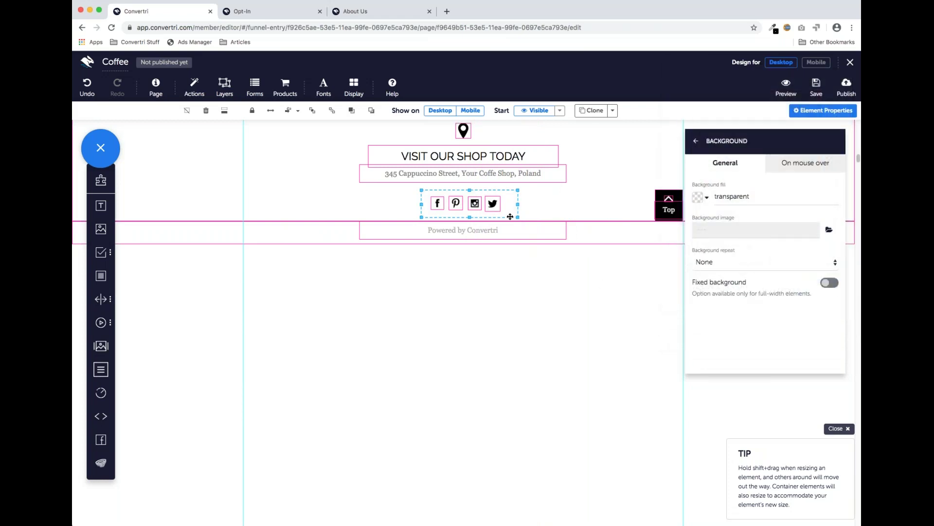
pyautogui.moveTo(516, 204); pyautogui.dragTo(510, 204)
pyautogui.click(697, 141)
pyautogui.click(721, 232)
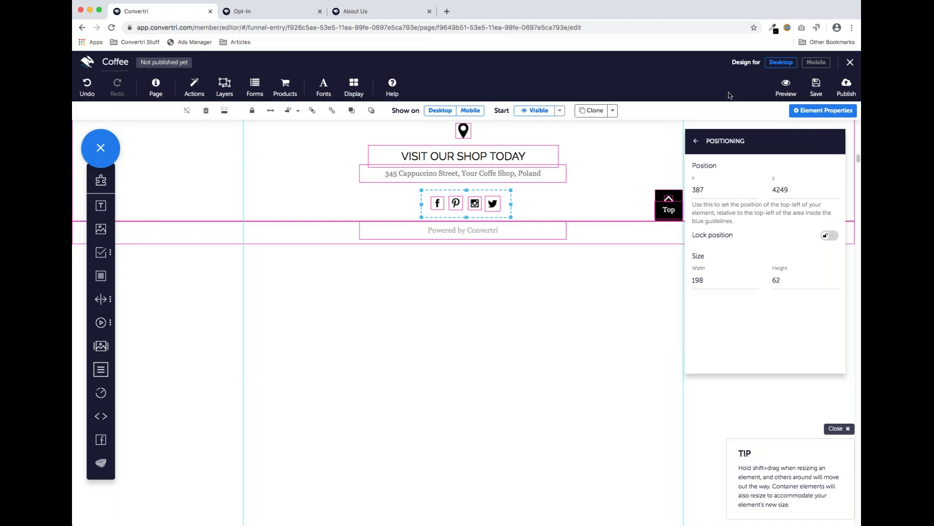
# Step: Check in the mobile design how the new panel and the social icons are arranged
pyautogui.click(816, 62)
pyautogui.scroll(-3, 484, 186)
pyautogui.click(480, 154)
pyautogui.scroll(1, 482, 186)
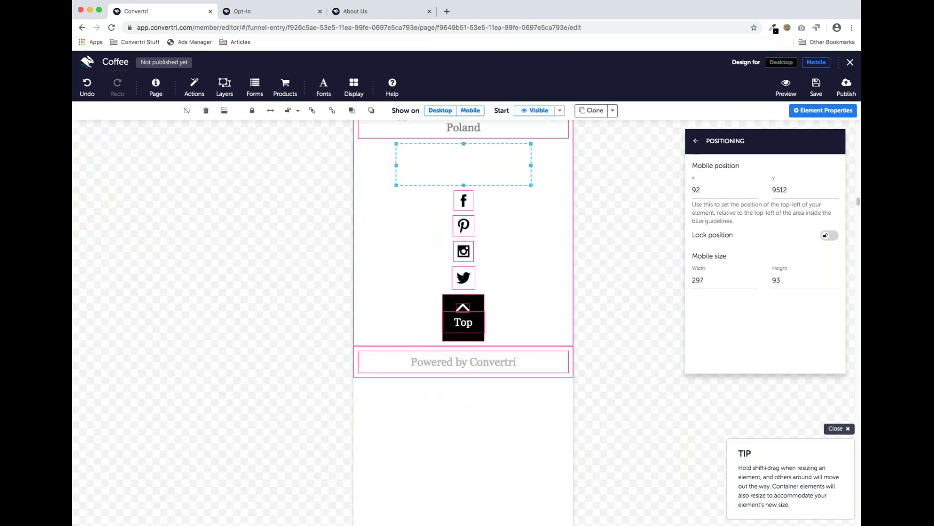
# Step: Return to the desktop design and send the social-icon panel to the back, behind the icons
pyautogui.click(781, 62)
pyautogui.scroll(-3, 467, 187)
pyautogui.scroll(1, 449, 151)
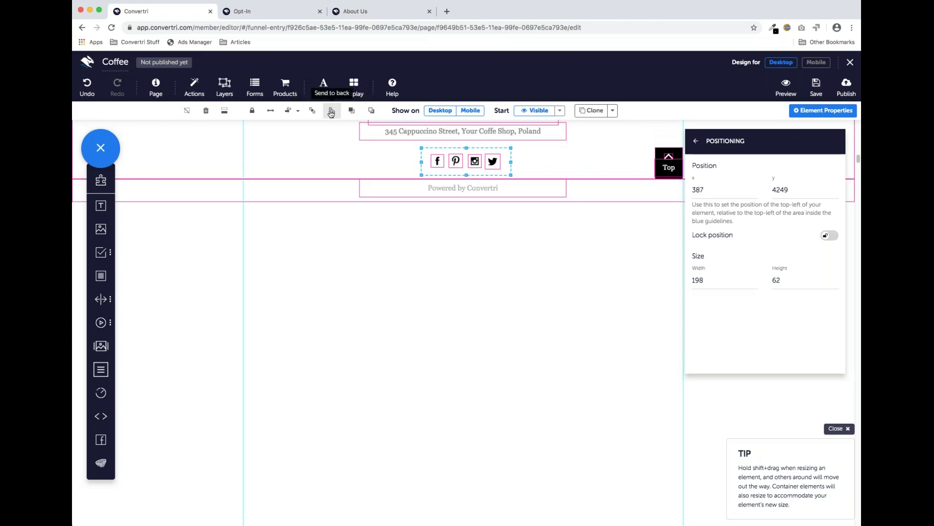
# Step: Try a red rgb(169, 57, 57) fill on the social-icon panel to check the layering, and restore a transparent fill
pyautogui.click(696, 141)
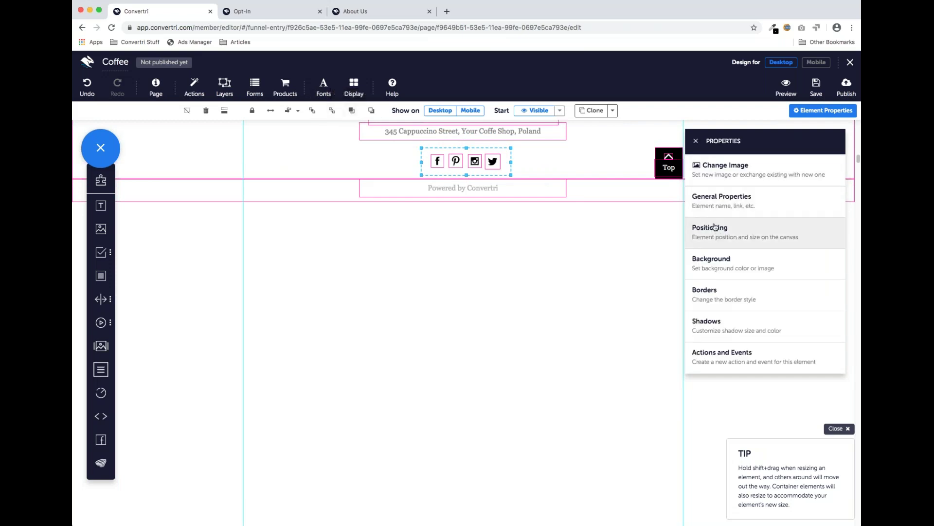
pyautogui.click(714, 265)
pyautogui.click(752, 208)
pyautogui.moveTo(782, 173); pyautogui.dragTo(779, 175)
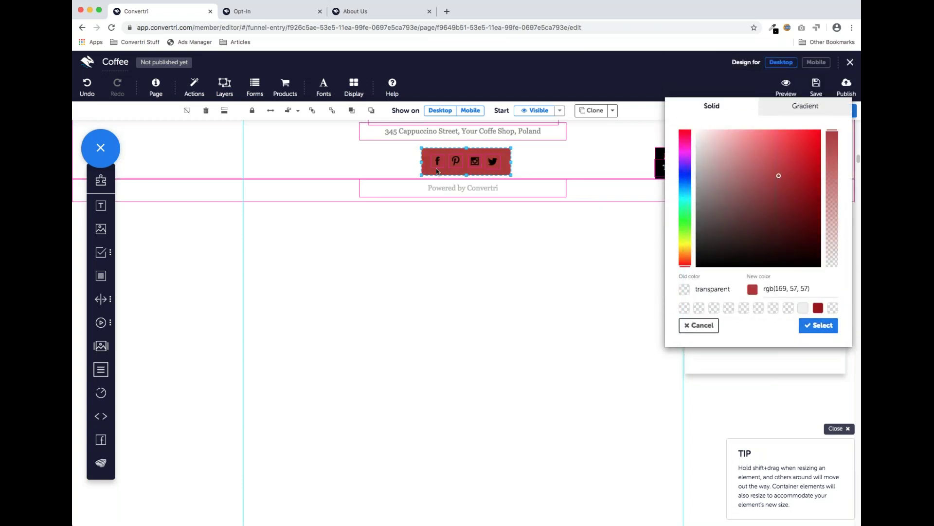
pyautogui.click(833, 307)
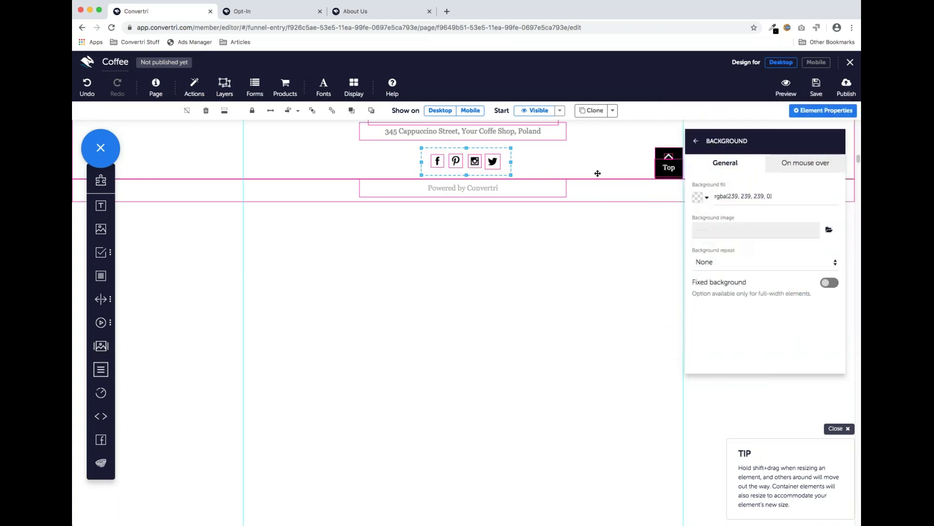
# Step: Check the grouped social icons in the mobile design and return to the desktop design
pyautogui.click(817, 63)
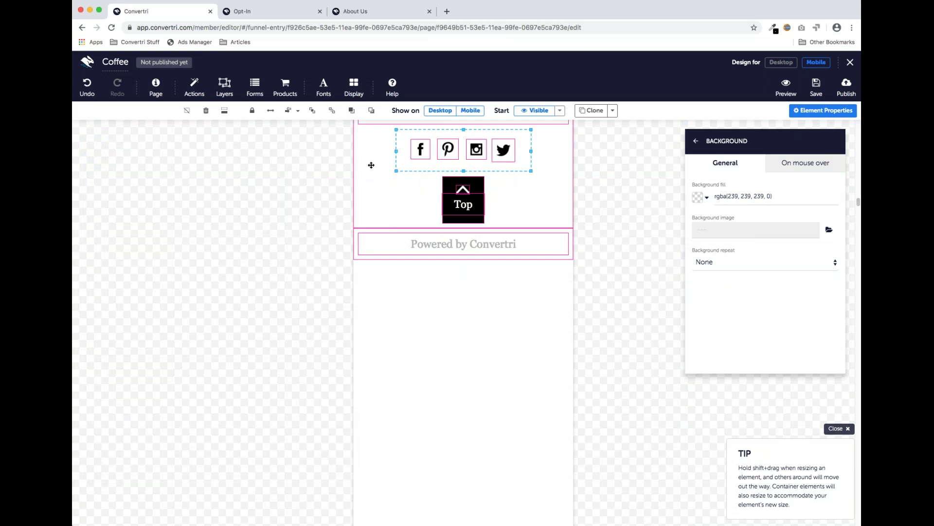
pyautogui.scroll(2, 494, 146)
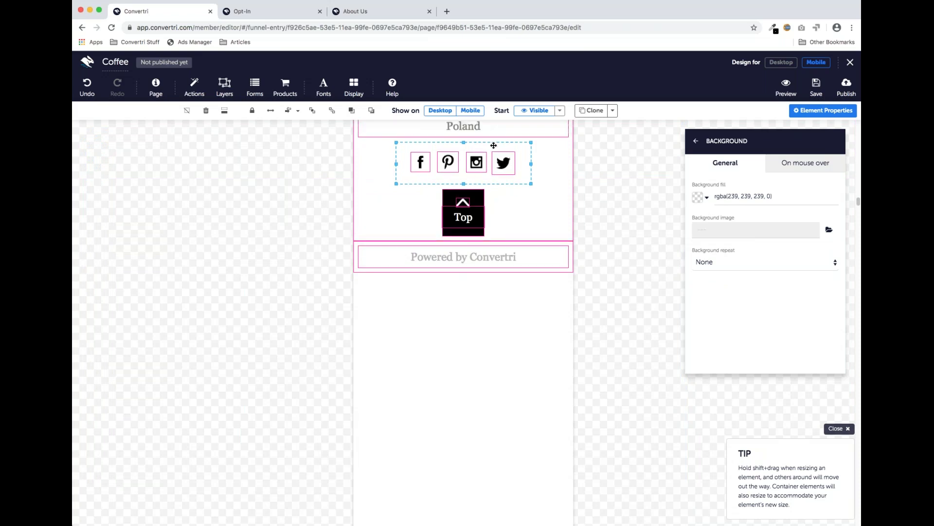
pyautogui.click(785, 66)
pyautogui.scroll(3, 511, 177)
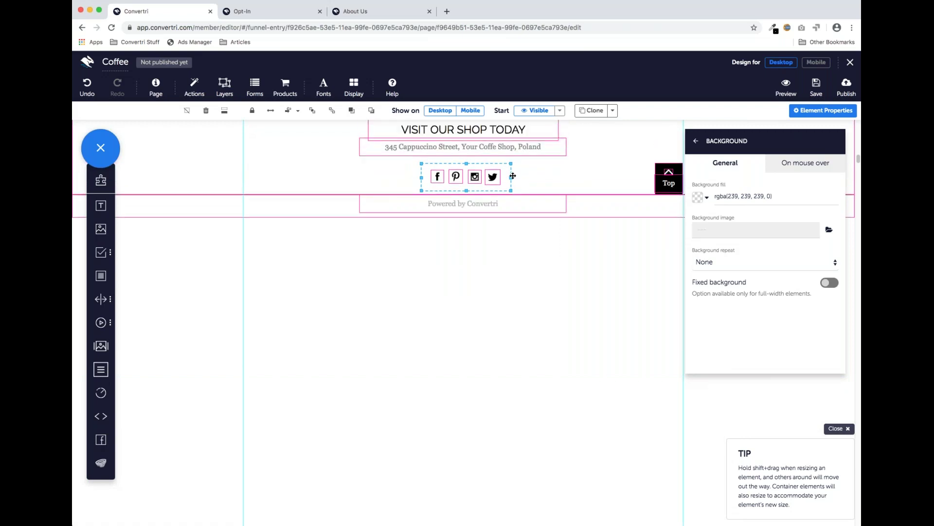
# Step: Widen the social-icon panel to about 386 and examine how its icons stack in the mobile design
pyautogui.moveTo(512, 178); pyautogui.dragTo(597, 178)
pyautogui.click(703, 142)
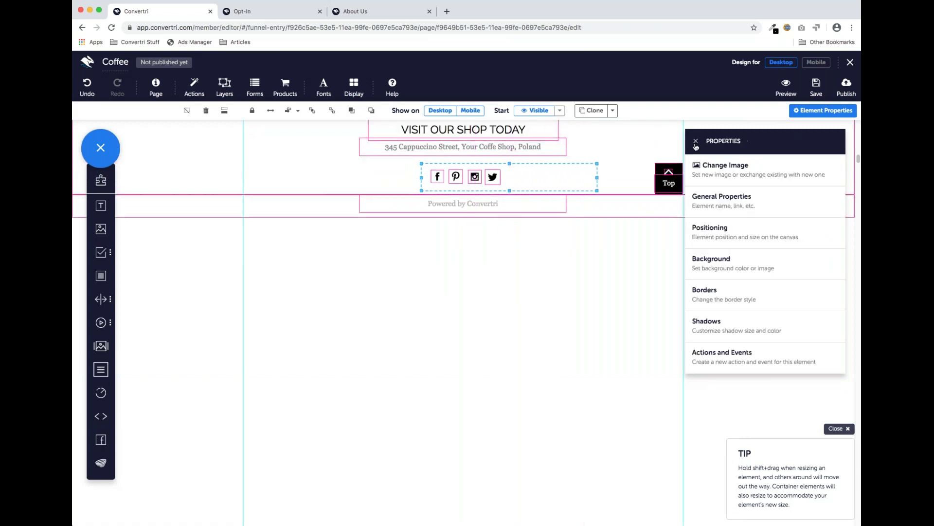
pyautogui.click(724, 241)
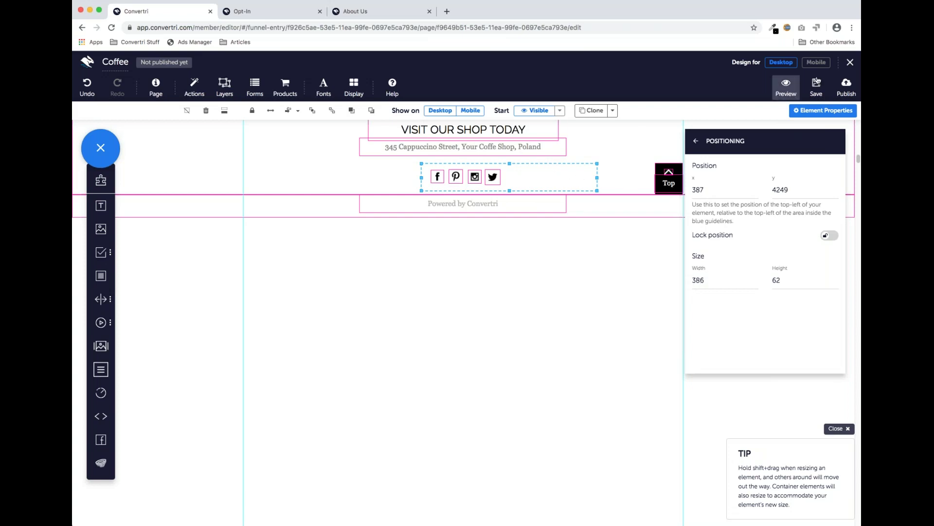
pyautogui.click(816, 62)
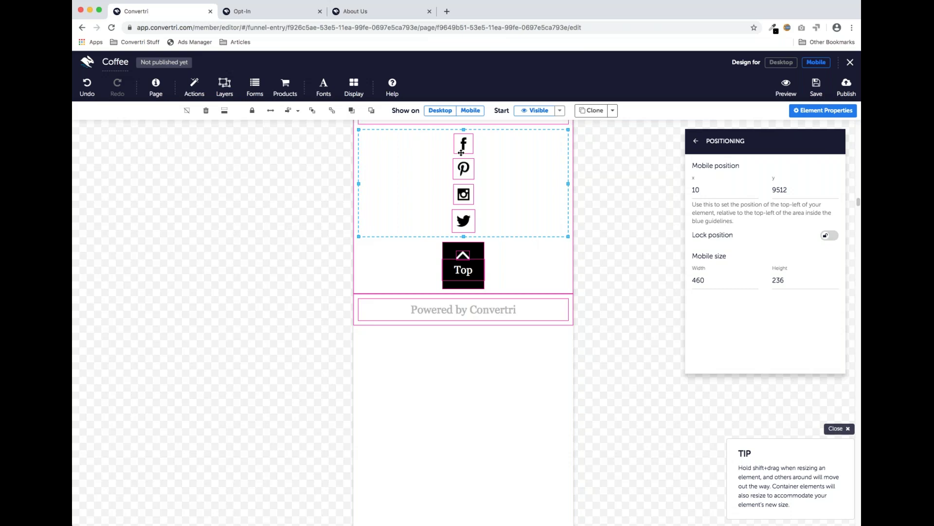
# Step: Narrow the social-icon panel to about 206 in the desktop design and check its icons in the mobile design
pyautogui.click(781, 63)
pyautogui.scroll(-2, 598, 146)
pyautogui.moveTo(598, 143); pyautogui.dragTo(513, 143)
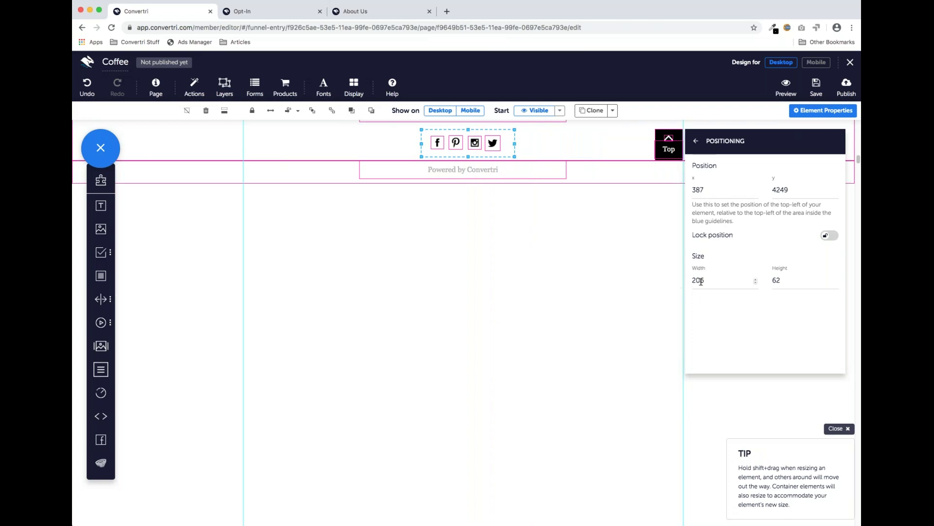
pyautogui.click(817, 63)
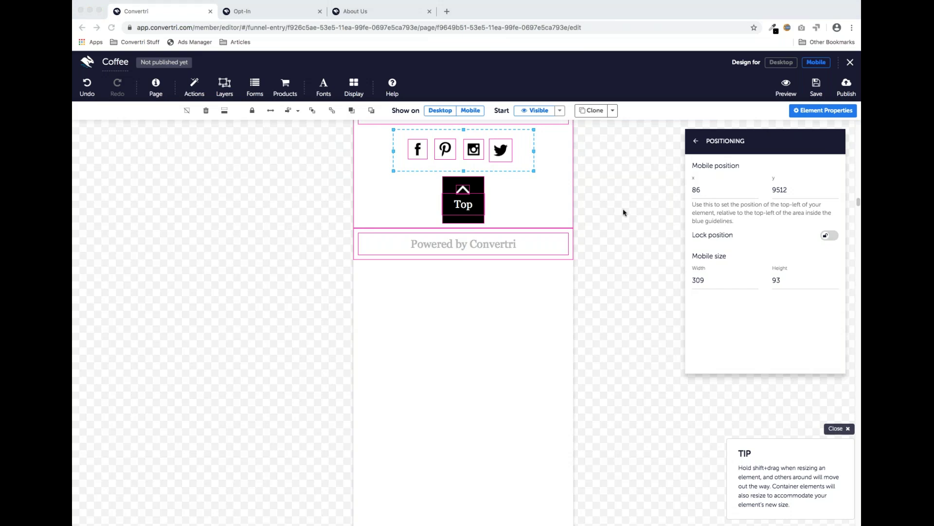
# Step: Return the Coffee page to the desktop design and close the social-icon panel's positioning properties
pyautogui.scroll(1, 472, 222)
pyautogui.scroll(5, 472, 217)
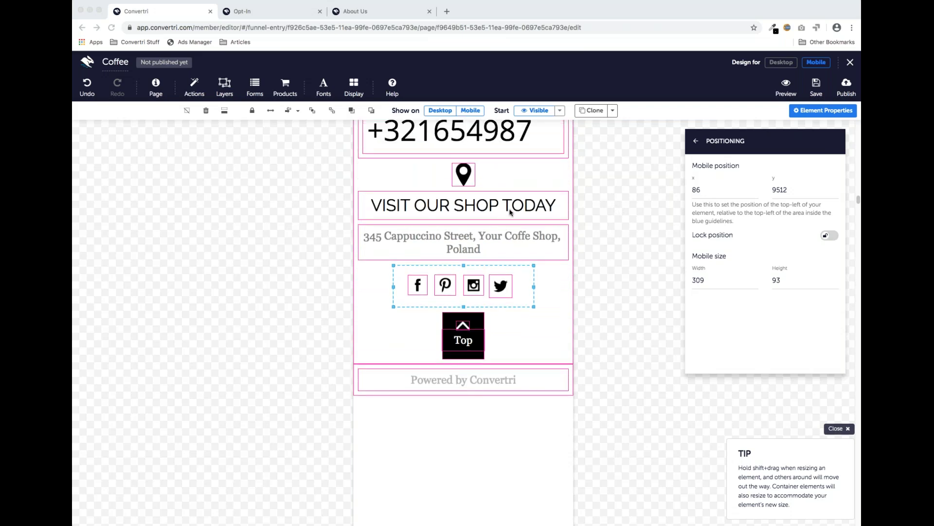
pyautogui.click(781, 65)
pyautogui.click(780, 64)
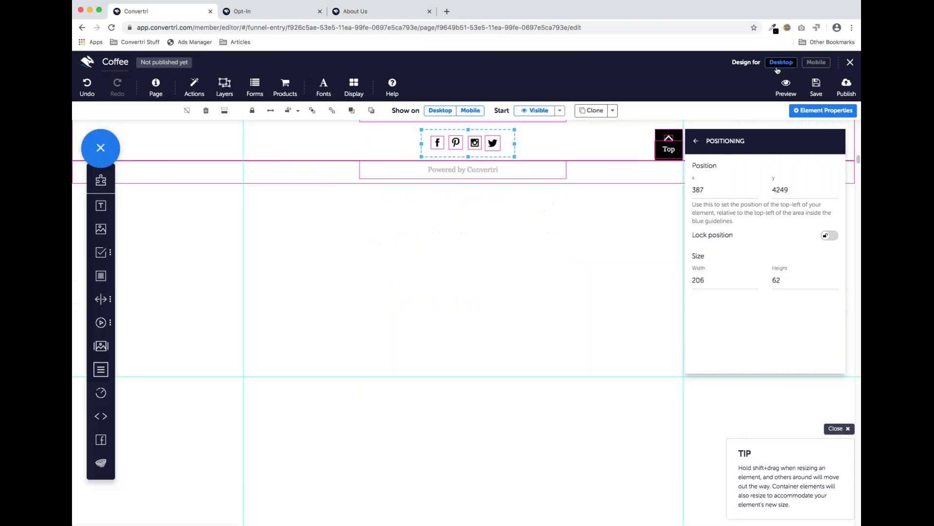
pyautogui.scroll(10, 375, 243)
pyautogui.scroll(3, 463, 321)
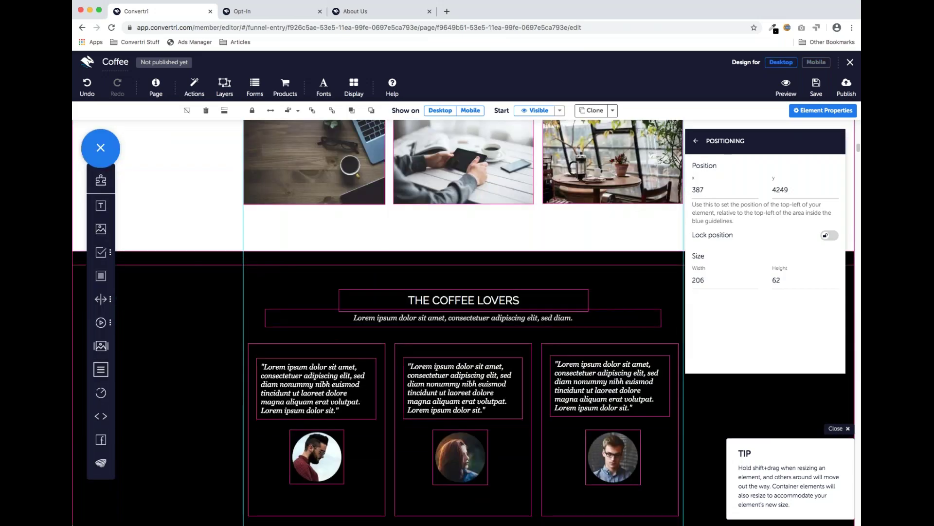
pyautogui.scroll(15, 463, 321)
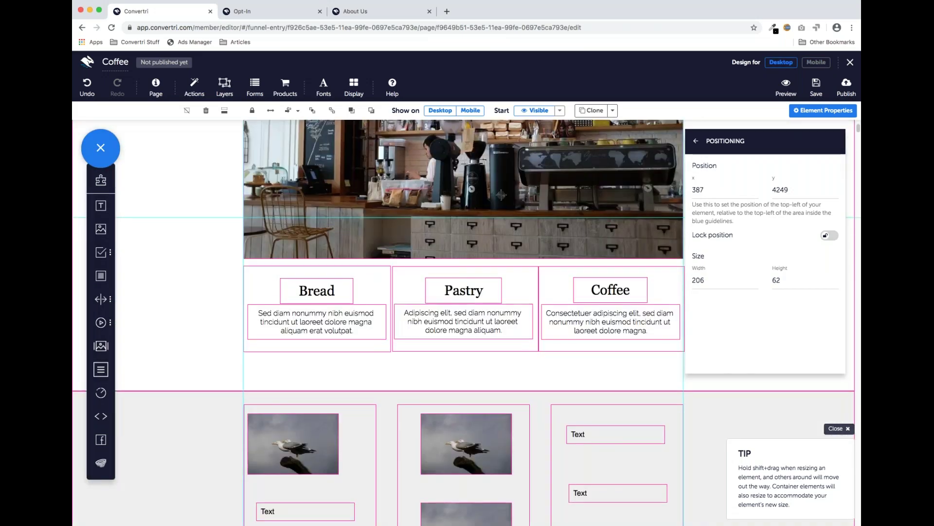
pyautogui.scroll(4, 384, 238)
pyautogui.click(697, 141)
pyautogui.click(697, 141)
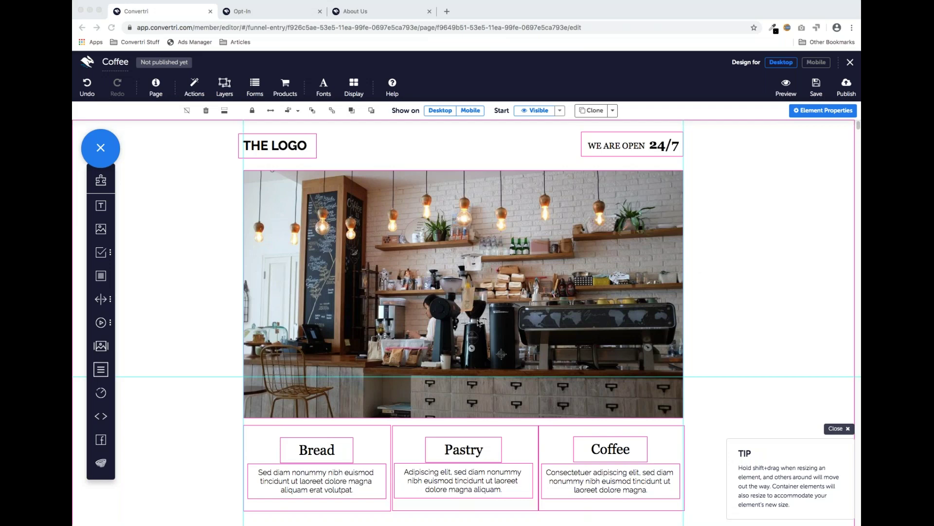
# Step: Try placing a Quizitri Quiz element over the Coffee page's hero image, and delete it again
pyautogui.click(115, 459)
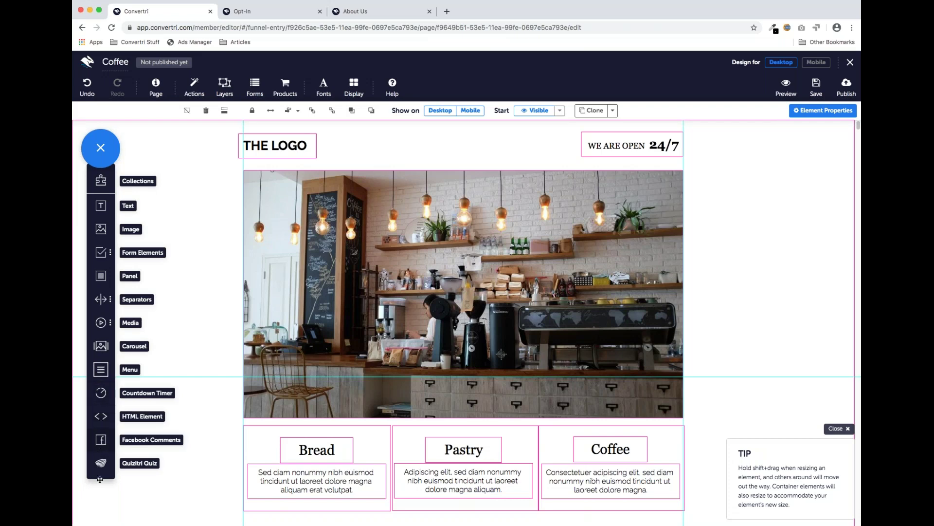
pyautogui.moveTo(101, 461); pyautogui.dragTo(262, 363)
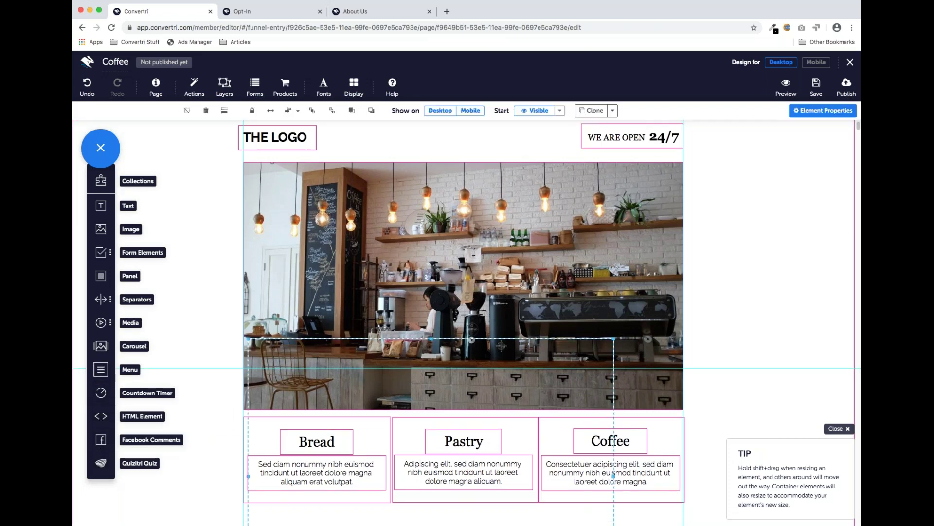
pyautogui.moveTo(368, 317); pyautogui.dragTo(351, 335)
pyautogui.click(206, 110)
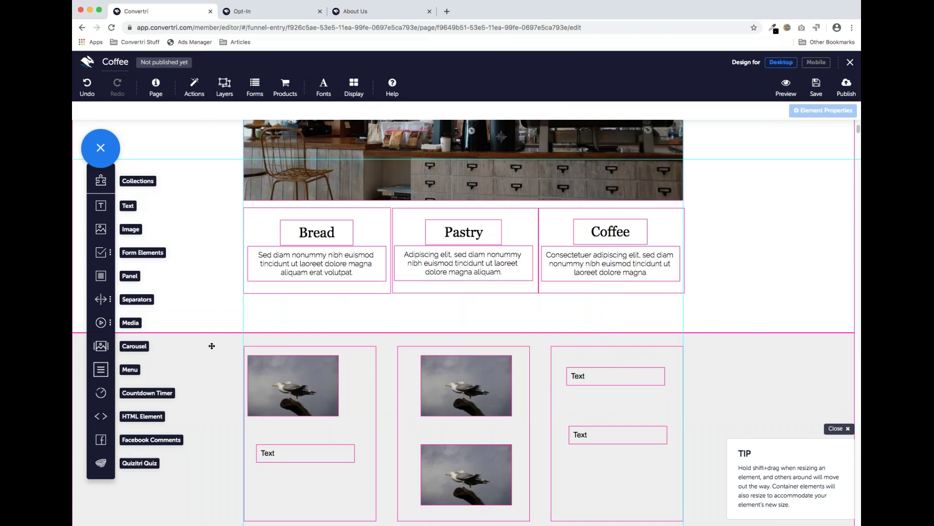
pyautogui.scroll(5, 228, 338)
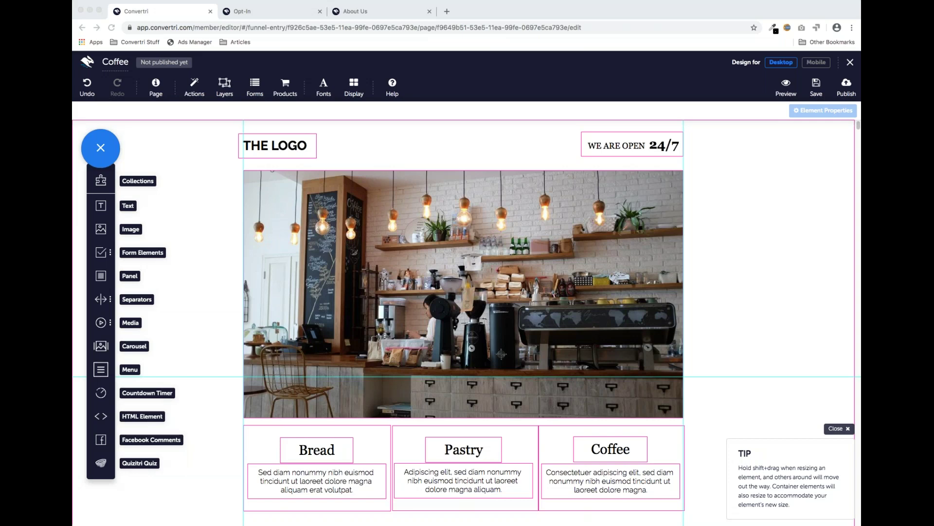
# Step: Save the Coffee page and go back to the Demo funnel
pyautogui.click(827, 226)
pyautogui.click(816, 87)
pyautogui.click(850, 62)
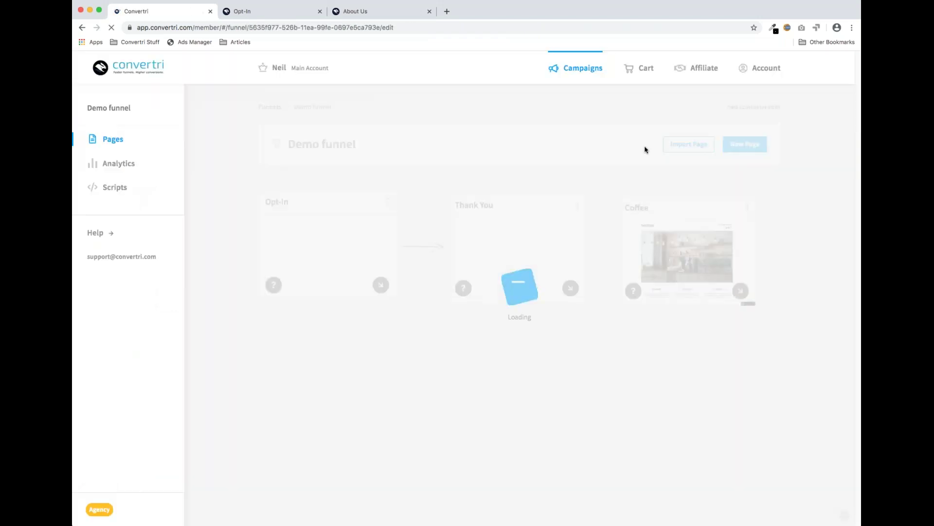
# Step: Open the account's WordPress Plugin settings and examine the Convertri Connector download option
pyautogui.click(774, 69)
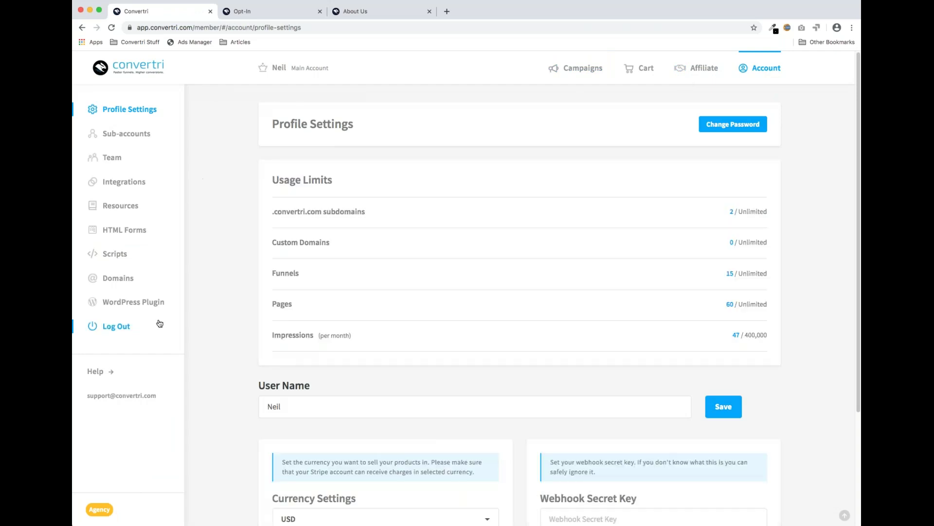
pyautogui.click(140, 306)
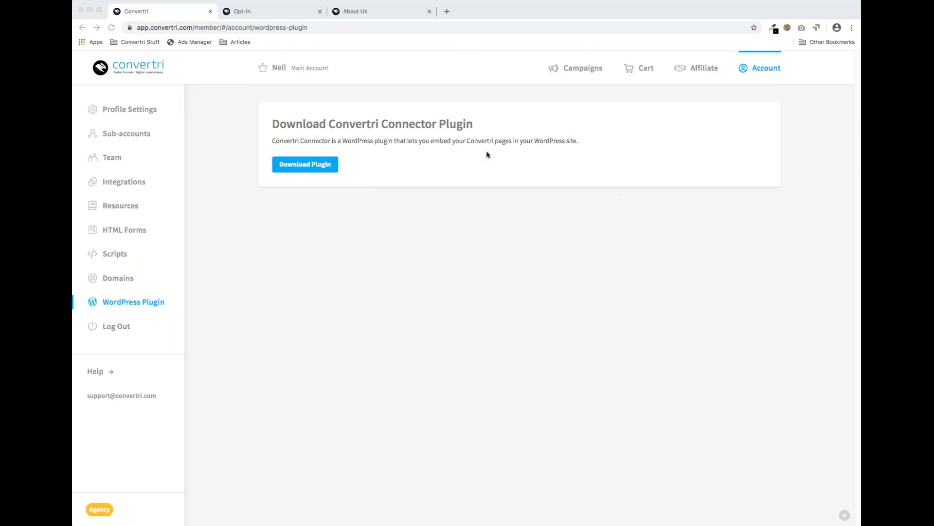
pyautogui.click(647, 93)
# Step: Reopen the Demo funnel from the campaigns list and open its Opt-In page for editing
pyautogui.click(580, 71)
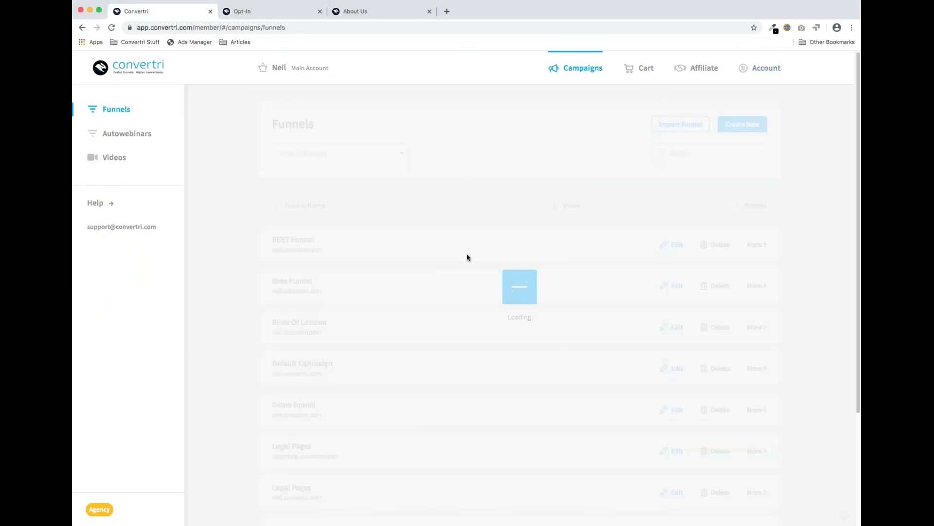
pyautogui.scroll(-3, 336, 292)
pyautogui.click(334, 290)
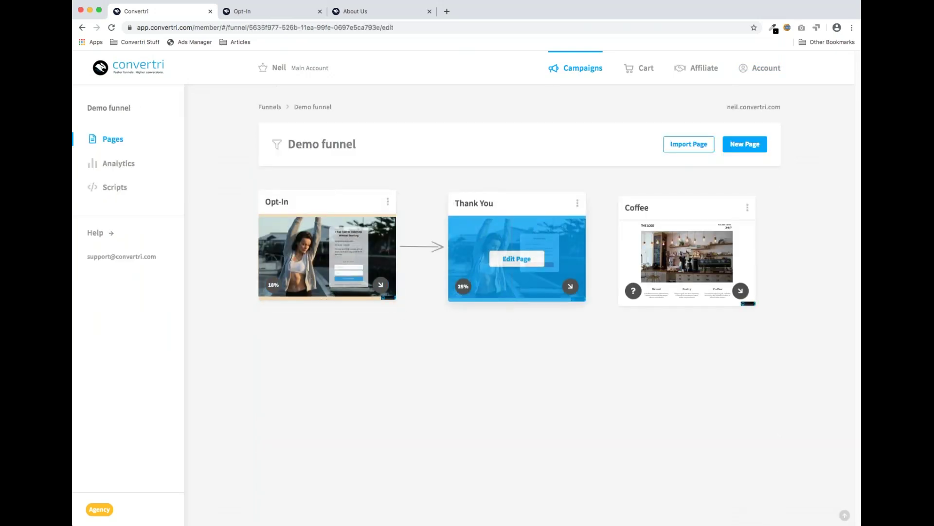
pyautogui.click(323, 255)
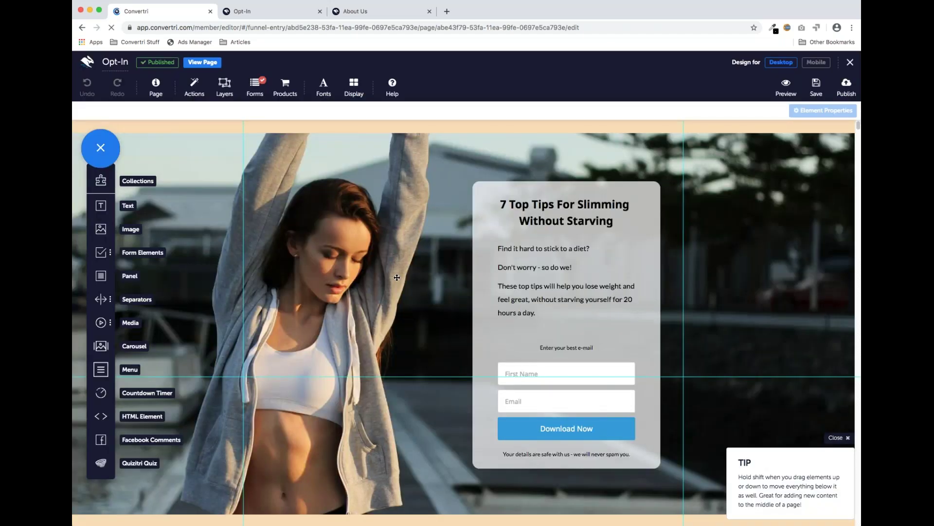
# Step: Add a Quizitri Quiz element below the Opt-In page's Privacy Policy link and move it between the vertical guides
pyautogui.scroll(-8, 381, 296)
pyautogui.moveTo(100, 463); pyautogui.dragTo(382, 317)
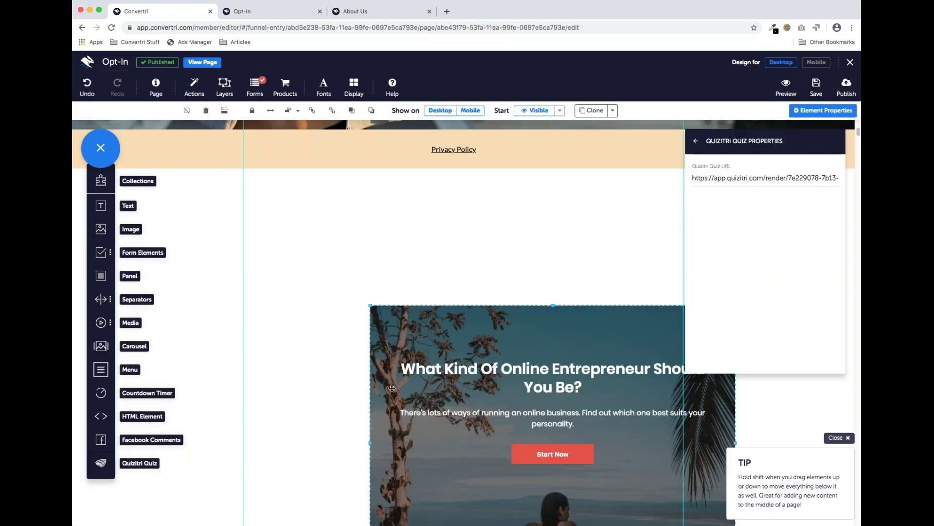
pyautogui.moveTo(577, 335); pyautogui.dragTo(502, 225)
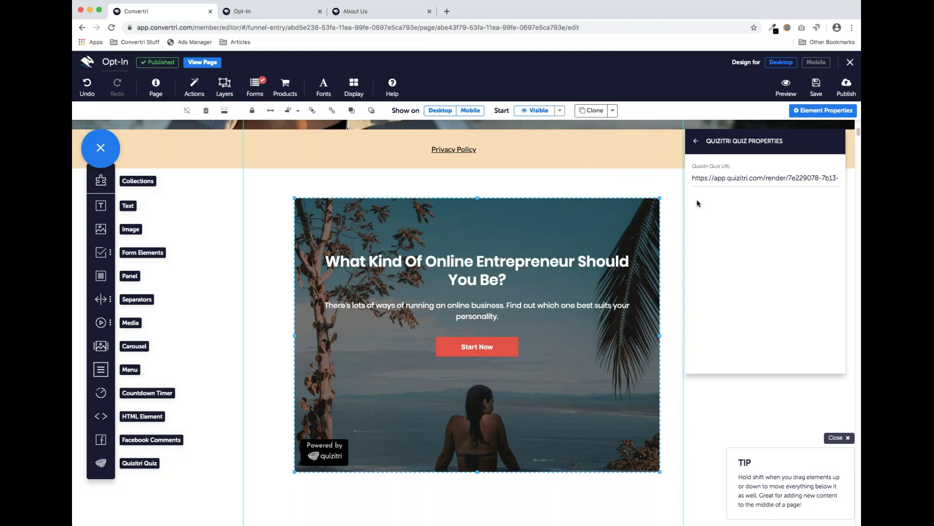
pyautogui.moveTo(491, 255); pyautogui.dragTo(475, 247)
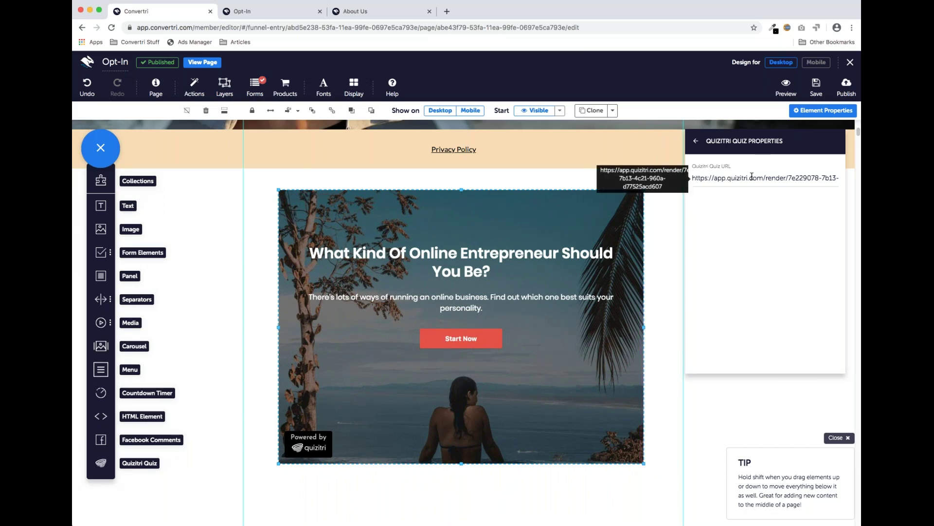
# Step: Show the quiz's property categories, make the quiz slightly taller and centre it beneath the Privacy Policy link
pyautogui.click(696, 140)
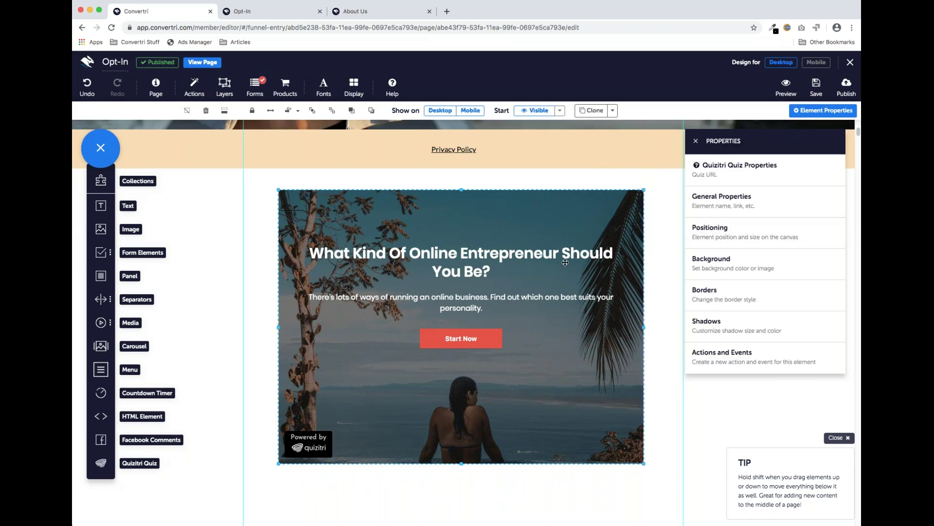
pyautogui.moveTo(642, 463)
pyautogui.mouseDown()
pyautogui.moveTo(578, 462)
pyautogui.moveTo(634, 466)
pyautogui.moveTo(553, 396)
pyautogui.moveTo(636, 477)
pyautogui.mouseUp()
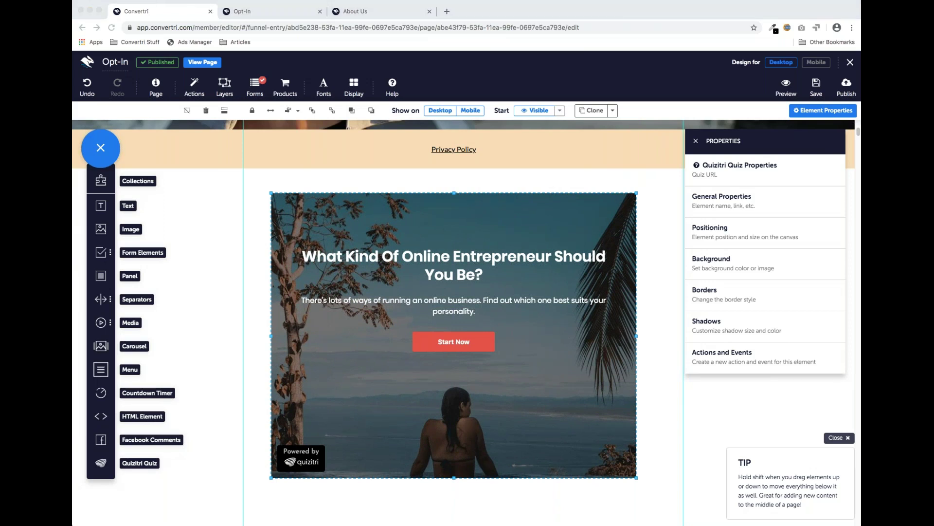
pyautogui.click(562, 207)
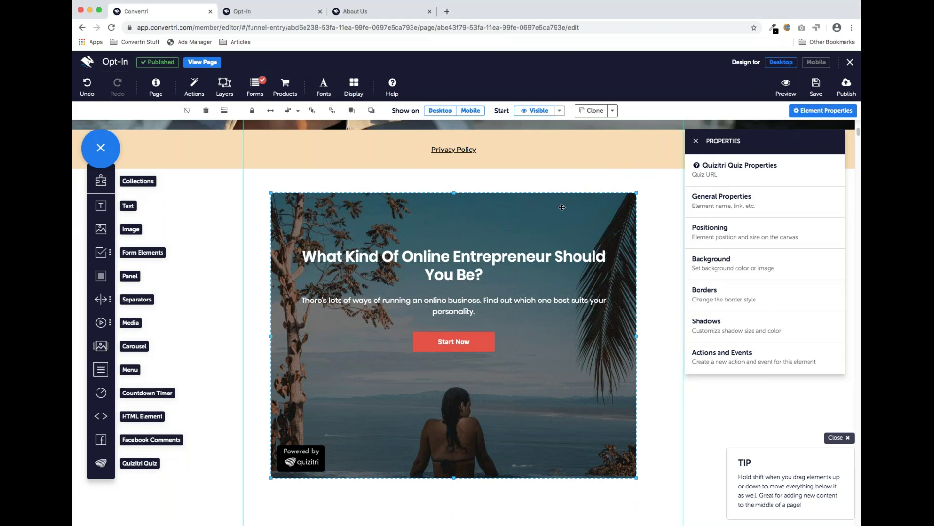
pyautogui.moveTo(515, 217)
pyautogui.mouseDown()
pyautogui.moveTo(519, 205)
pyautogui.moveTo(509, 211)
pyautogui.mouseUp()
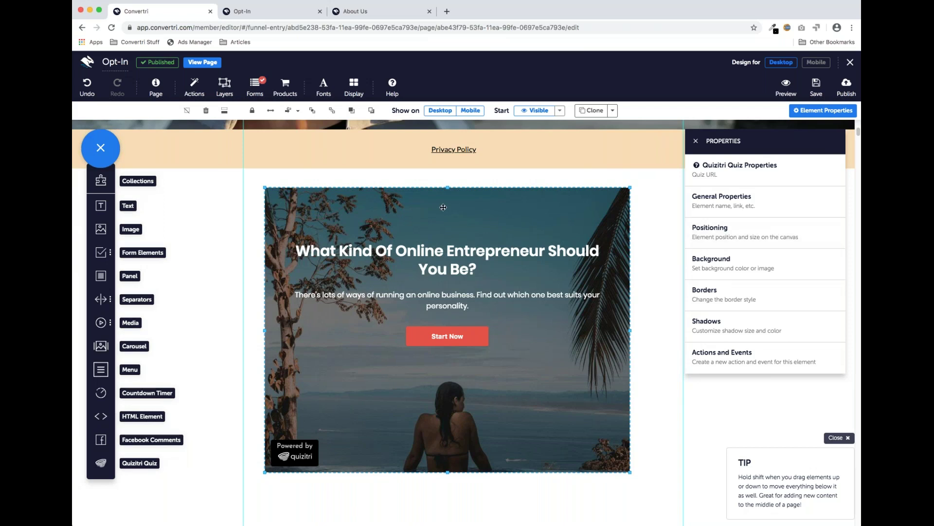
pyautogui.moveTo(459, 211); pyautogui.dragTo(467, 204)
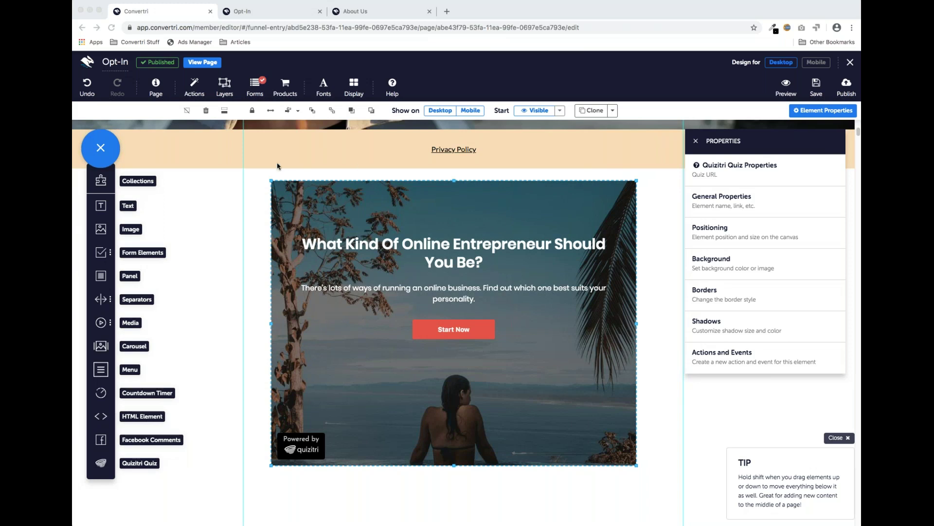
pyautogui.click(495, 10)
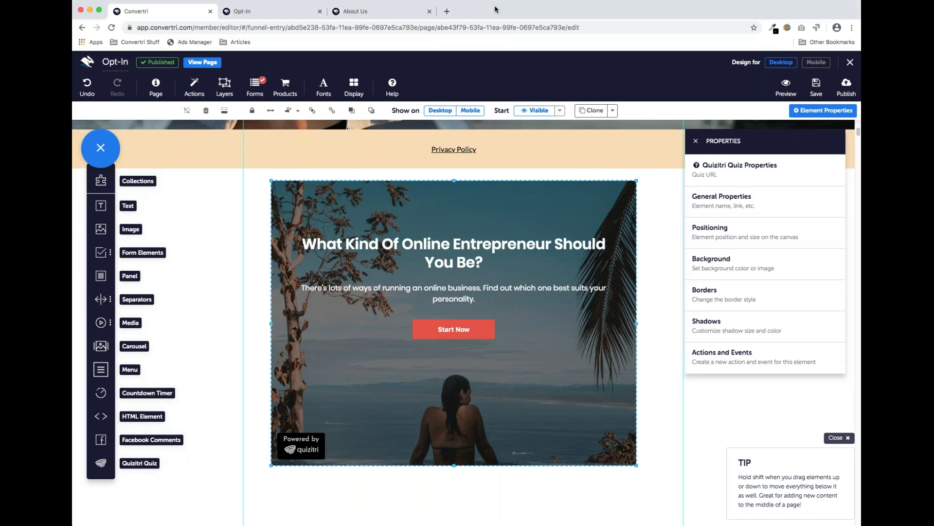
pyautogui.click(447, 11)
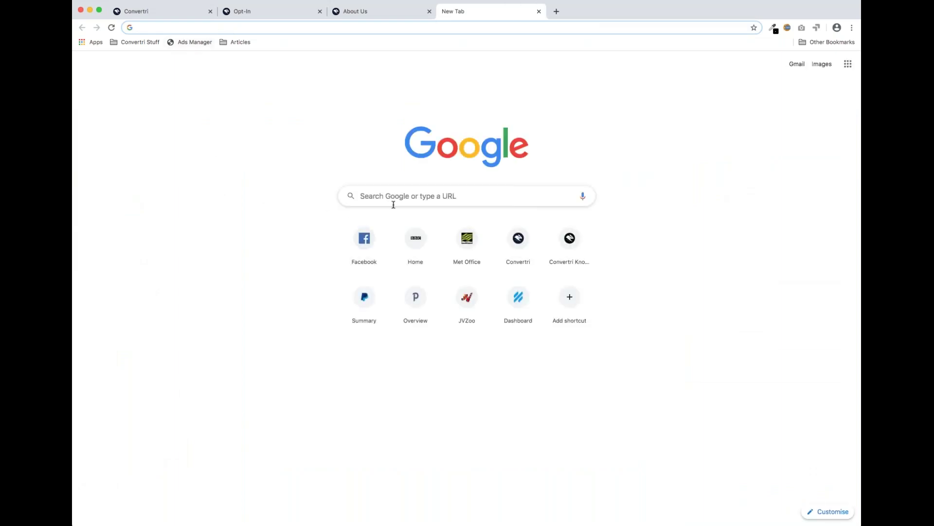
pyautogui.click(369, 239)
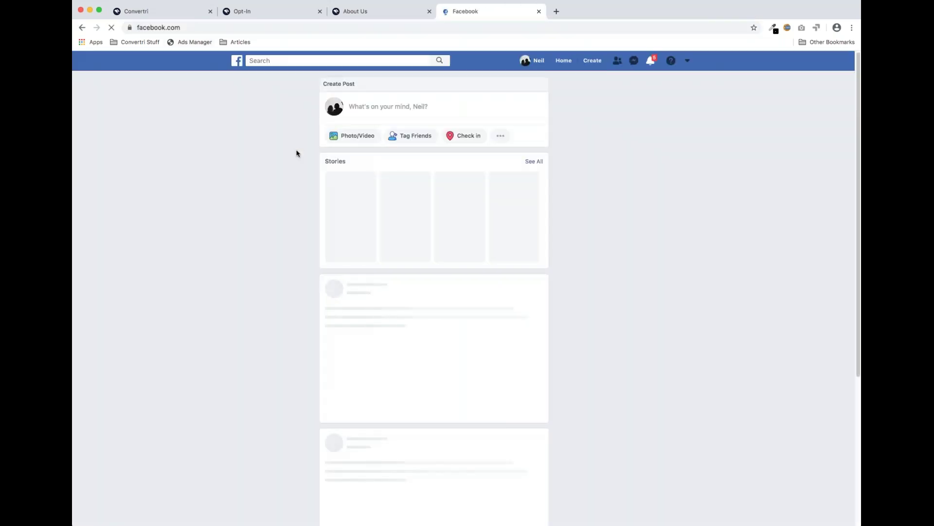
pyautogui.click(266, 168)
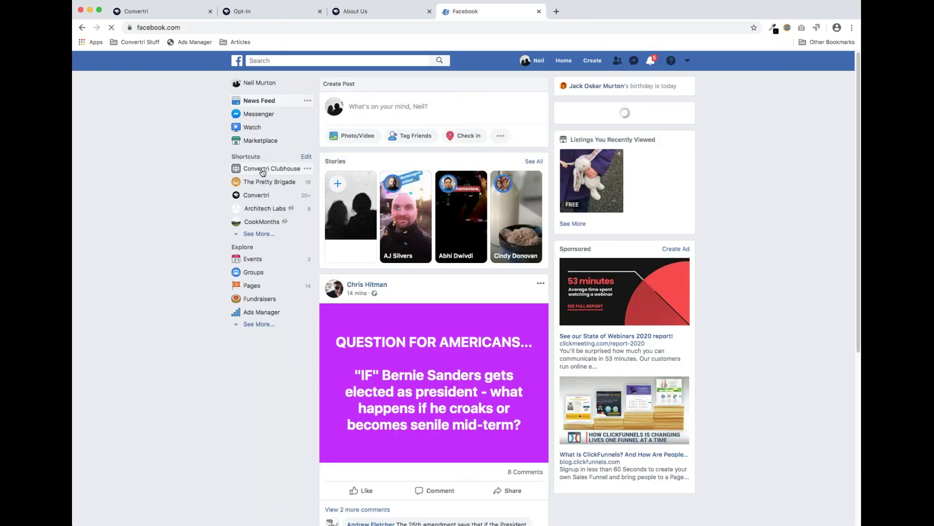
pyautogui.click(220, 27)
pyautogui.click(274, 27)
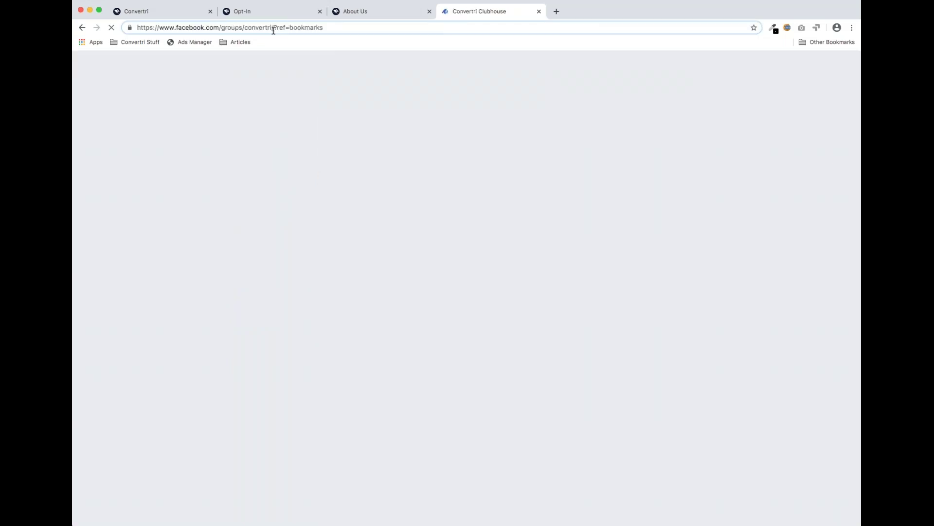
pyautogui.moveTo(274, 28); pyautogui.dragTo(137, 28)
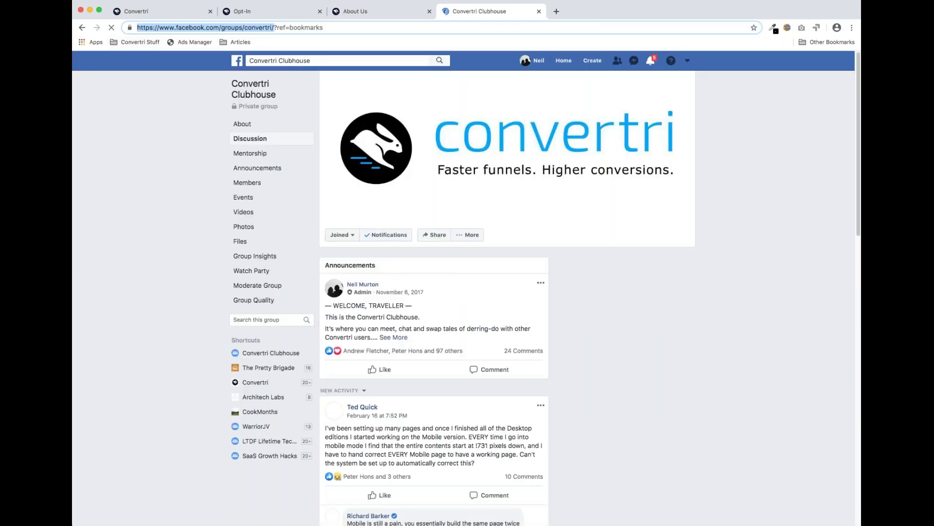
# Step: Switch back to the Convertri editor and delete the quiz from the Opt-In page
pyautogui.click(159, 13)
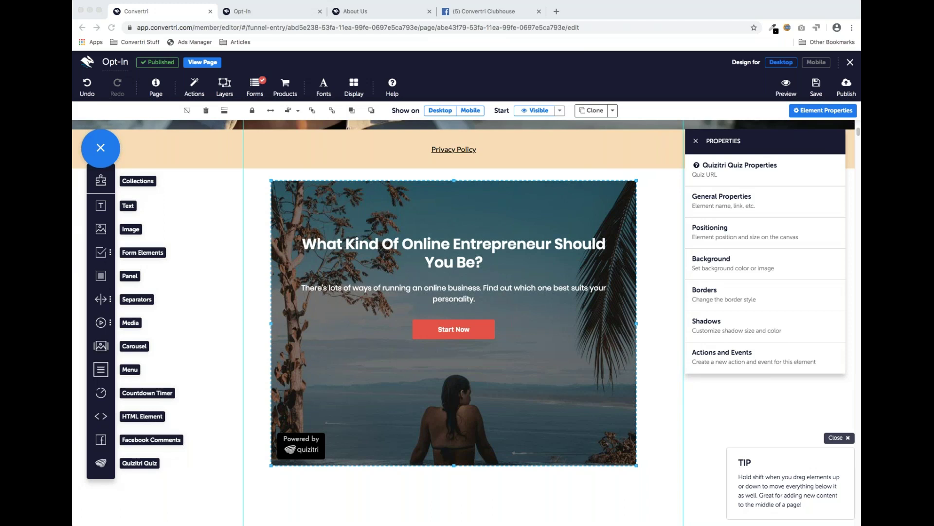
pyautogui.click(504, 192)
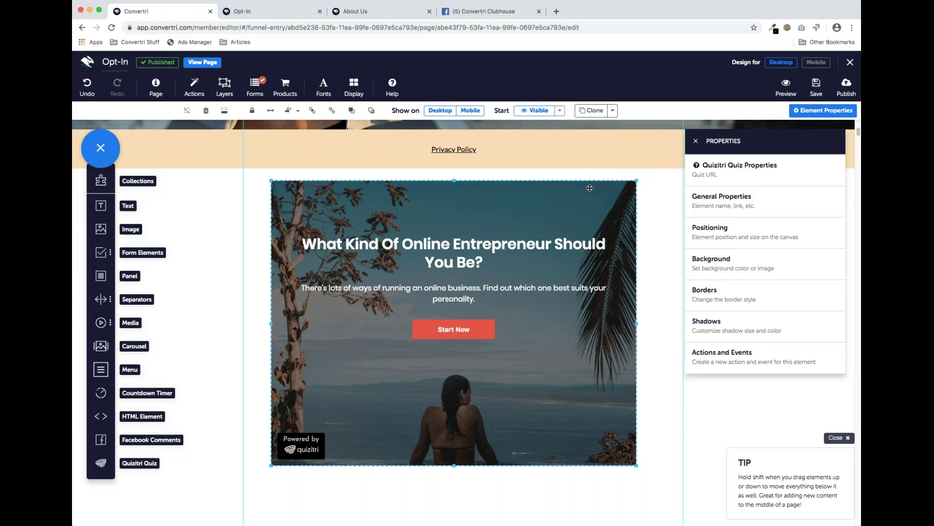
pyautogui.click(206, 110)
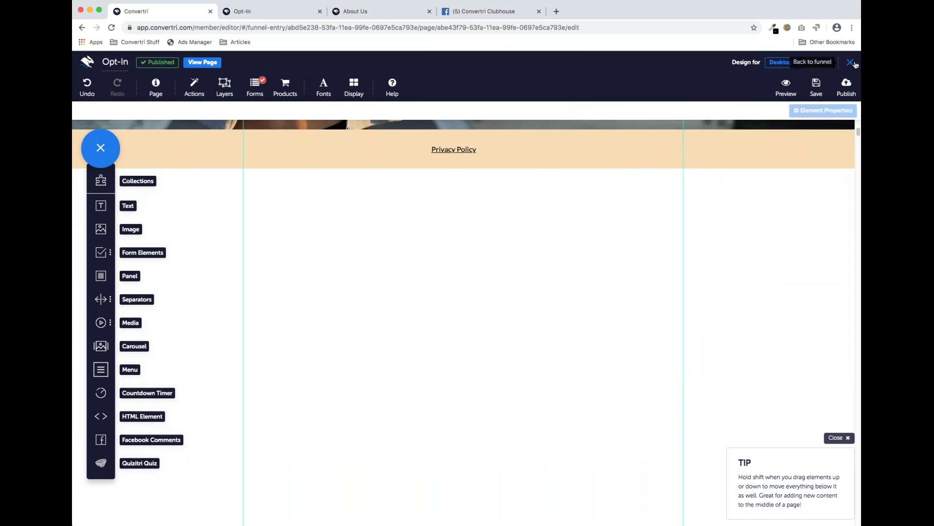
# Step: Save the Opt-In page and go back to the funnel overview
pyautogui.click(819, 91)
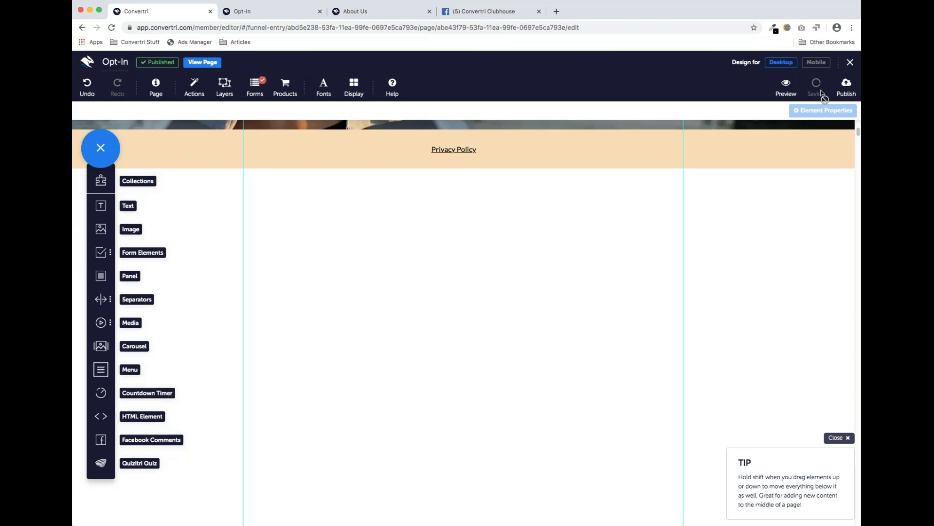
pyautogui.click(850, 62)
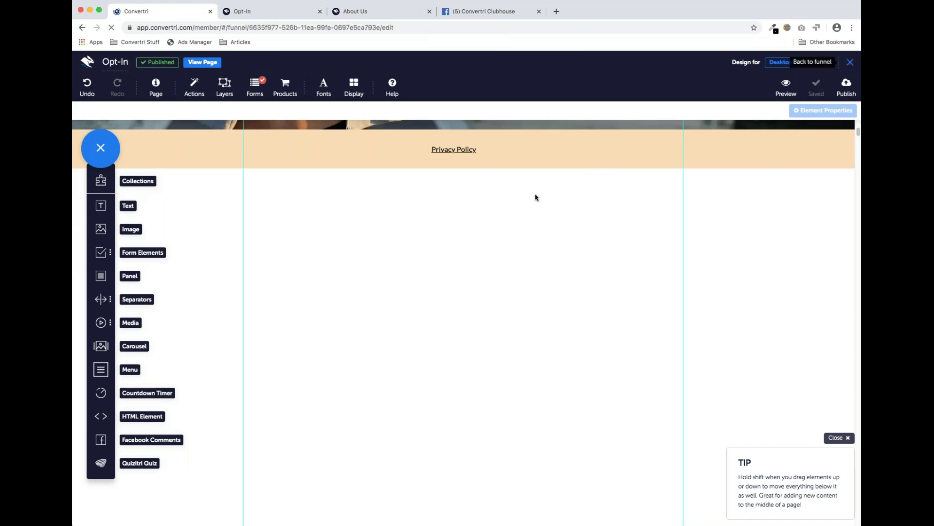
# Step: Move the Thank You page in the funnel diagram to a spot lower down, between Opt-In and Coffee
pyautogui.moveTo(532, 207); pyautogui.dragTo(511, 352)
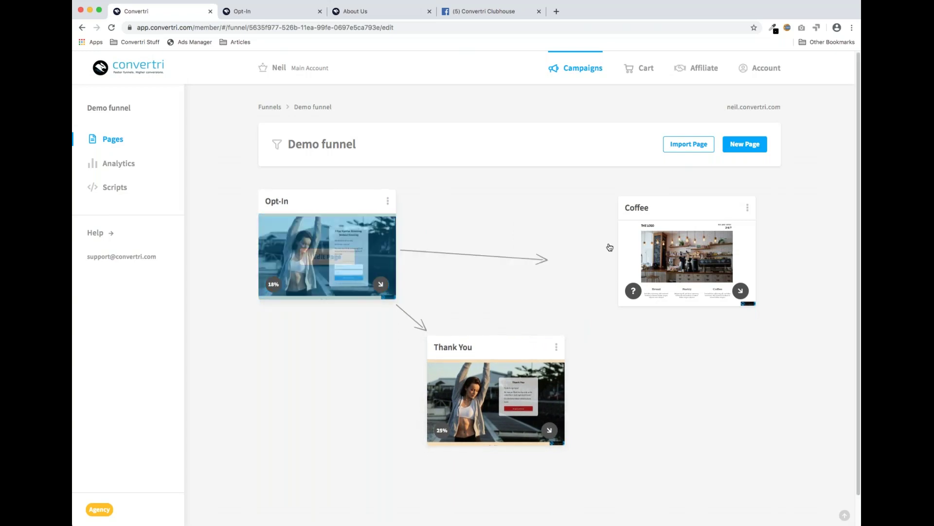
# Step: Move the Coffee page closer to Opt-In and the Thank You page directly below Coffee in the funnel diagram
pyautogui.moveTo(699, 206); pyautogui.dragTo(576, 196)
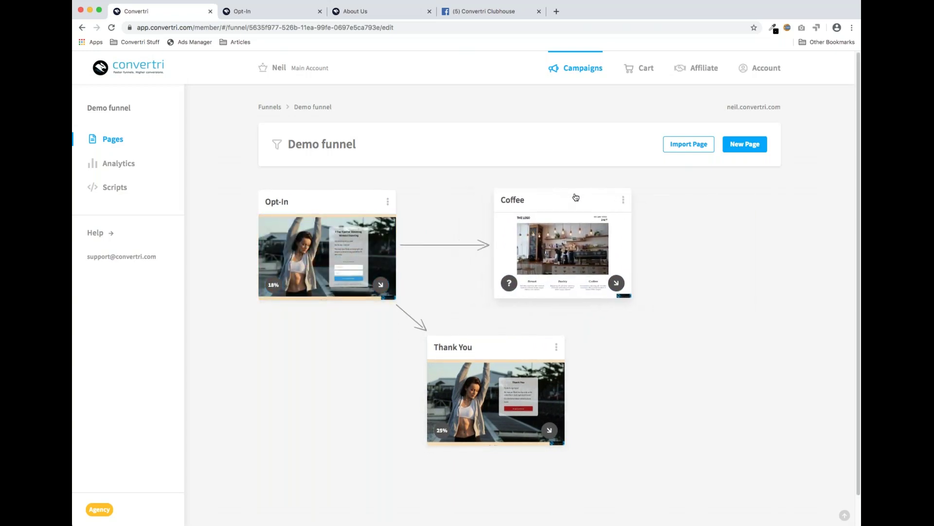
pyautogui.moveTo(504, 347); pyautogui.dragTo(568, 364)
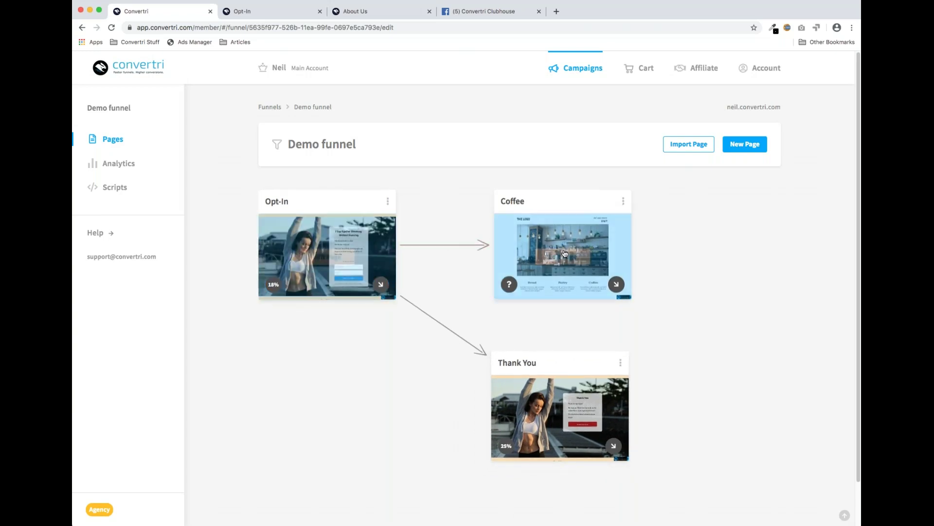
# Step: Open the Opt-In page for editing from the funnel diagram
pyautogui.moveTo(359, 265)
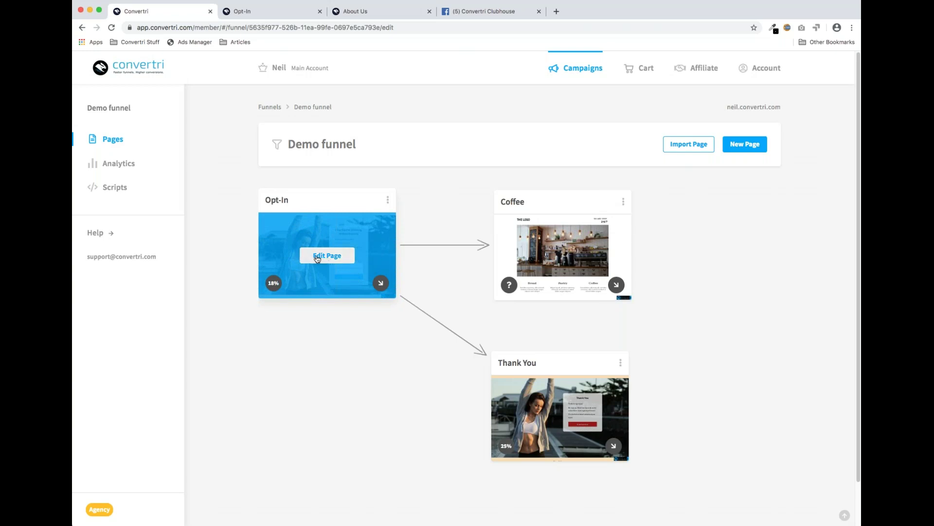
pyautogui.click(317, 257)
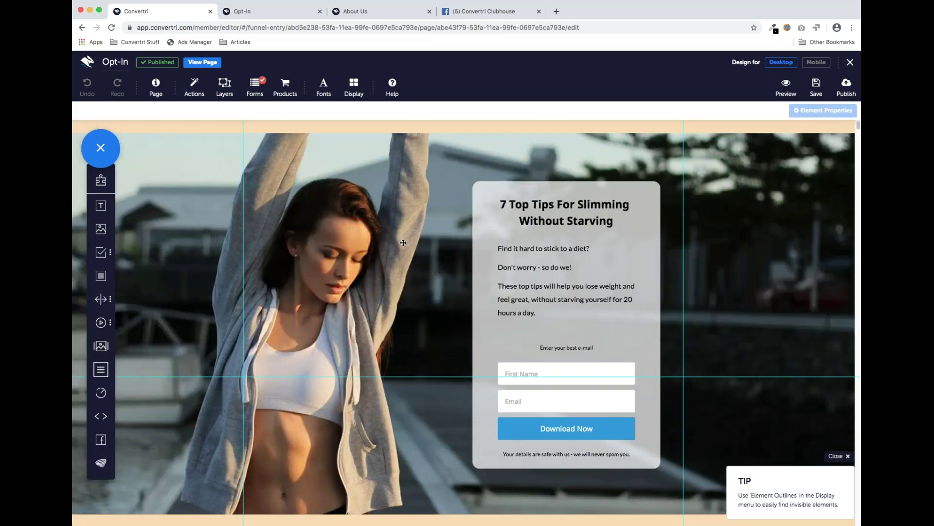
pyautogui.scroll(-2, 403, 243)
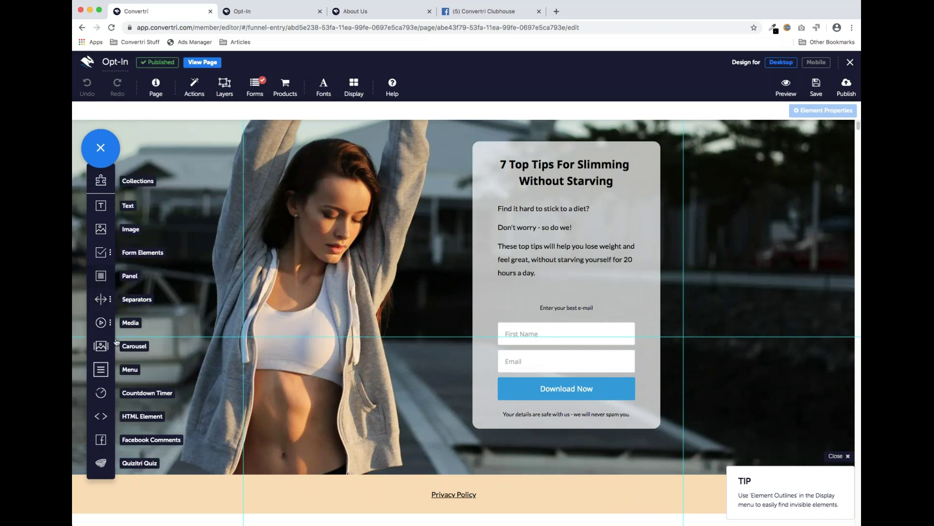
# Step: Add a button over the photo with its mode set to Link, and delete it again
pyautogui.click(100, 254)
pyautogui.moveTo(137, 353); pyautogui.dragTo(292, 242)
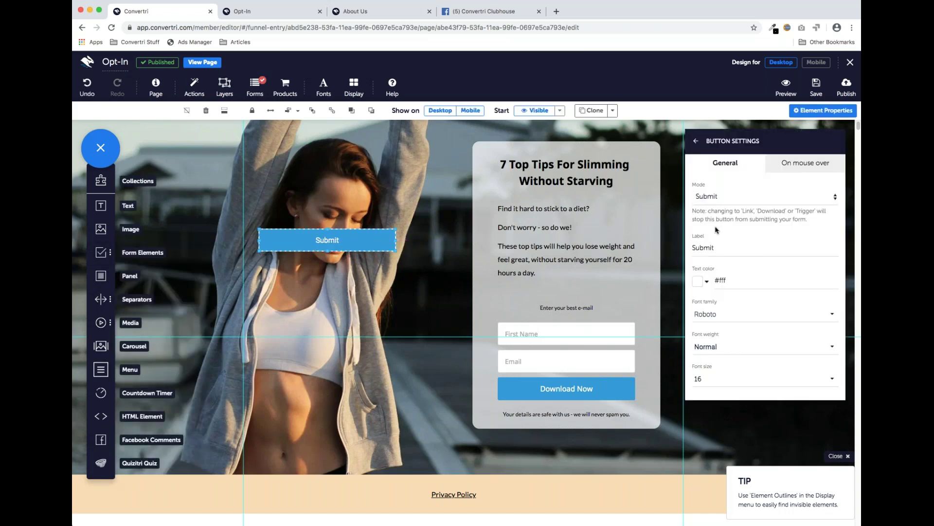
pyautogui.click(762, 200)
pyautogui.click(761, 219)
pyautogui.click(711, 229)
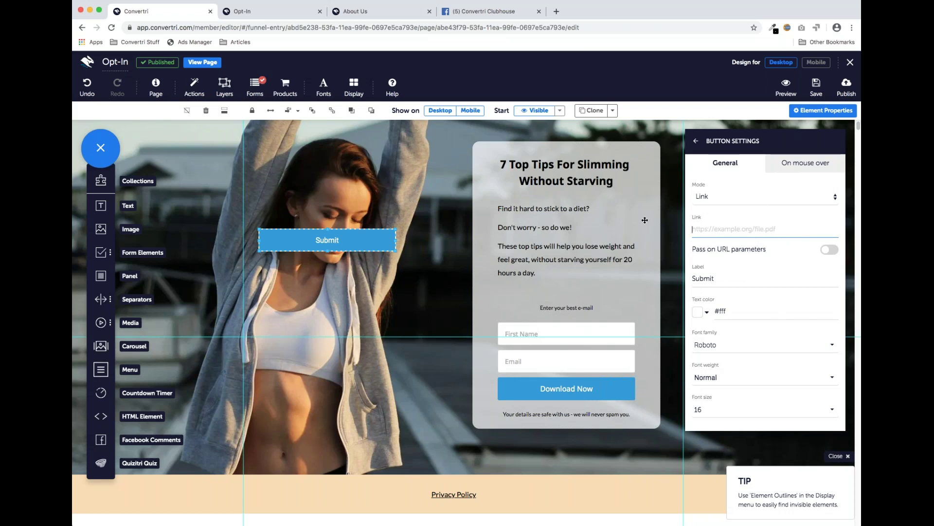
pyautogui.click(346, 239)
pyautogui.click(204, 112)
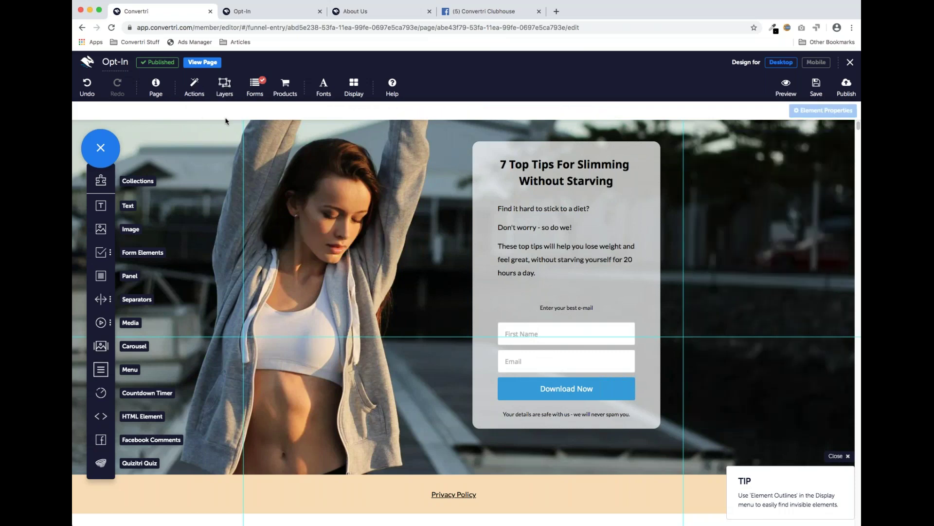
# Step: Examine the Opt-In form's MailChimp autoresponder settings and the suggestions for its Thank You Page URL
pyautogui.click(256, 89)
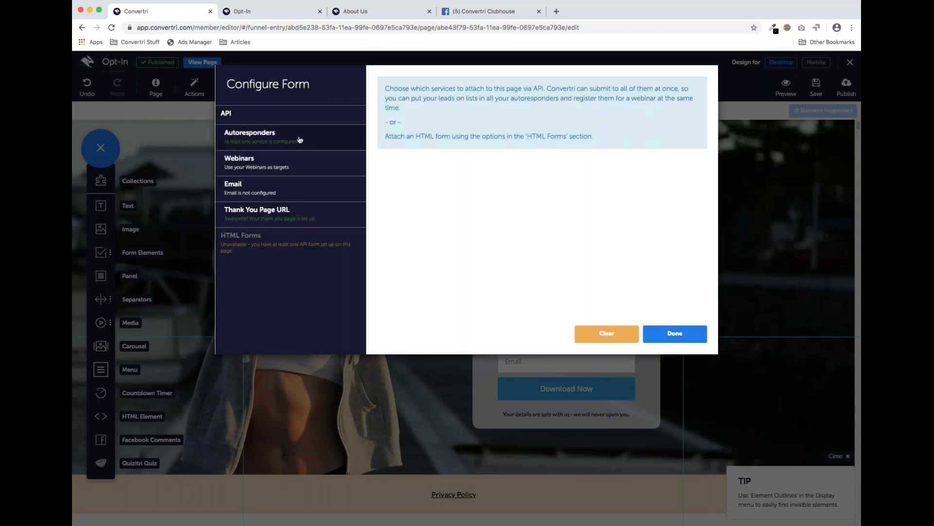
pyautogui.click(299, 145)
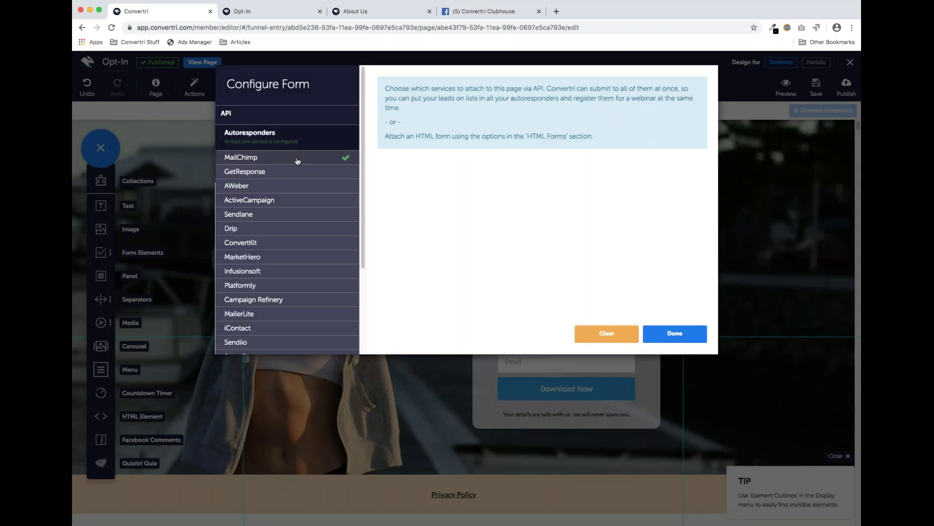
pyautogui.click(297, 160)
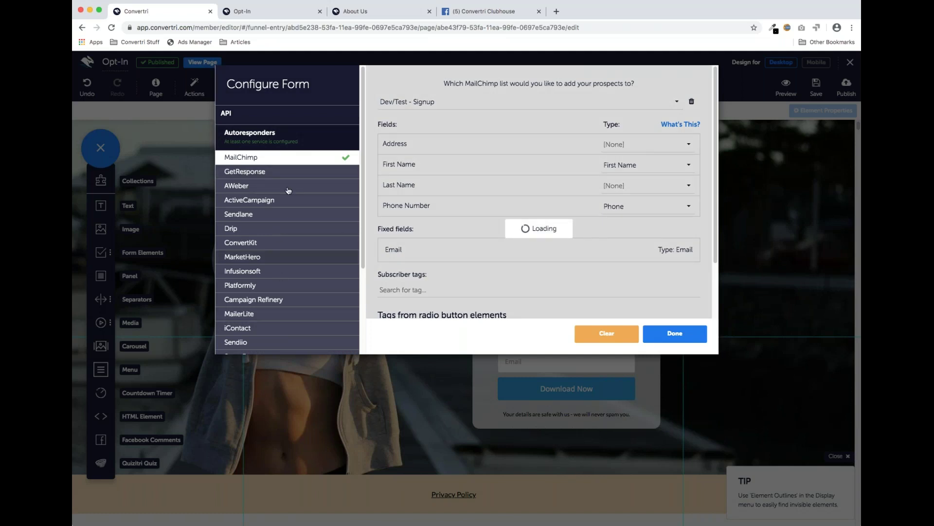
pyautogui.scroll(-3, 288, 181)
pyautogui.click(278, 307)
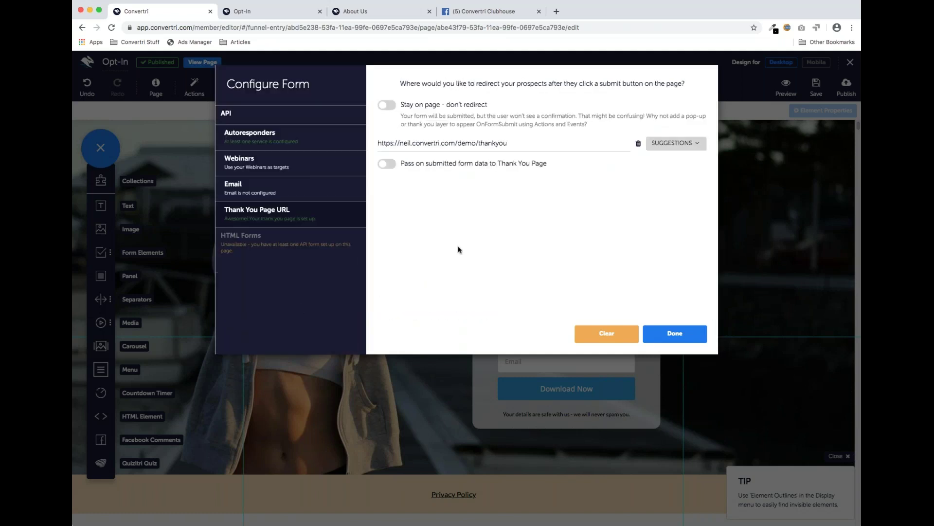
pyautogui.click(683, 143)
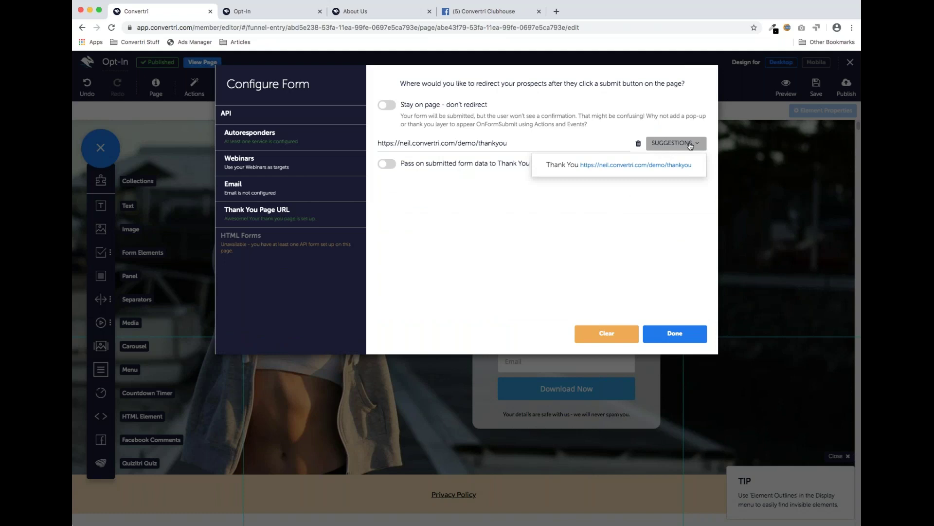
pyautogui.click(573, 220)
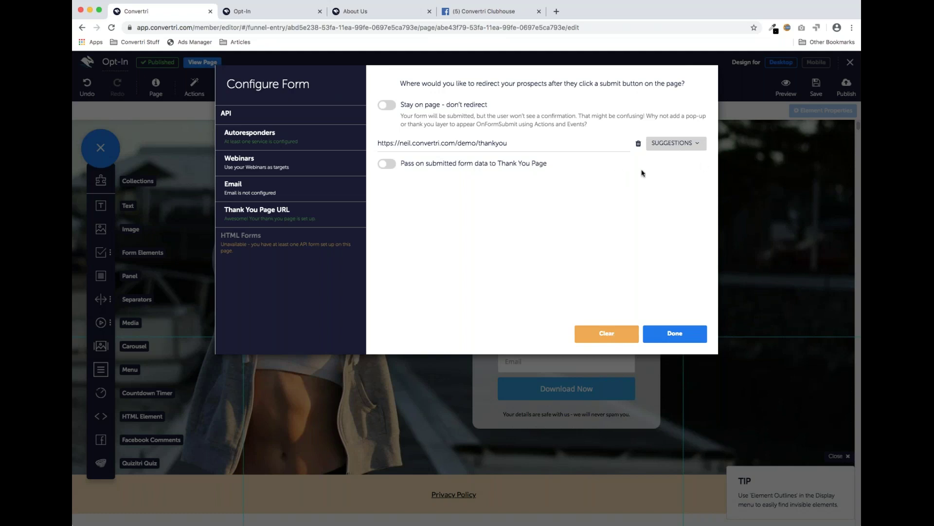
# Step: Call up the clearing of the form configuration, cancel it, and leave the form settings for the funnel overview
pyautogui.click(619, 335)
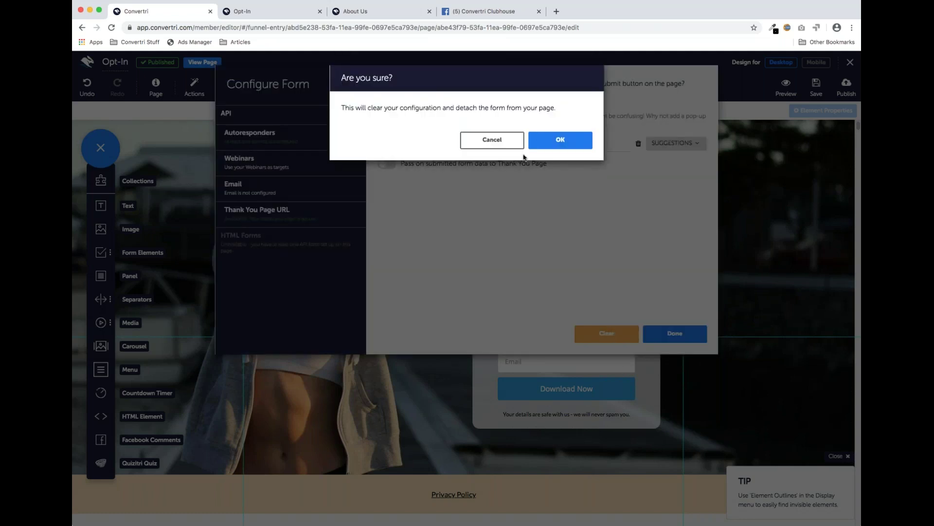
pyautogui.click(492, 140)
pyautogui.click(678, 332)
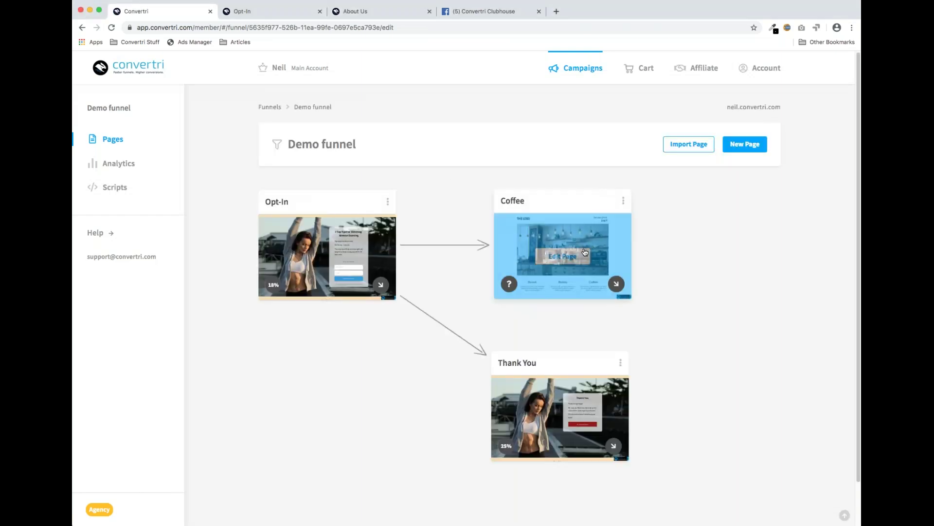
# Step: Publish the Coffee page under the path demo/coffee and return to the funnel overview
pyautogui.click(563, 255)
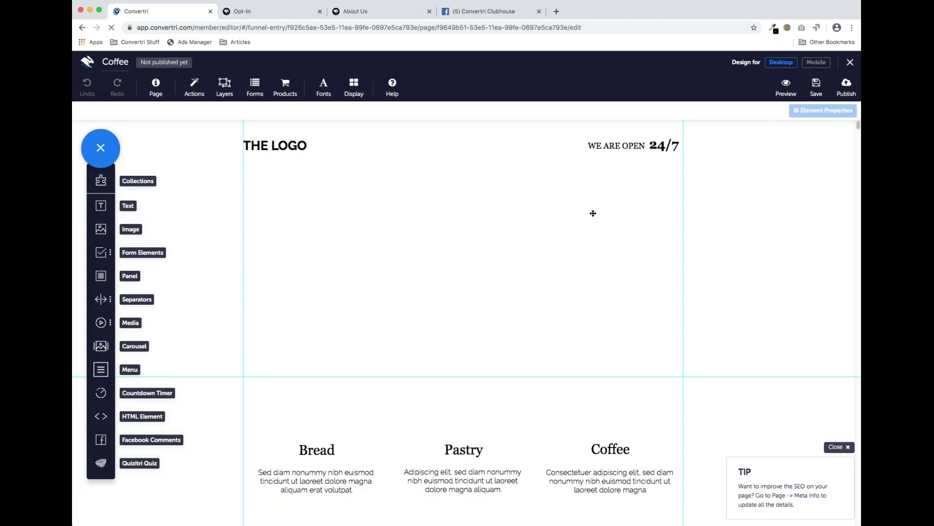
pyautogui.click(845, 86)
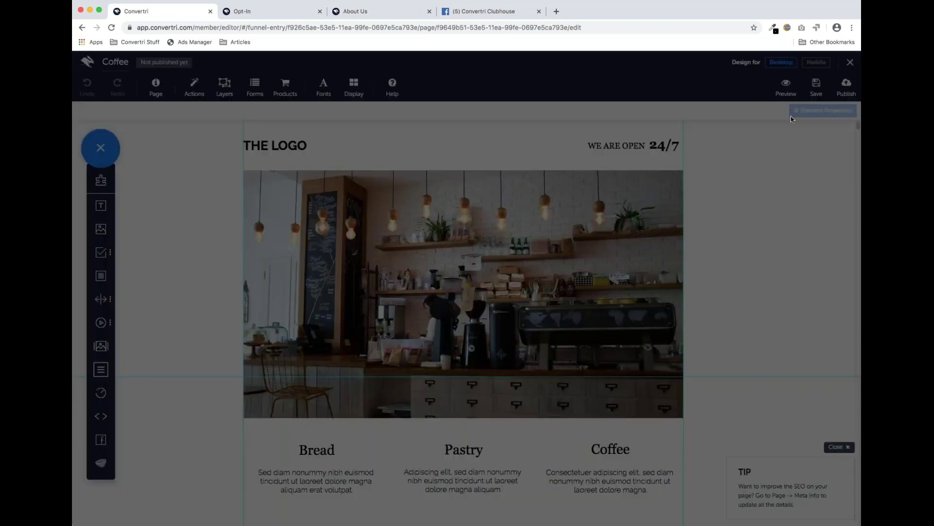
pyautogui.write('demo/coffee')
pyautogui.click(554, 168)
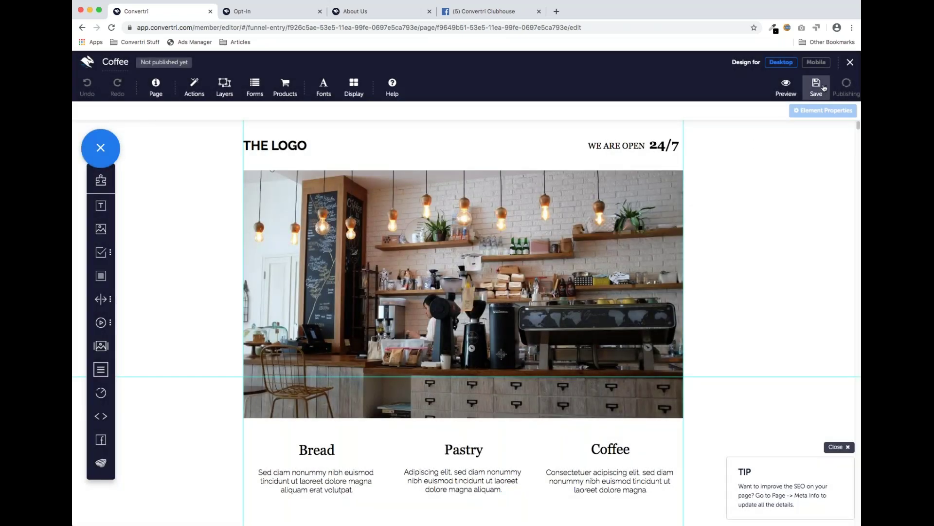
pyautogui.click(850, 64)
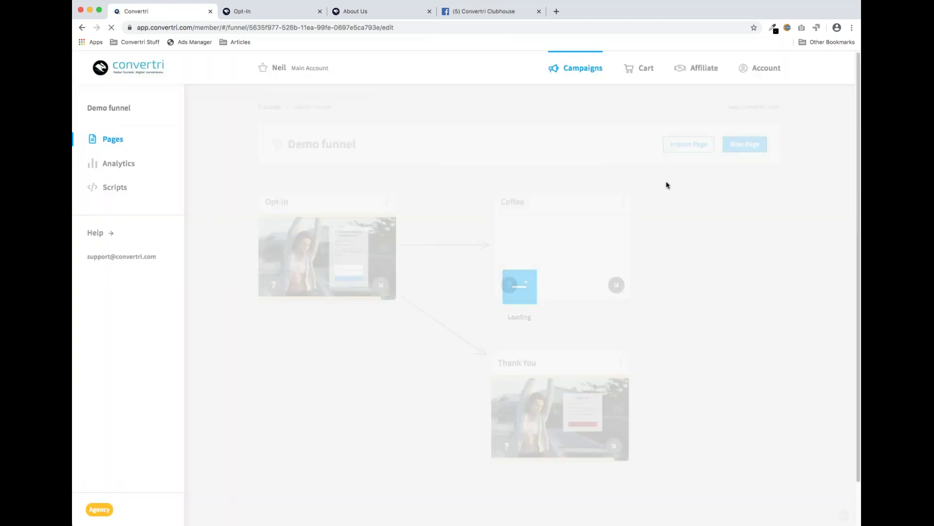
# Step: Open the Opt-In page and bring up the Thank You Page URL settings of its form
pyautogui.click(331, 257)
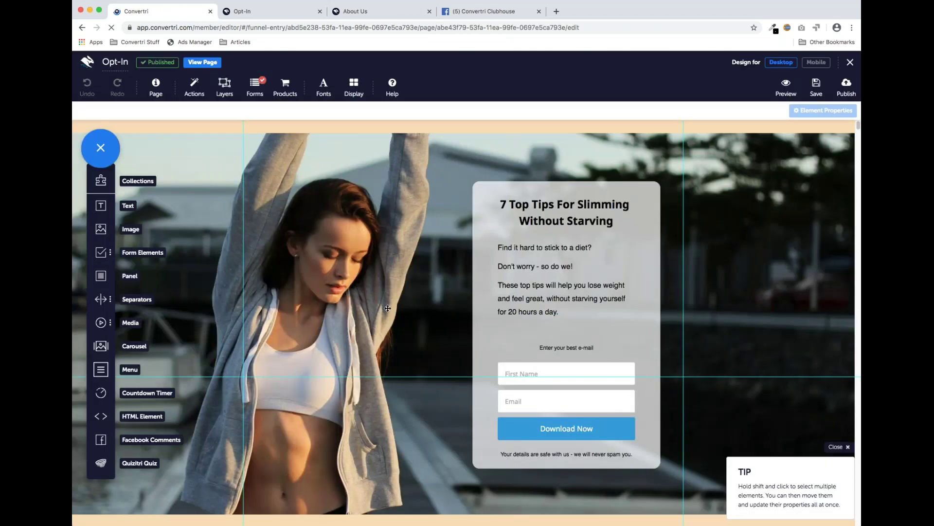
pyautogui.click(255, 88)
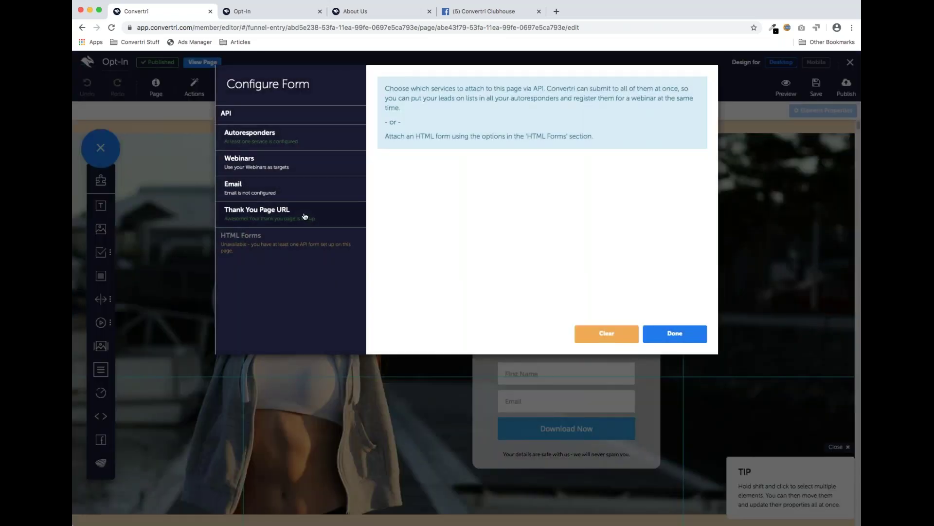
pyautogui.click(303, 218)
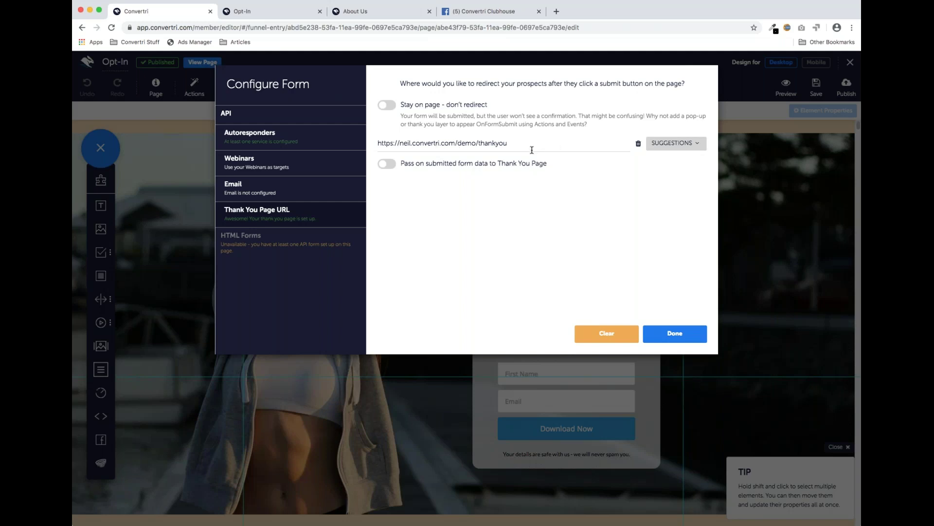
# Step: Try the suggested Coffee page as the form's redirect, restore the Thank You page, and close the form settings
pyautogui.click(673, 144)
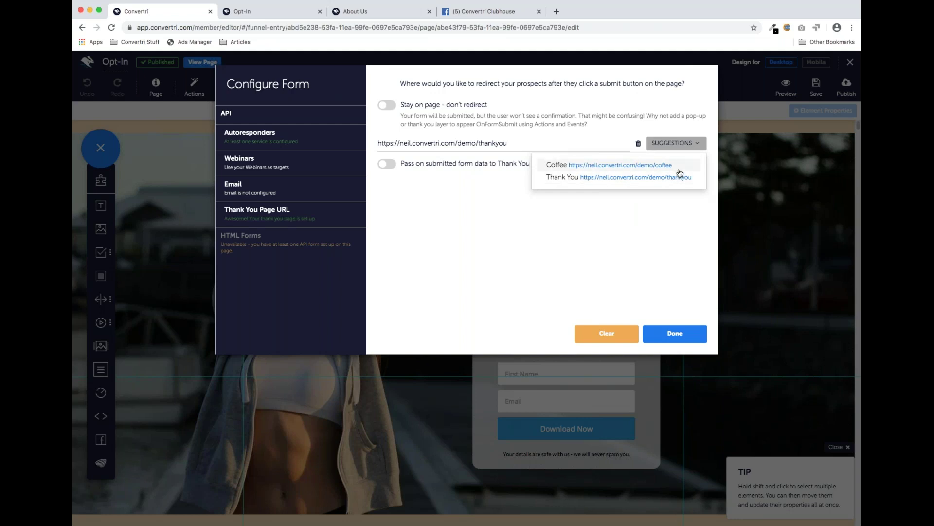
pyautogui.click(680, 168)
pyautogui.click(683, 144)
pyautogui.click(690, 177)
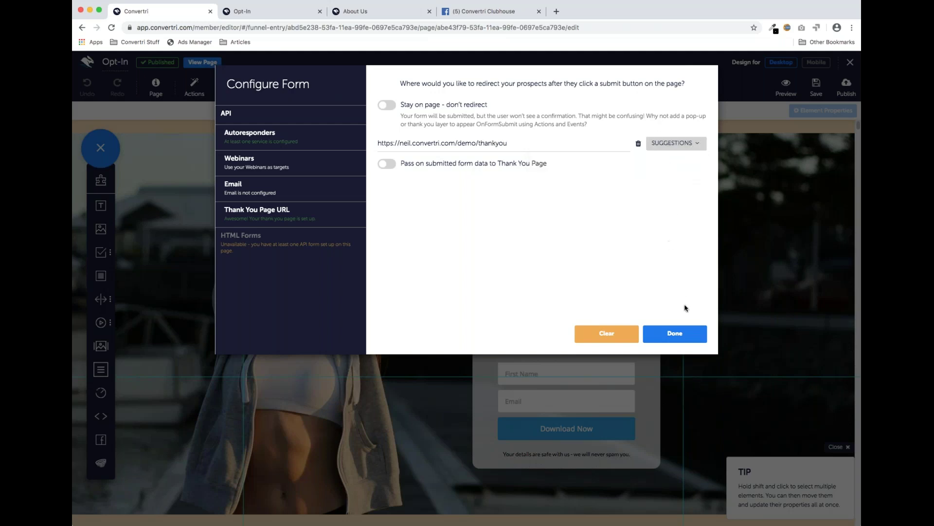
pyautogui.click(674, 333)
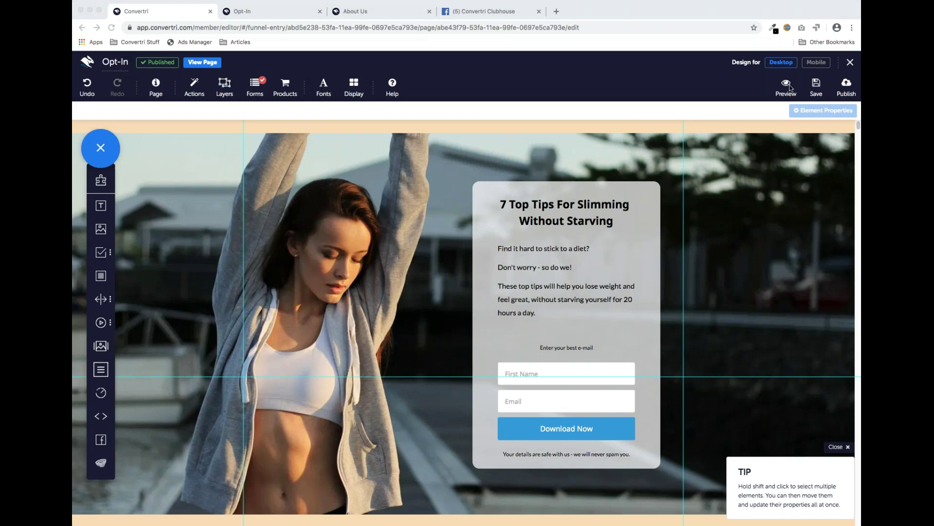
# Step: Move the opt-in form panel to about x 519, y 131 in the desktop design and check the mobile design
pyautogui.click(602, 194)
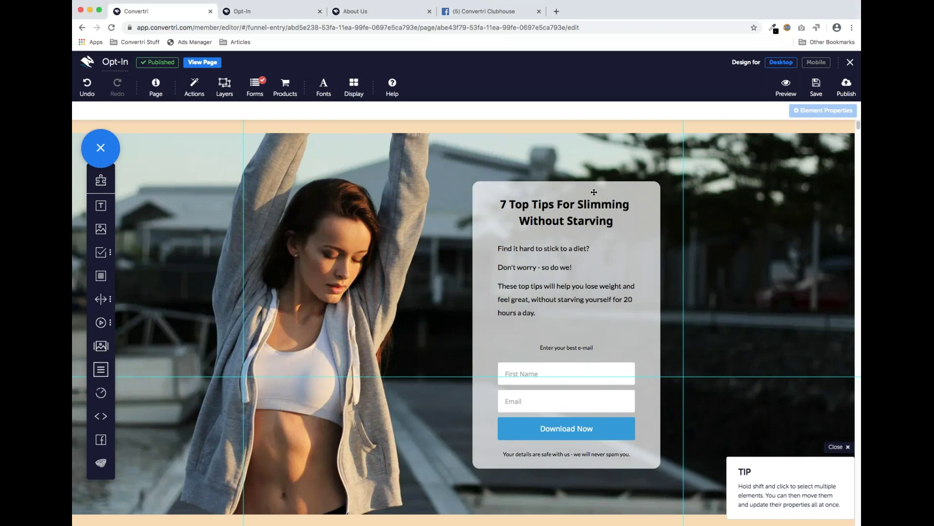
pyautogui.moveTo(562, 192); pyautogui.dragTo(567, 173)
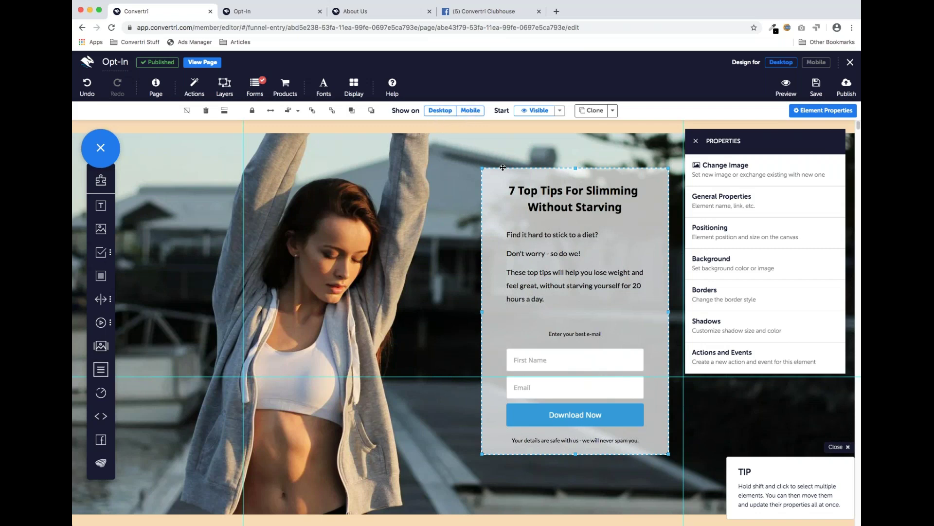
pyautogui.moveTo(517, 176); pyautogui.dragTo(517, 189)
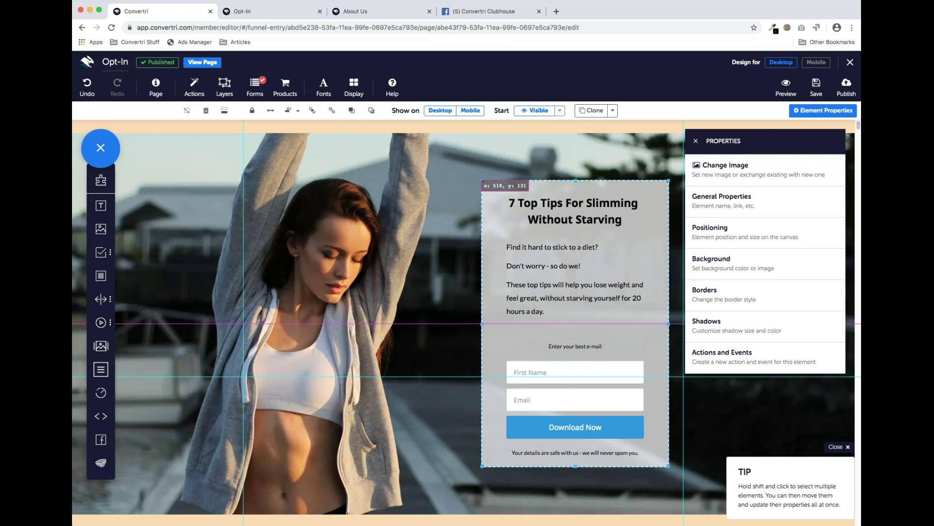
pyautogui.click(817, 62)
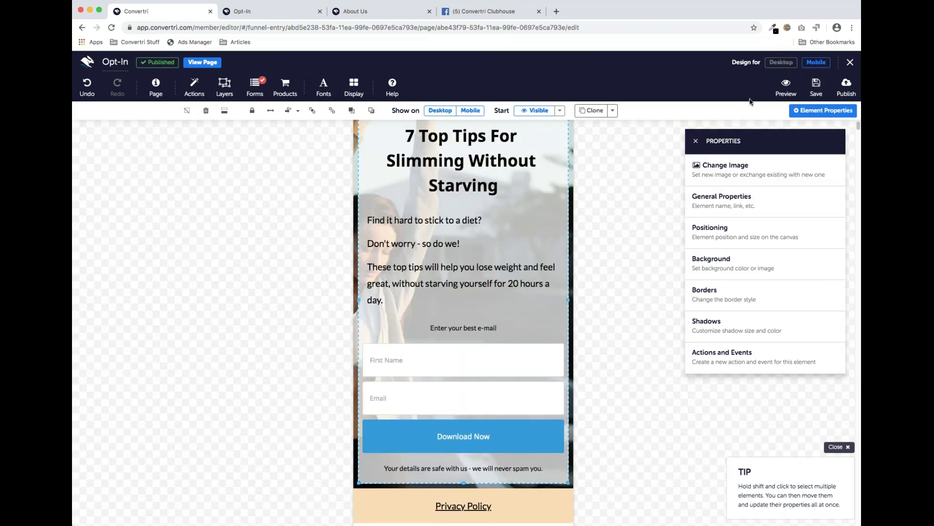
pyautogui.click(778, 65)
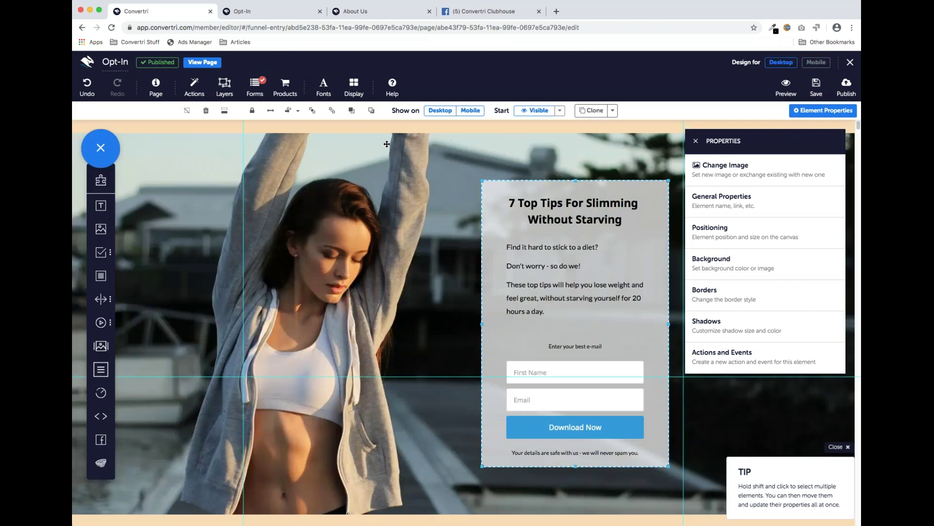
# Step: Hide the Download Now button on mobile only and check the mobile design
pyautogui.click(535, 422)
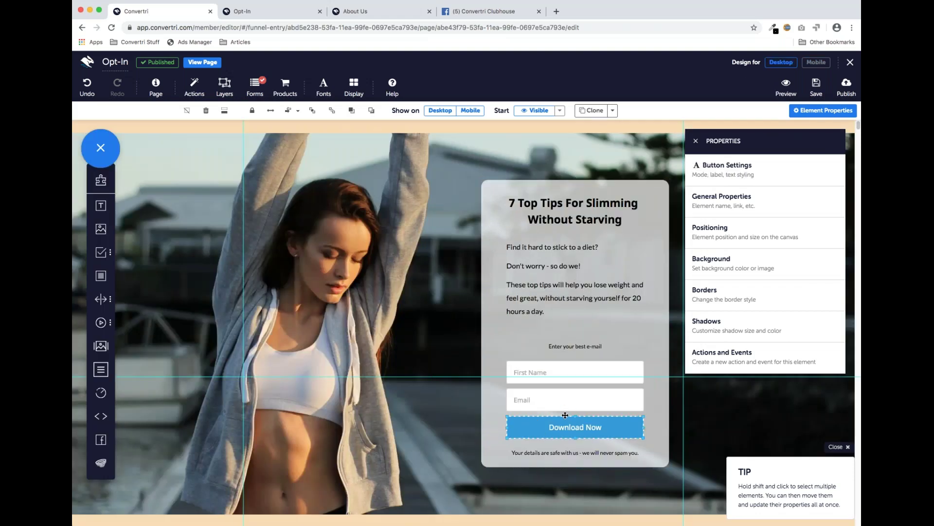
pyautogui.click(470, 114)
pyautogui.click(815, 64)
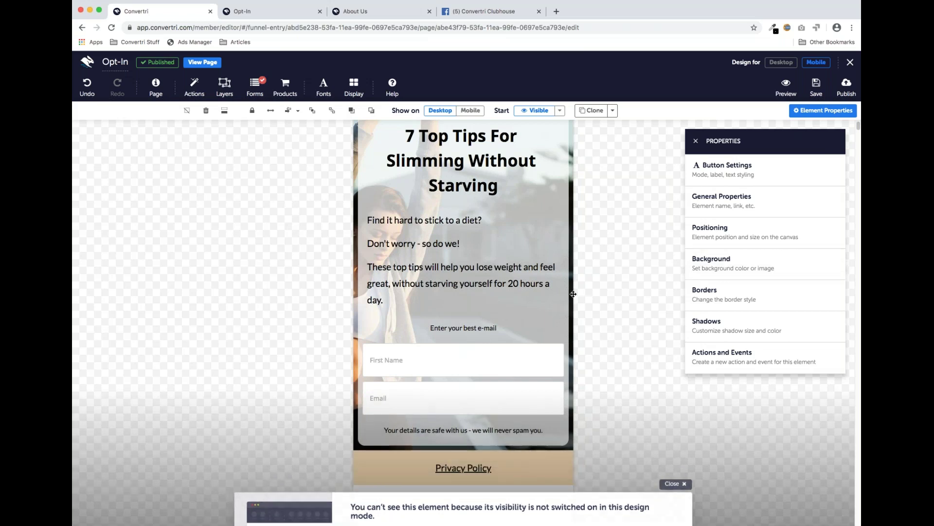
# Step: Return to the desktop design, show the Download Now button on mobile again, and check the mobile design
pyautogui.click(790, 63)
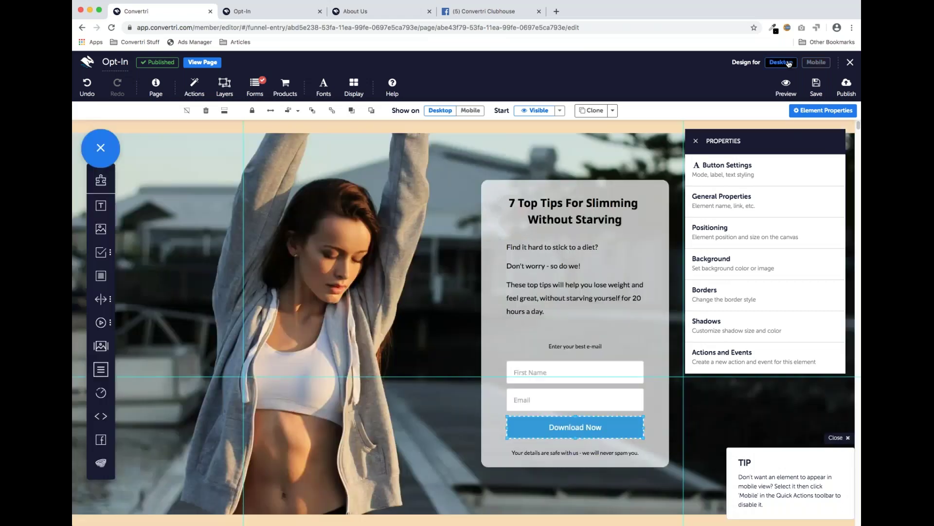
pyautogui.click(470, 110)
pyautogui.click(816, 62)
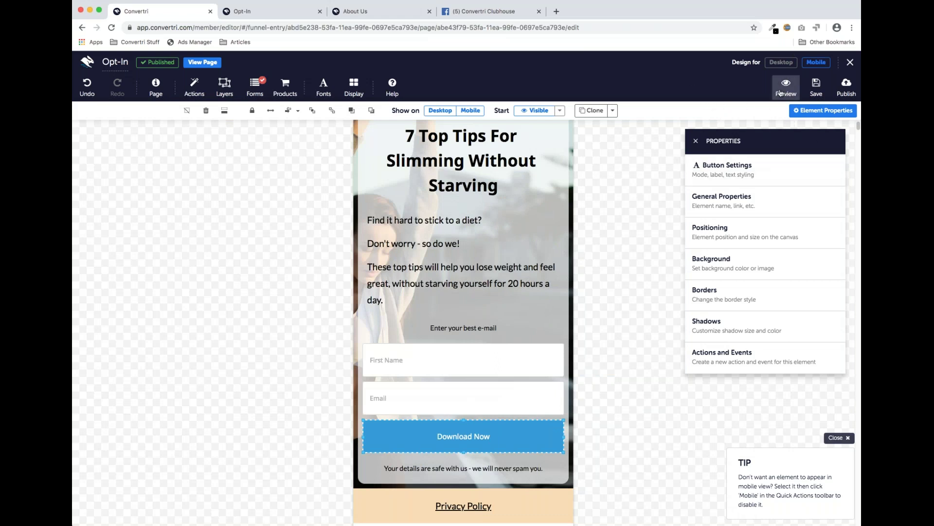
# Step: Try hiding the "7 Top Tips For Slimming Without Starving" headline on desktop only, restore its desktop visibility, and check the desktop design
pyautogui.scroll(1, 430, 227)
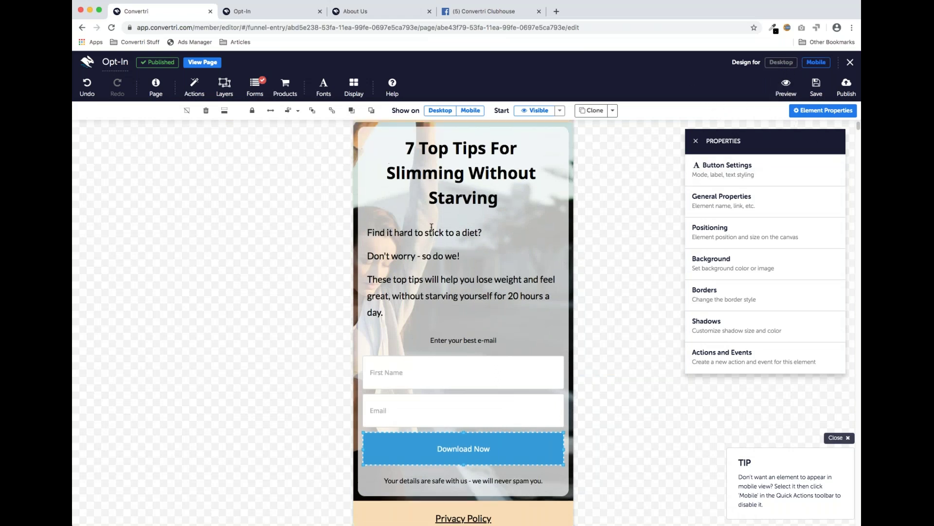
pyautogui.click(454, 186)
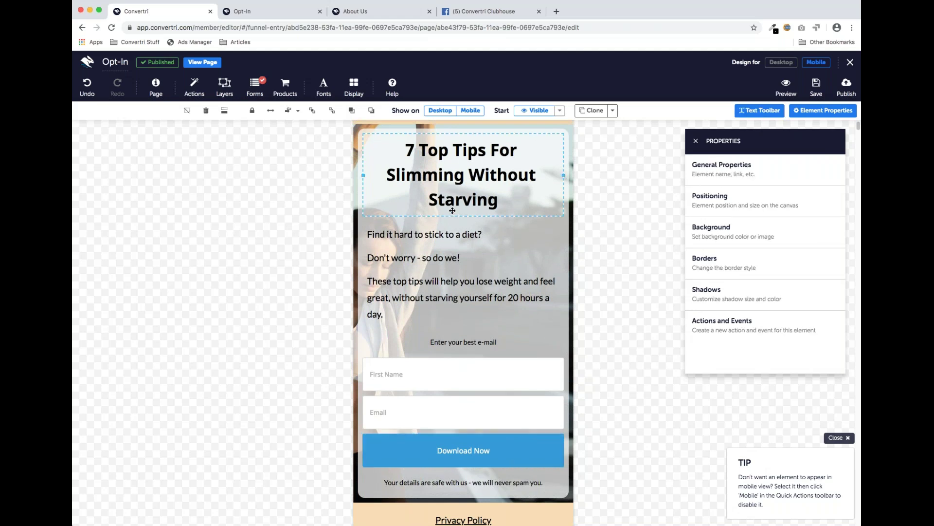
pyautogui.click(446, 112)
pyautogui.click(783, 65)
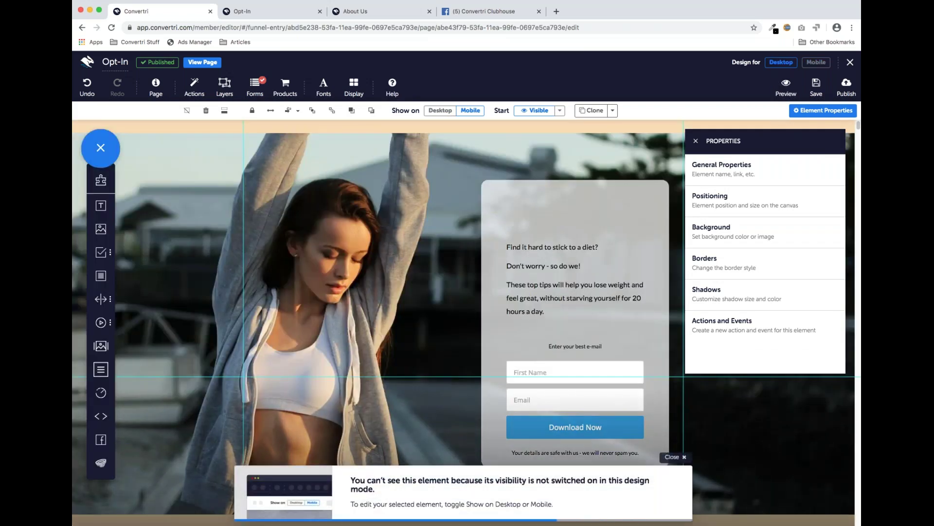
pyautogui.click(813, 63)
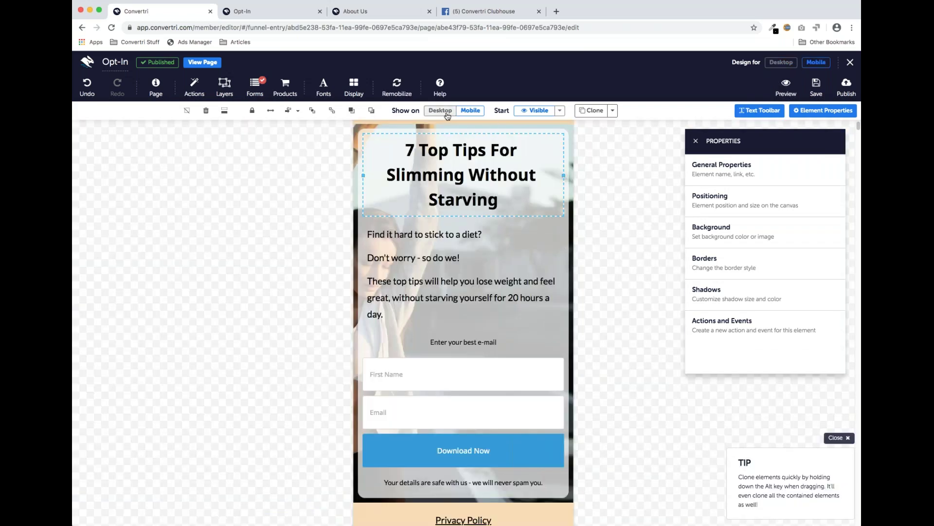
pyautogui.click(781, 62)
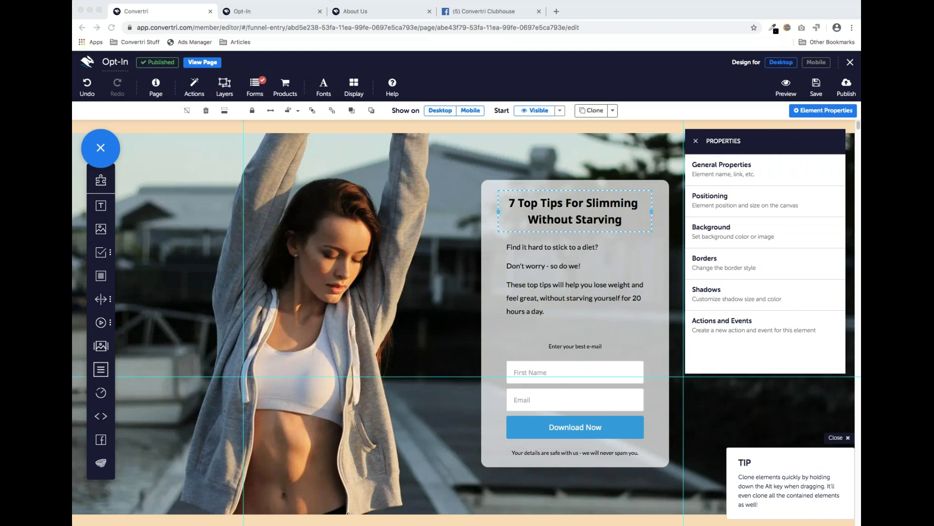
# Step: Try adding a text input with the placeholder "Address line 1" over the background photo, and delete it
pyautogui.click(106, 252)
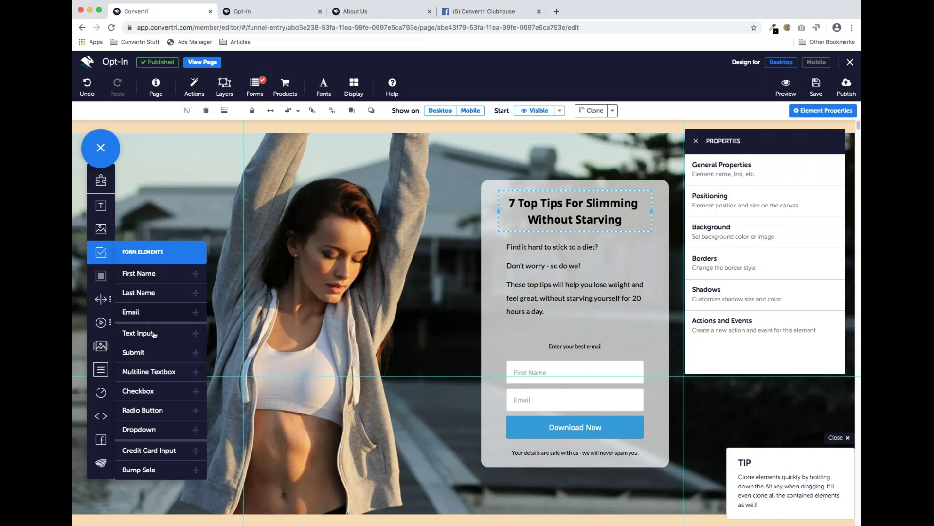
pyautogui.moveTo(150, 333); pyautogui.dragTo(366, 258)
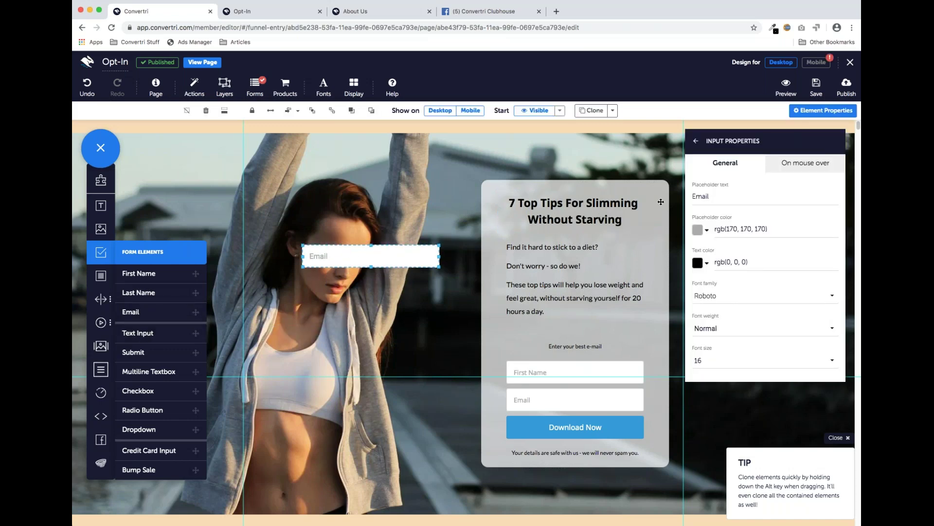
pyautogui.moveTo(715, 197); pyautogui.dragTo(693, 197)
pyautogui.write('Address line 1')
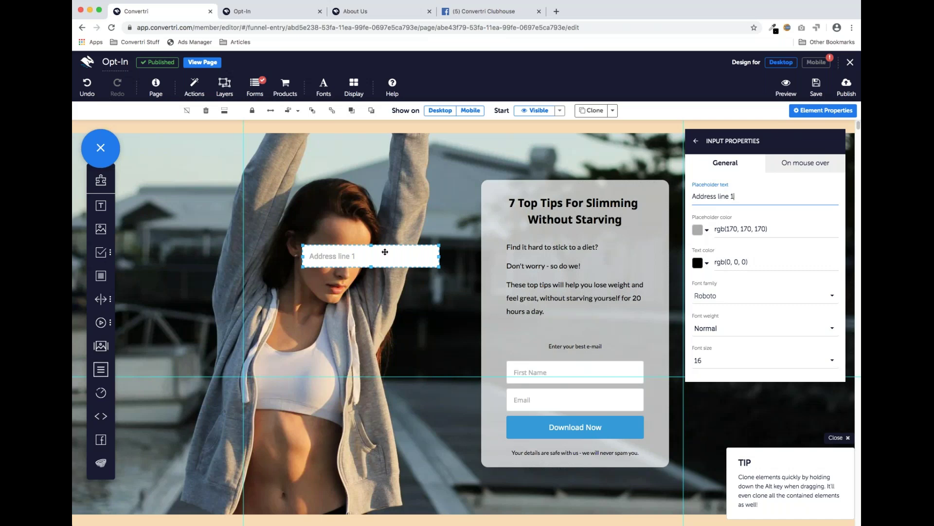
pyautogui.moveTo(407, 254); pyautogui.dragTo(388, 265)
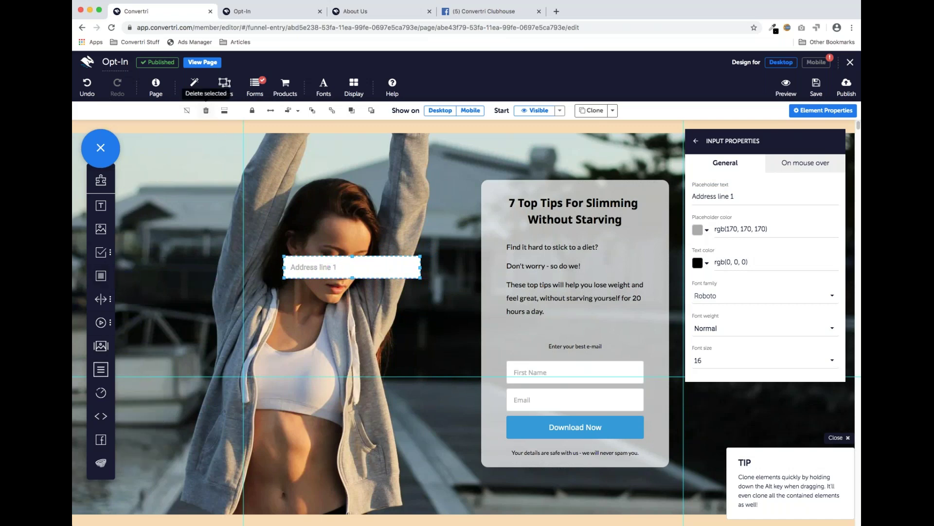
pyautogui.click(206, 111)
# Step: Examine the Download Now button's mode setting, check the mobile design, and return to the desktop design
pyautogui.click(530, 428)
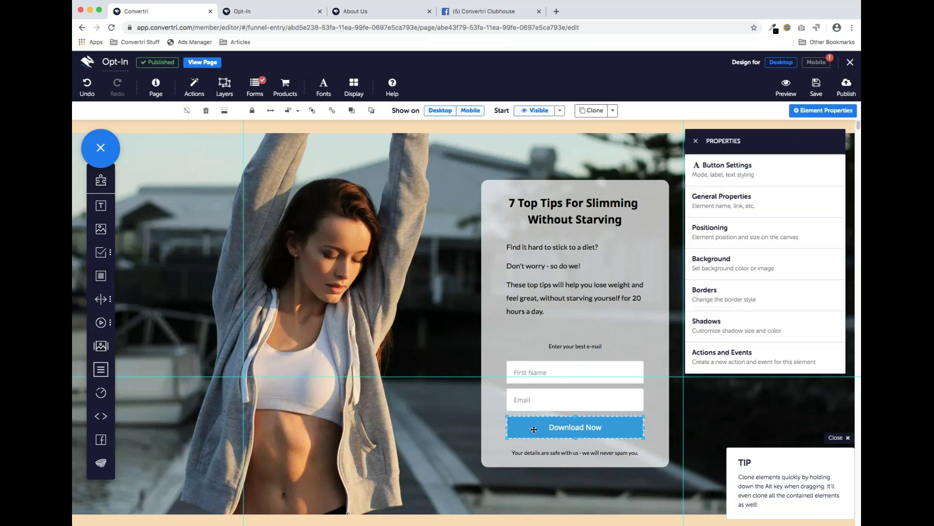
pyautogui.click(773, 179)
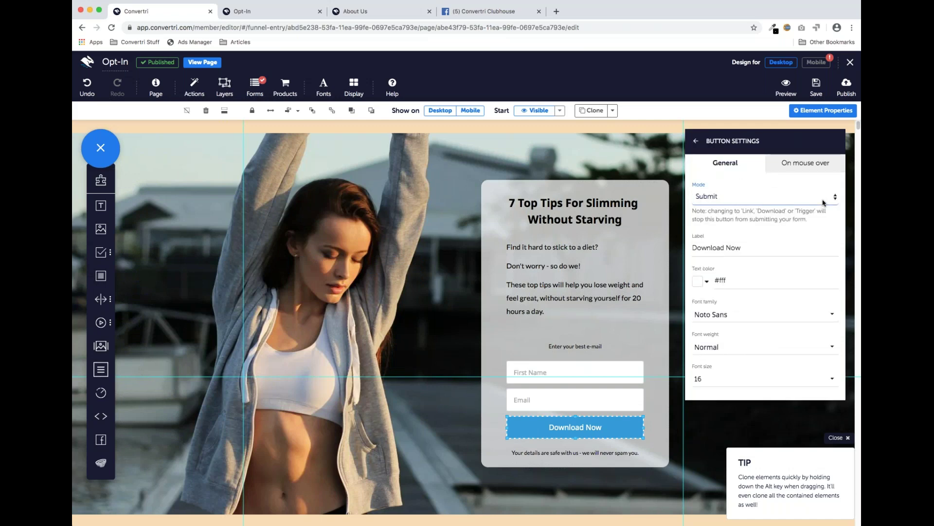
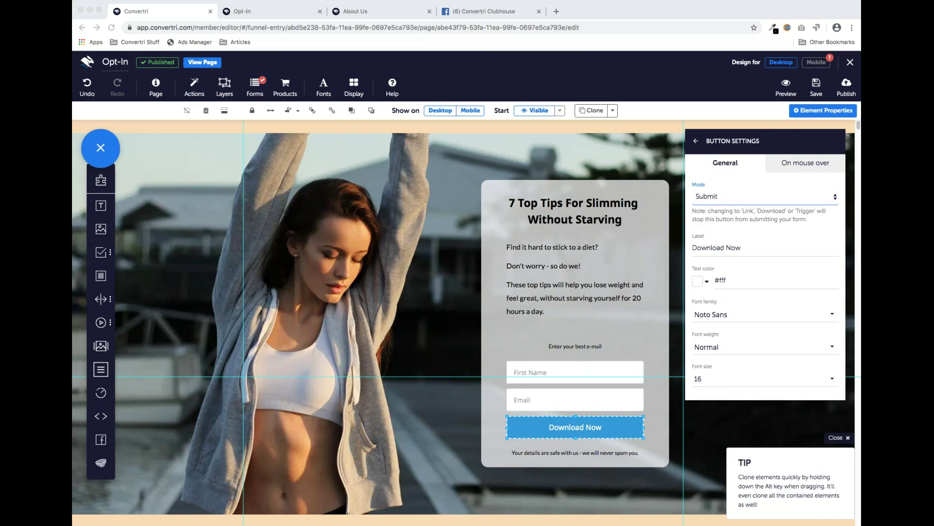
pyautogui.click(696, 141)
pyautogui.click(696, 141)
pyautogui.click(816, 62)
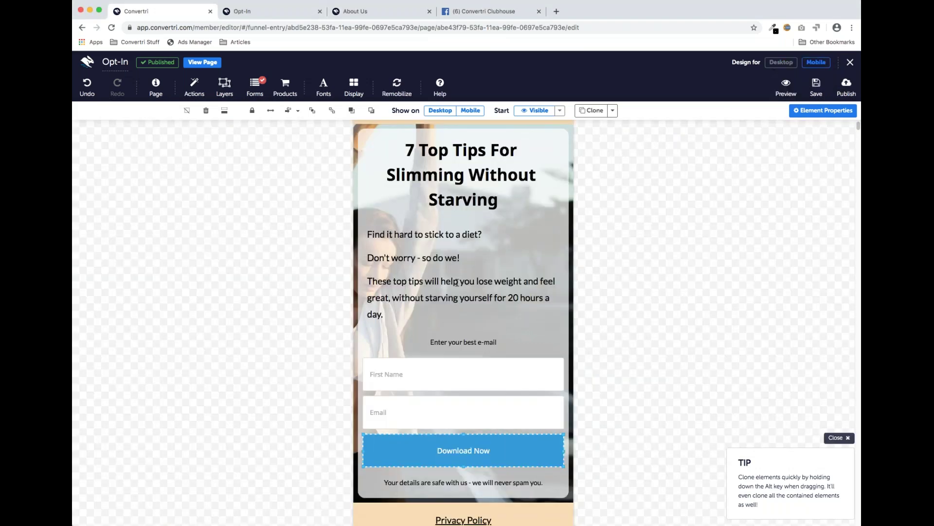
pyautogui.scroll(-3, 457, 275)
pyautogui.scroll(2, 460, 270)
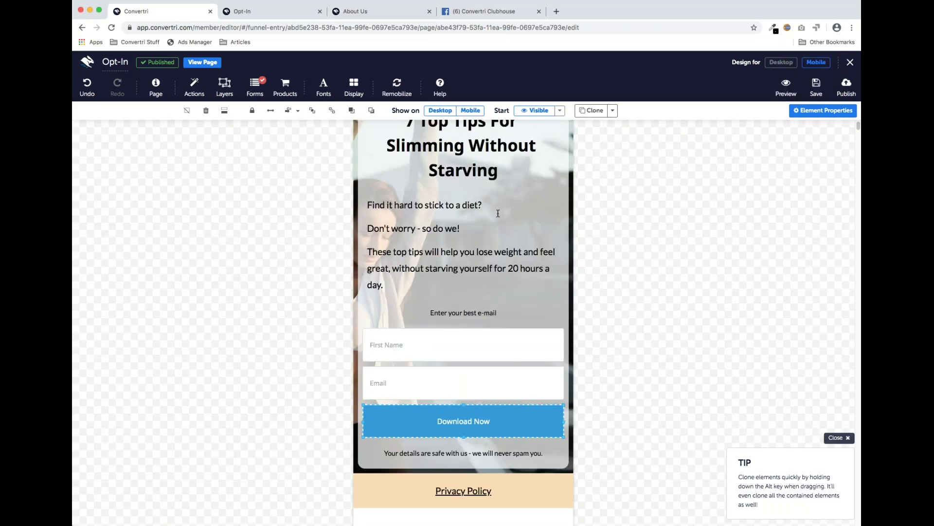
pyautogui.scroll(1, 507, 199)
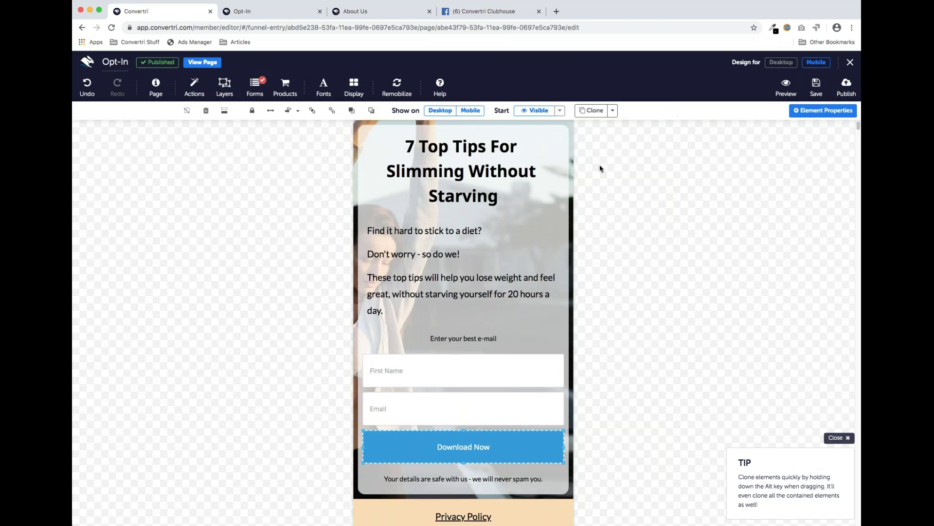
pyautogui.click(774, 64)
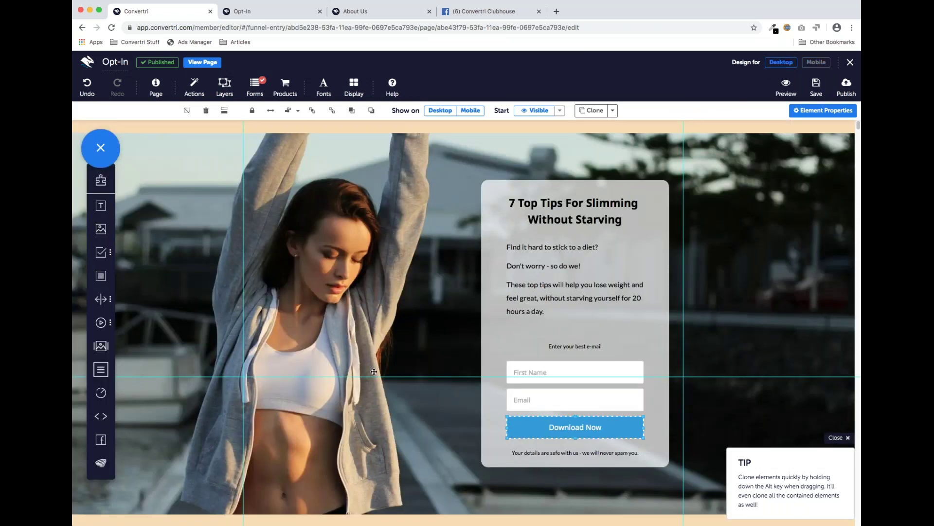
# Step: Add a panel directly below the Privacy Policy section and stretch it to full page width
pyautogui.scroll(-5, 374, 365)
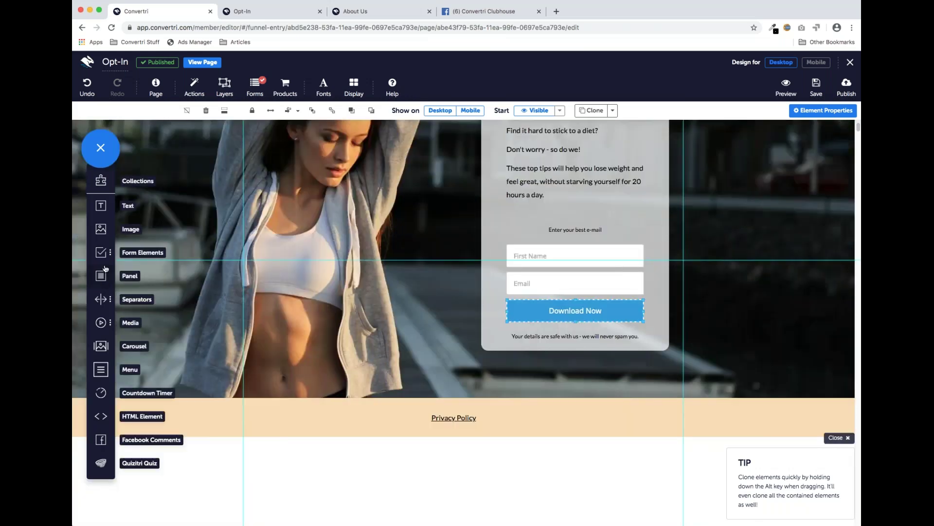
pyautogui.moveTo(101, 278); pyautogui.dragTo(384, 473)
pyautogui.moveTo(425, 246); pyautogui.dragTo(407, 218)
pyautogui.click(272, 111)
pyautogui.scroll(5, 400, 200)
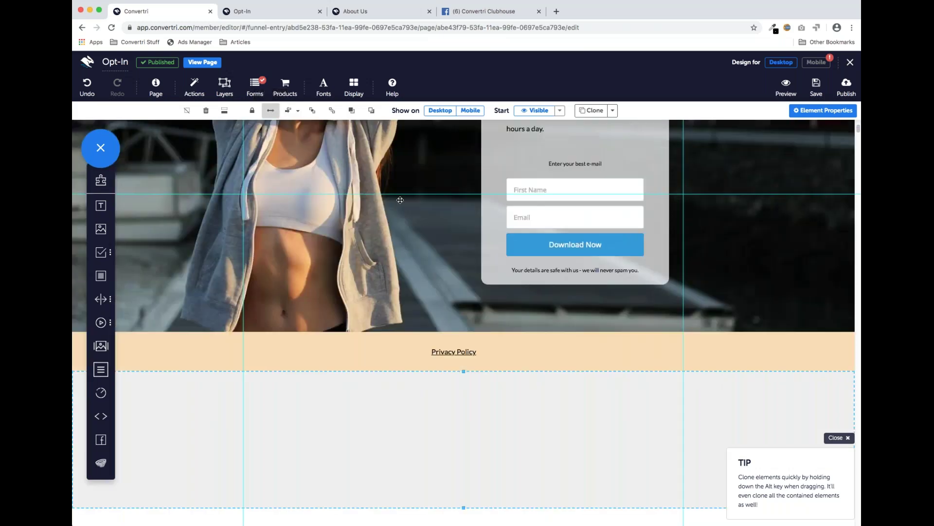
# Step: Add a second panel at the top of the background photo and resize it into a thin strip spanning the content width above the form
pyautogui.scroll(3, 516, 378)
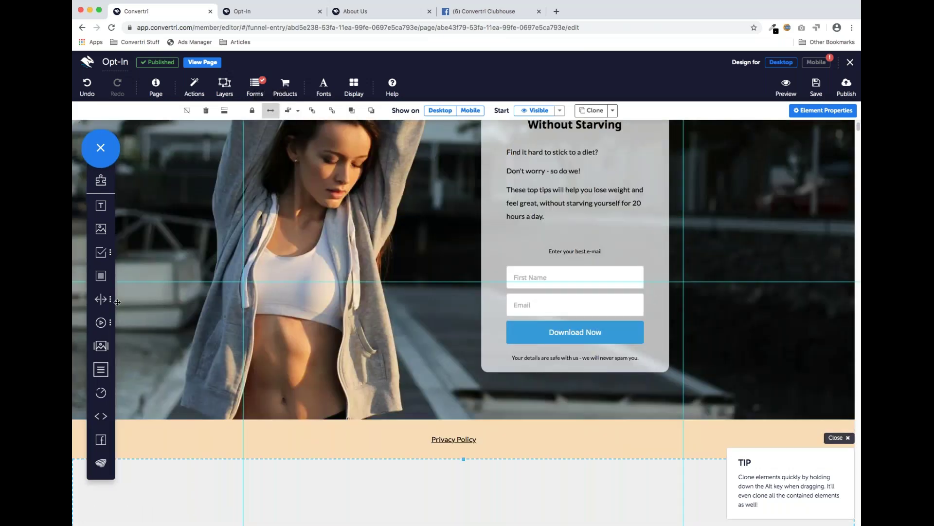
pyautogui.moveTo(101, 275); pyautogui.dragTo(253, 243)
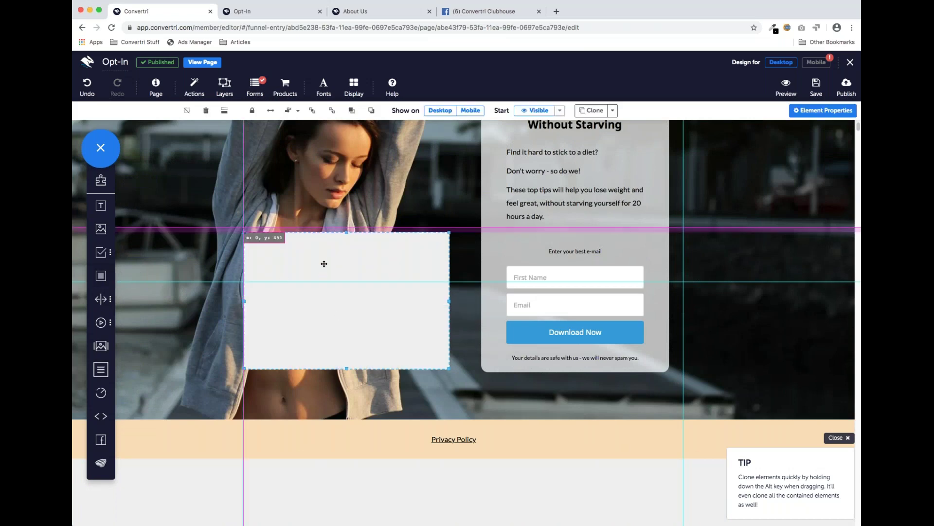
pyautogui.moveTo(323, 263); pyautogui.dragTo(306, 176)
pyautogui.scroll(2, 427, 391)
pyautogui.moveTo(433, 377); pyautogui.dragTo(346, 412)
pyautogui.moveTo(288, 327); pyautogui.dragTo(299, 225)
pyautogui.moveTo(358, 310); pyautogui.dragTo(683, 167)
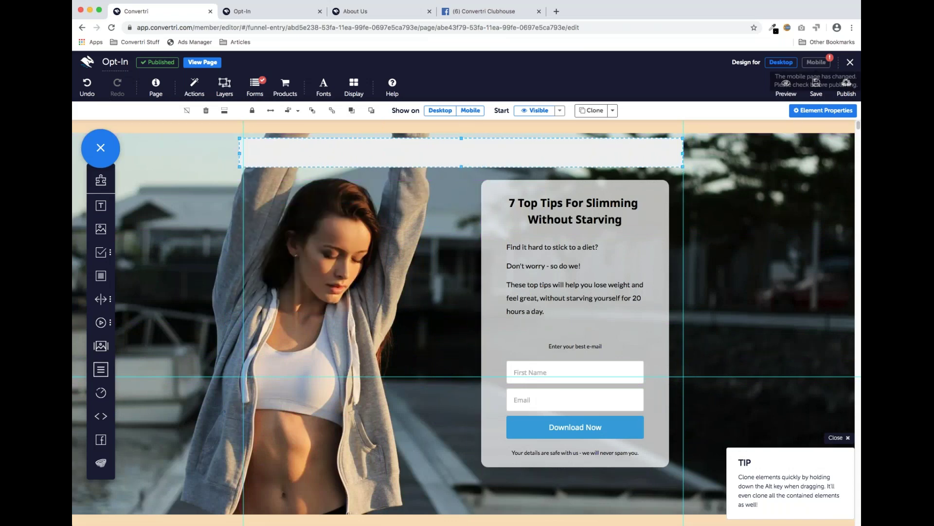
# Step: Check where the new panels fall in the mobile design and remobilize the page
pyautogui.scroll(-1, 826, 60)
pyautogui.click(826, 61)
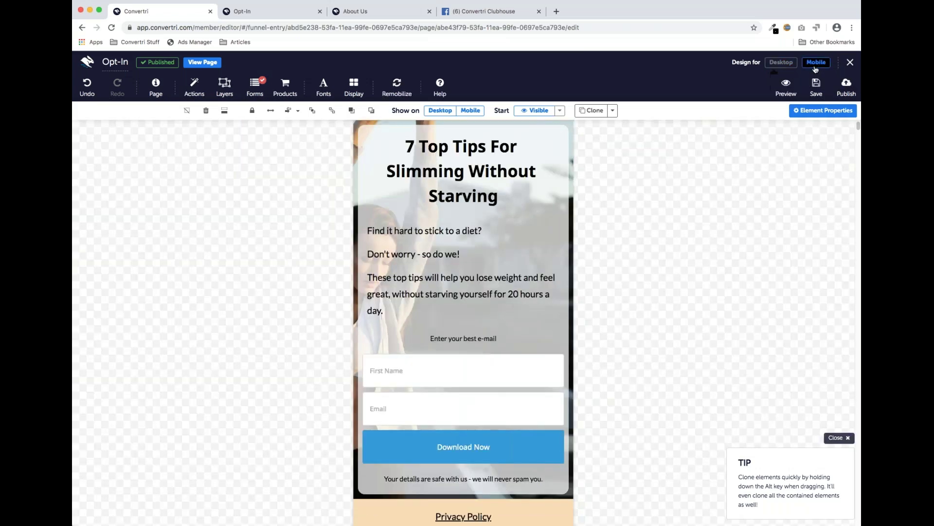
pyautogui.scroll(-1, 509, 197)
pyautogui.scroll(-3, 508, 197)
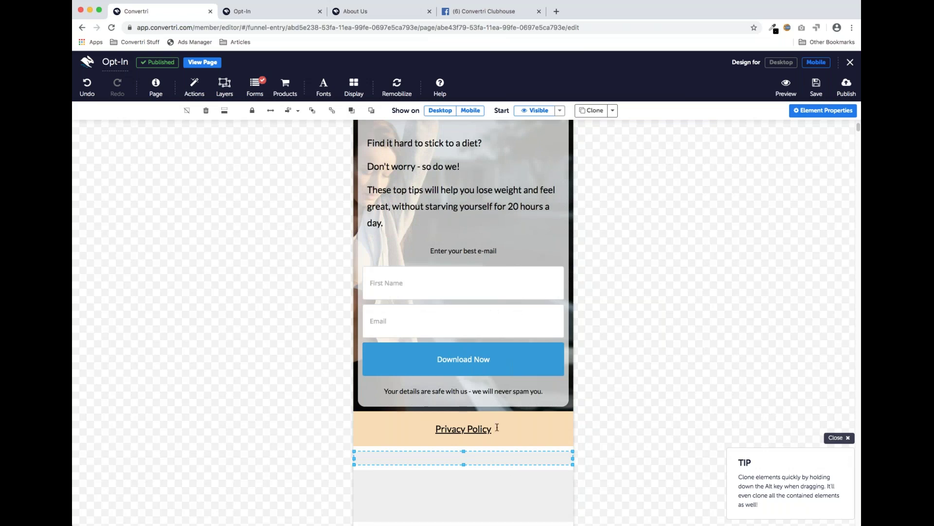
pyautogui.scroll(2, 406, 148)
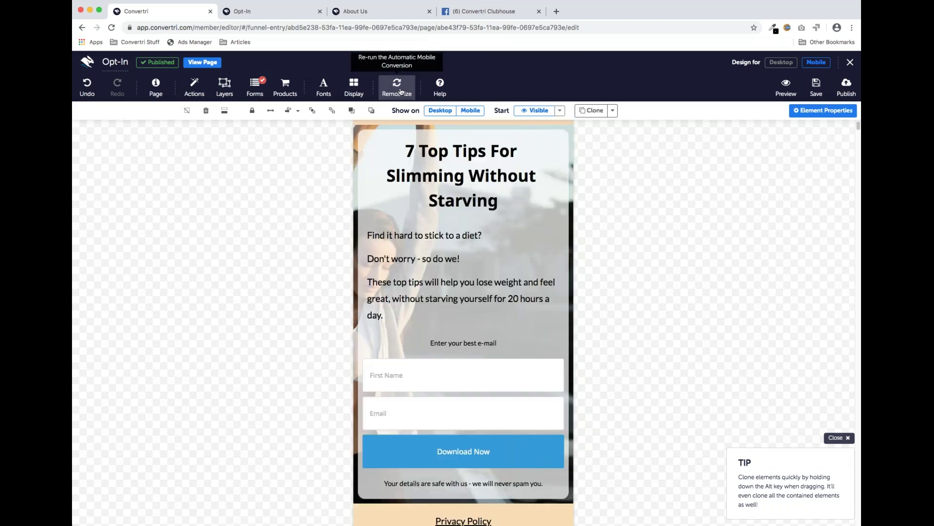
pyautogui.click(400, 92)
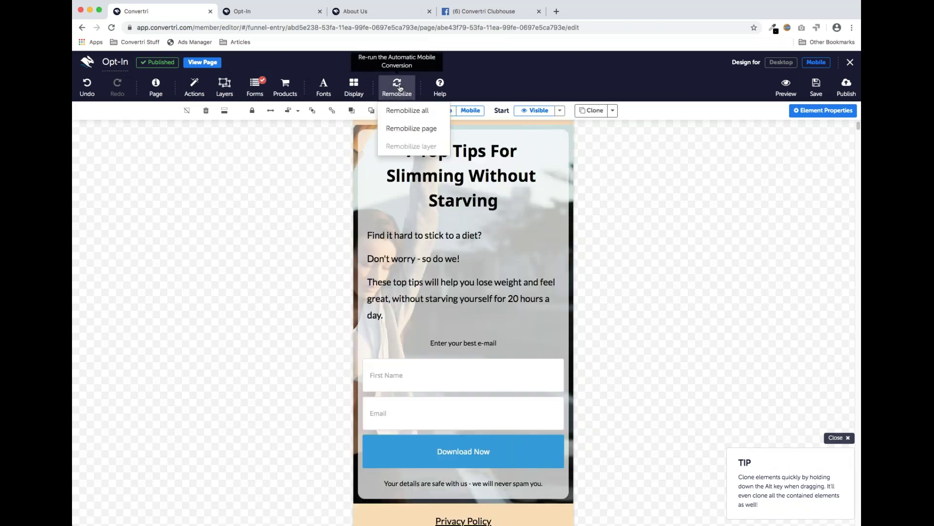
pyautogui.click(417, 129)
pyautogui.scroll(-1, 526, 308)
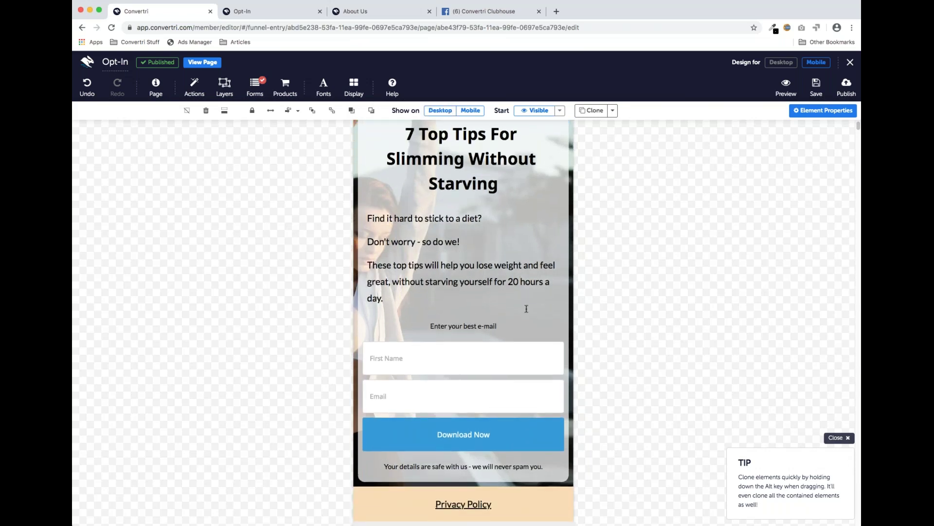
pyautogui.scroll(2, 526, 308)
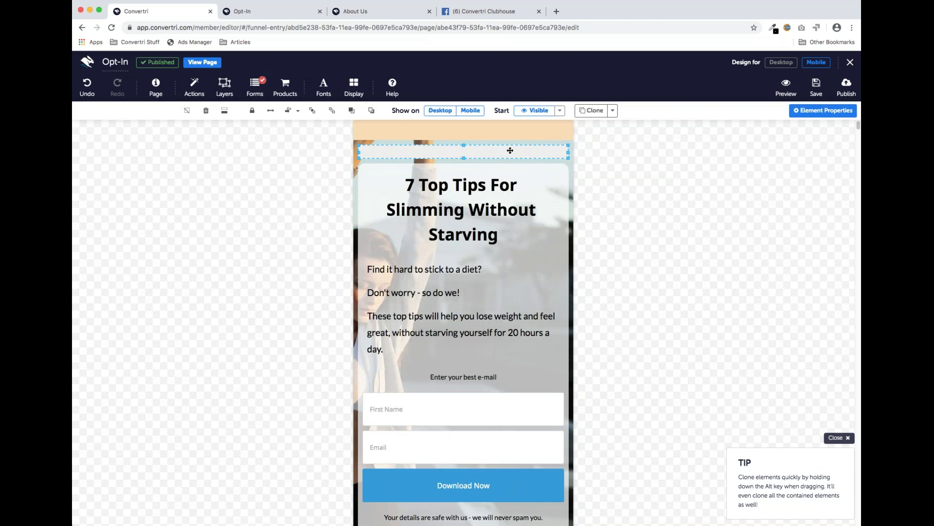
# Step: Compare the strip panel's placement in the desktop and mobile designs, and examine the mobile layout down to the full-width panel
pyautogui.click(785, 67)
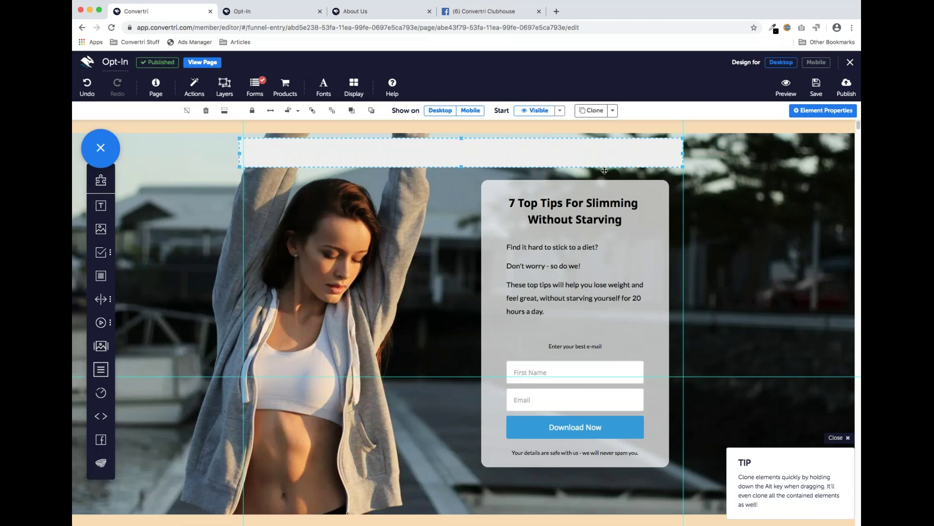
pyautogui.click(816, 62)
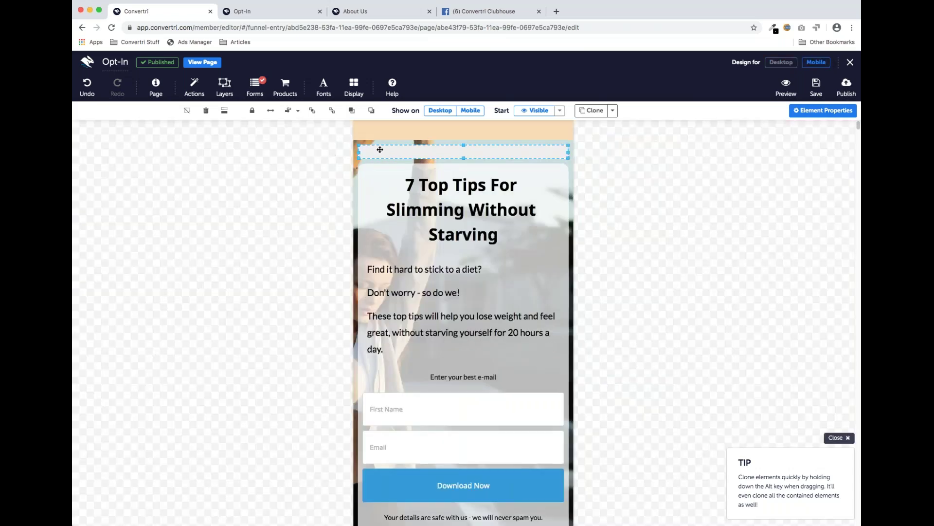
pyautogui.scroll(-5, 503, 197)
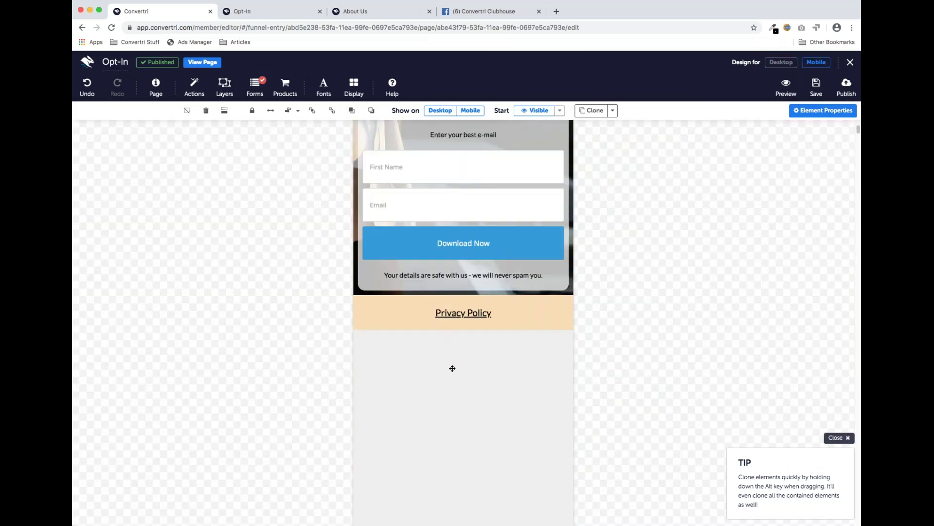
pyautogui.scroll(-2, 520, 328)
pyautogui.scroll(7, 515, 321)
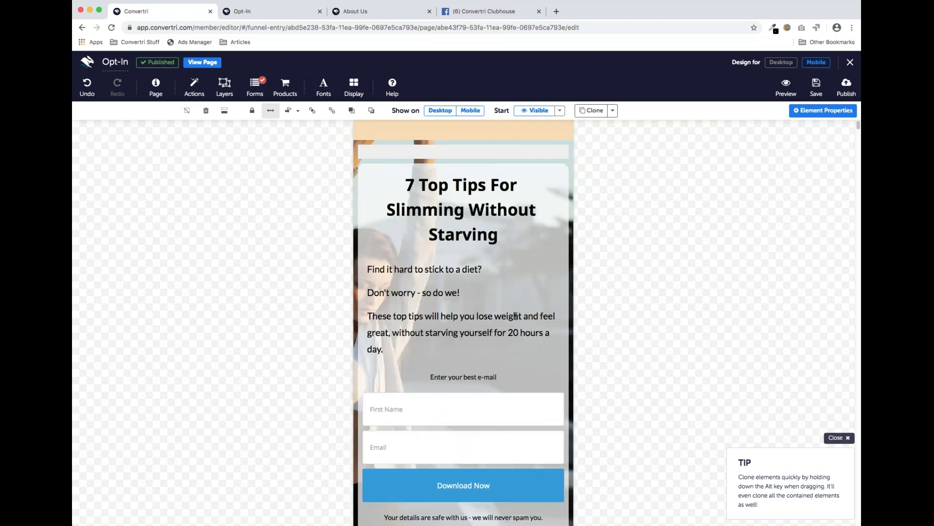
pyautogui.click(483, 152)
pyautogui.scroll(-1, 432, 265)
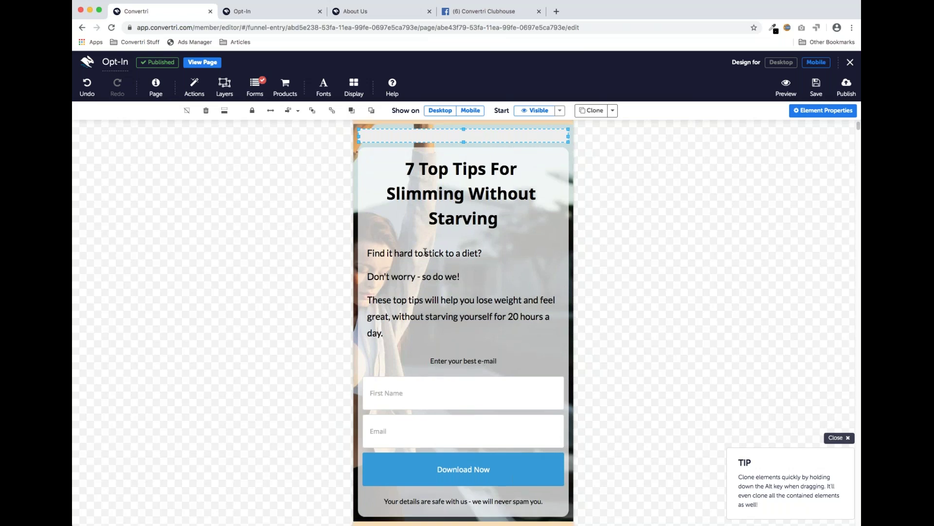
pyautogui.click(439, 202)
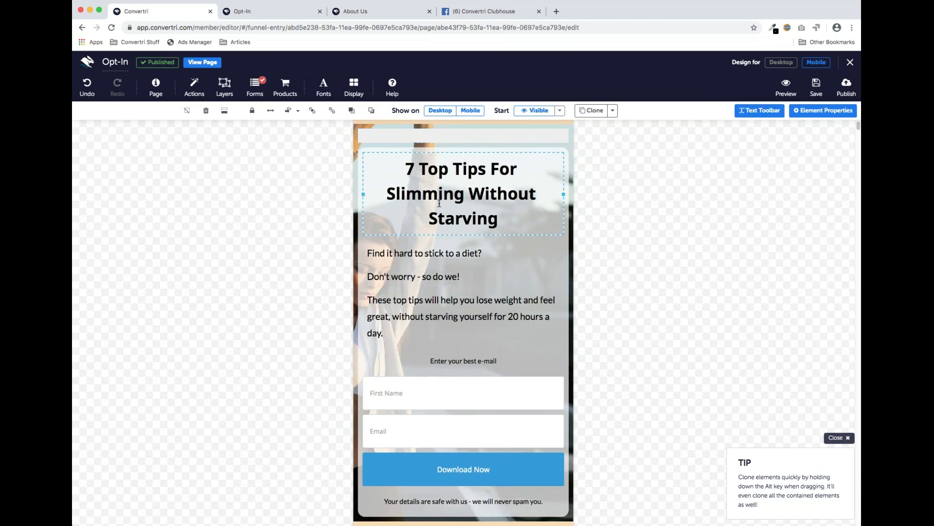
# Step: Place the First Name and Email fields side by side at about half width on mobile, and move the Download Now button up beneath them
pyautogui.click(451, 385)
pyautogui.moveTo(563, 393); pyautogui.dragTo(463, 393)
pyautogui.moveTo(442, 439); pyautogui.dragTo(554, 404)
pyautogui.moveTo(669, 393); pyautogui.dragTo(564, 394)
pyautogui.click(464, 462)
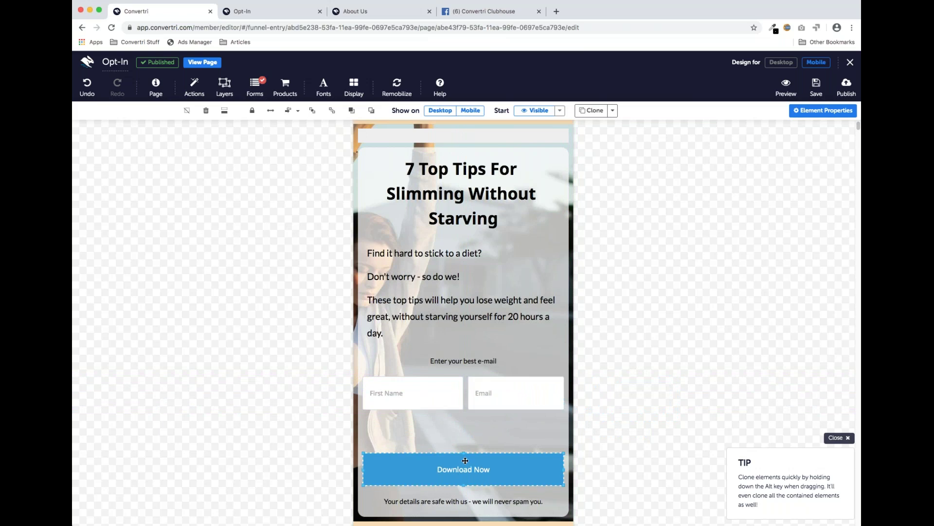
pyautogui.moveTo(465, 462); pyautogui.dragTo(466, 431)
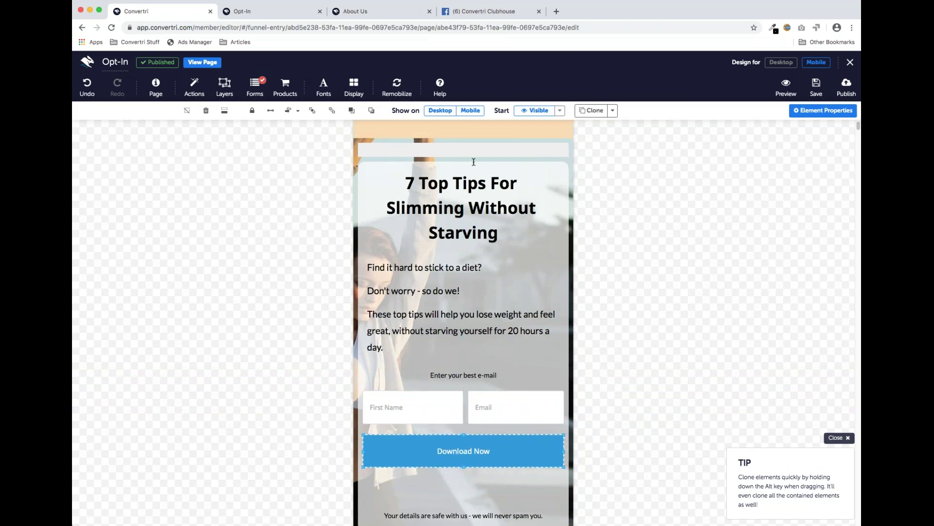
# Step: Remobilize the Opt-In page to rebuild its mobile layout and check the resulting form arrangement
pyautogui.click(404, 87)
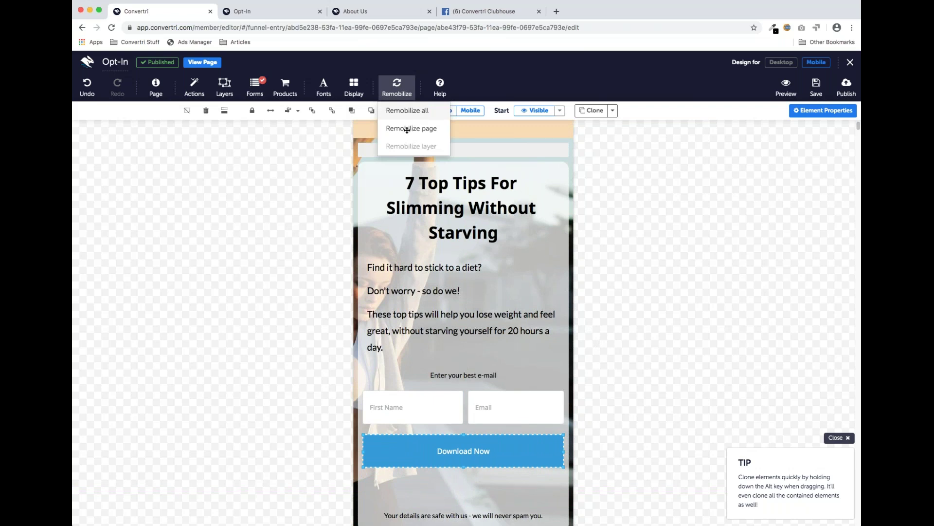
pyautogui.click(407, 129)
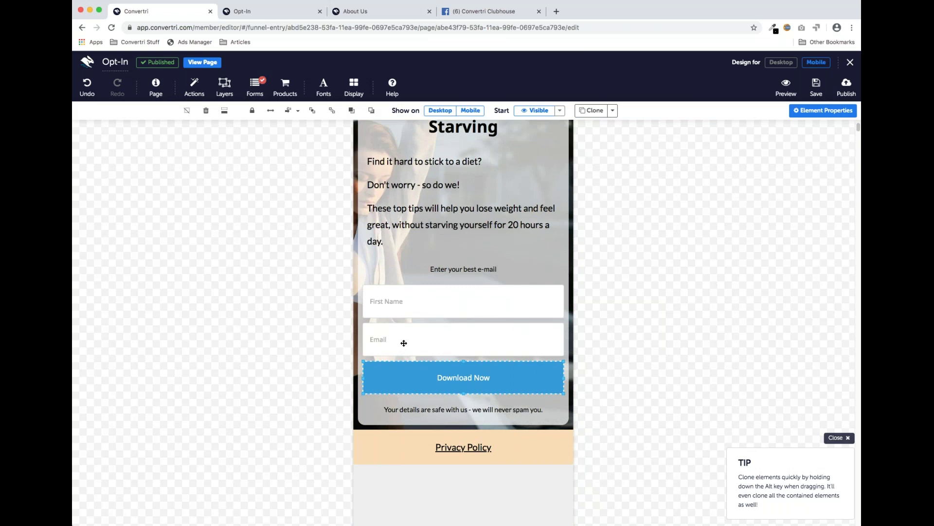
pyautogui.scroll(3, 429, 312)
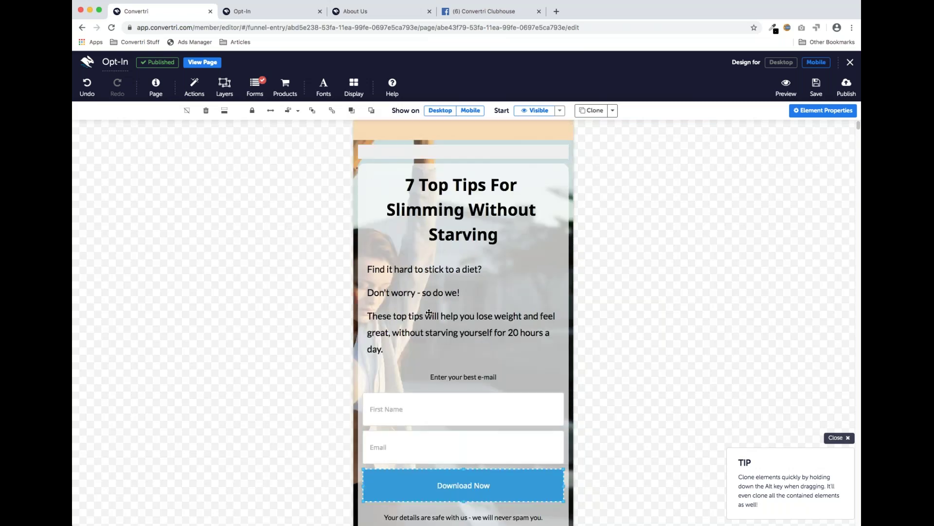
pyautogui.scroll(-1, 429, 312)
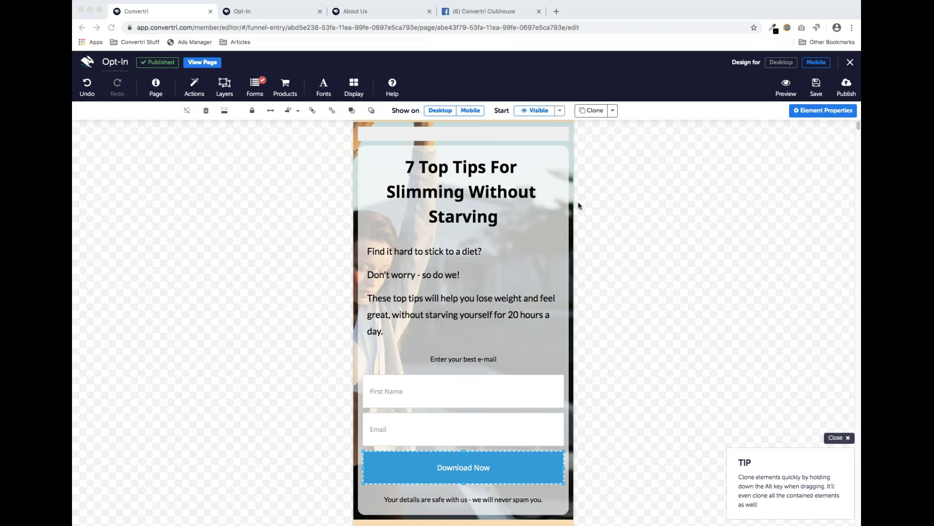
# Step: Delete the thin strip panel above the form in the desktop design
pyautogui.click(482, 134)
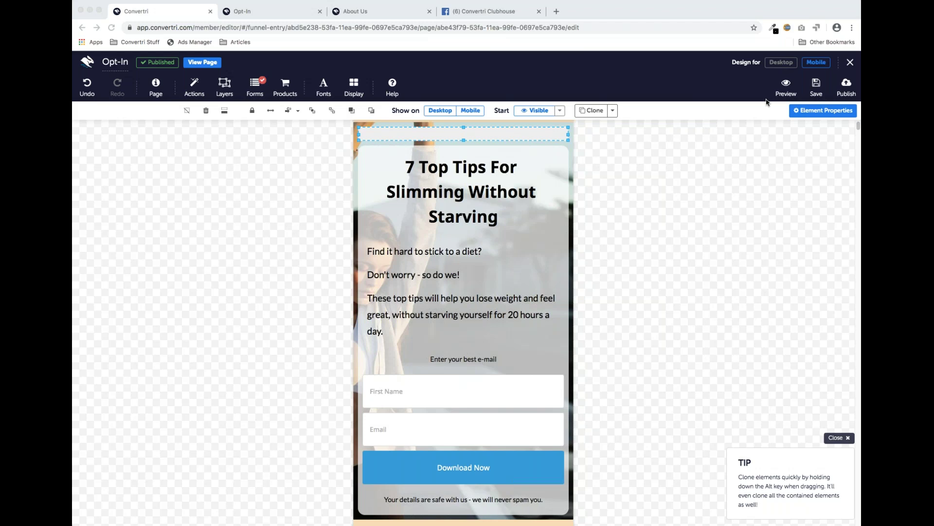
pyautogui.click(781, 62)
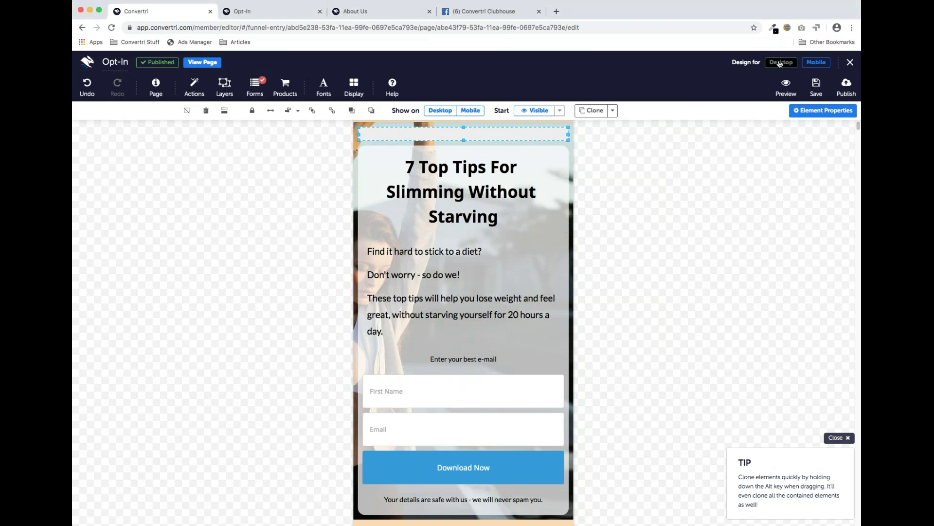
pyautogui.click(206, 110)
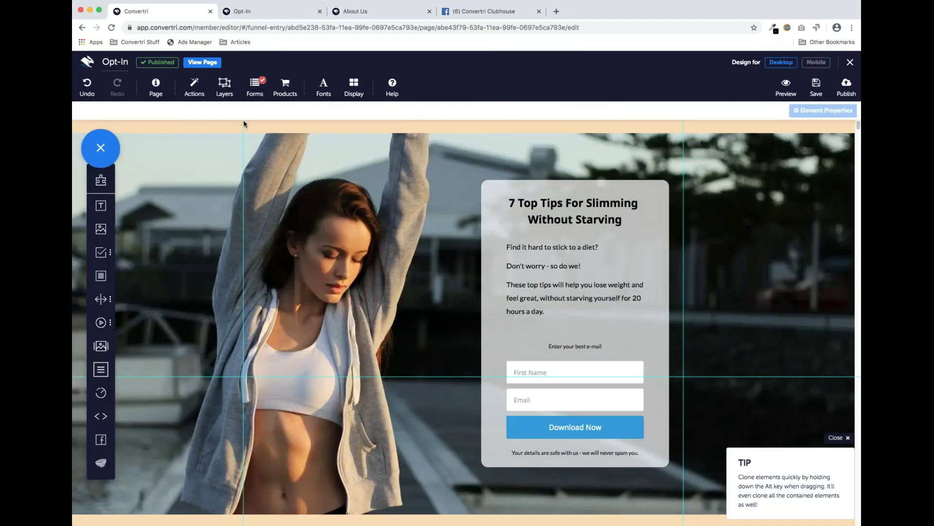
# Step: Examine the page settings for custom scripts, including the blank page script form, and close them without adding a script
pyautogui.click(155, 88)
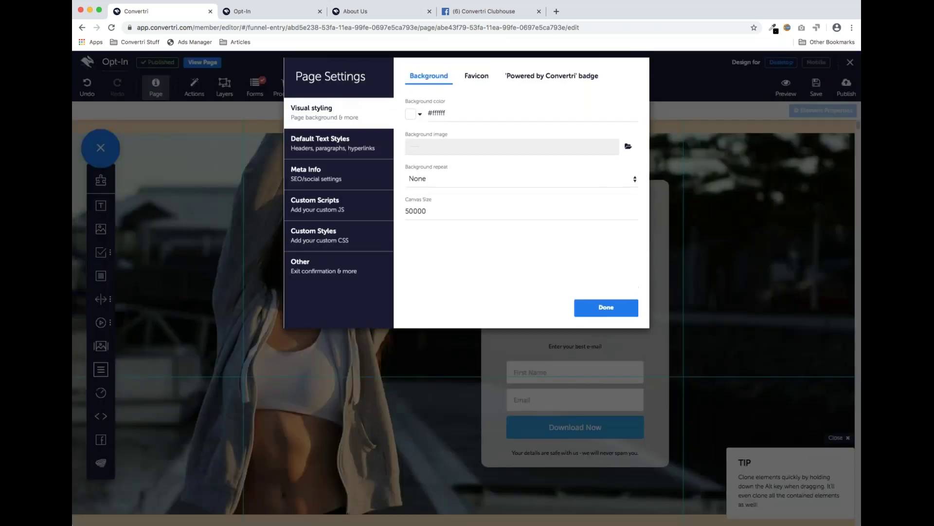
pyautogui.click(330, 215)
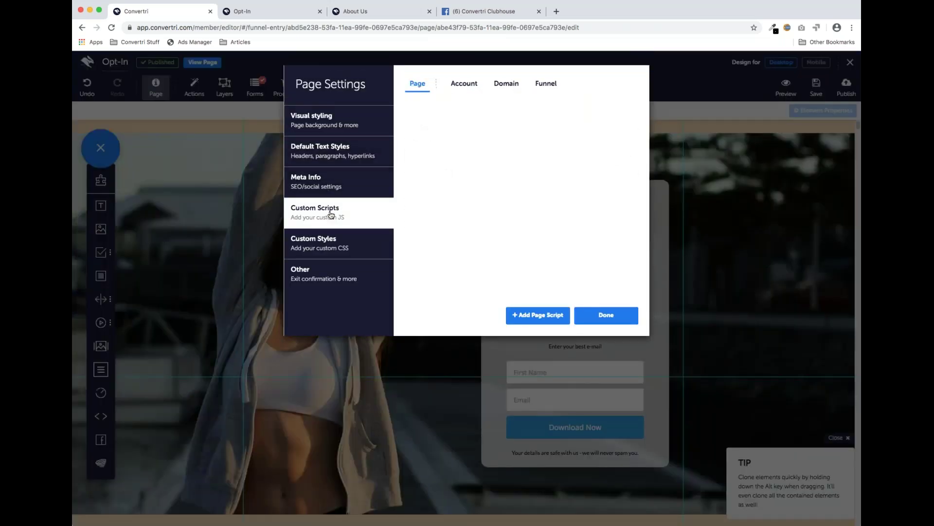
pyautogui.click(538, 315)
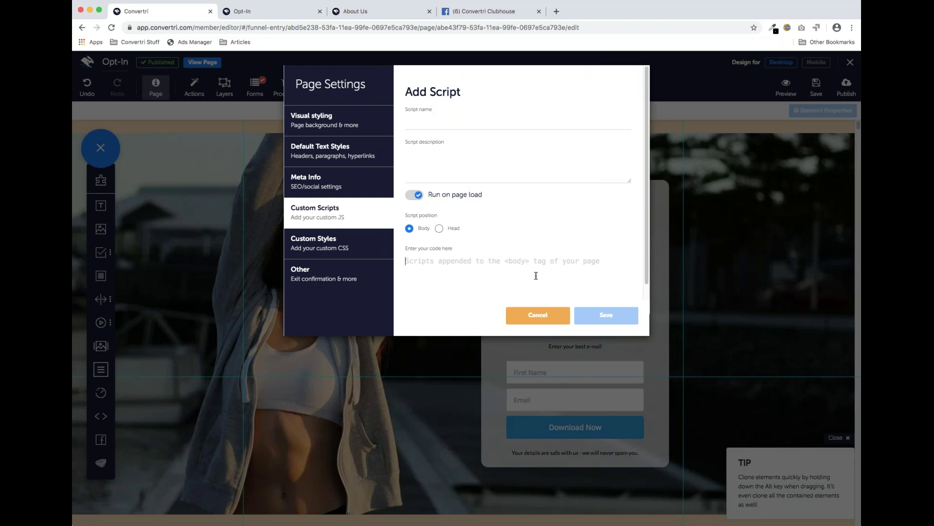
pyautogui.click(539, 314)
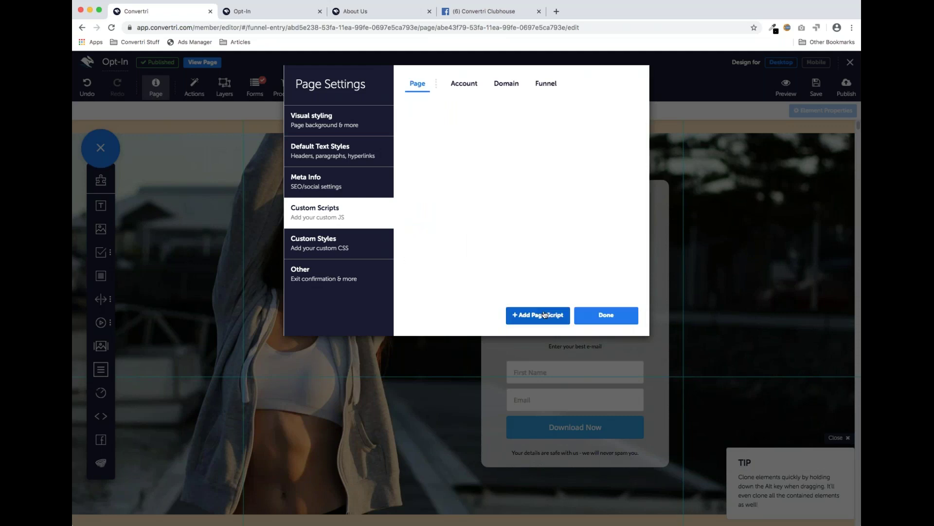
pyautogui.click(592, 319)
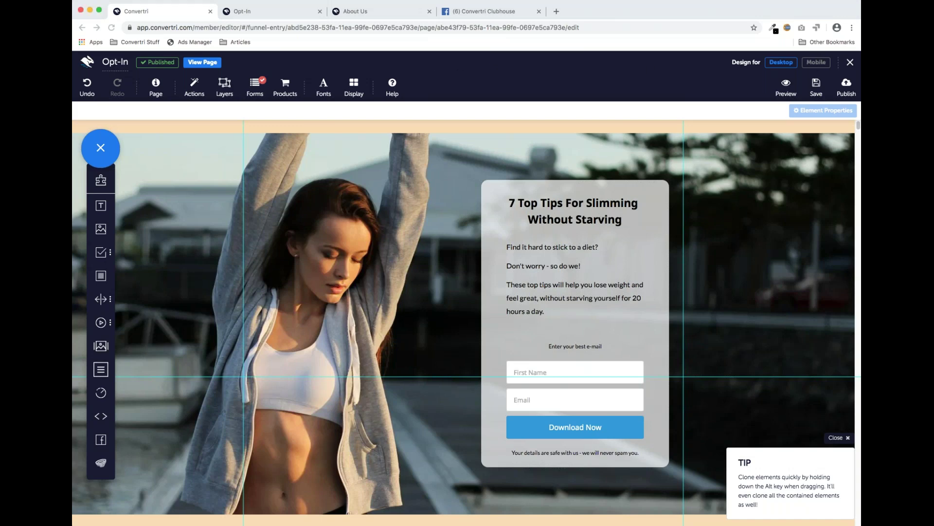
# Step: Leave the page editor and start a split test on the Opt-In page in the Demo funnel
pyautogui.click(849, 62)
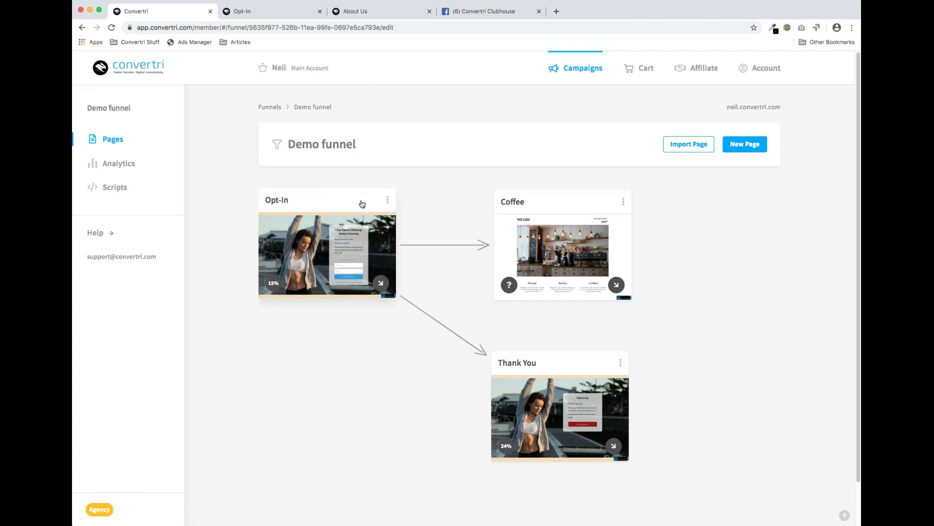
pyautogui.click(388, 201)
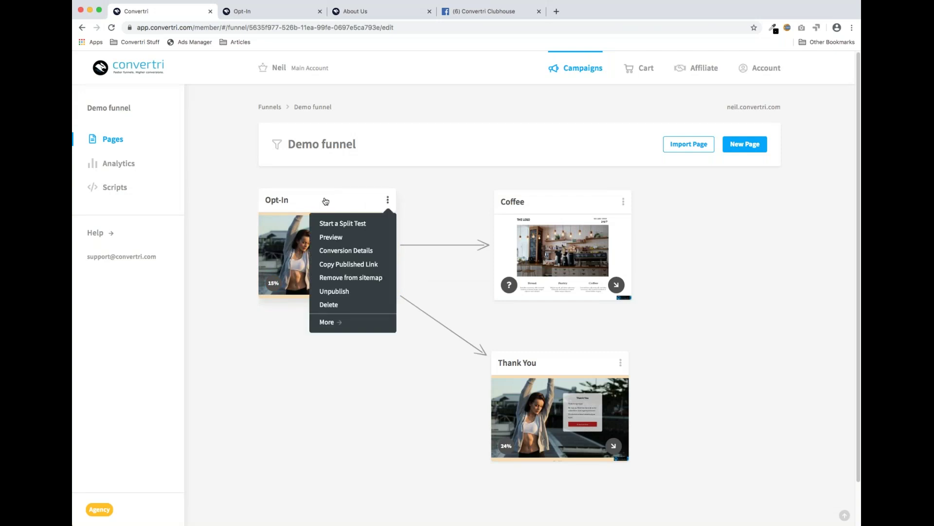
pyautogui.click(358, 225)
pyautogui.click(360, 151)
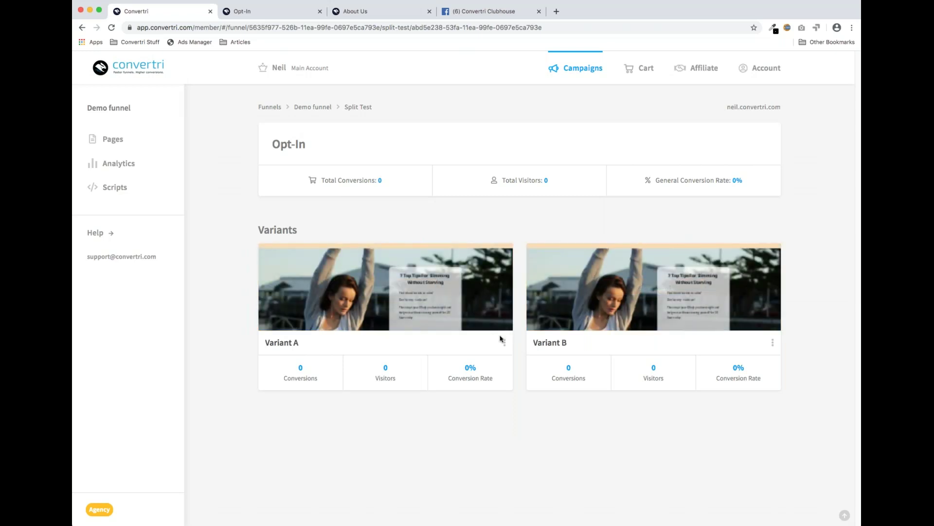
# Step: Open Variant B for editing and color its "7 Top Tips For Slimming Without Starving" headline red, rgb(246, 13, 13)
pyautogui.click(653, 287)
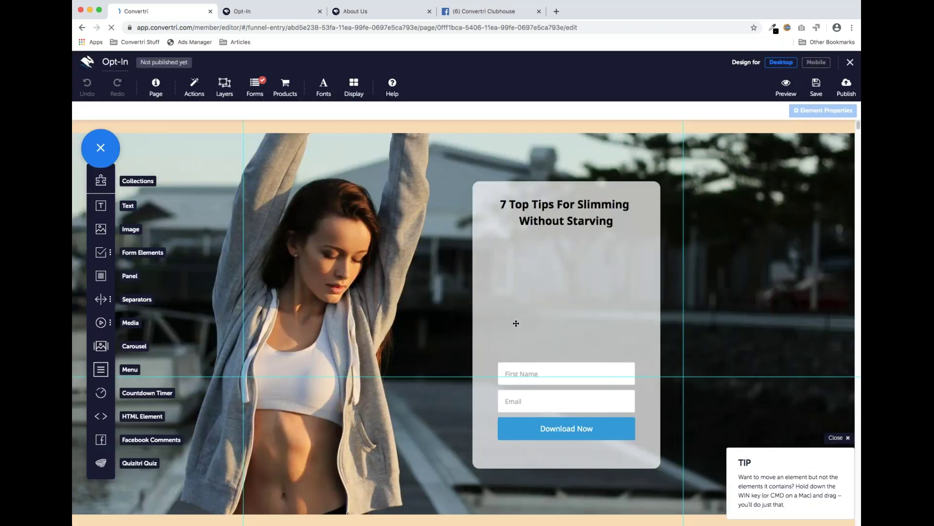
pyautogui.click(616, 222)
pyautogui.moveTo(615, 222); pyautogui.dragTo(502, 204)
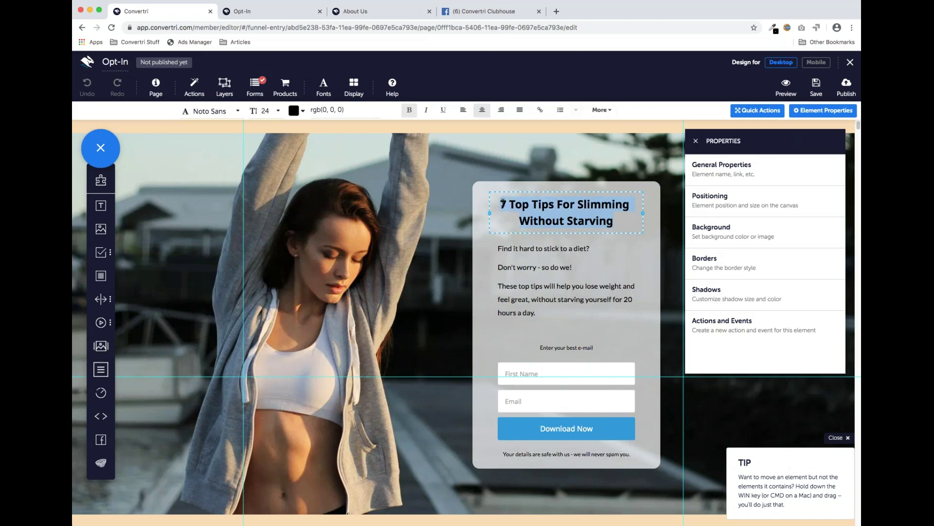
pyautogui.click(293, 111)
pyautogui.moveTo(794, 159); pyautogui.dragTo(820, 109)
pyautogui.click(826, 301)
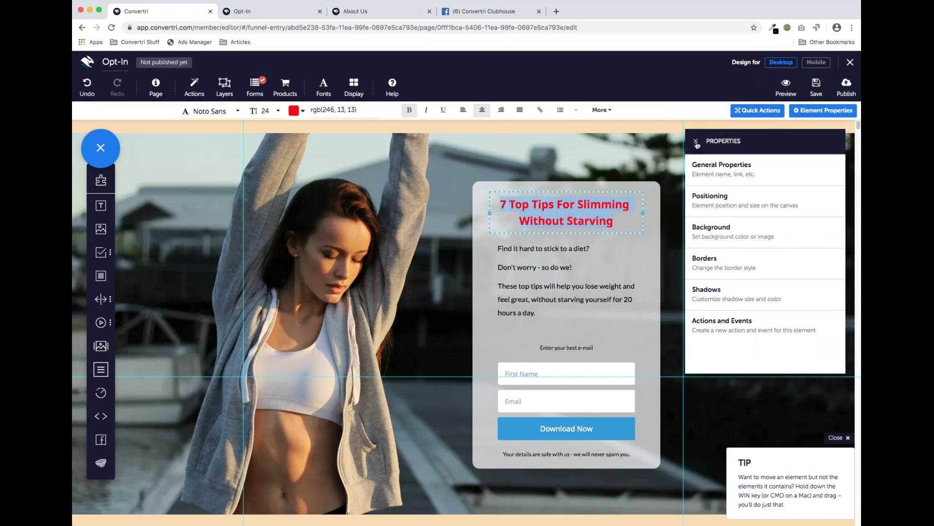
pyautogui.click(696, 142)
# Step: Publish the whole split test with both variants and return to the split test overview
pyautogui.click(846, 87)
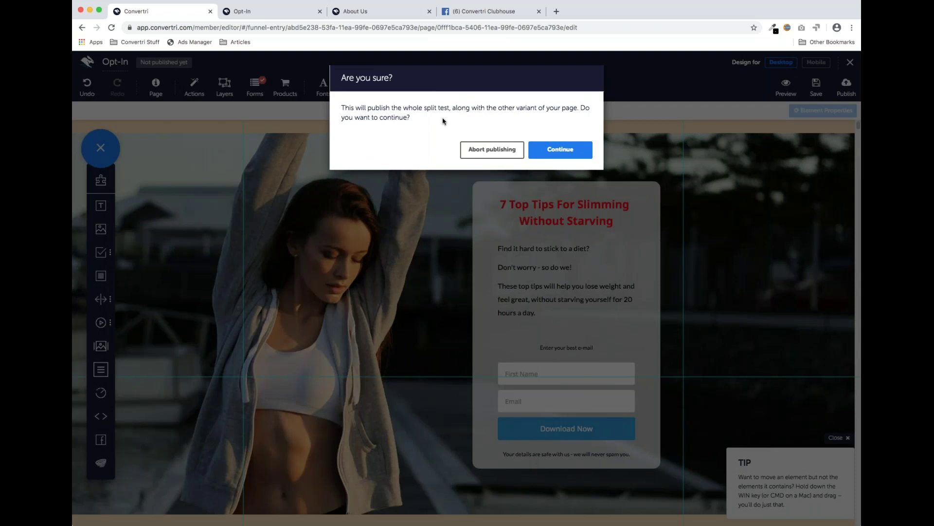
pyautogui.click(564, 152)
pyautogui.click(556, 166)
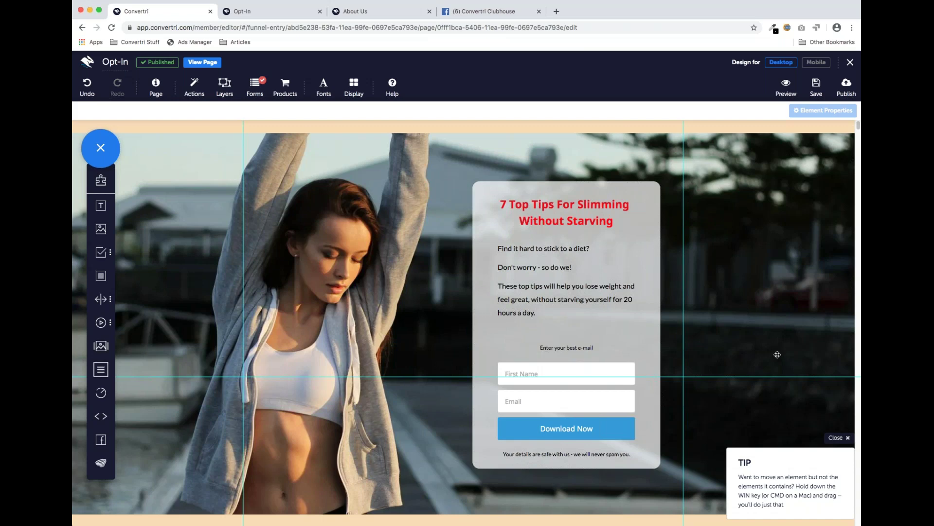
pyautogui.click(850, 62)
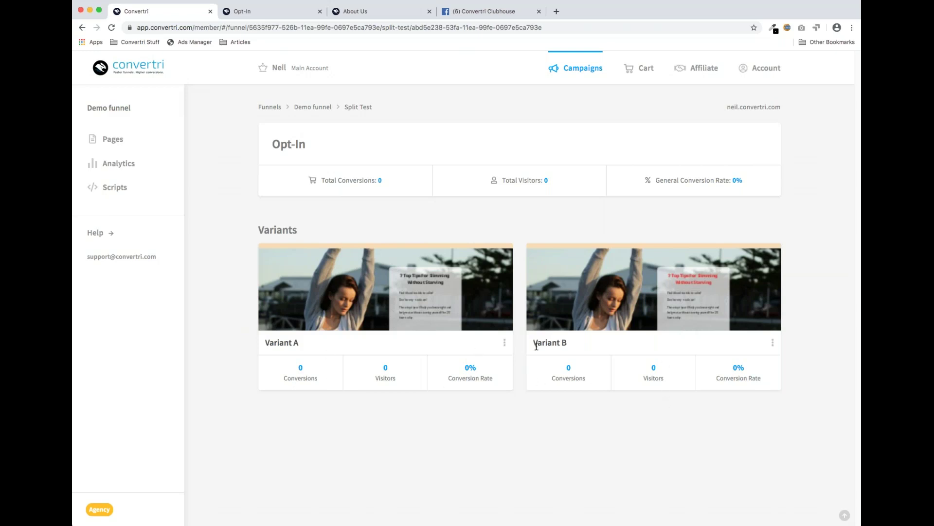
# Step: Check Variant A's options, including stopping the split test, and return to the Demo funnel's page overview
pyautogui.click(506, 343)
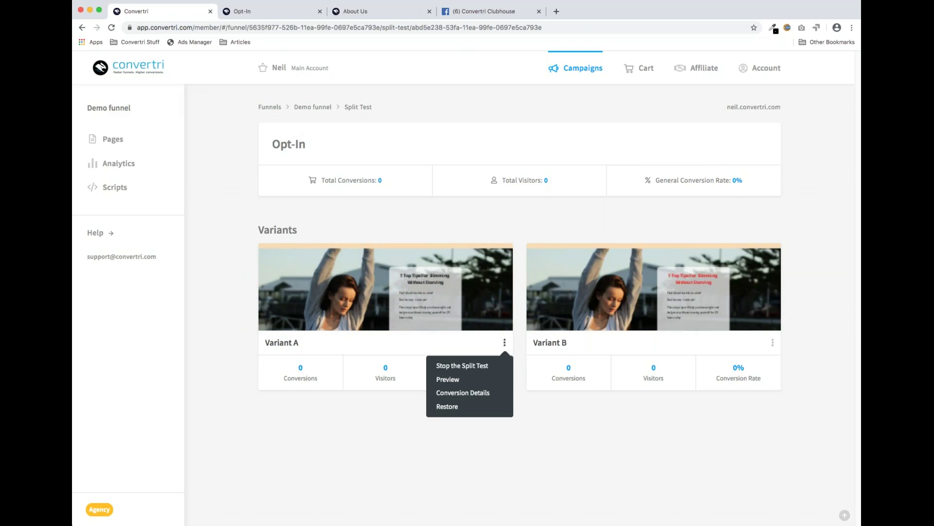
pyautogui.click(469, 366)
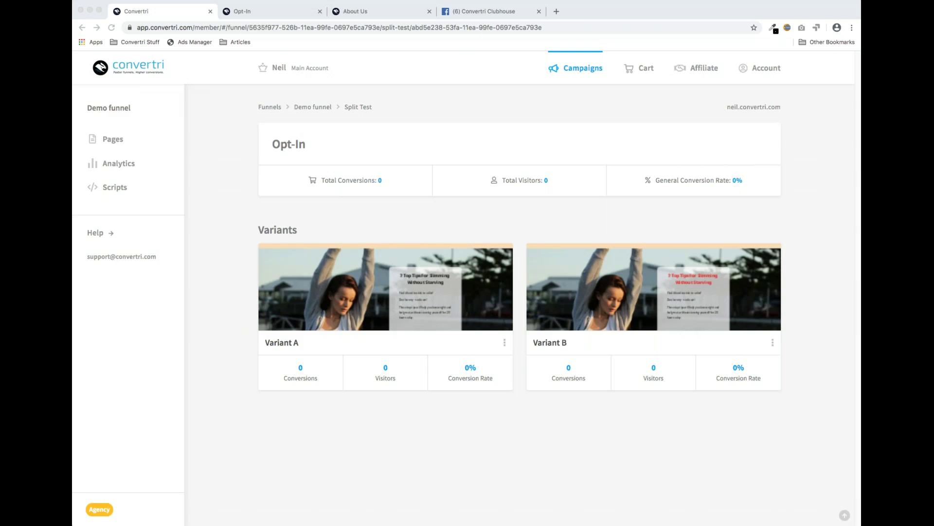
pyautogui.click(270, 107)
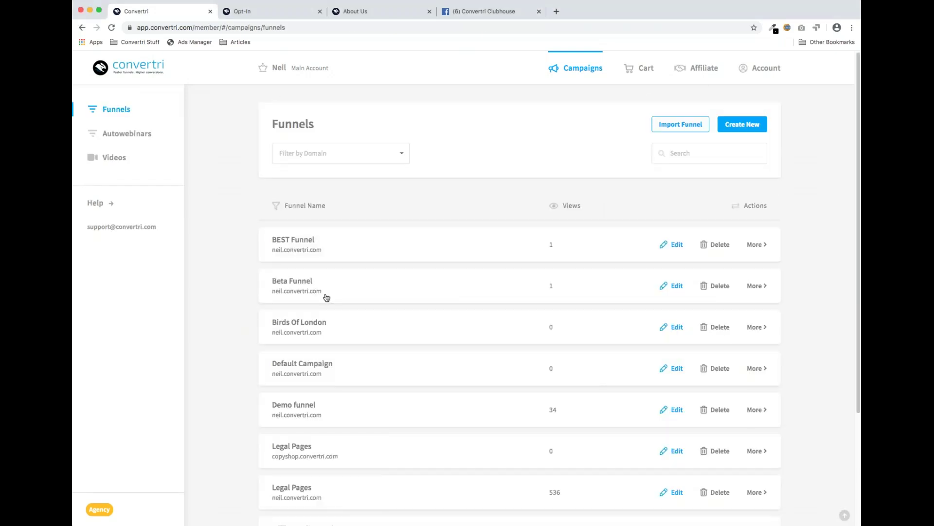
pyautogui.click(337, 410)
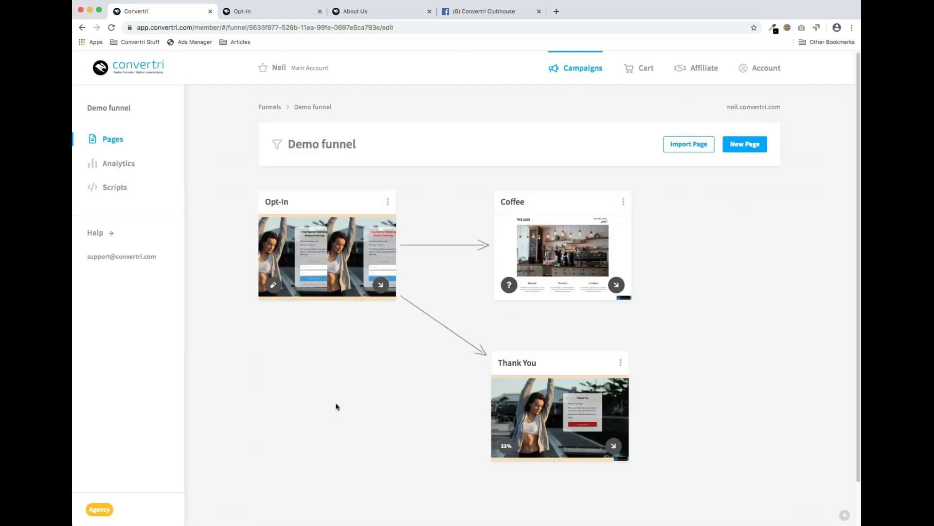
# Step: Copy the published link of the Thank You page and open that page for editing
pyautogui.moveTo(547, 293)
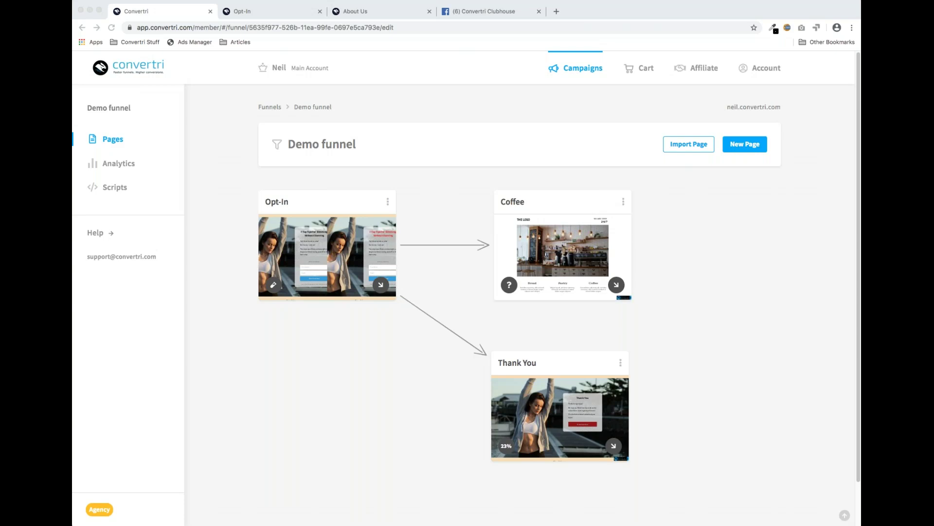
pyautogui.moveTo(609, 276)
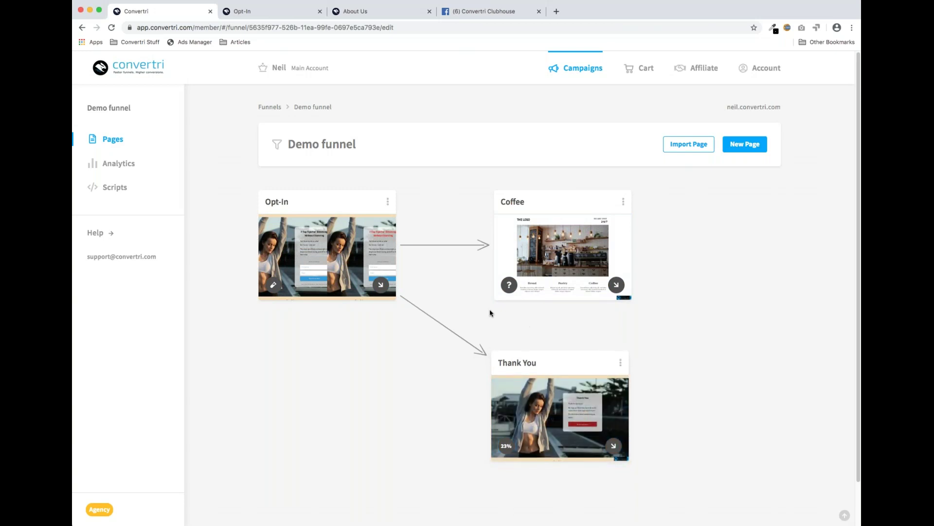
pyautogui.moveTo(566, 406)
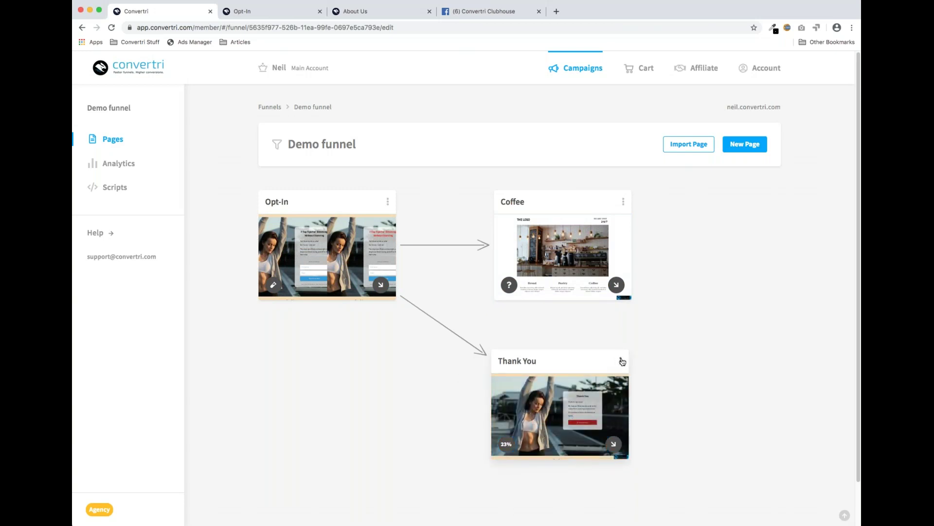
pyautogui.click(621, 361)
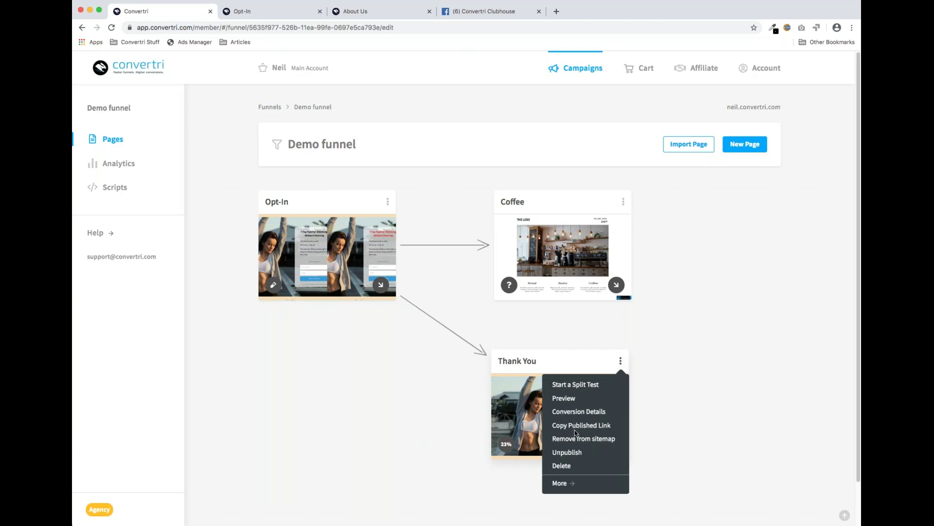
pyautogui.click(576, 425)
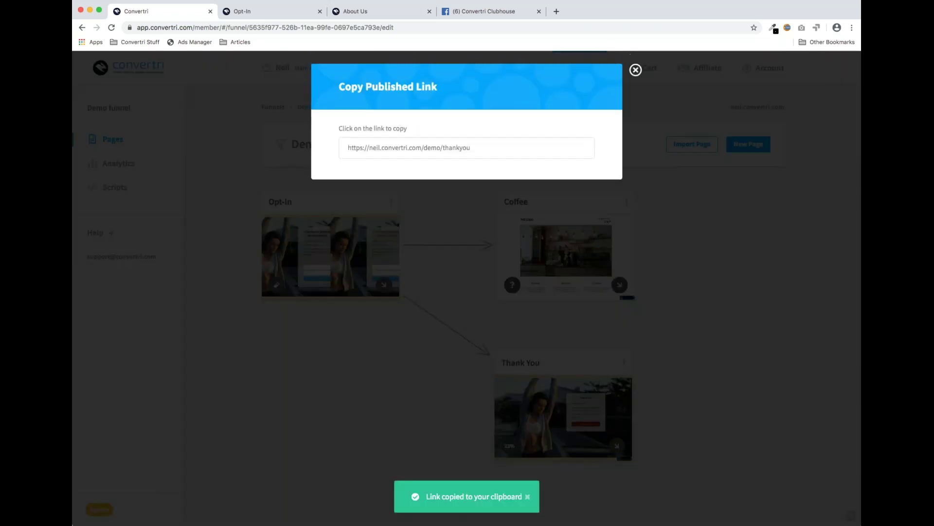
pyautogui.click(636, 70)
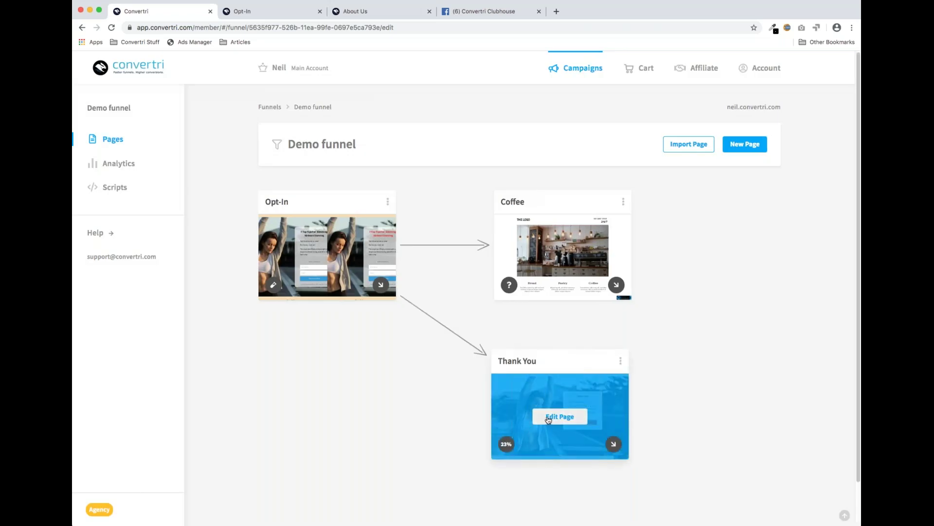
pyautogui.click(554, 416)
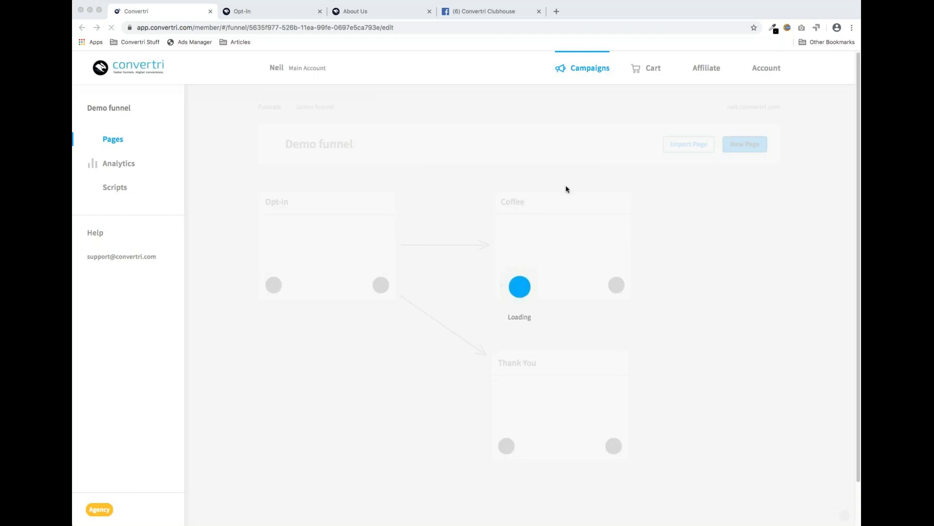
# Step: Return to the funnels list and create a from-scratch funnel named "New funnel" on the account's personal convertri.com domain
pyautogui.click(268, 109)
pyautogui.click(268, 110)
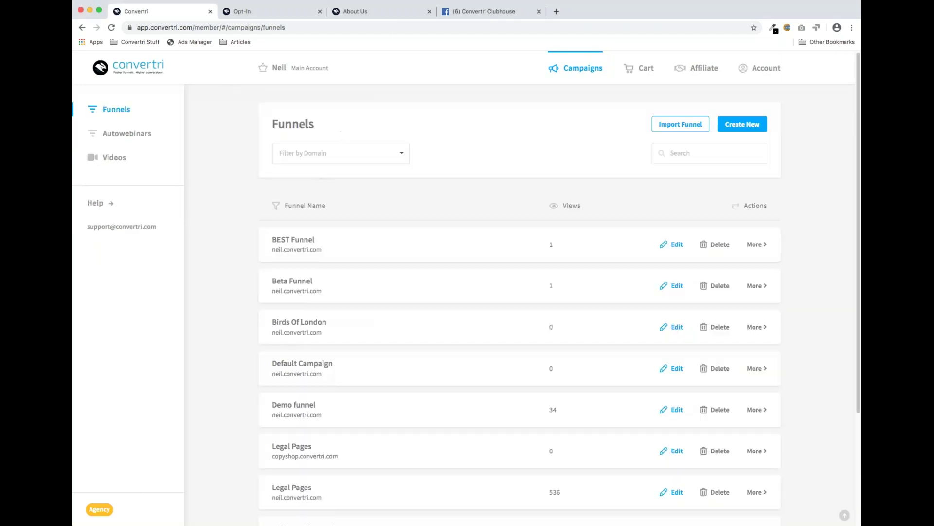
pyautogui.click(742, 124)
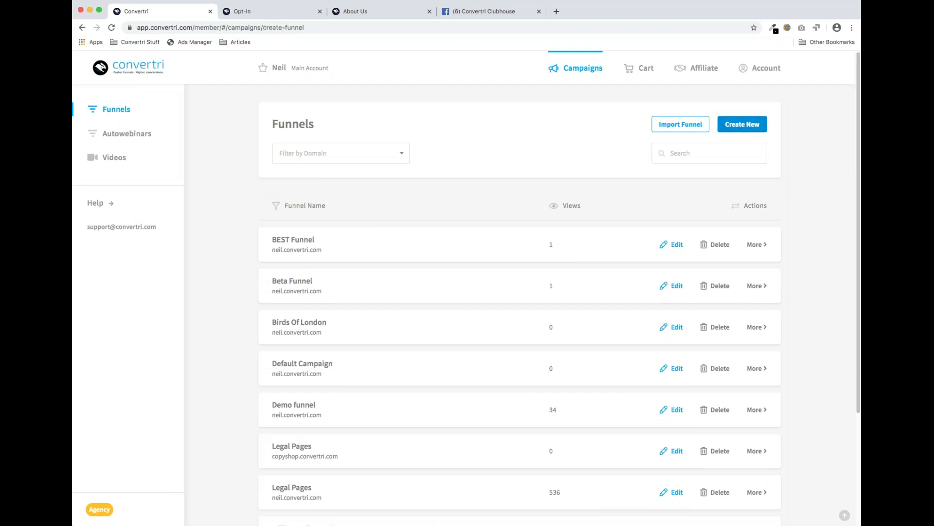
pyautogui.click(681, 149)
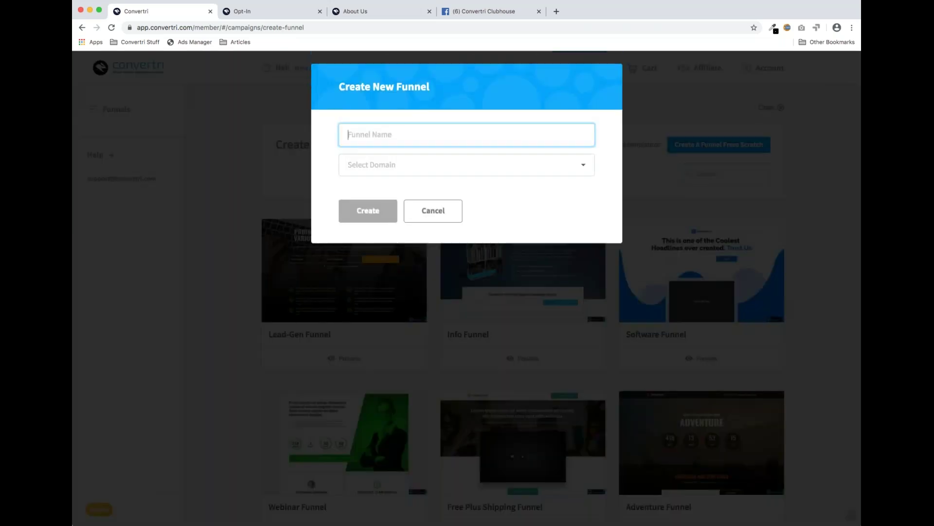
pyautogui.write('New f')
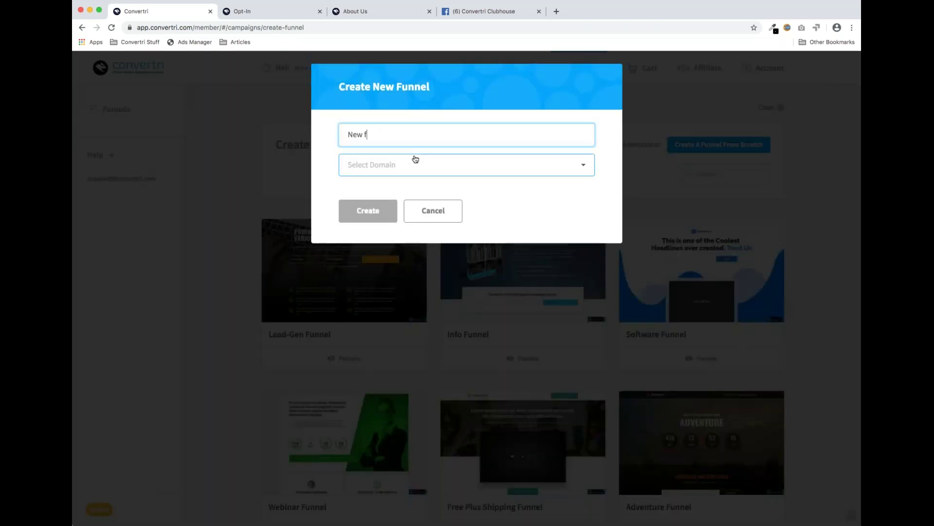
pyautogui.write('unnel')
pyautogui.click(424, 170)
pyautogui.click(394, 227)
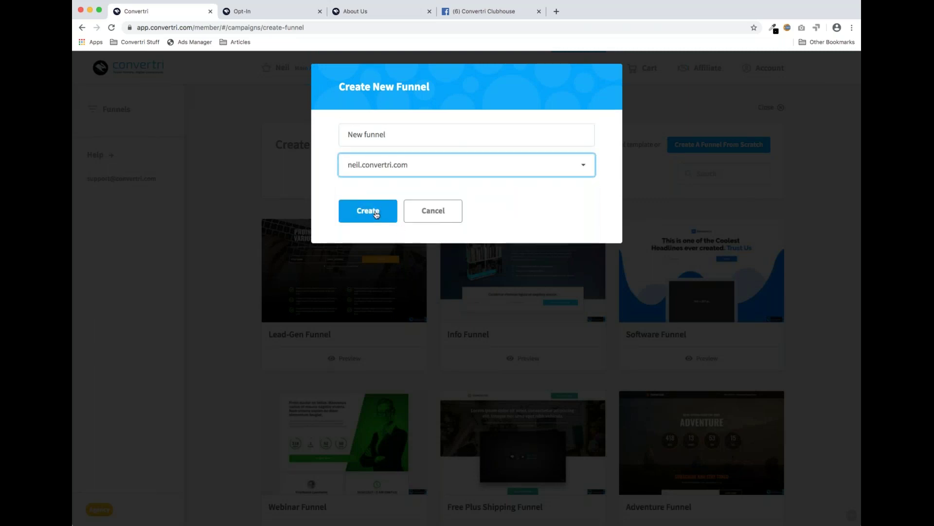
pyautogui.click(371, 211)
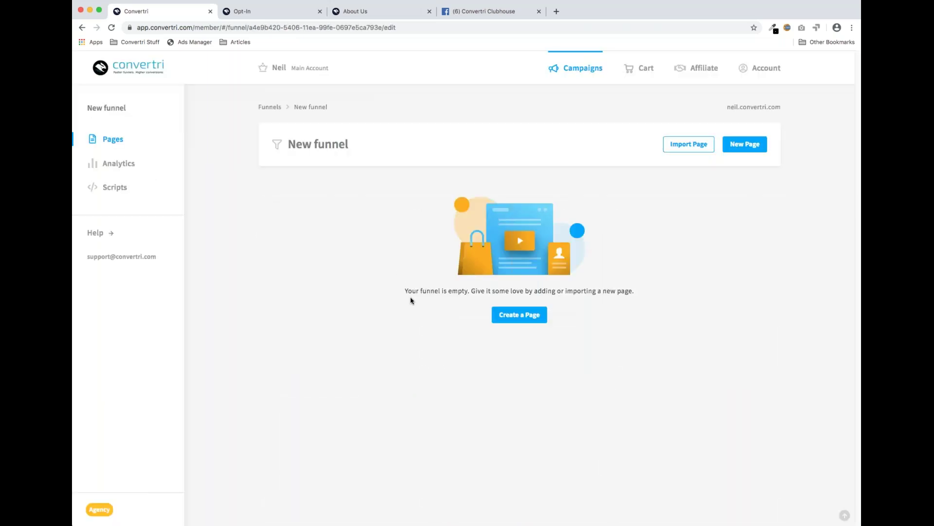
# Step: Import the published Thank You page from its copied URL as "Demo Import", confirming permission to use its assets
pyautogui.click(686, 152)
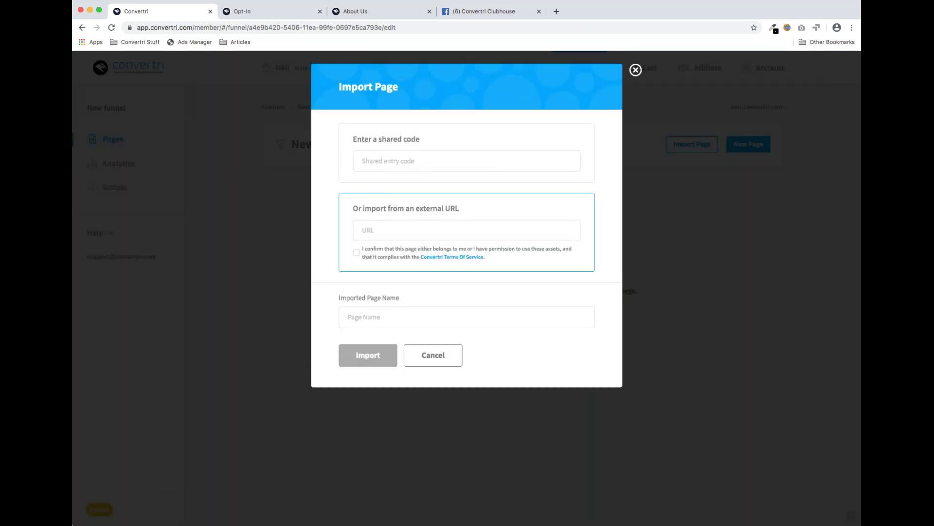
pyautogui.click(373, 230)
pyautogui.press('super+v')
pyautogui.click(358, 254)
pyautogui.click(406, 316)
pyautogui.write('Demo Import')
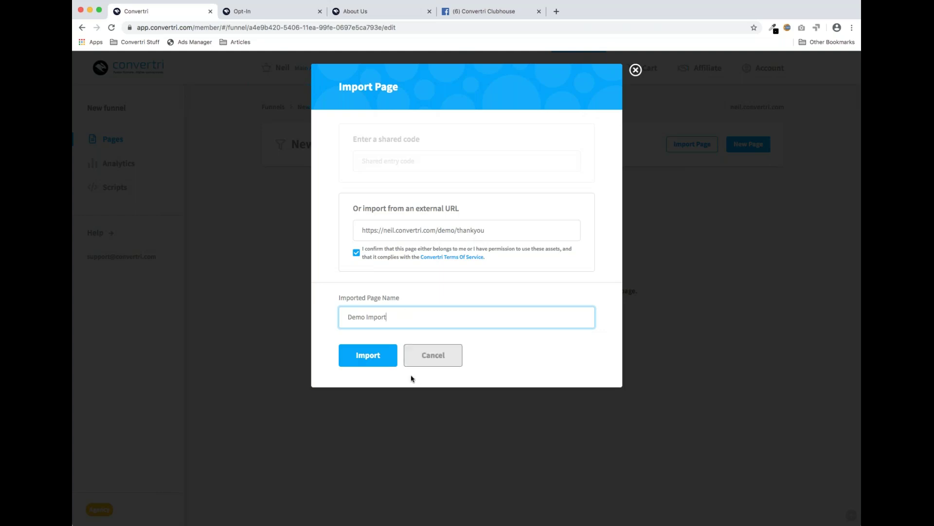
pyautogui.click(366, 357)
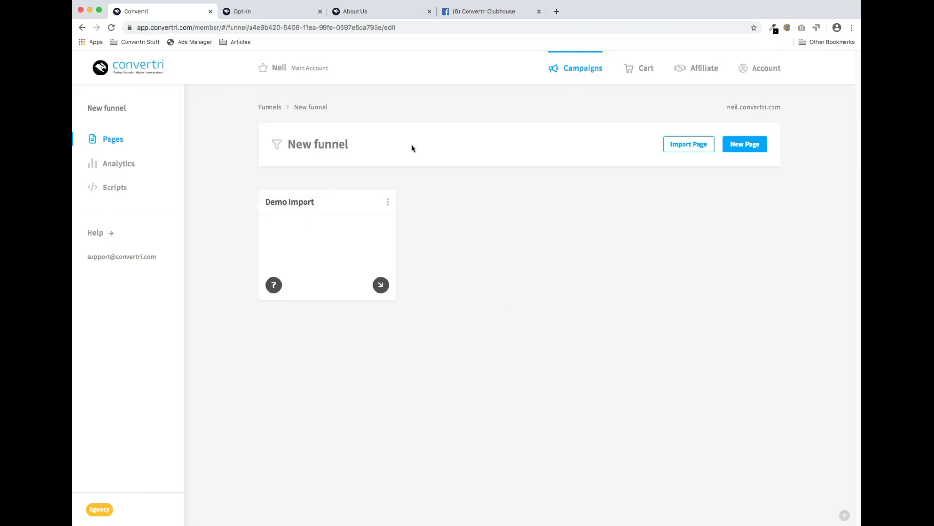
# Step: Open the Demo Import page for editing, dismiss the quick tip and look over the imported layout
pyautogui.moveTo(351, 202)
pyautogui.click(319, 261)
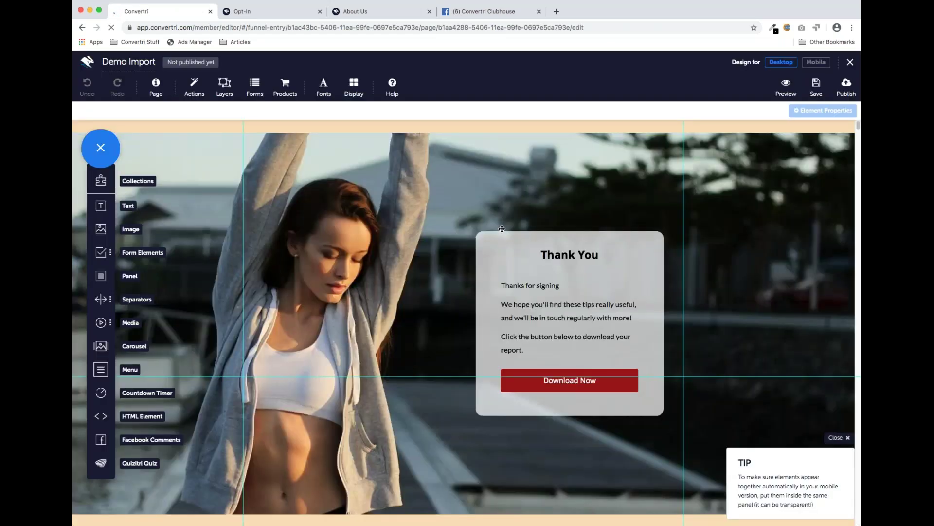
pyautogui.scroll(-5, 501, 228)
pyautogui.scroll(5, 841, 425)
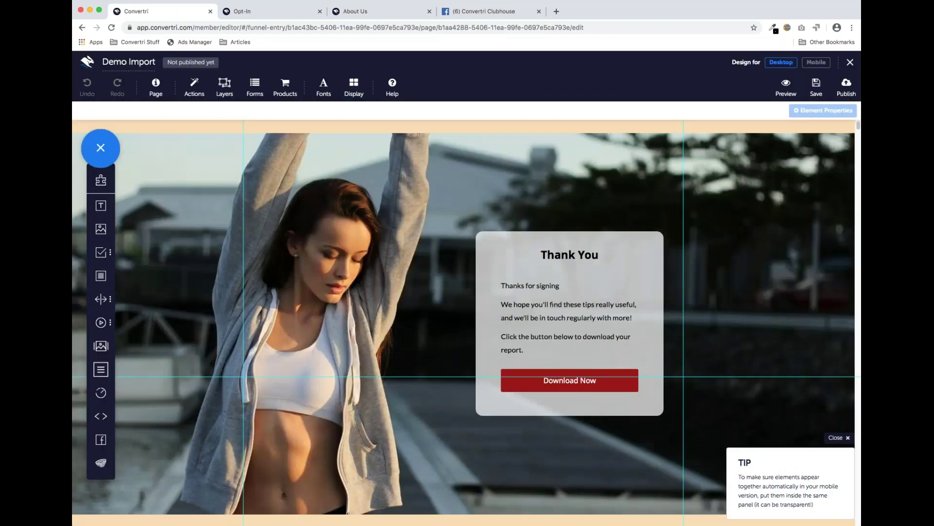
pyautogui.click(846, 438)
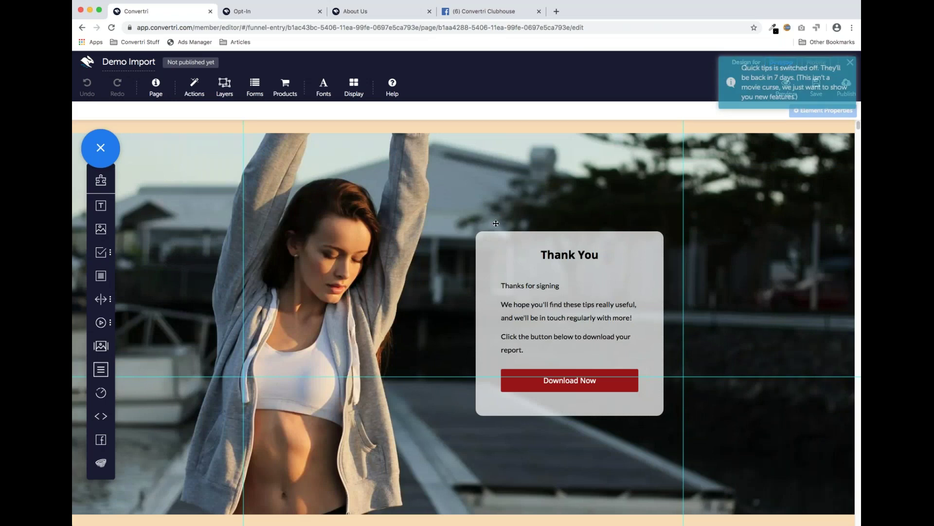
pyautogui.scroll(-3, 494, 243)
pyautogui.scroll(3, 471, 218)
pyautogui.scroll(-1, 434, 234)
pyautogui.scroll(-4, 434, 234)
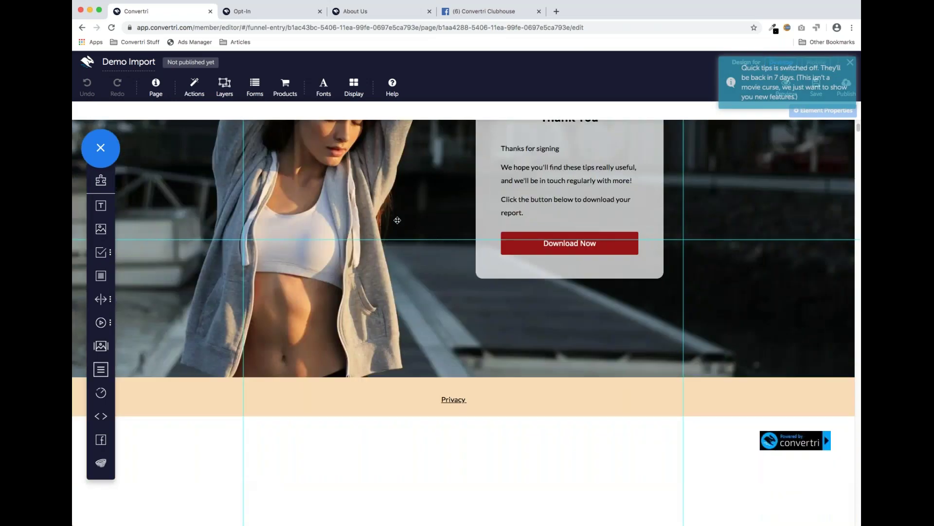
# Step: Widen the Privacy Policy text box in the footer so its text fits on one line, and center it horizontally
pyautogui.click(466, 397)
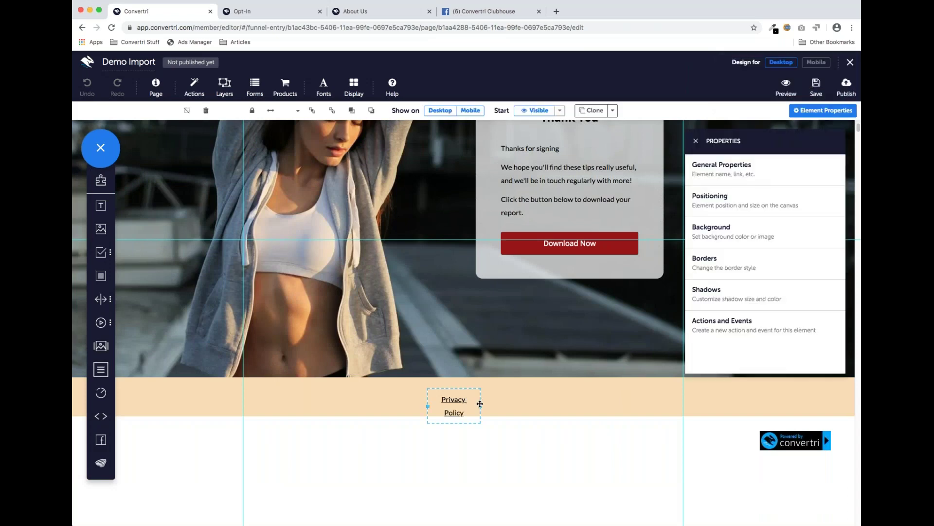
pyautogui.moveTo(483, 407); pyautogui.dragTo(507, 406)
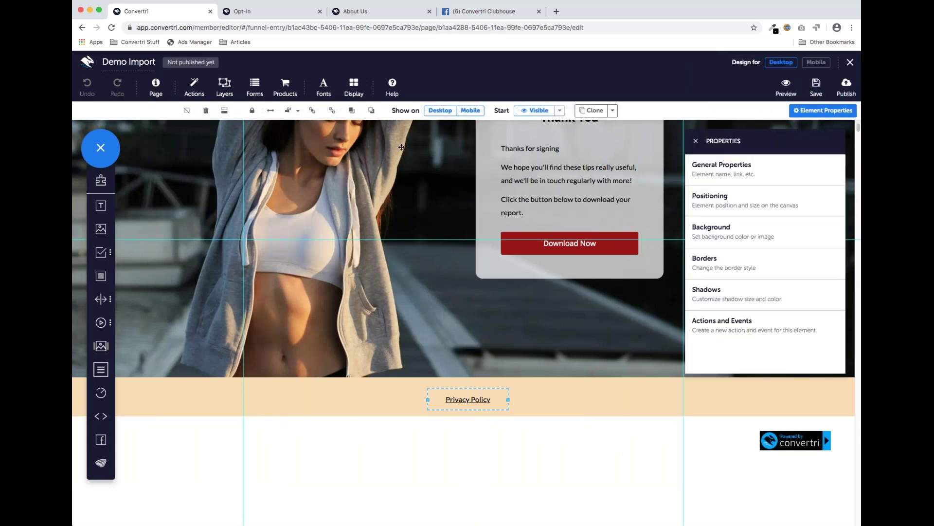
pyautogui.click(288, 112)
pyautogui.scroll(2, 404, 217)
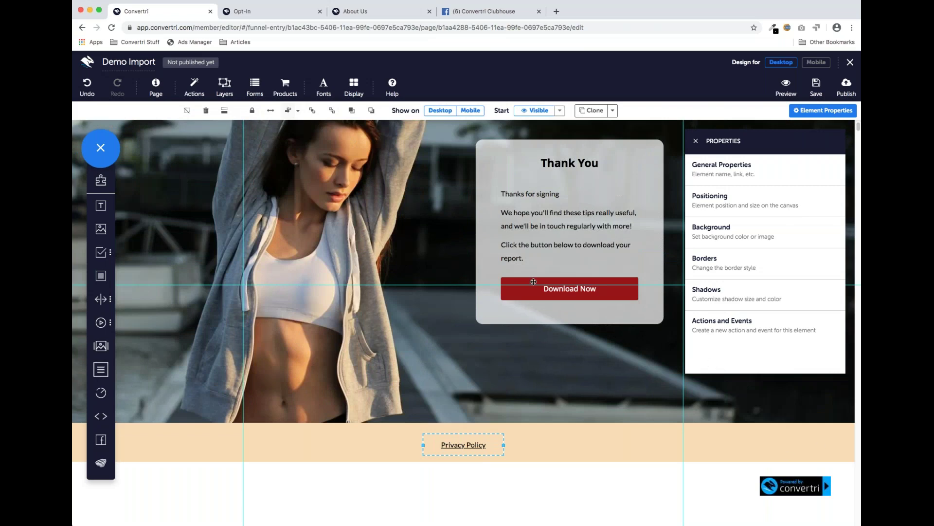
pyautogui.scroll(4, 413, 292)
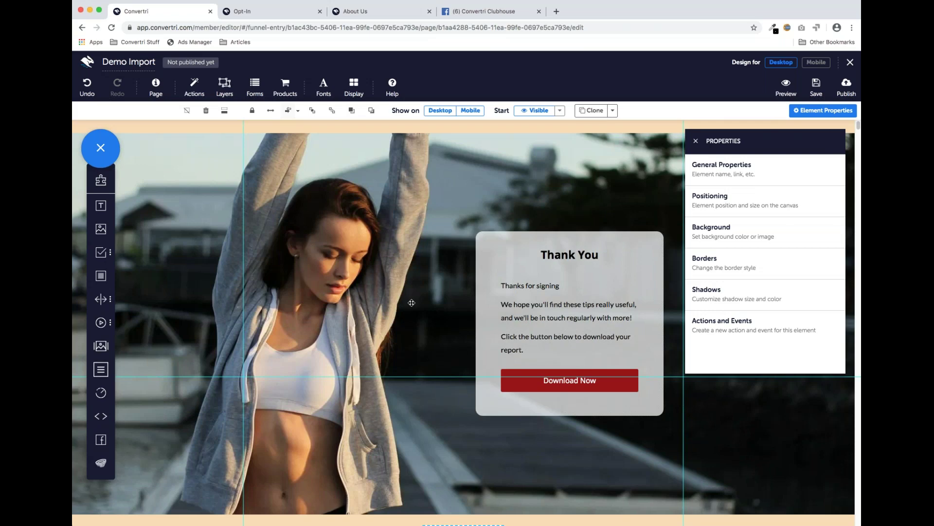
pyautogui.scroll(-1, 595, 313)
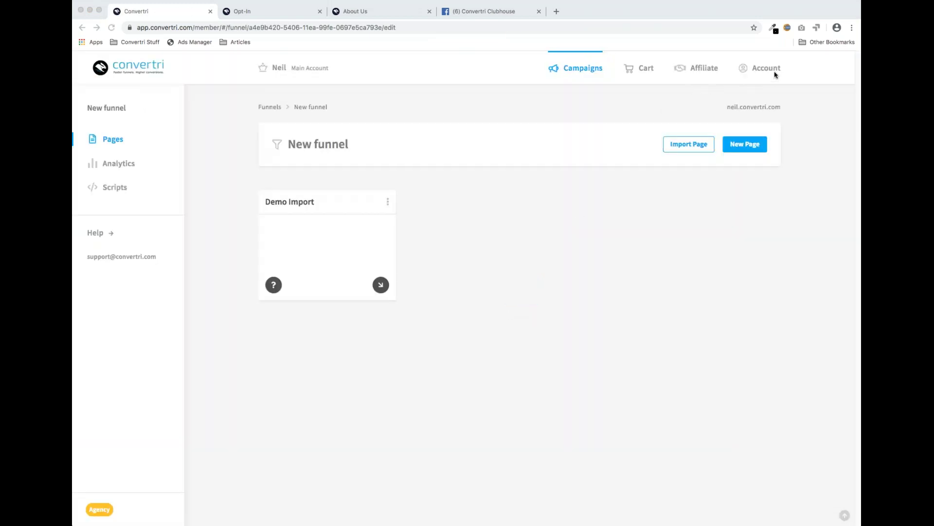
# Step: Open the account's domain settings and bring up the guide for adding Convertri to an existing domain
pyautogui.click(767, 70)
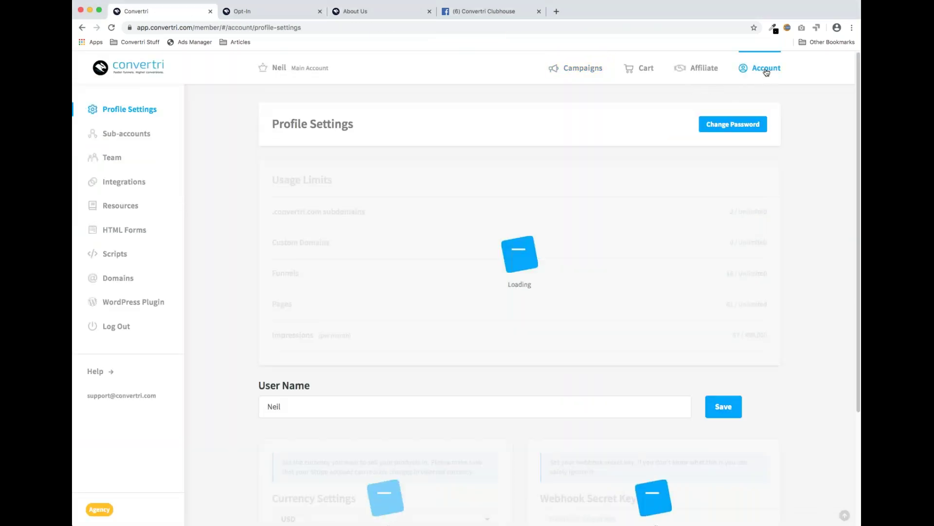
pyautogui.click(110, 277)
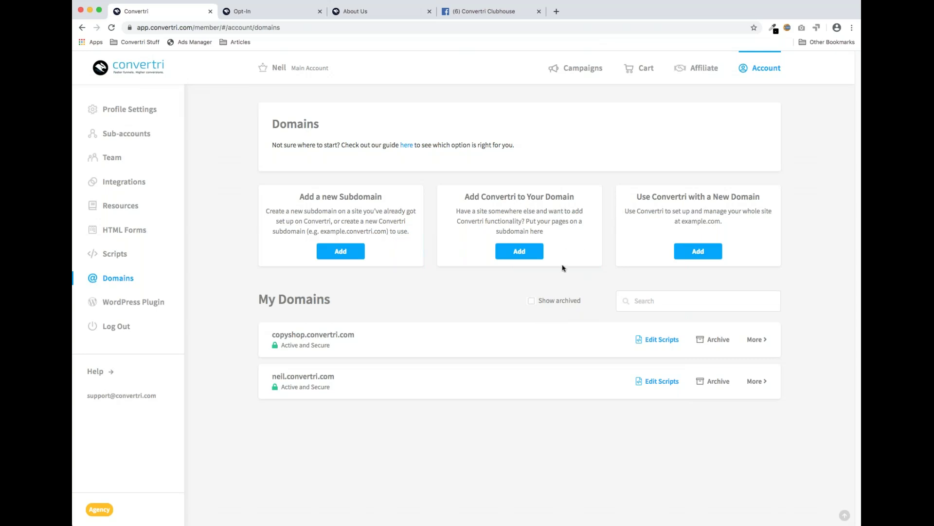
pyautogui.click(528, 257)
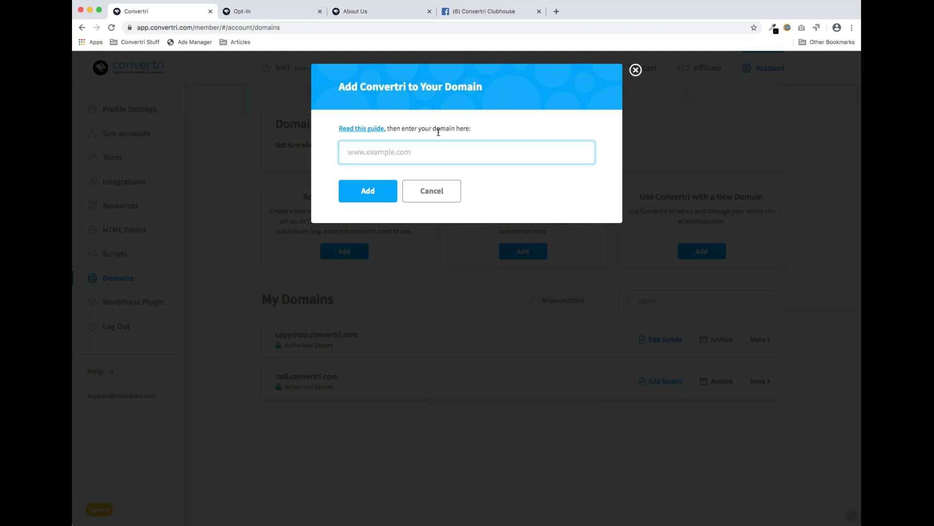
pyautogui.click(360, 130)
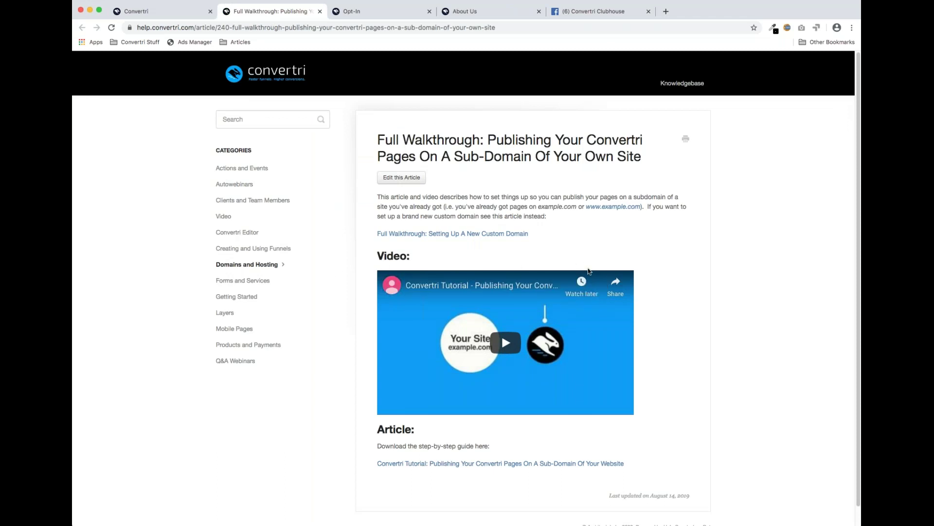
# Step: Select the guide article's web address for sharing, close the article and leave the dialog without adding a domain
pyautogui.click(303, 27)
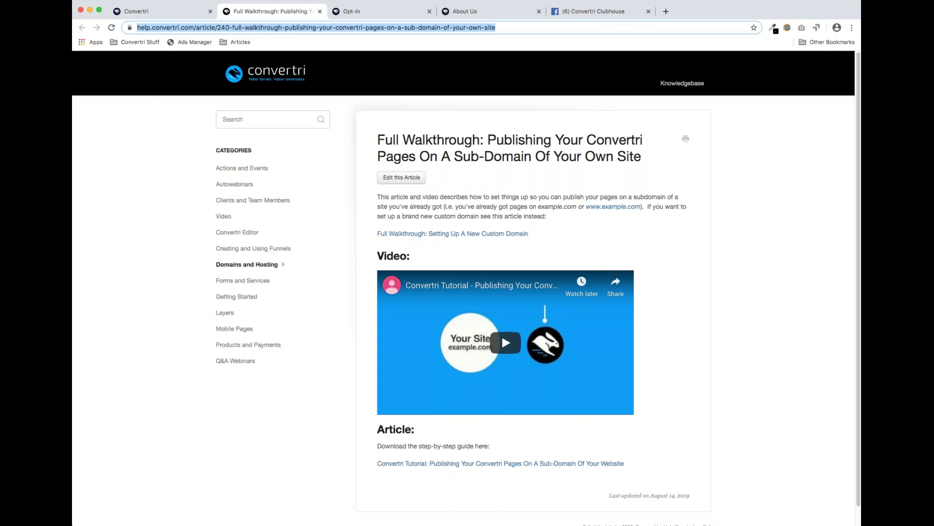
pyautogui.press('super+Tab')
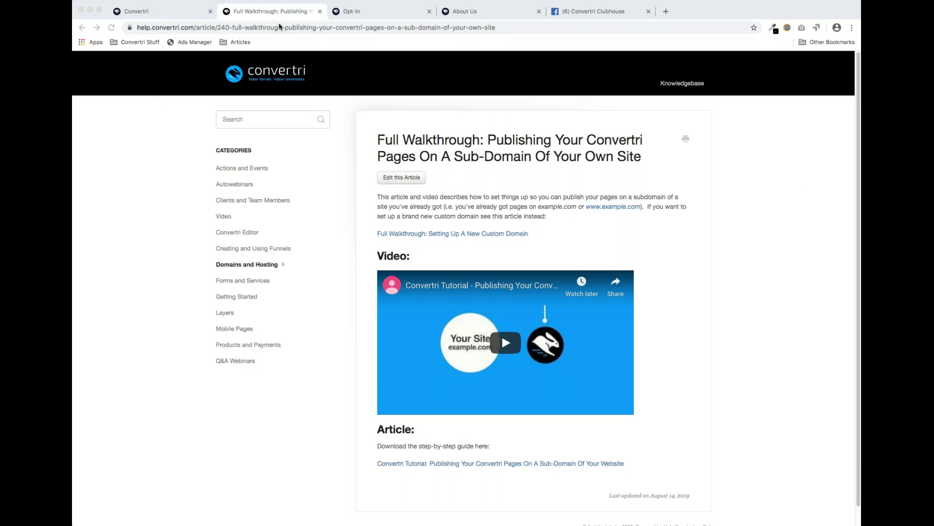
pyautogui.click(320, 11)
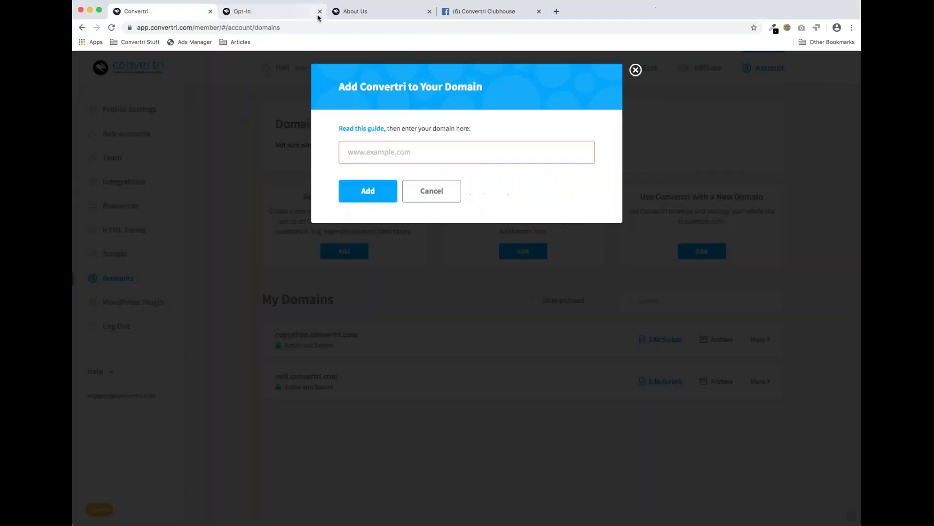
pyautogui.click(627, 86)
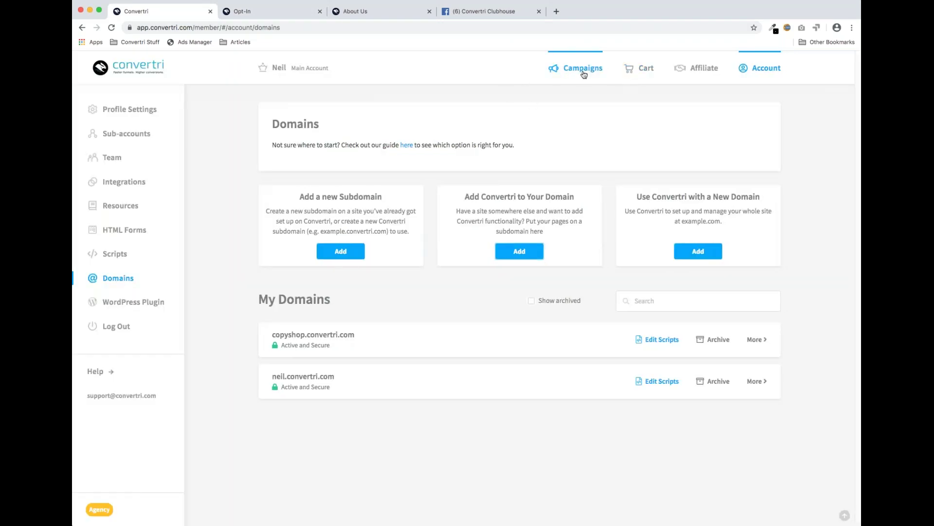
# Step: Go back to the Demo funnel and open its Coffee page for editing
pyautogui.click(583, 69)
pyautogui.scroll(-3, 341, 304)
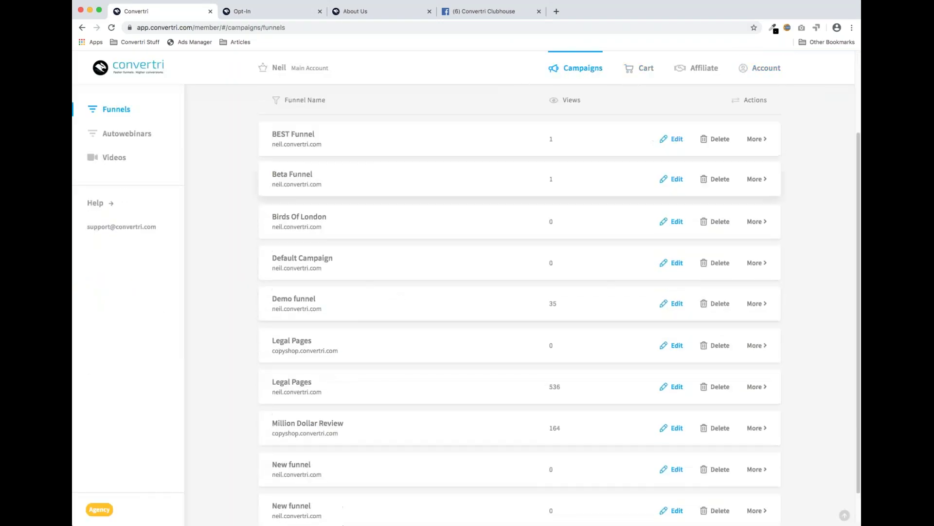
pyautogui.click(340, 304)
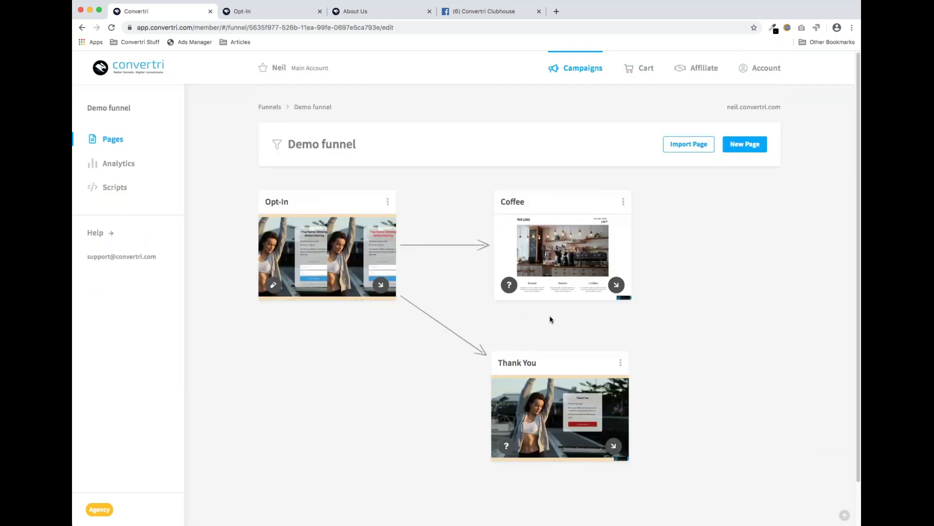
pyautogui.scroll(-1, 566, 298)
pyautogui.click(567, 239)
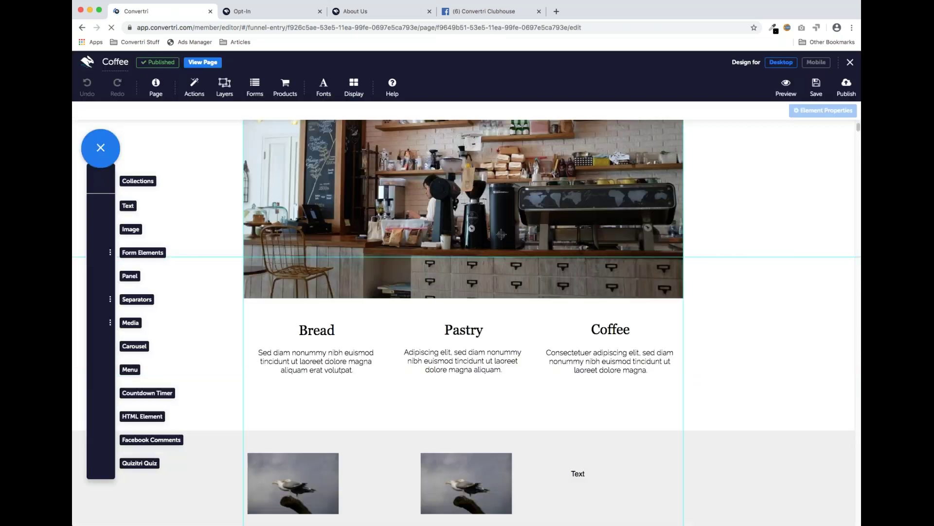
# Step: Examine the Coffee page's Gallery section, selecting several of its images in different rows and columns
pyautogui.scroll(-10, 463, 321)
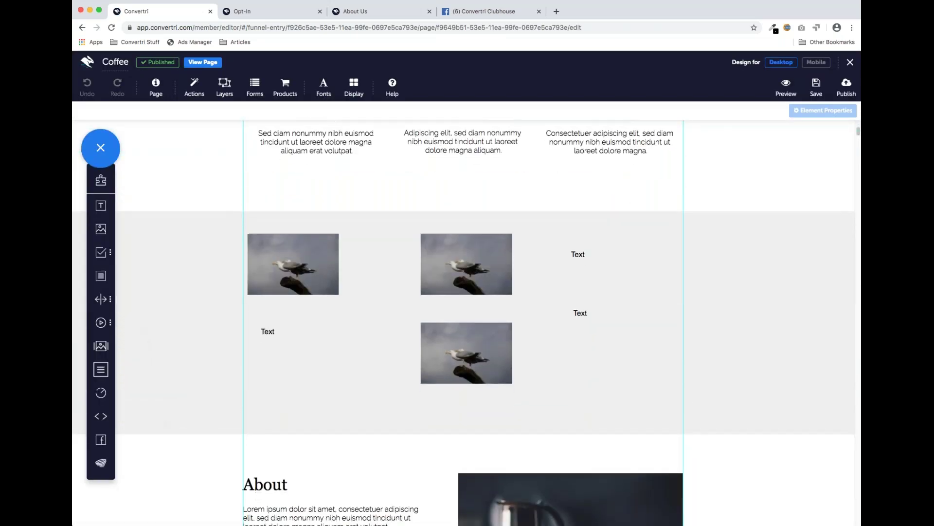
pyautogui.scroll(-8, 441, 262)
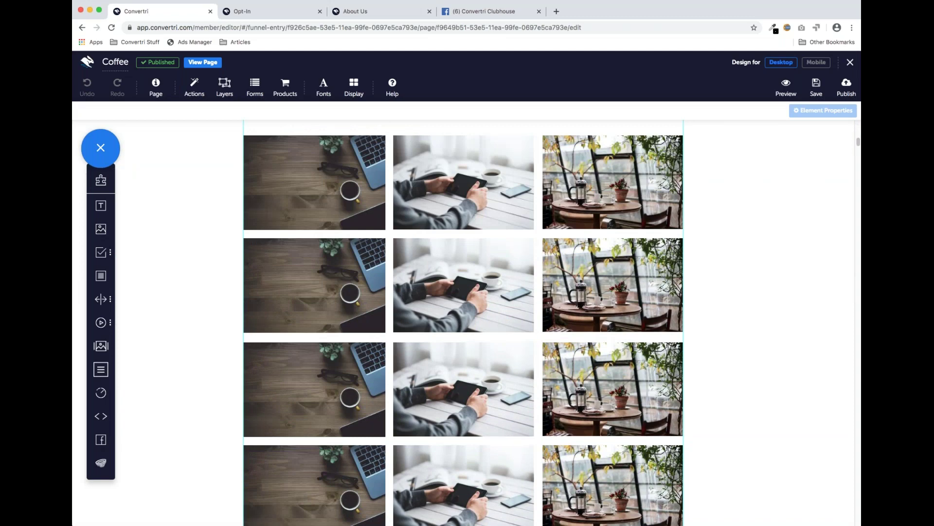
pyautogui.scroll(1, 441, 262)
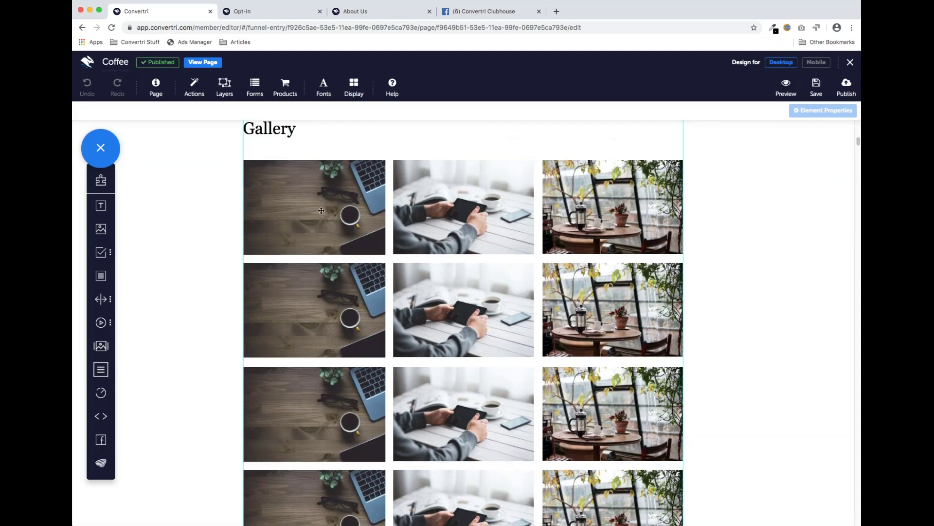
pyautogui.click(421, 206)
pyautogui.click(605, 221)
pyautogui.click(460, 390)
pyautogui.click(291, 416)
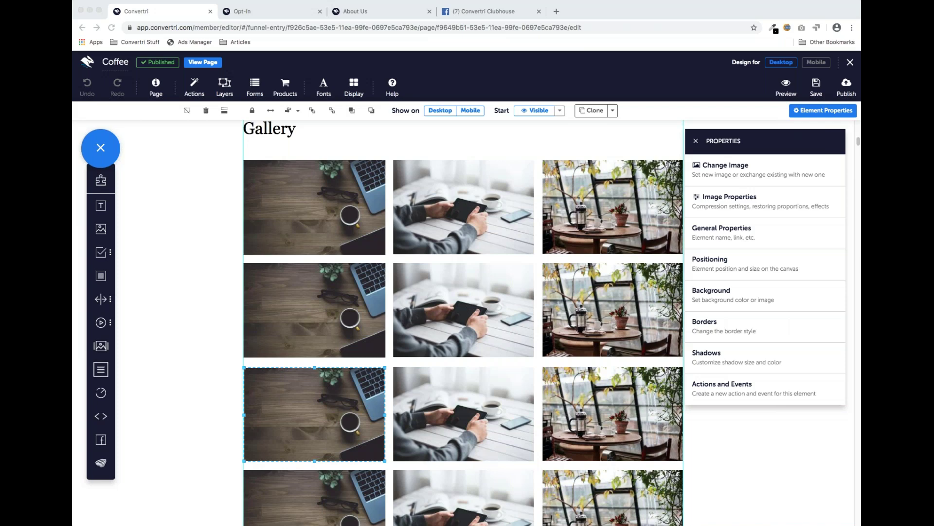
# Step: Open convertri.featureupvote.com in a new tab and browse the list of feature suggestions
pyautogui.click(556, 11)
pyautogui.write('convertri.f')
pyautogui.press('Return')
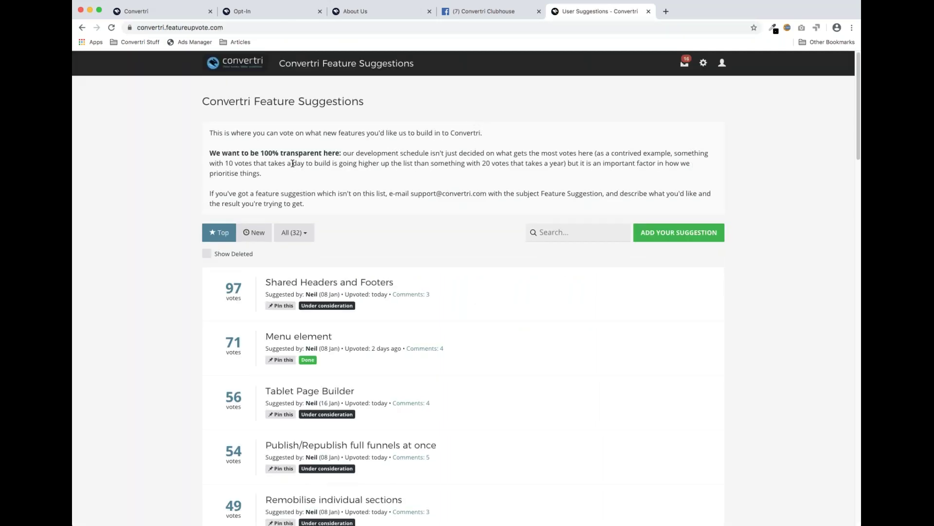
pyautogui.scroll(-3, 372, 214)
pyautogui.scroll(-7, 378, 217)
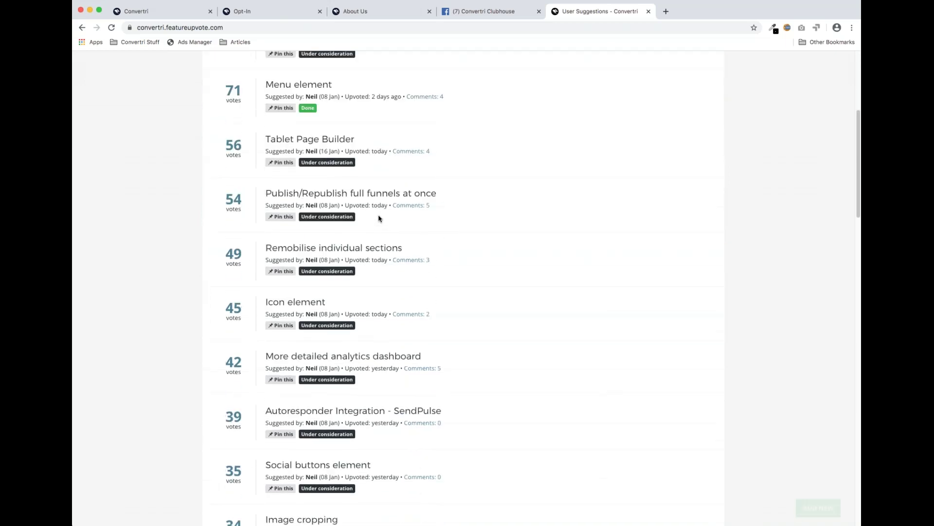
# Step: Examine the lower-voted feature suggestions, then review the top-voted entries and the introduction of the Convertri Feature Suggestions board
pyautogui.scroll(-8, 378, 222)
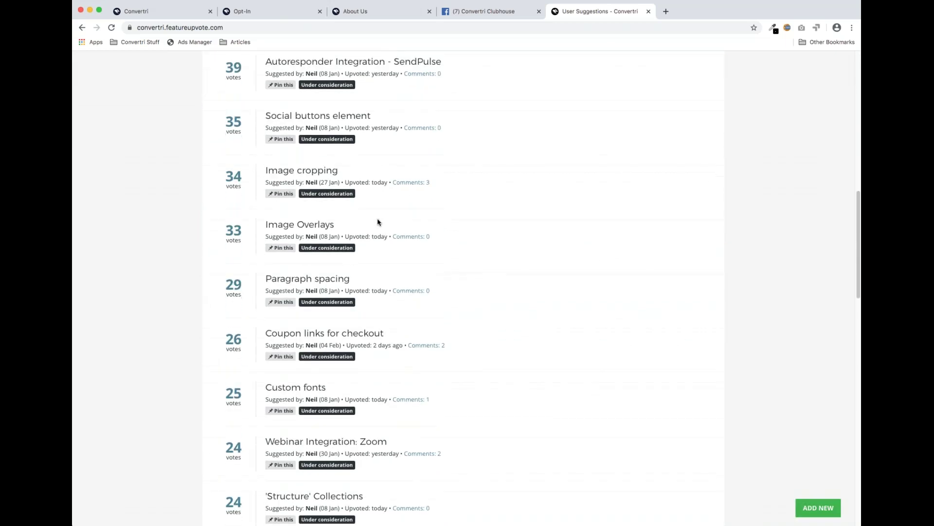
pyautogui.scroll(-5, 377, 222)
pyautogui.scroll(5, 378, 218)
pyautogui.scroll(3, 356, 215)
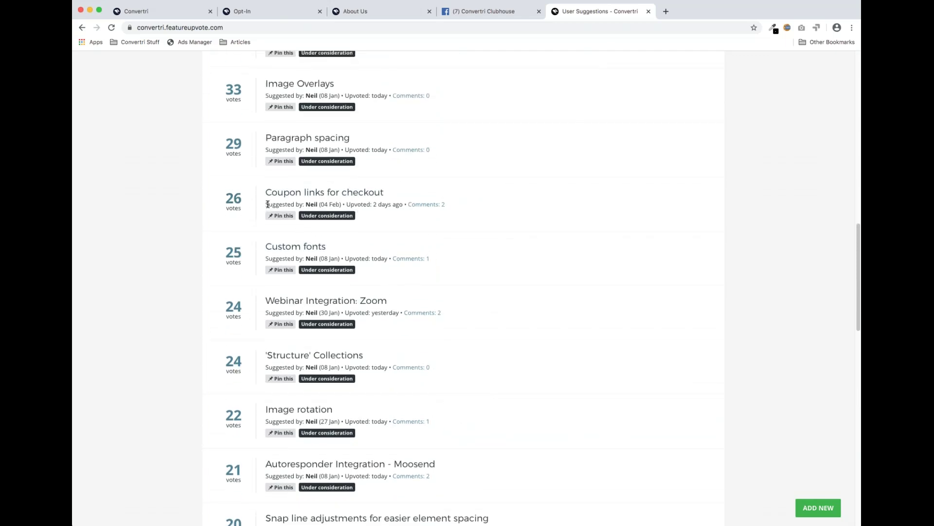
pyautogui.scroll(1, 253, 216)
pyautogui.scroll(3, 246, 227)
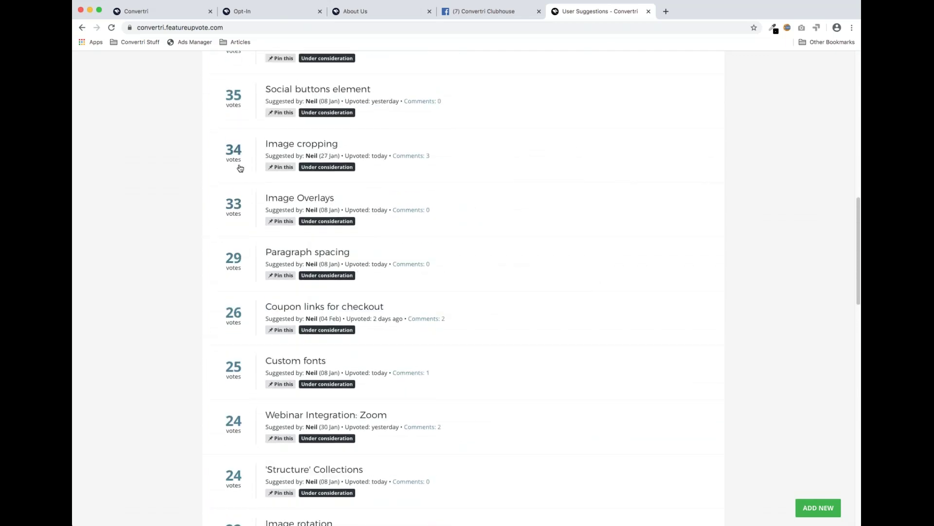
pyautogui.scroll(4, 242, 136)
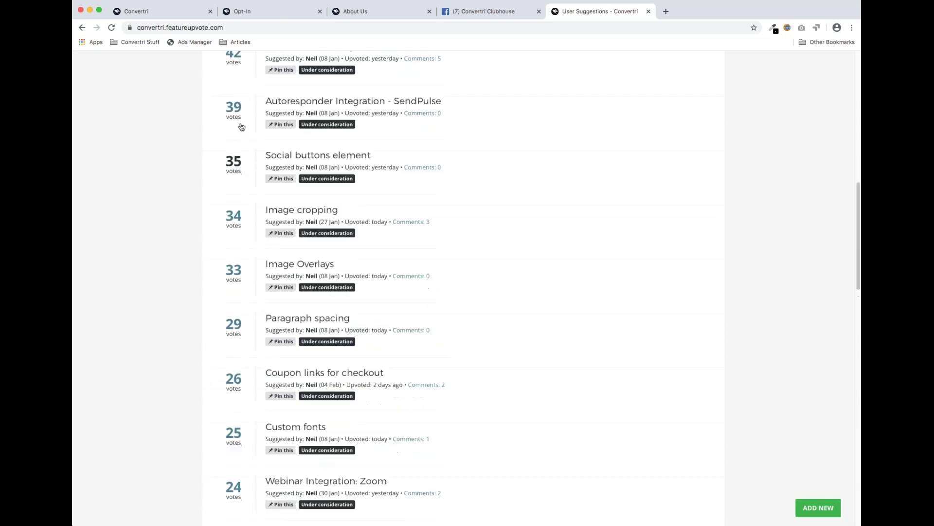
pyautogui.scroll(6, 243, 136)
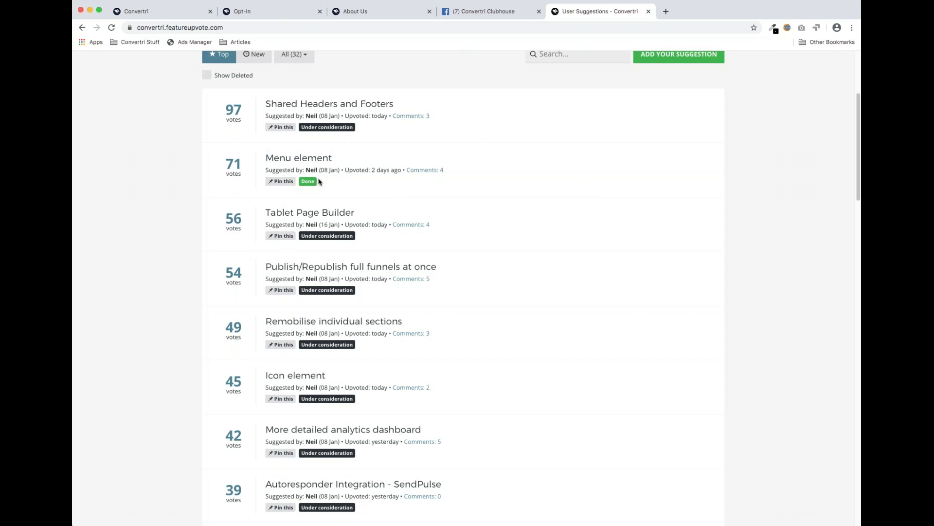
pyautogui.scroll(5, 318, 181)
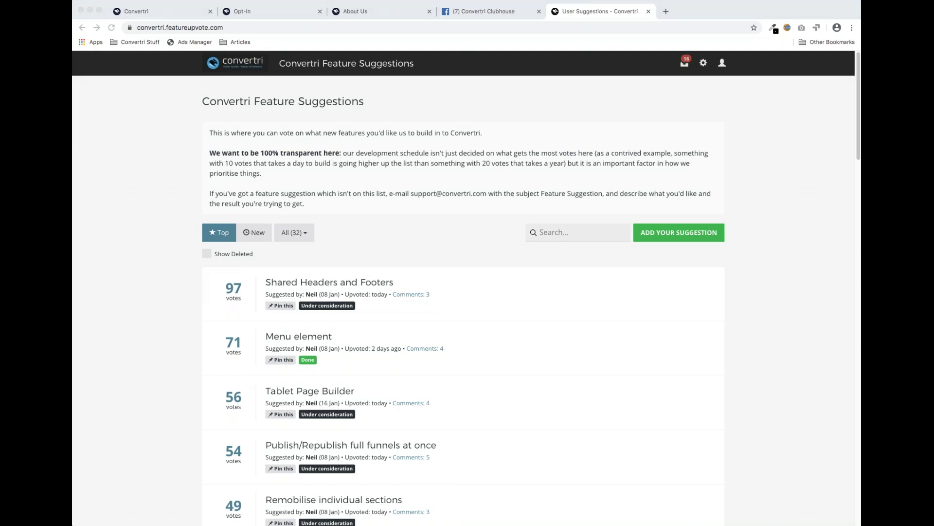
# Step: Leave the feature suggestions board and return to the Coffee page open in the Convertri editor
pyautogui.click(499, 11)
pyautogui.click(583, 13)
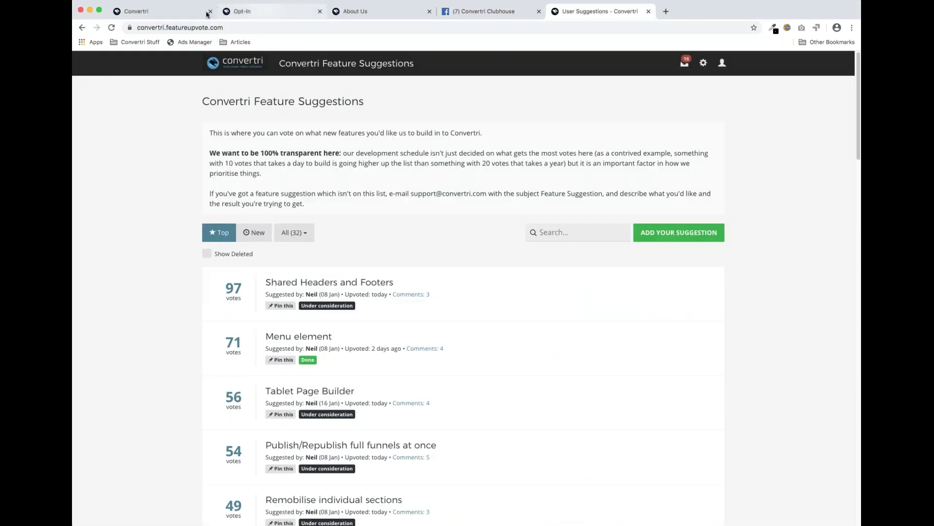
pyautogui.click(146, 11)
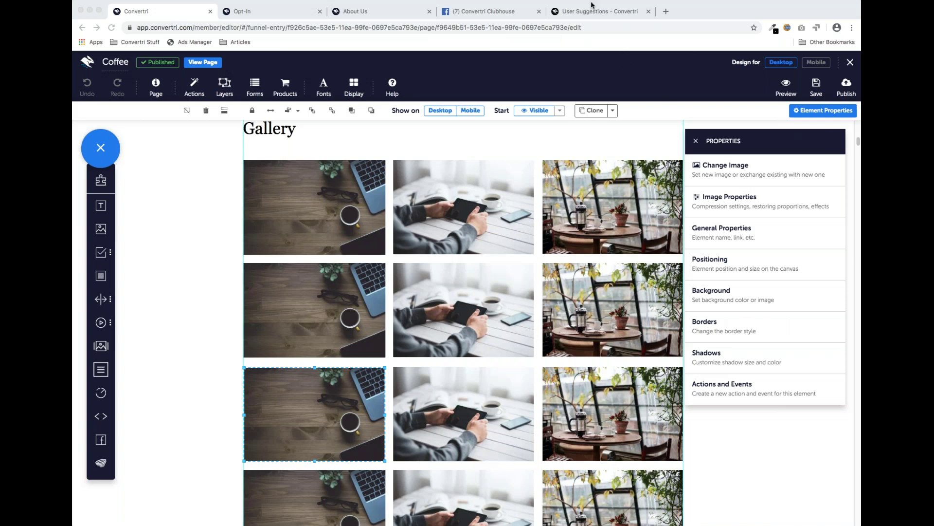
# Step: Select the feature suggestions board's web address for sharing, and return to the header area of the Coffee page in the editor
pyautogui.click(606, 12)
pyautogui.click(292, 28)
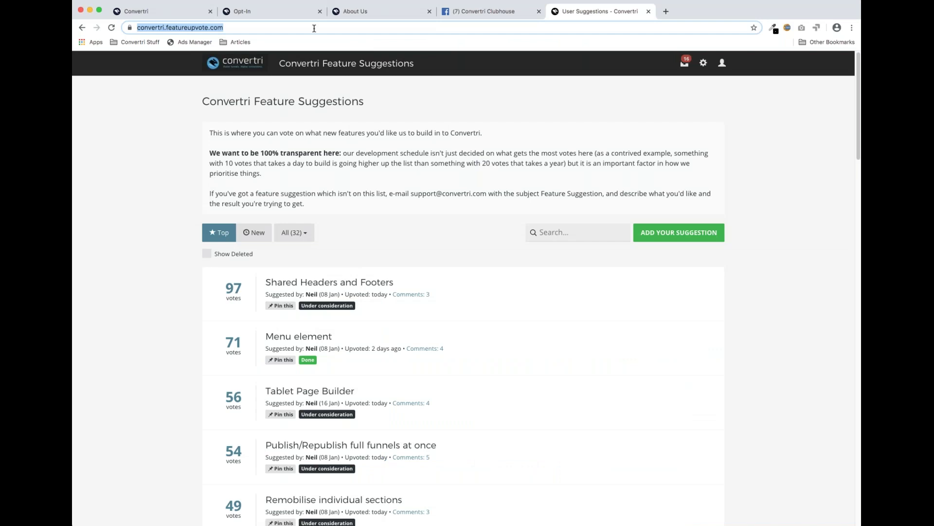
pyautogui.press('super+Tab')
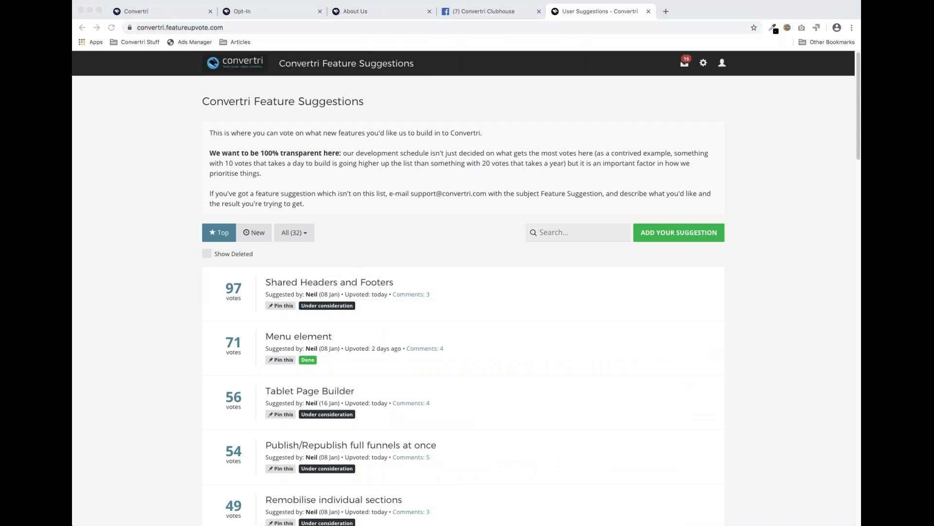
pyautogui.click(149, 16)
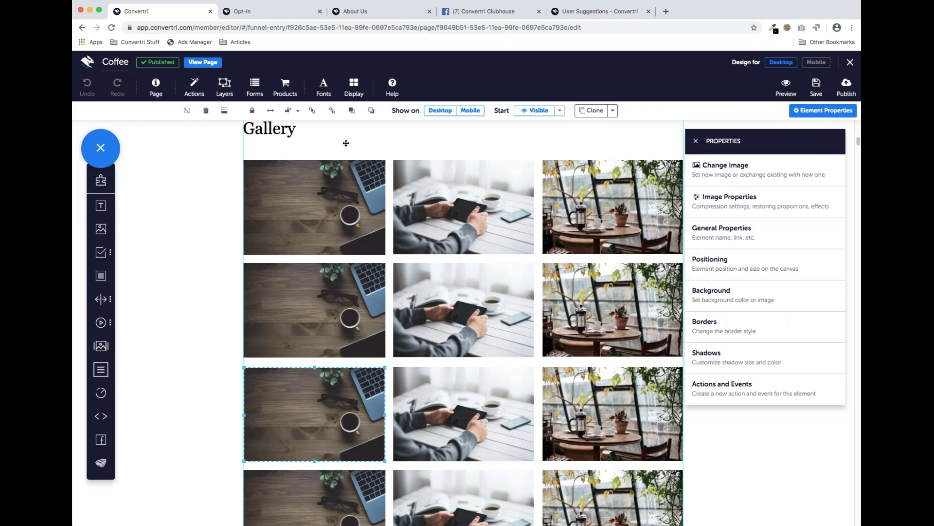
pyautogui.scroll(15, 384, 220)
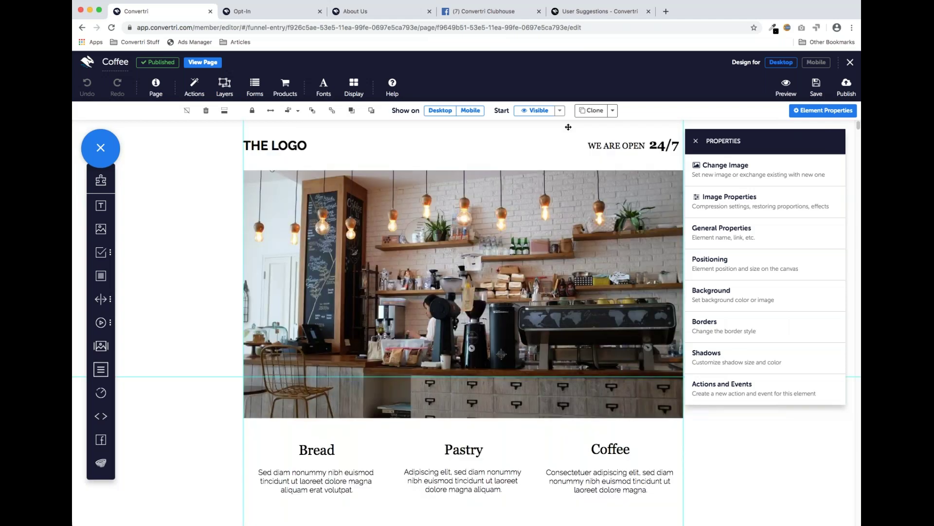